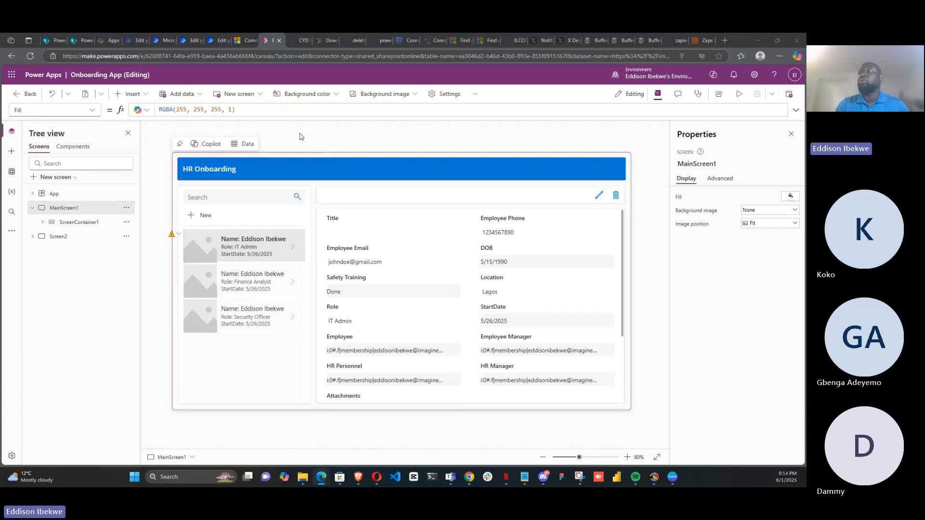
Open the Power Automate home page and select the Copilot automation description box
left_click(165, 45)
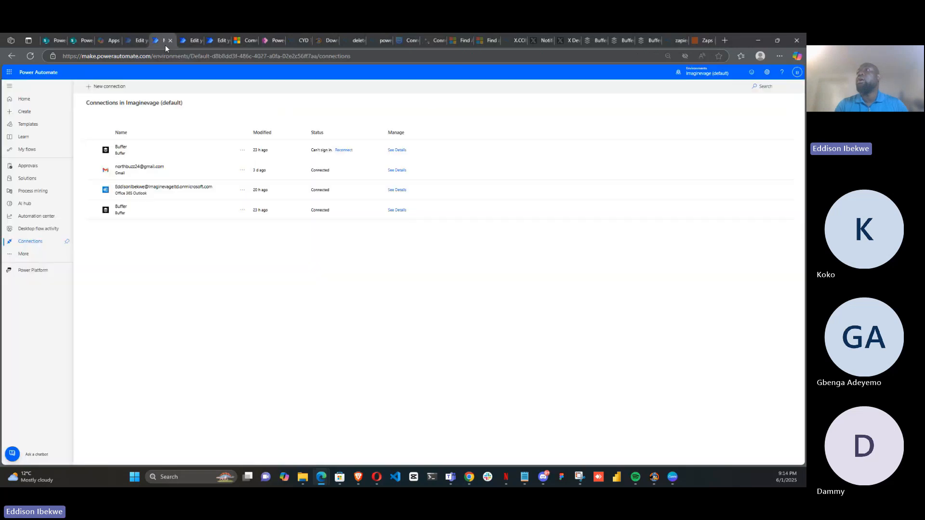
left_click(24, 99)
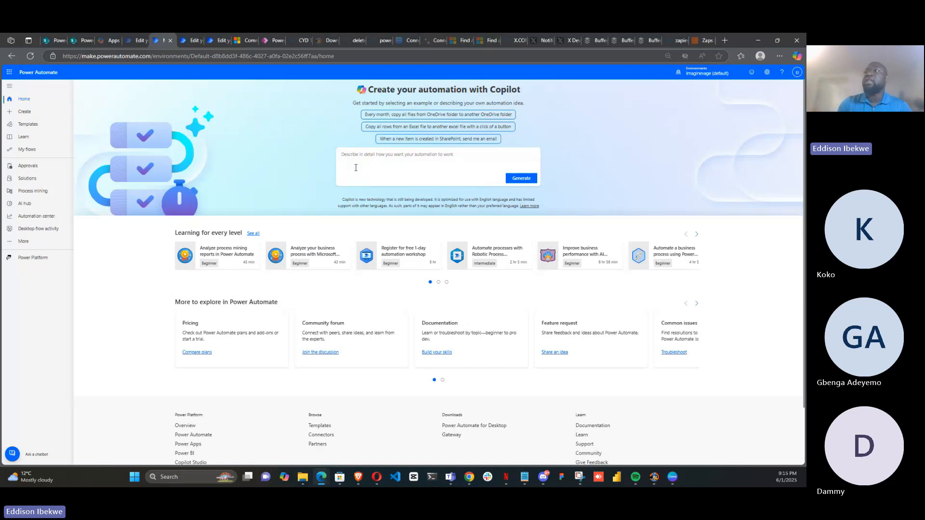
left_click(406, 155)
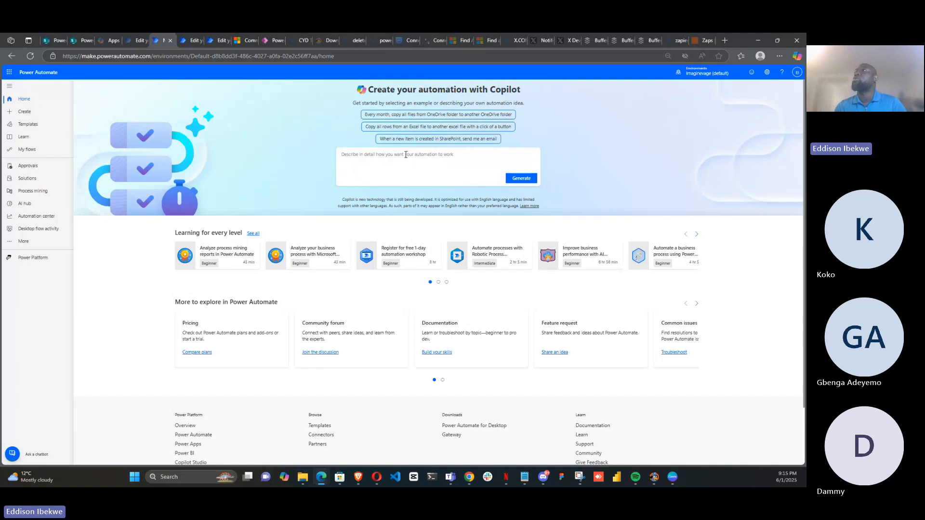
Inspect the FX Daily GHS flow's Recurrence trigger, HTTP USD request and Parse JSON schema in the designer
left_click(188, 41)
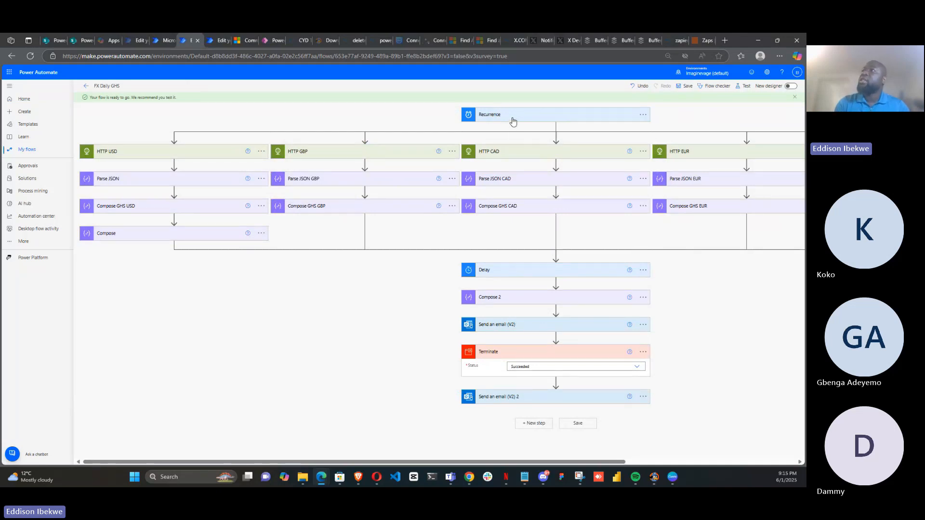
left_click(530, 118)
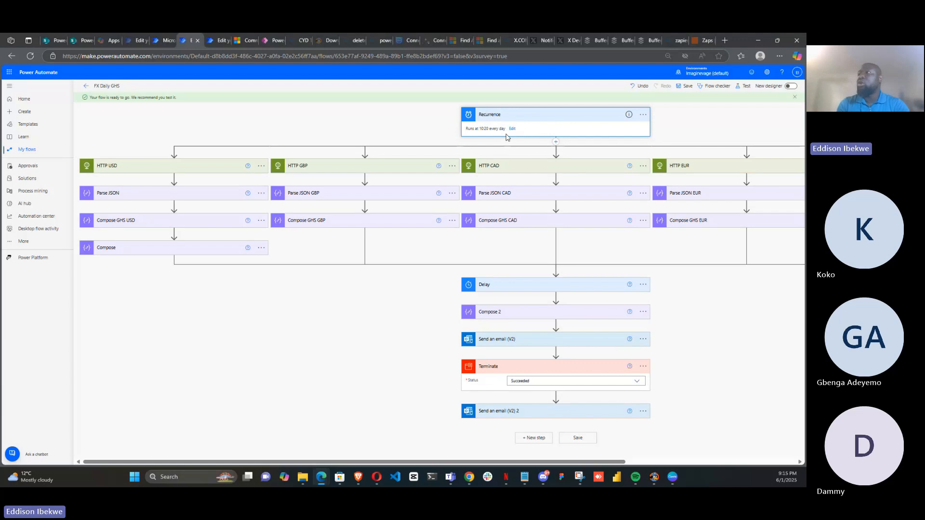
left_click(191, 171)
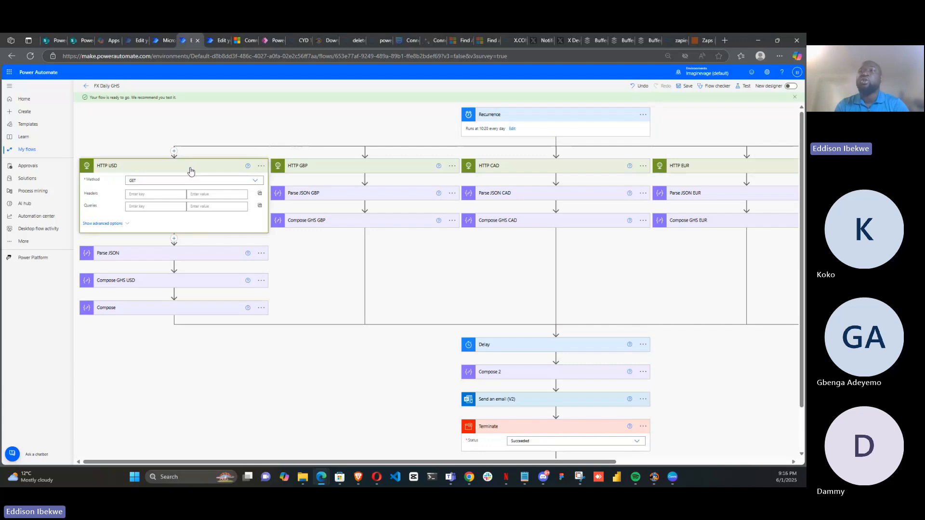
left_click(194, 259)
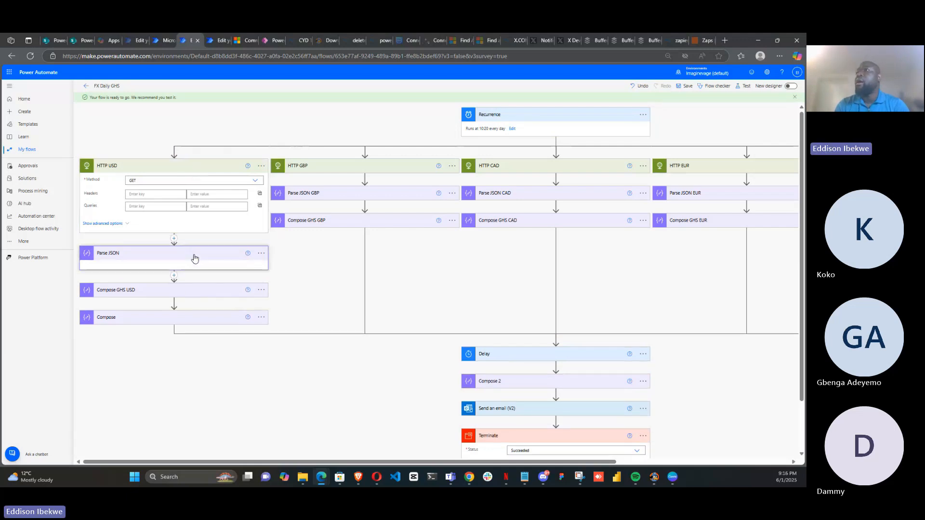
left_click(194, 259)
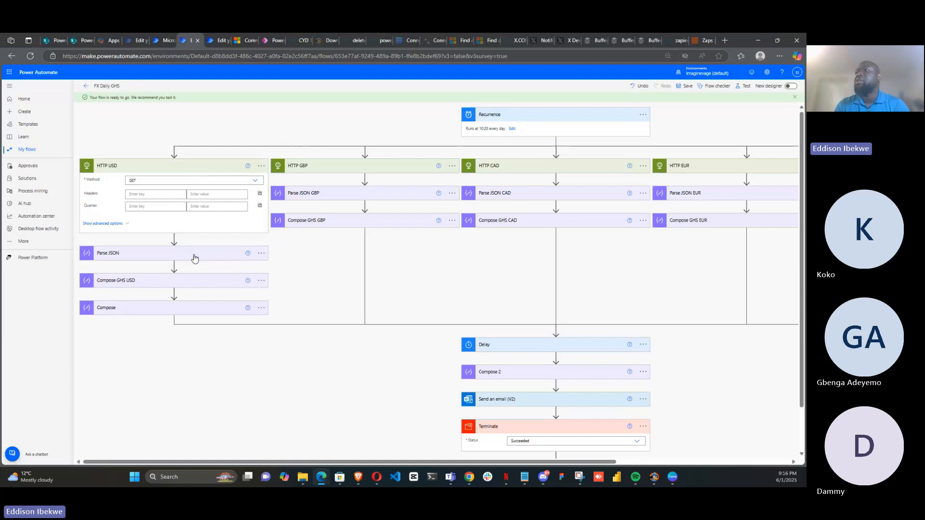
left_click(195, 259)
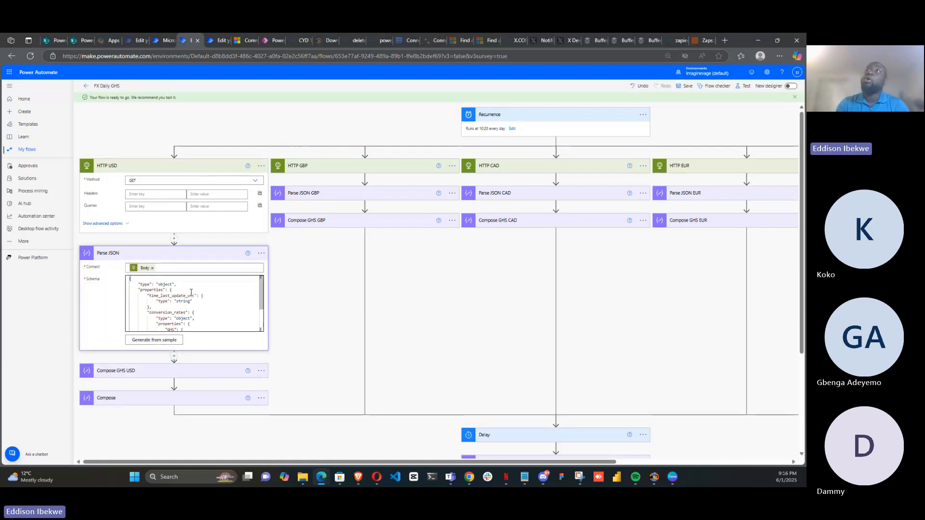
Open the FX Daily NGN flow from My flows and open its most recent successful run
left_click(28, 149)
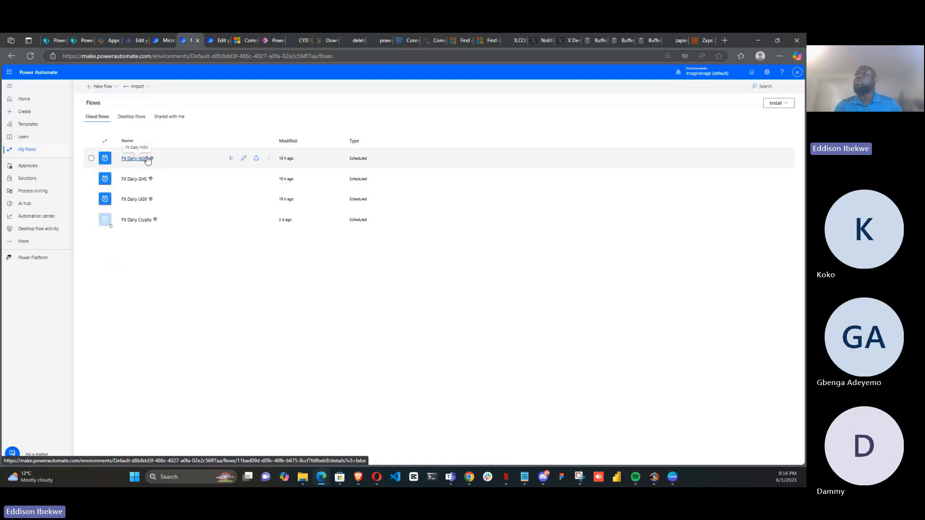
left_click(141, 159)
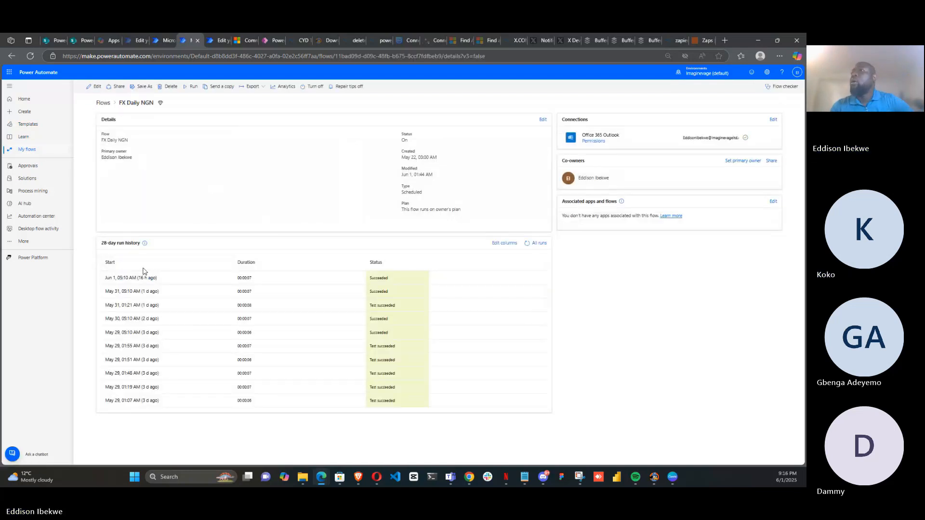
left_click(130, 278)
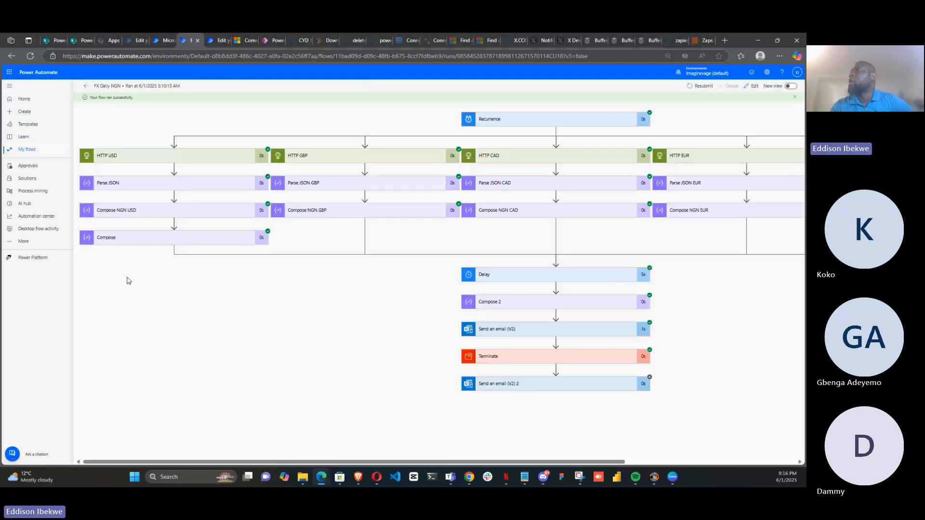
Examine the HTTP USD action's method, URI, status code and response body in the run
left_click(204, 164)
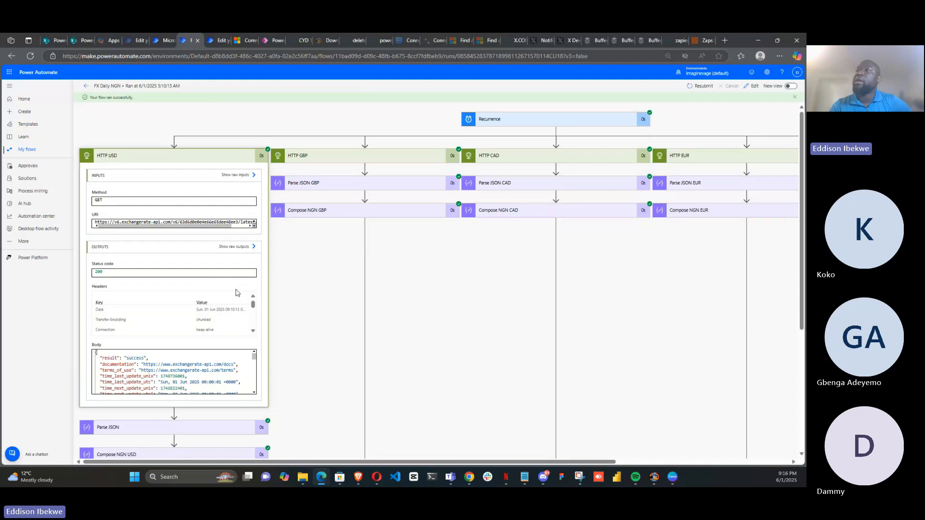
scroll(254, 333, "down", 5)
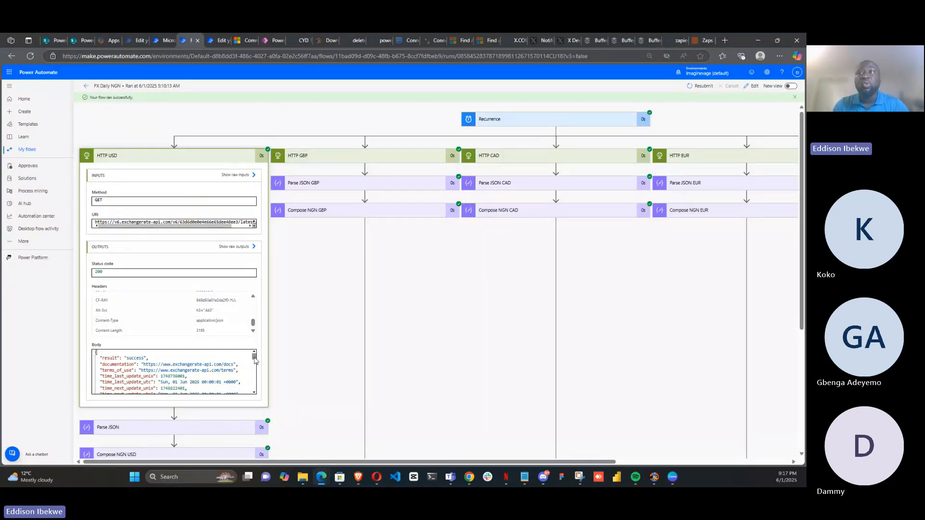
mouse_move(255, 360)
left_mouse_down()
mouse_move(251, 380)
mouse_move(254, 353)
left_mouse_up()
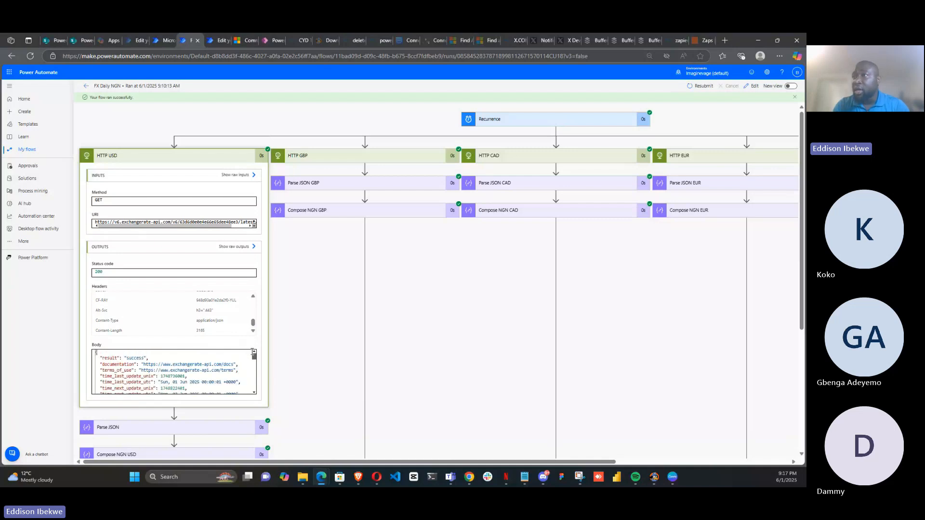
left_click(254, 392)
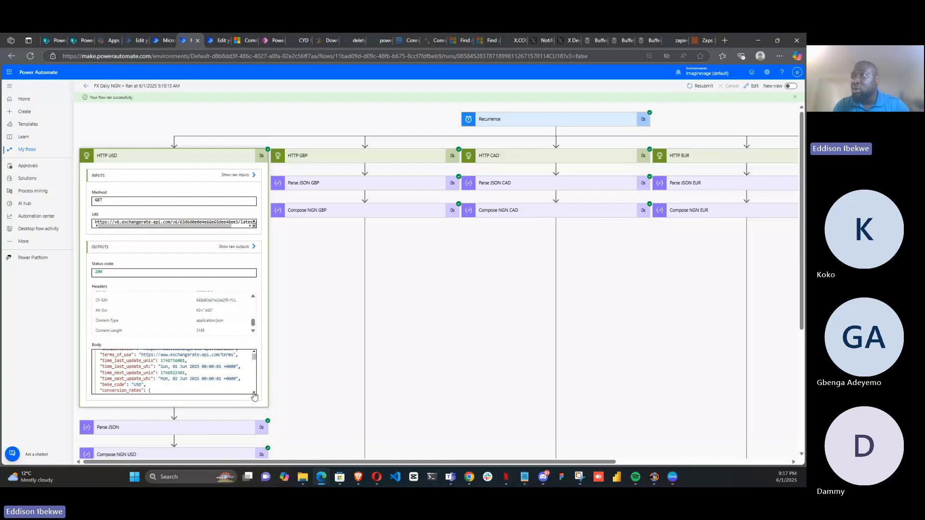
left_click(254, 393)
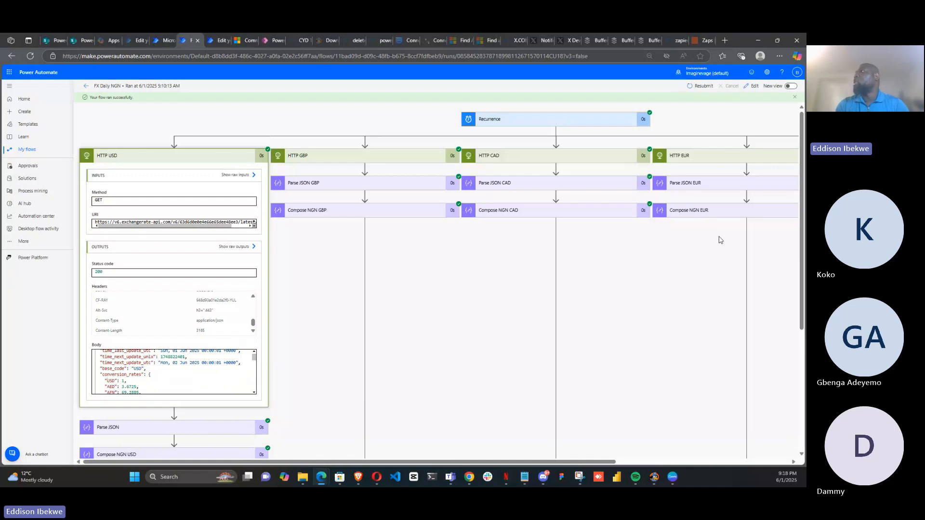
Examine the run's Parse JSON content, schema and outputs, and the Compose NGN USD inputs and outputs
scroll(801, 255, "down", 2)
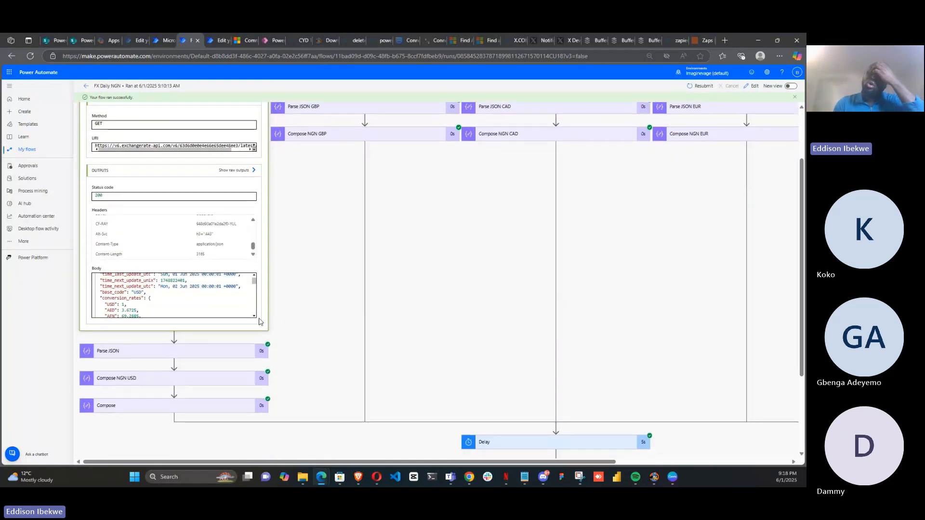
left_click(218, 359)
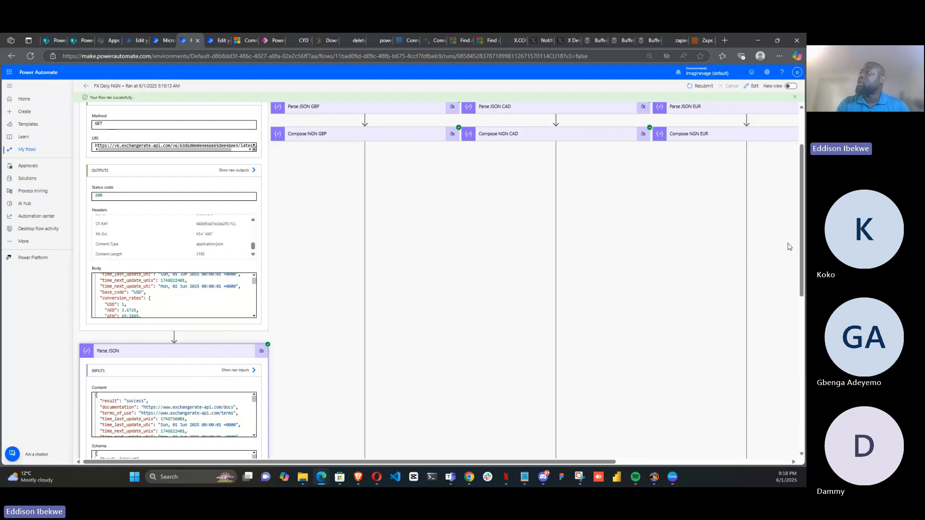
left_click_drag(802, 245, 805, 290)
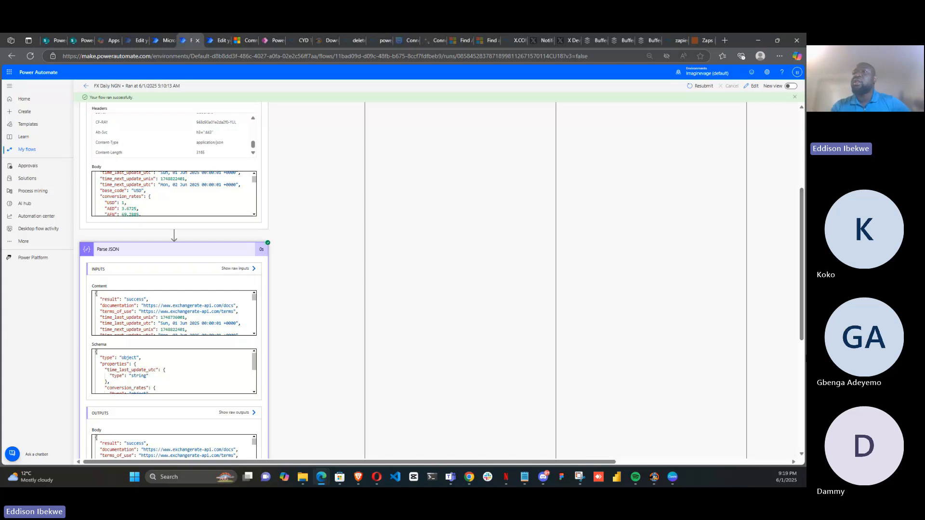
left_click(236, 251)
left_click(236, 251)
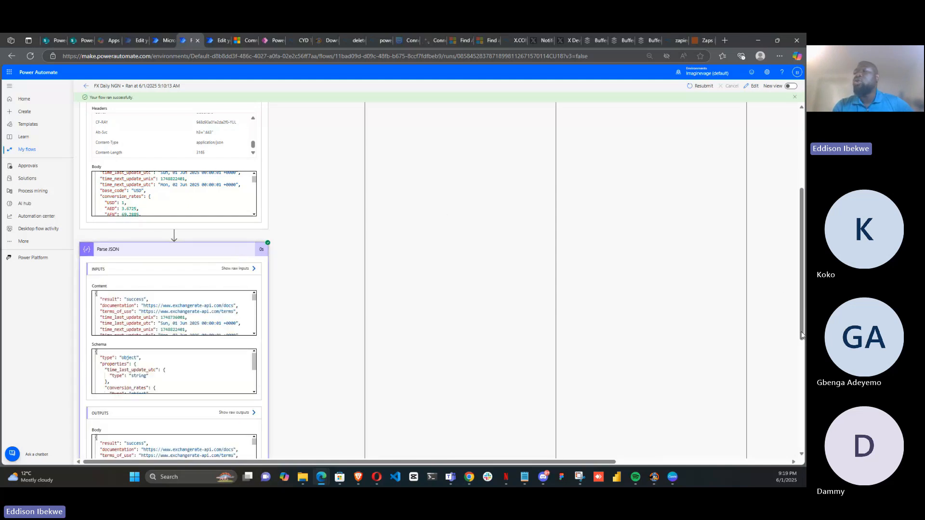
scroll(802, 335, "down", 3)
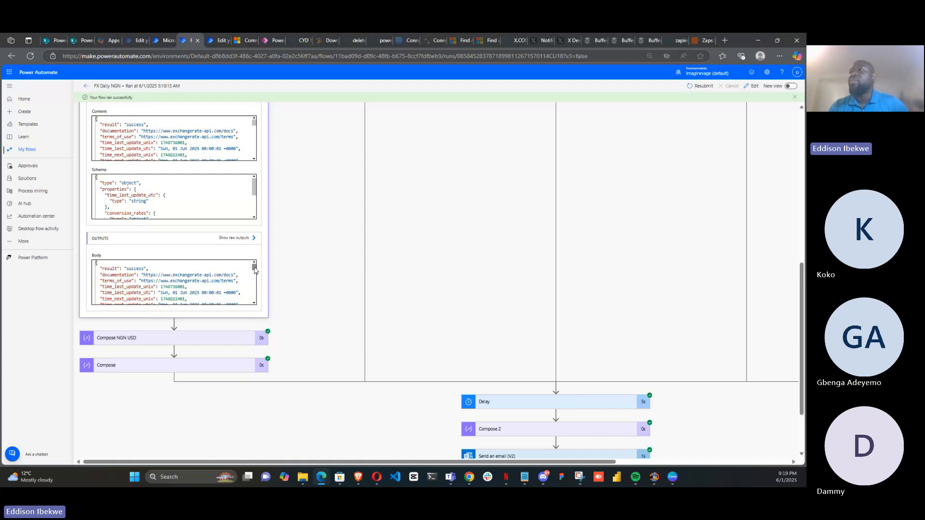
left_click_drag(254, 268, 255, 280)
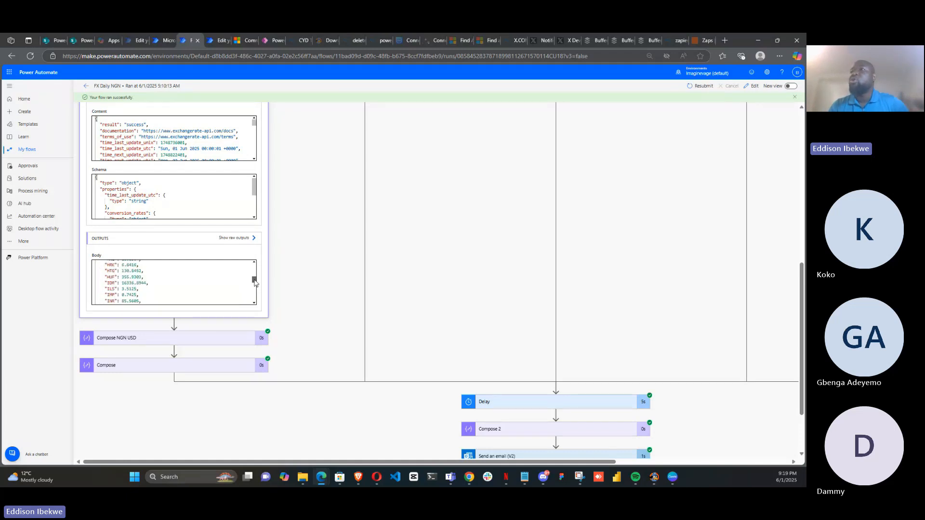
left_click(190, 341)
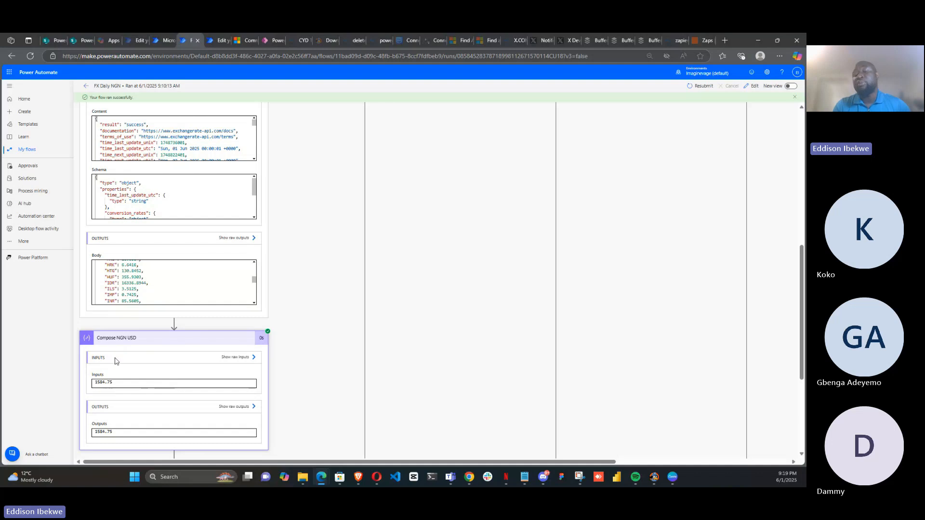
double_click(128, 375)
left_click(120, 377)
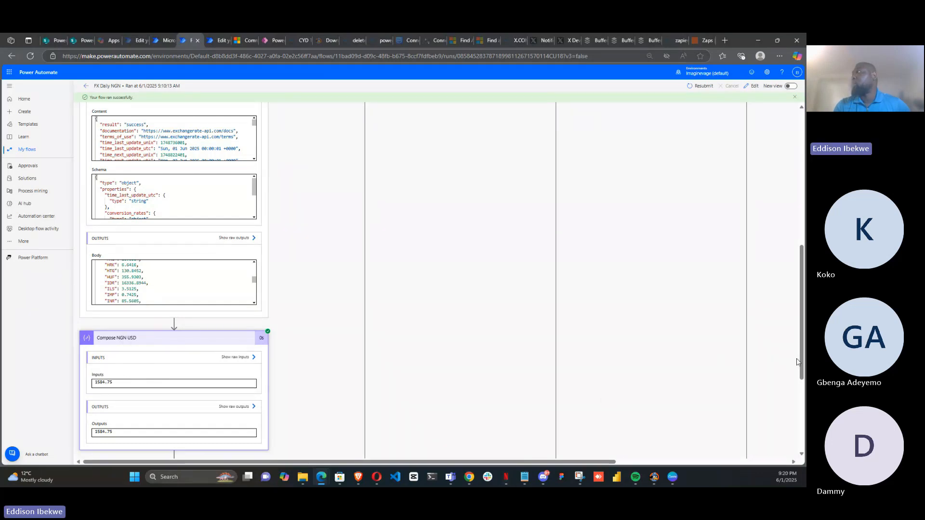
left_click_drag(802, 365, 804, 412)
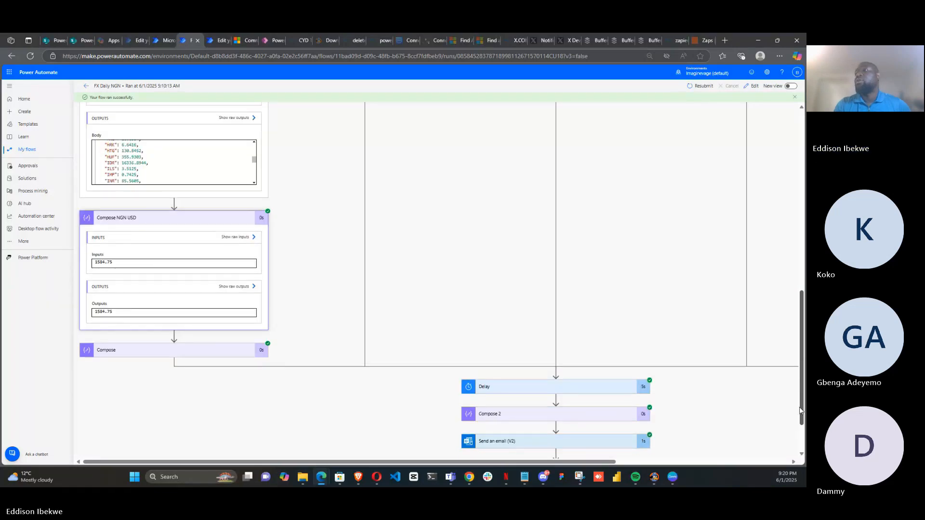
left_click(165, 223)
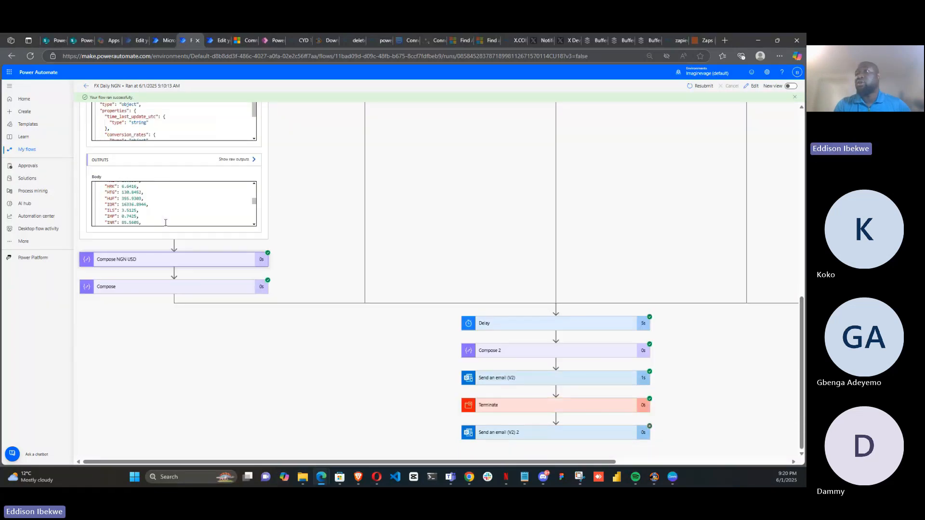
left_click(160, 260)
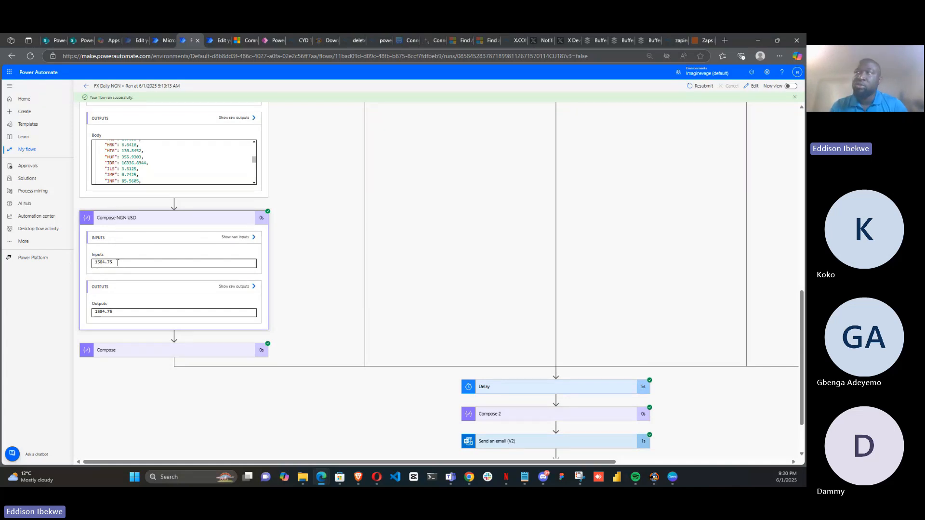
Duplicate the run's browser tab and open the FX Daily NGN flow for editing
right_click(184, 42)
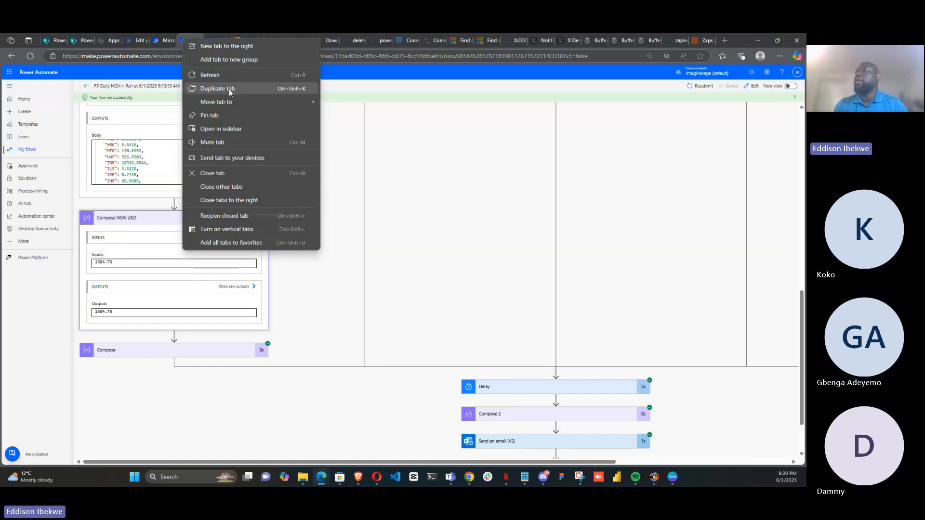
left_click(227, 89)
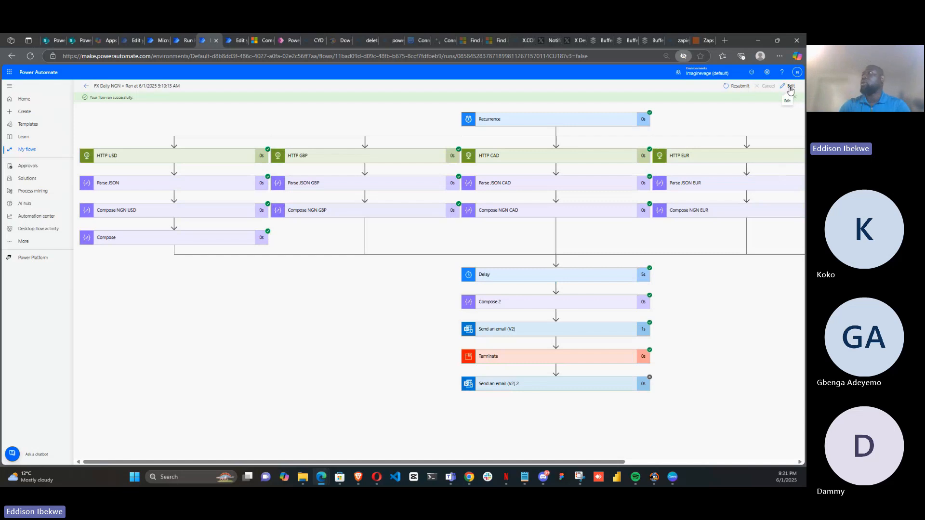
left_click(790, 91)
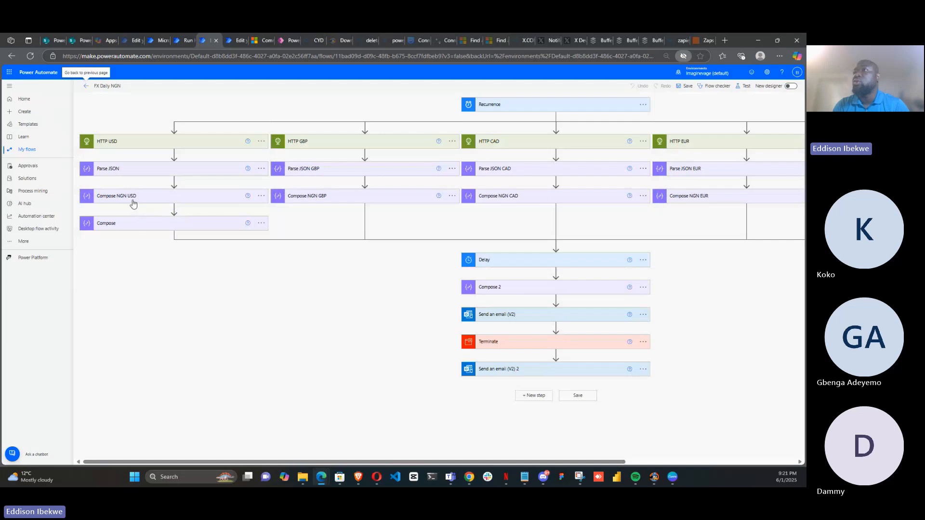
Expand the Compose NGN USD action to view its coalesce expression input
left_click(133, 199)
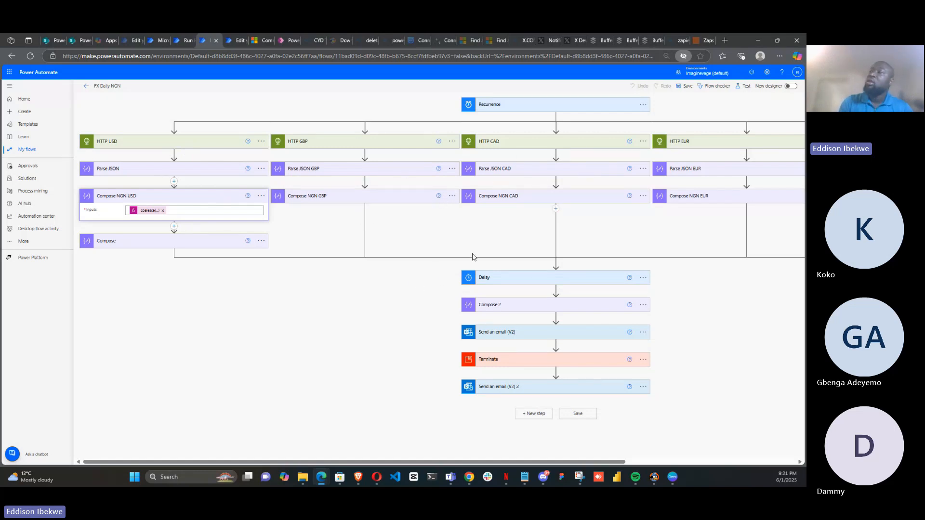
left_click(524, 308)
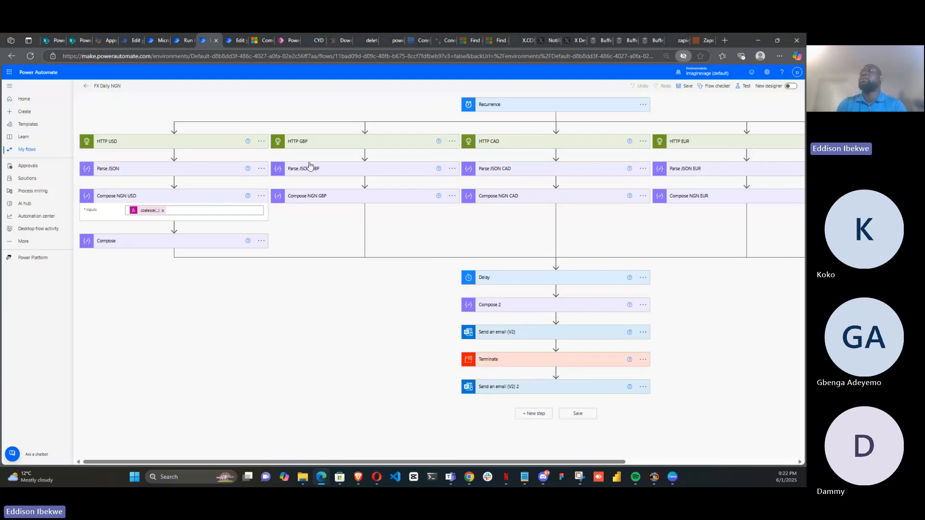
Switch to the FX Daily UGX flow tab and then to the Power Automate home tab
left_click(129, 40)
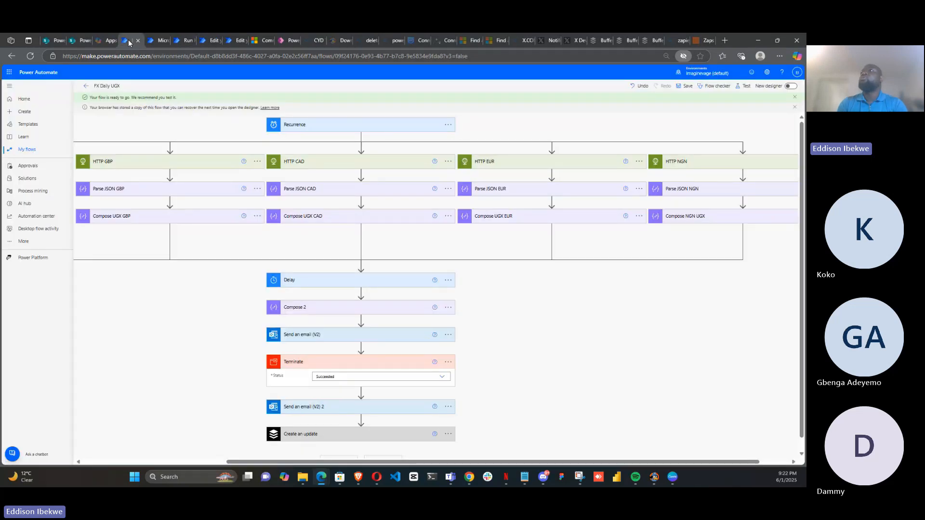
left_click(155, 43)
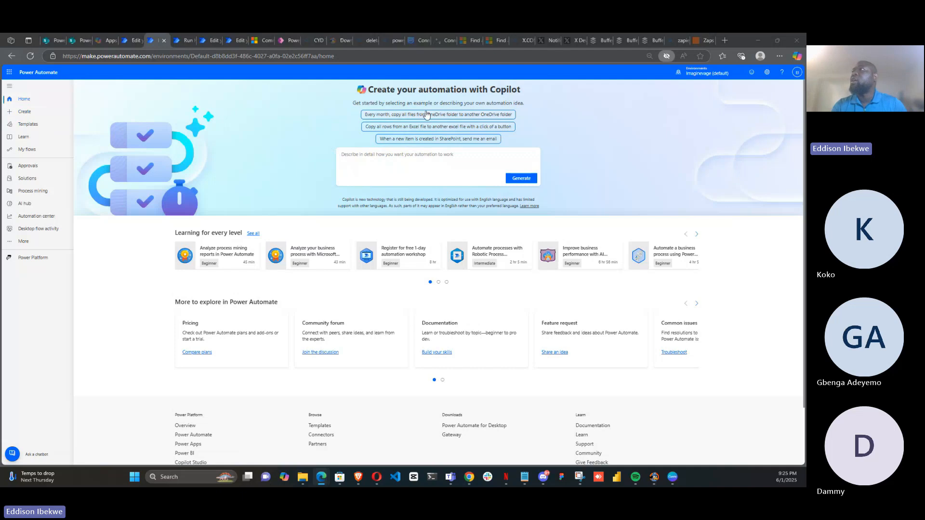
Browse the home page's Copilot prompt suggestions, the Templates gallery and the Learn documentation page, then return to Power Automate
left_click(407, 158)
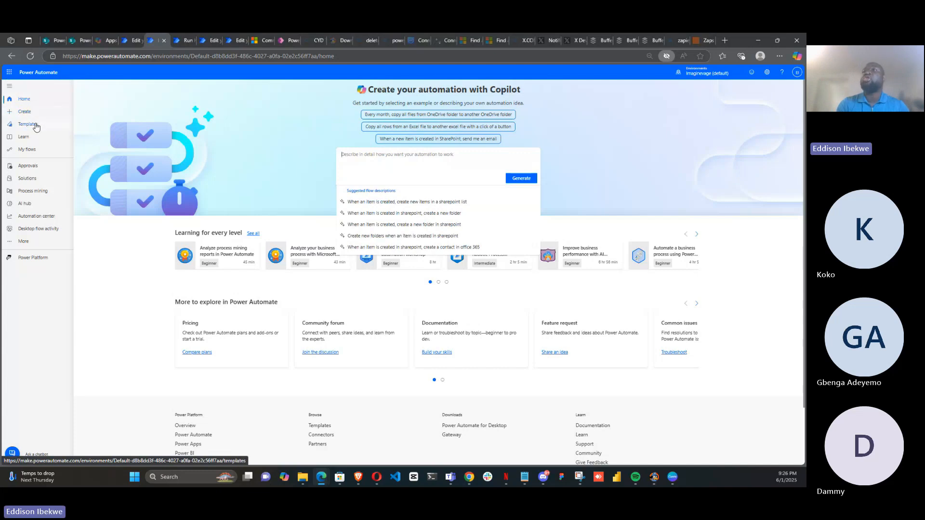
left_click(29, 124)
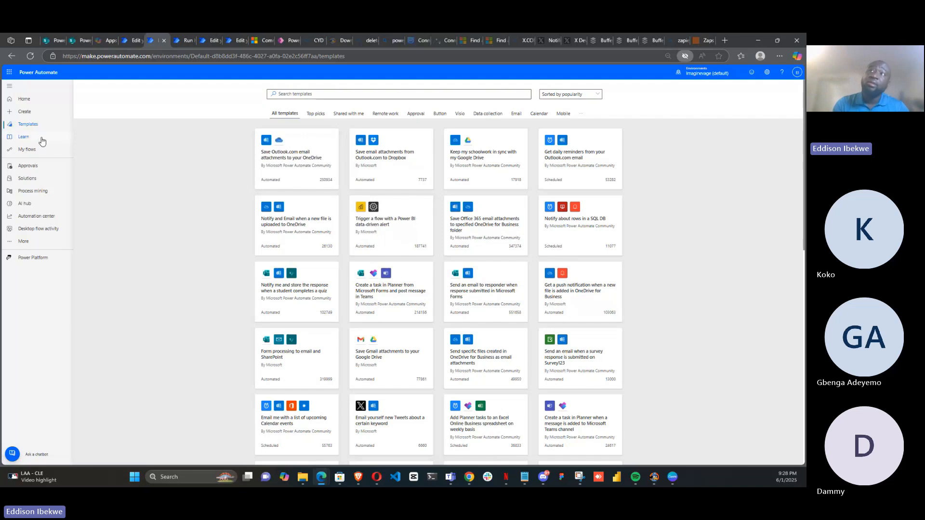
left_click(24, 139)
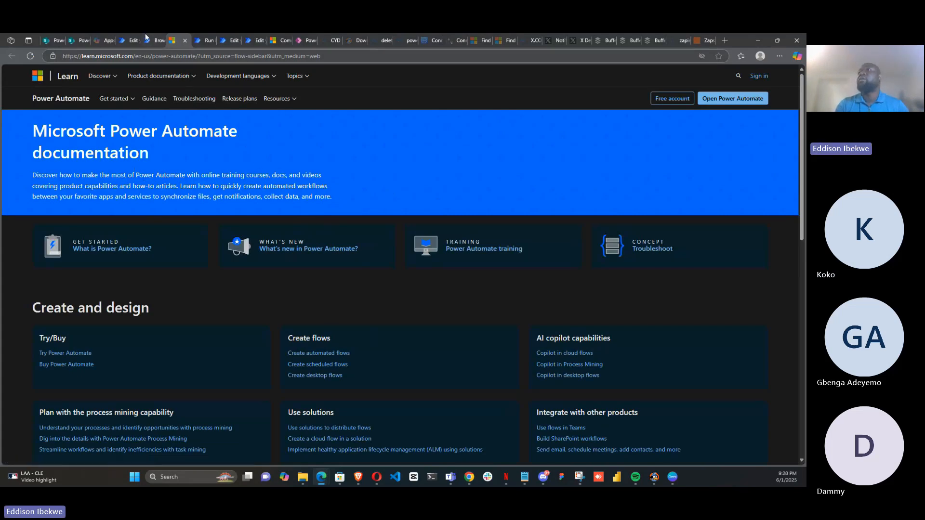
left_click(154, 41)
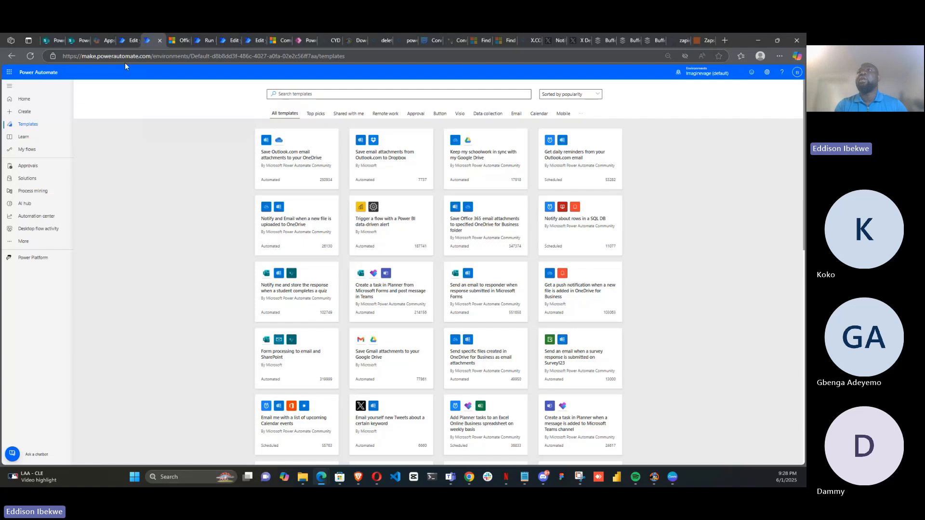
Open My flows and review the Cloud flows, Desktop flows and Shared with me lists
left_click(31, 152)
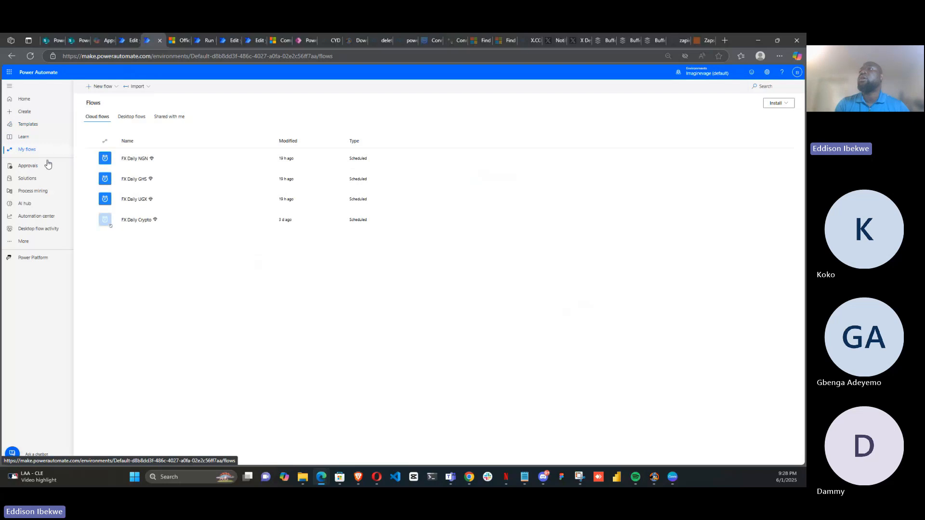
left_click(127, 118)
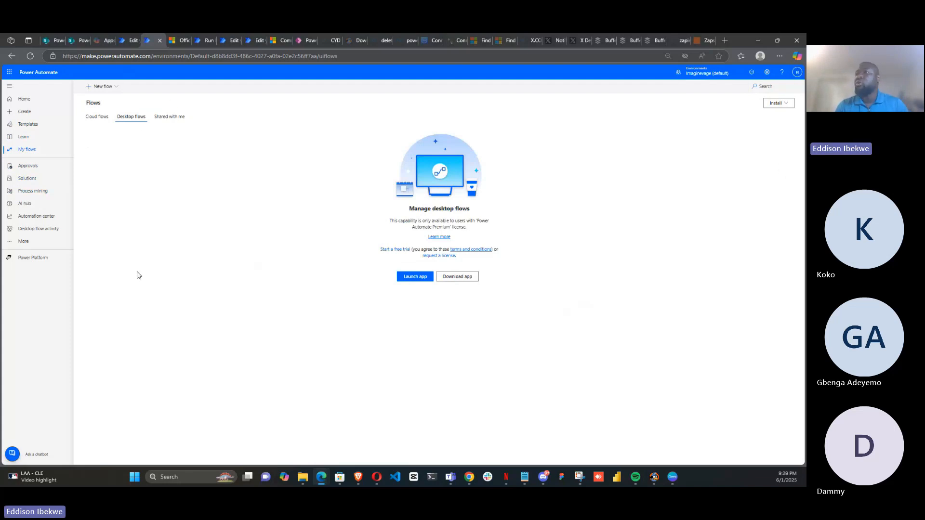
left_click(164, 120)
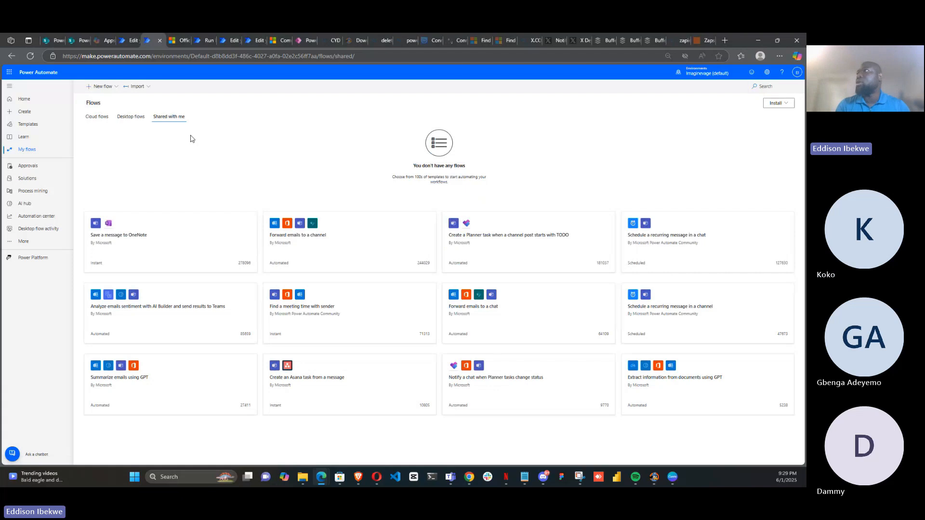
Open Approvals and review the Received, Sent and History lists
left_click(22, 170)
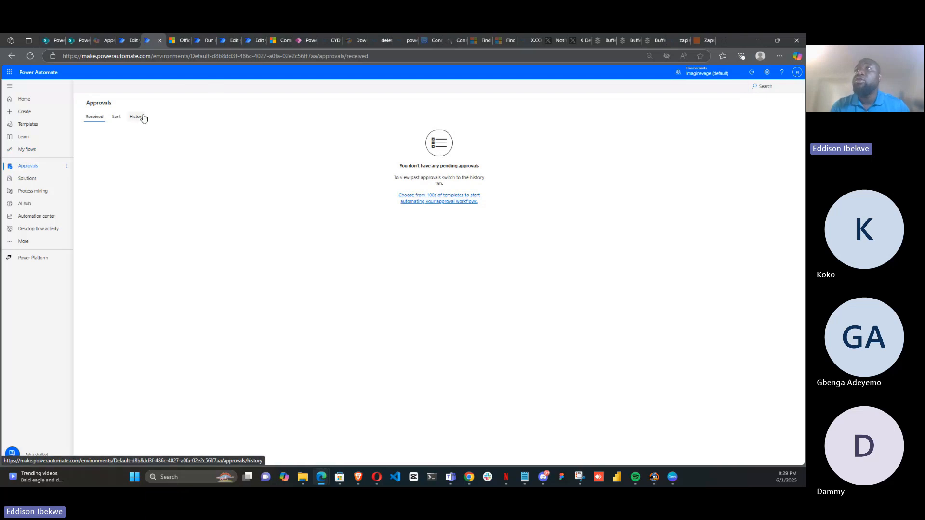
left_click(115, 118)
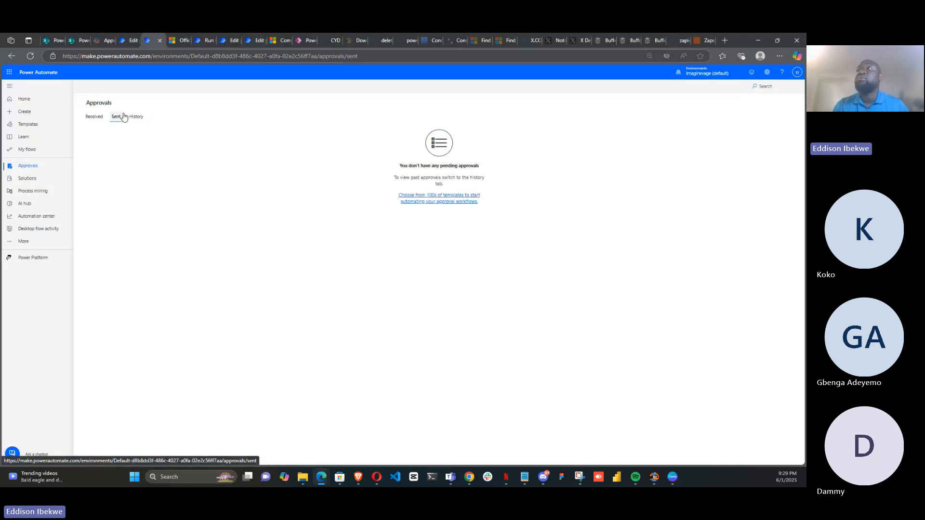
left_click(136, 121)
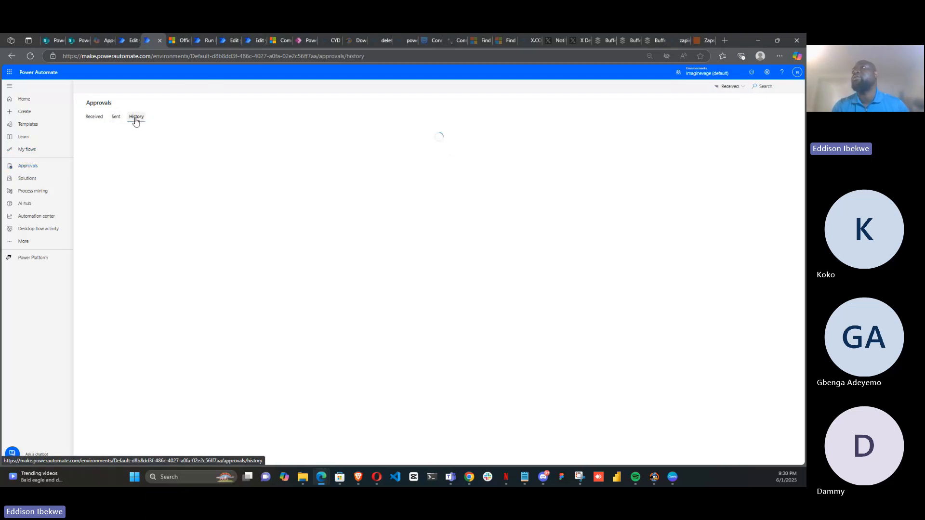
left_click(91, 118)
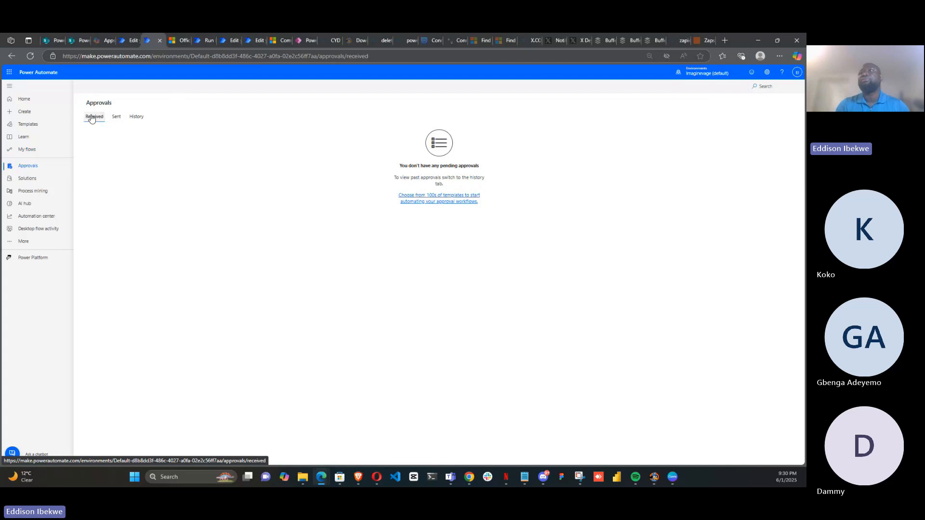
Visit the Solutions, Process mining, AI hub, Automation center and Desktop flow activity pages in turn
left_click(26, 179)
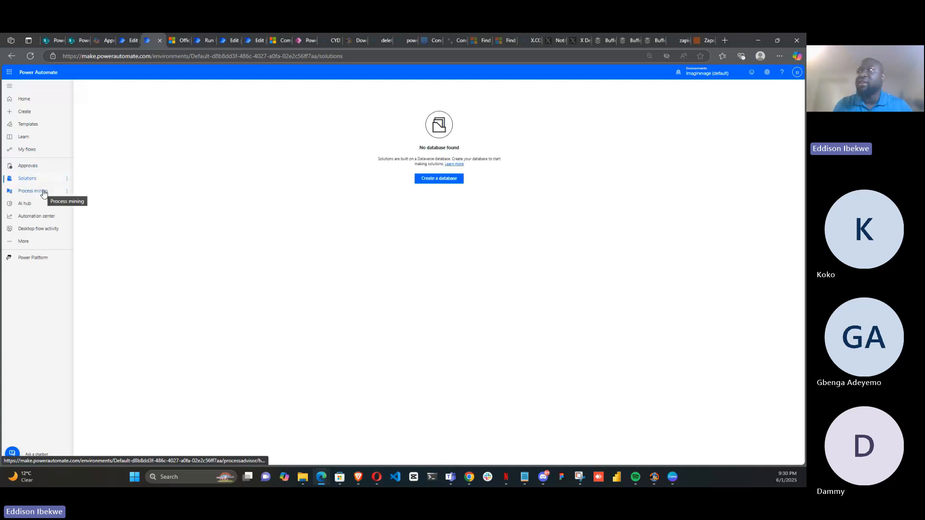
left_click(43, 193)
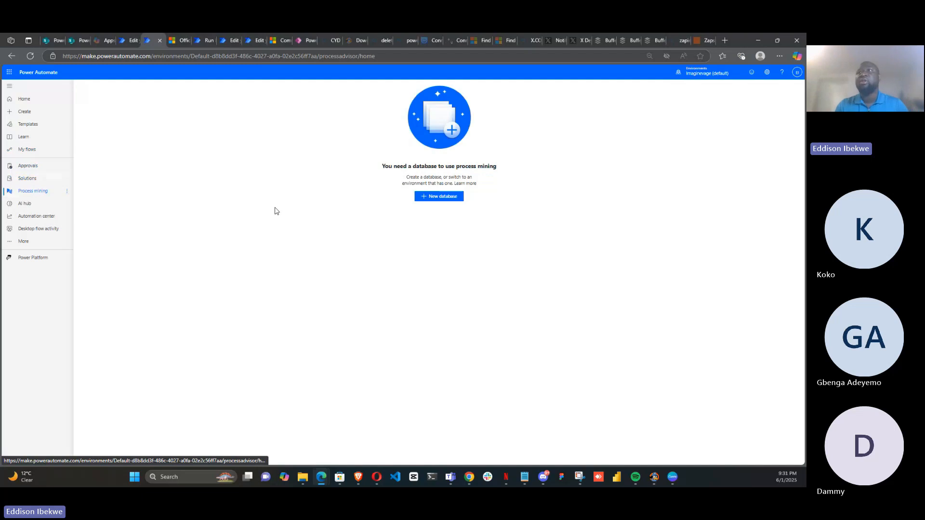
left_click(47, 207)
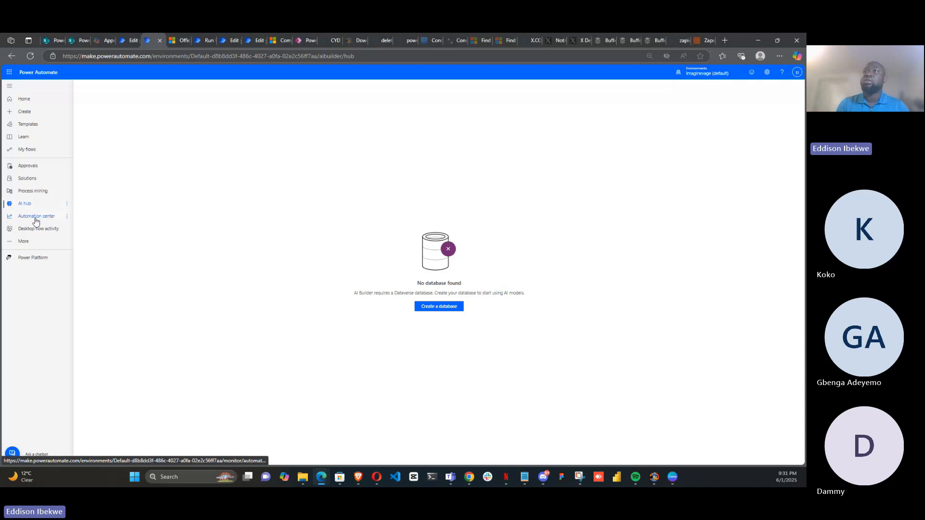
left_click(36, 220)
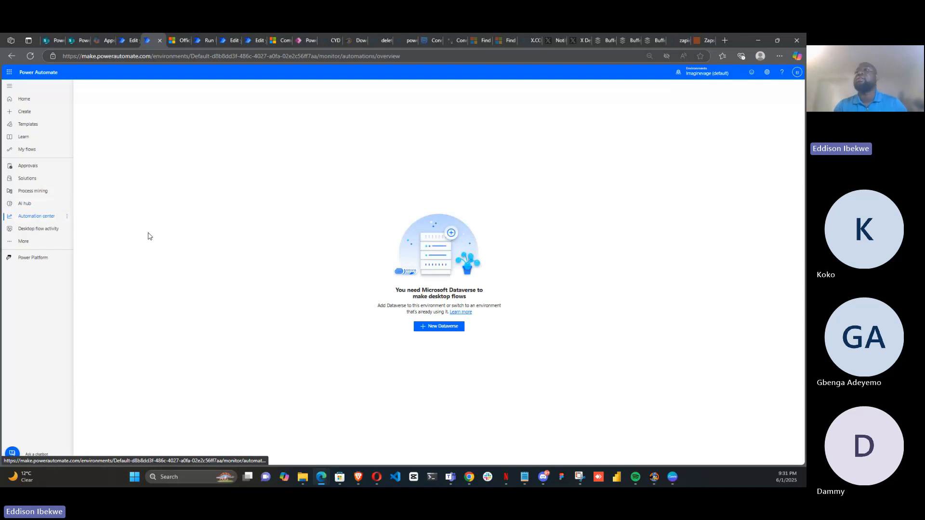
left_click(49, 232)
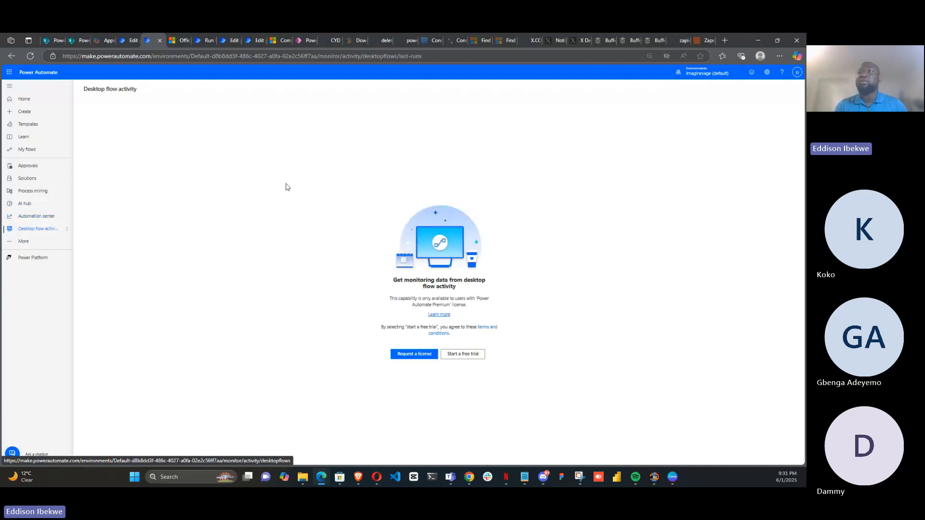
Open the Connections page from the More navigation list
left_click(23, 243)
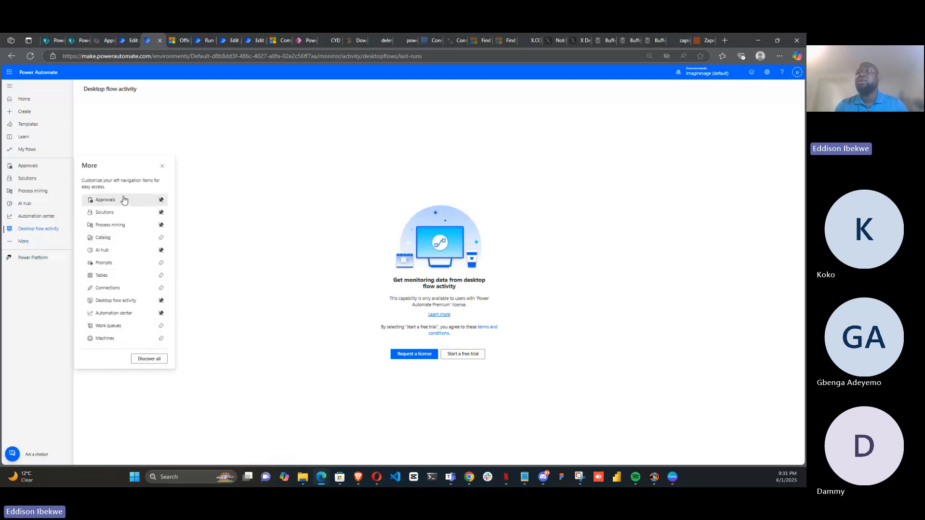
left_click(128, 291)
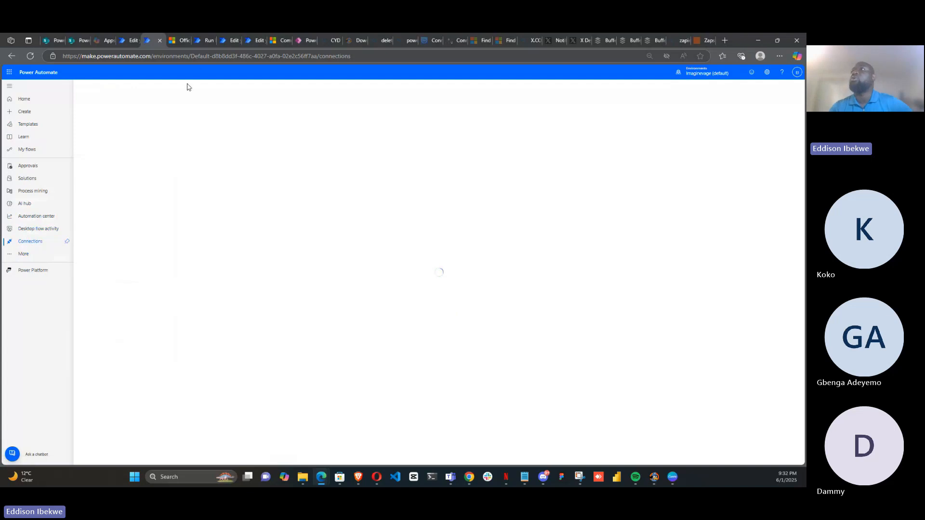
Switch to the FX Daily NGN run tab, scroll down to its final actions, and return to the Connections tab
left_click(202, 40)
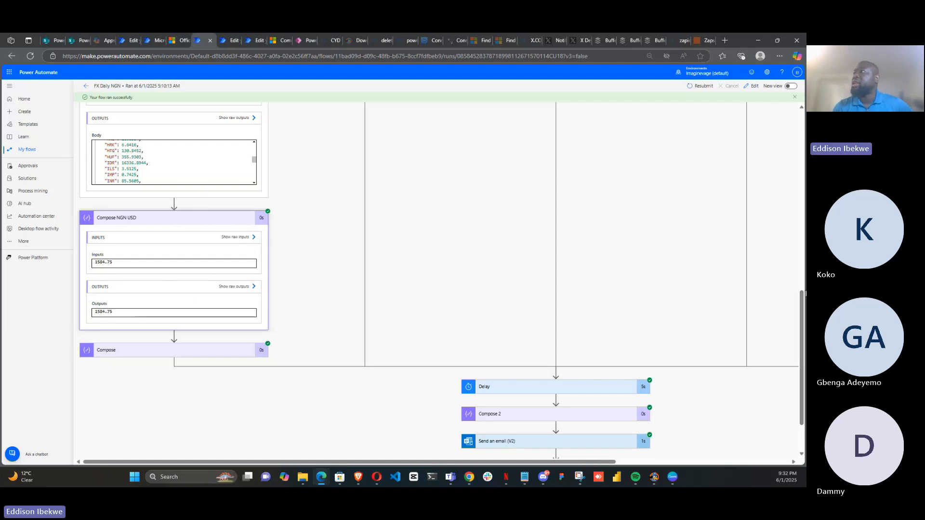
scroll(805, 328, "down", 1)
left_click_drag(806, 328, 805, 334)
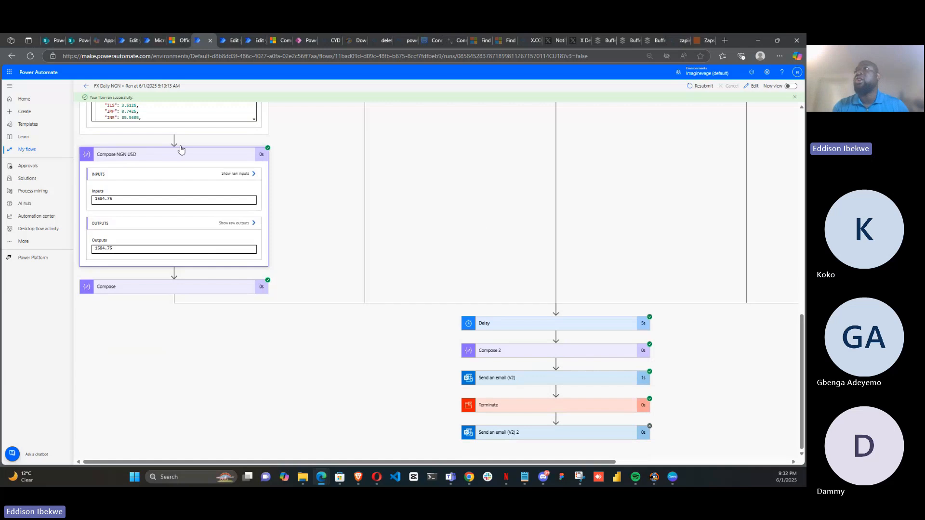
left_click(152, 44)
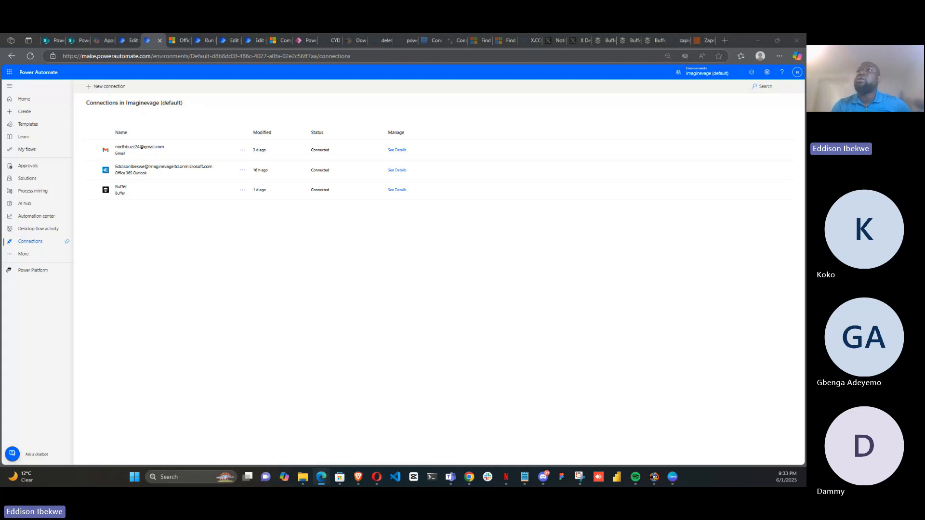
Open the More navigation list, then view the Power Apps HR Onboarding app and SharePoint HR Onboarding list tabs before returning
left_click(19, 255)
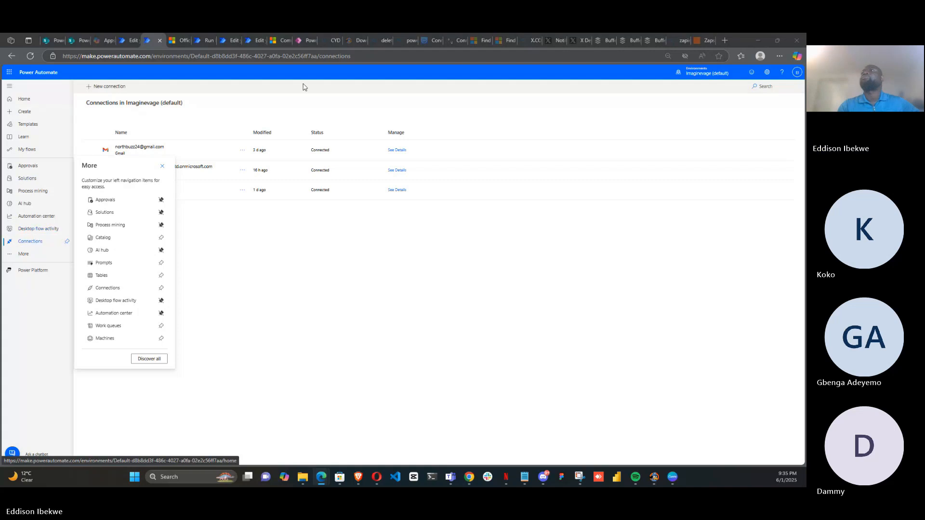
mouse_move(74, 46)
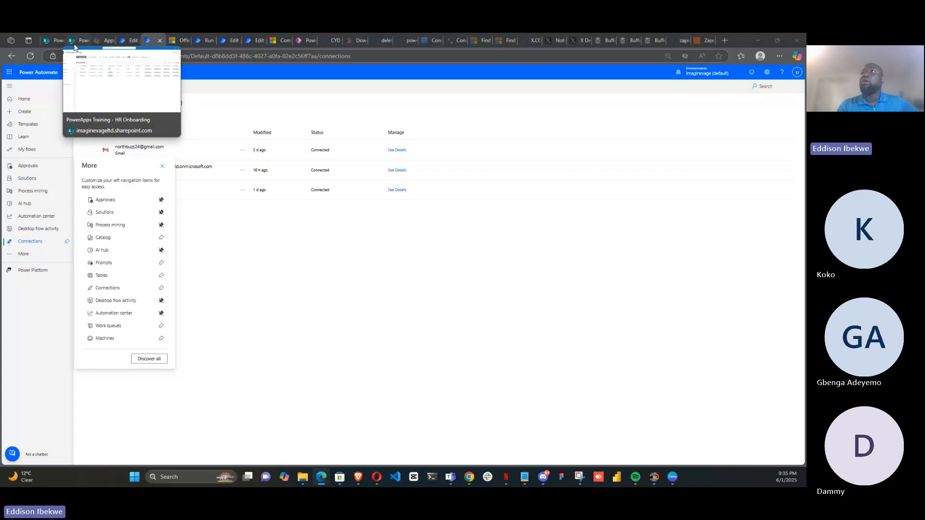
left_click(305, 40)
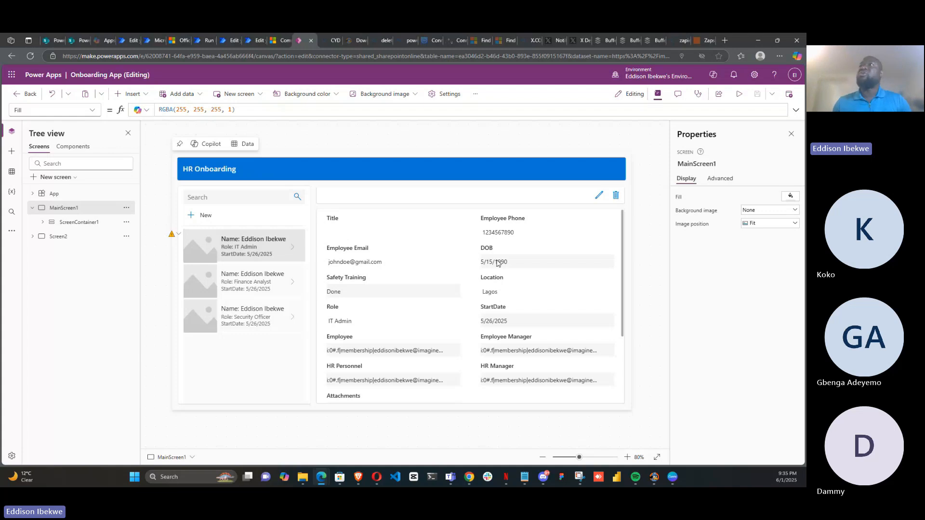
left_click(80, 41)
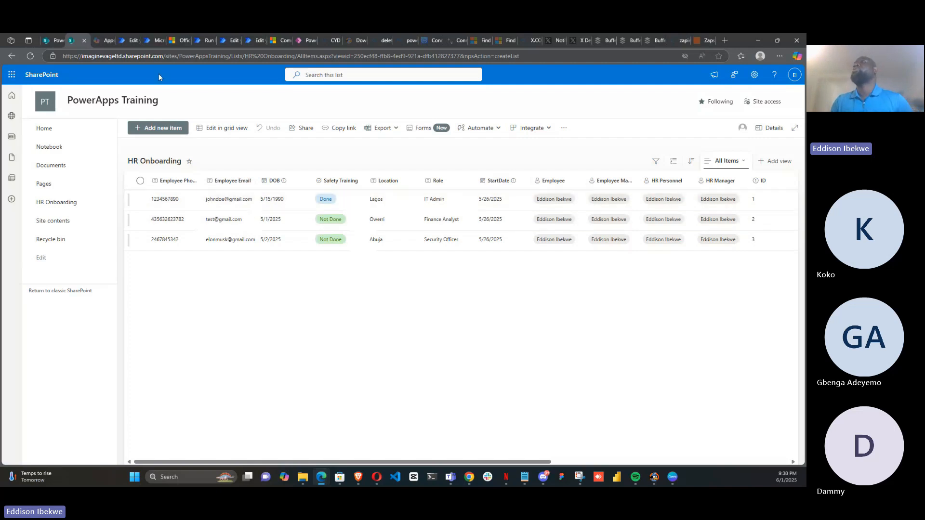
left_click(151, 44)
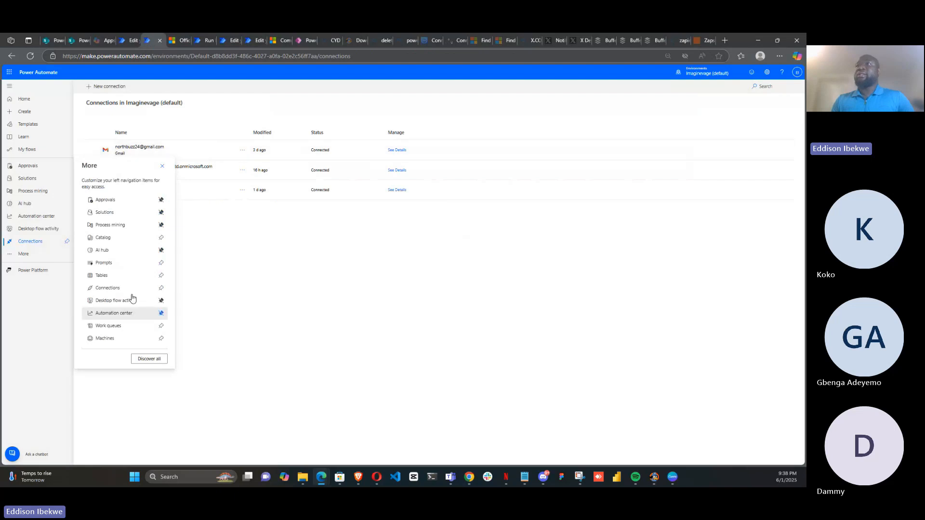
Search the Templates gallery for birthday
left_click(35, 126)
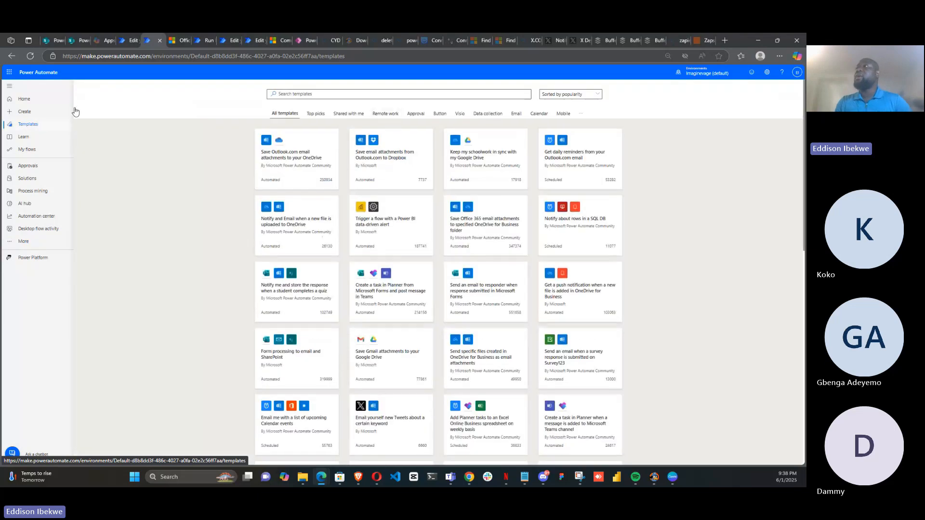
left_click(320, 93)
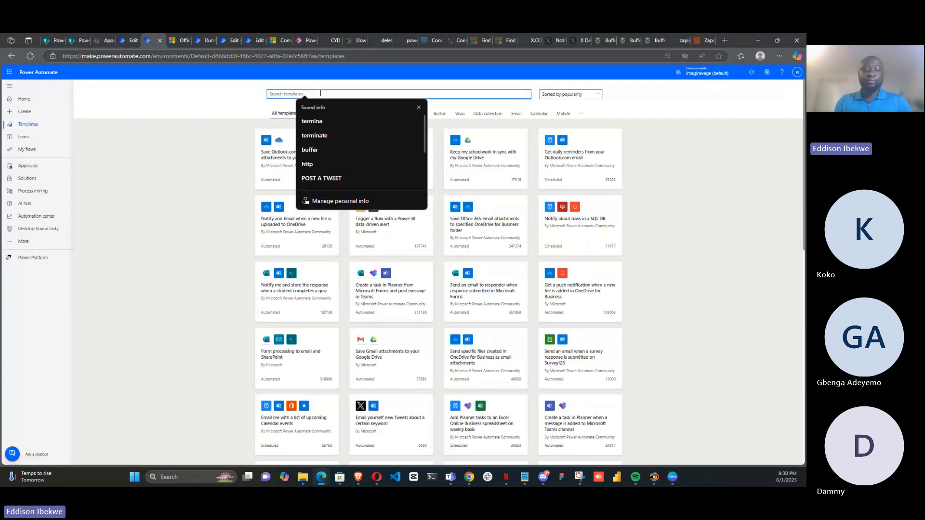
type("bu")
type("rthday")
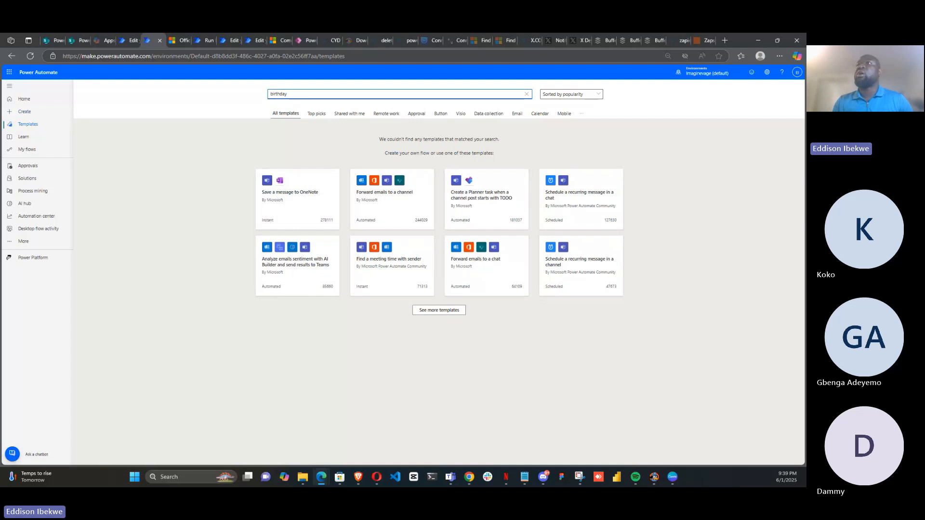
Describe a flow to Copilot on the home page as "a reoccuring flow from sharepoint list"
left_click(25, 99)
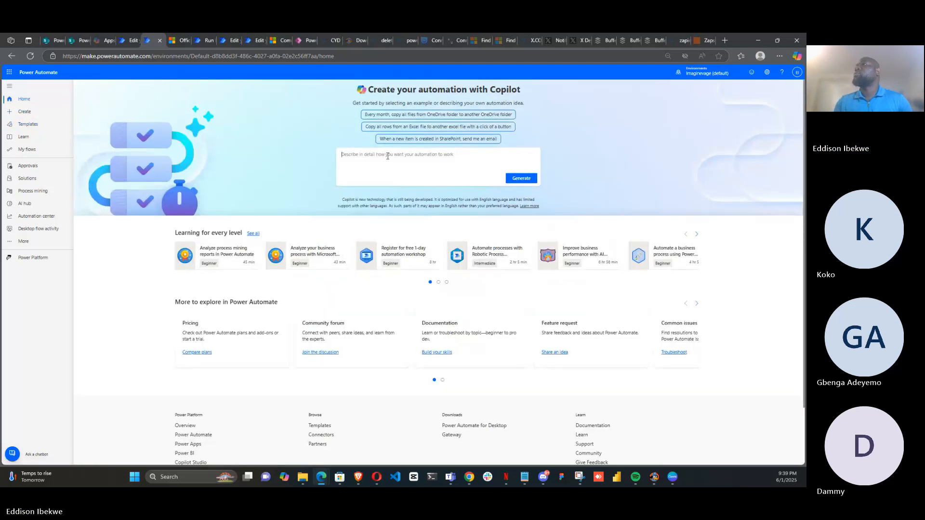
left_click(387, 156)
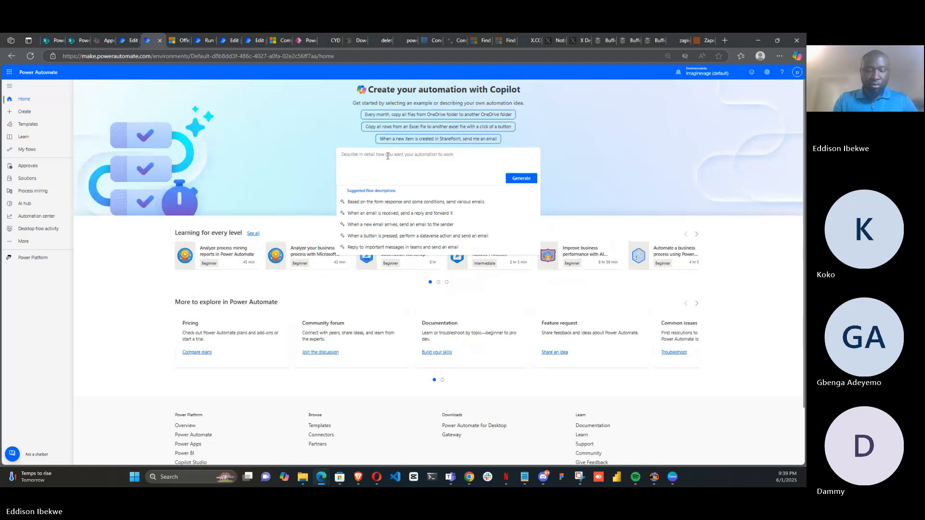
type("a")
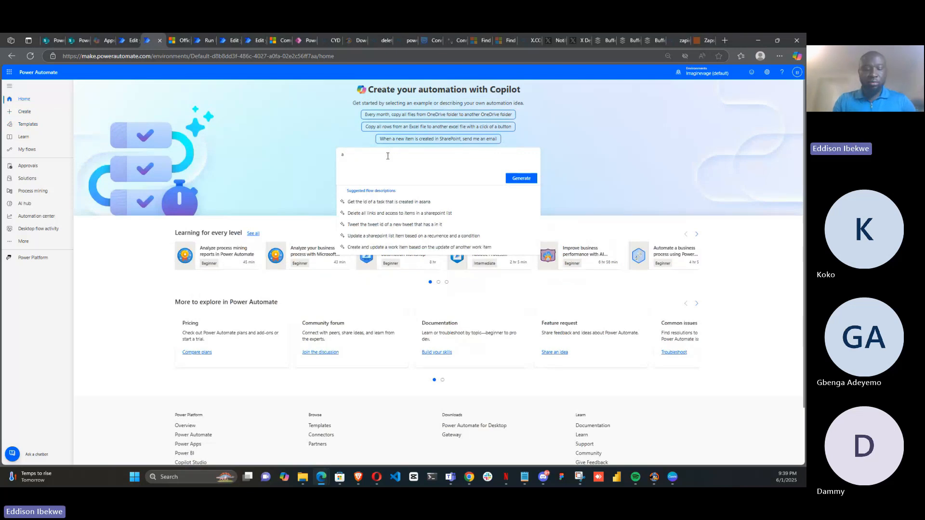
type(" birt")
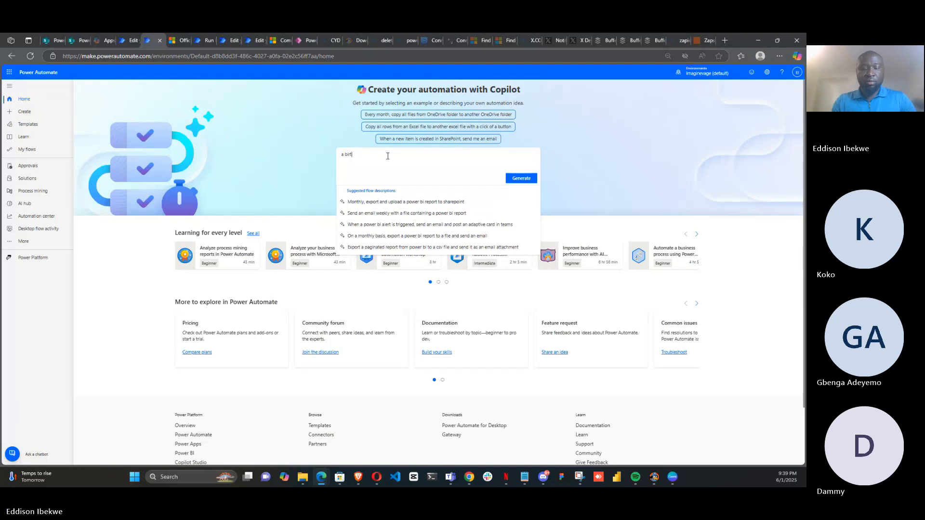
type("hday ")
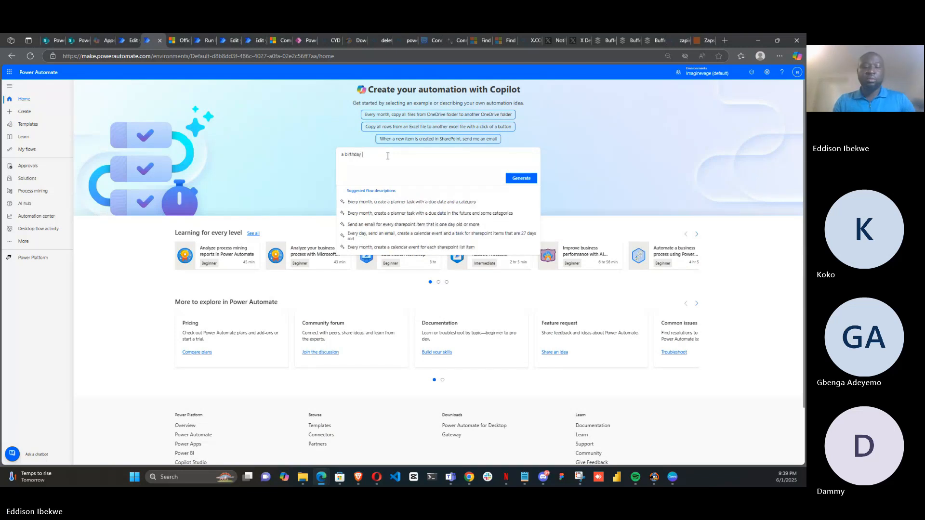
type("flow")
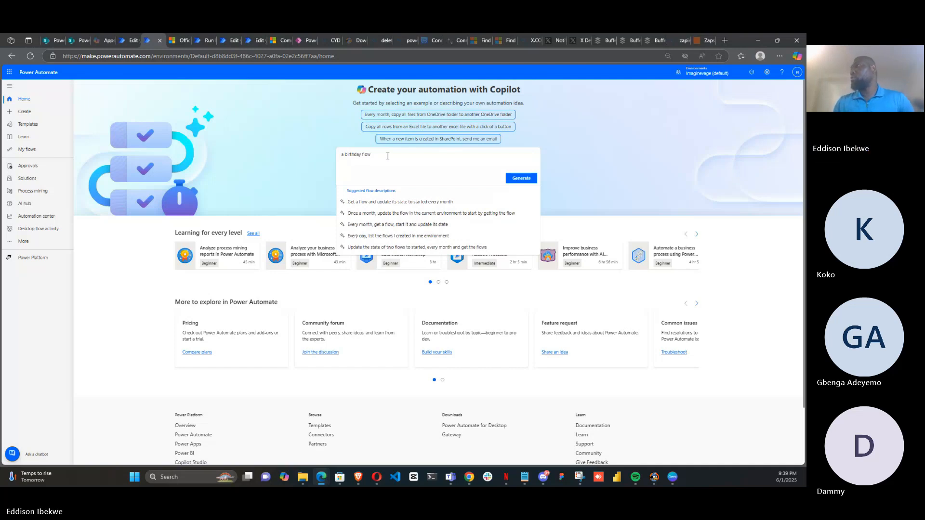
key("BackSpace")
key("BackSpace")
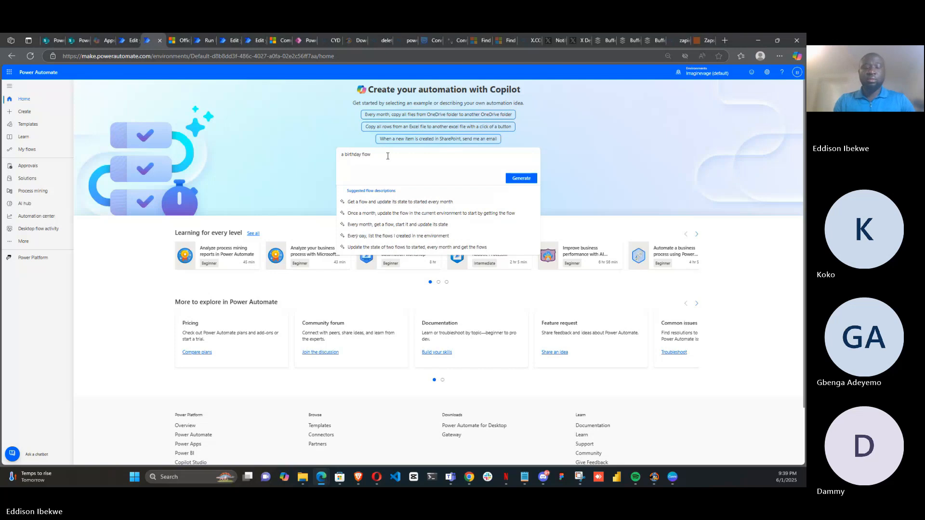
key("BackSpace")
key("BackSpace")
key("BackSpace")
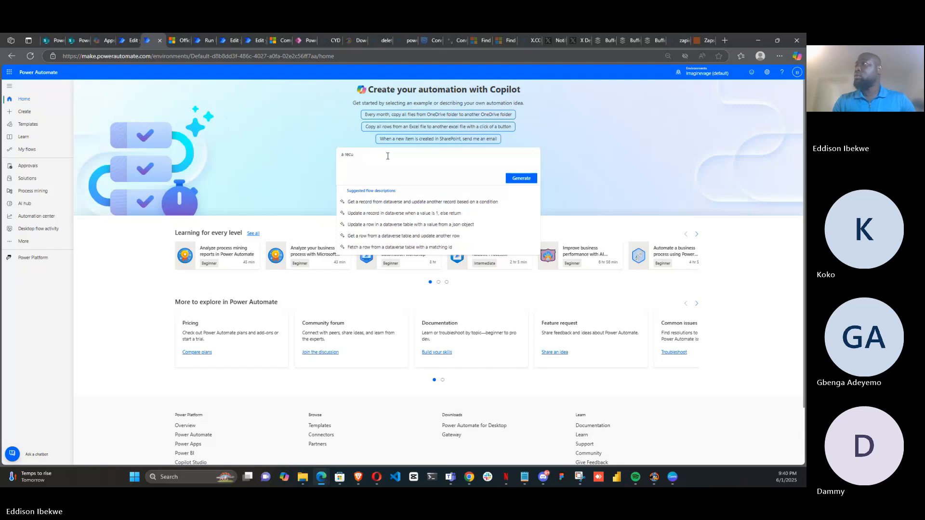
key("BackSpace")
key("BackSpace")
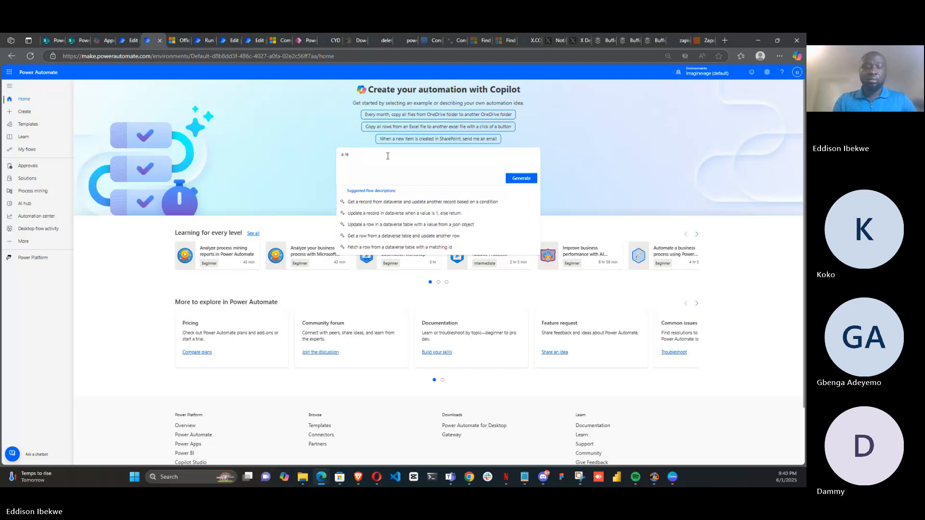
type("occuring ")
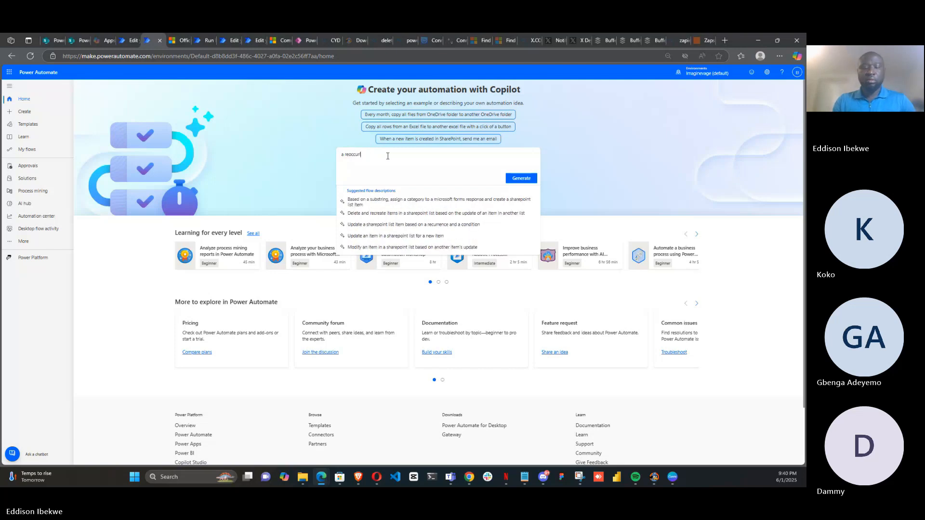
type("flow fo")
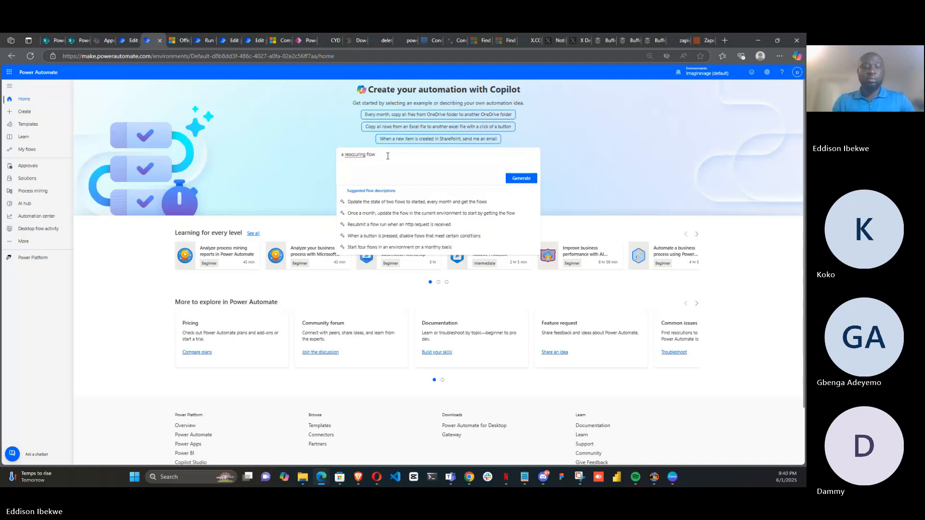
type("o")
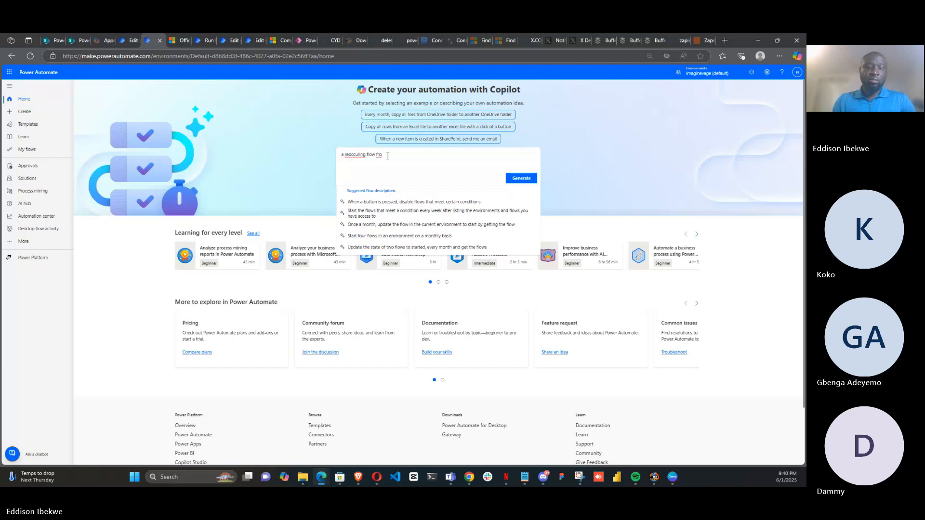
type("m Sh")
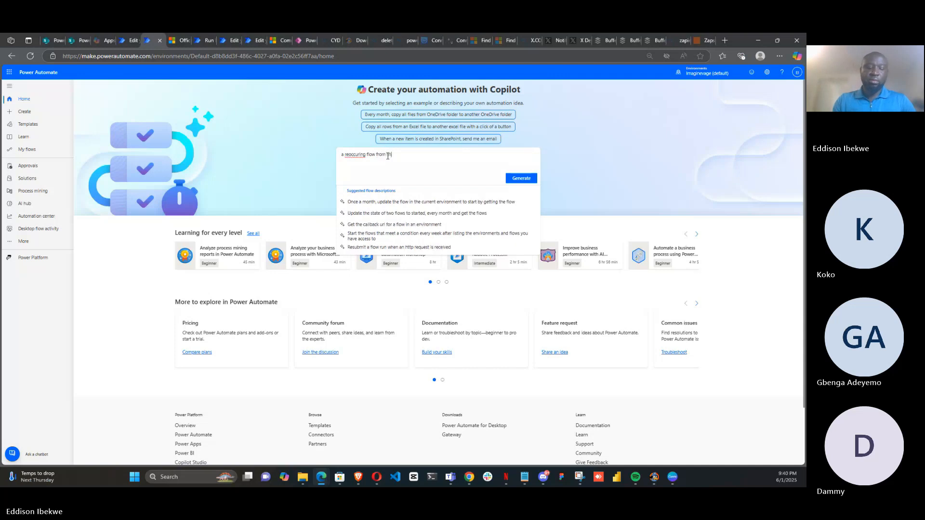
type("arepoint list")
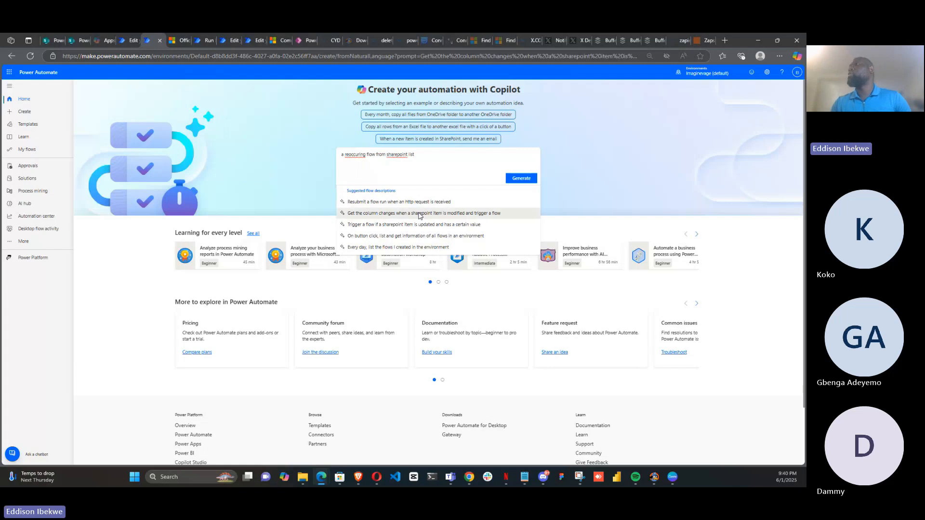
Open Copilot's suggestion about getting column changes when a SharePoint item is modified, then go back home
left_click(419, 215)
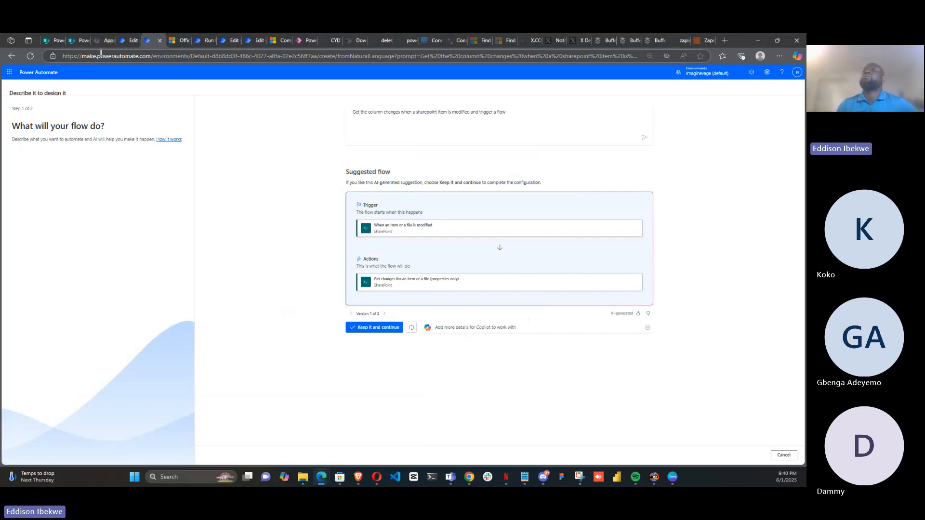
left_click(8, 60)
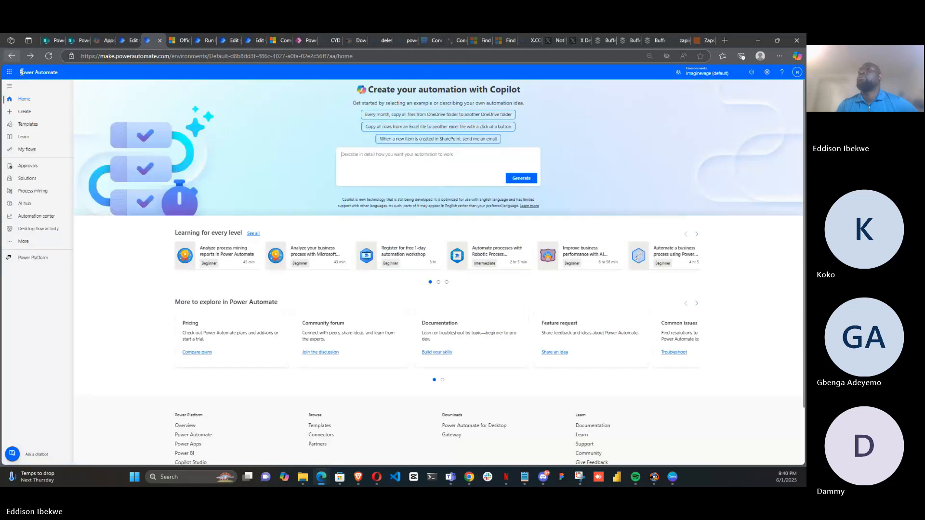
Open the Create page and glance at the SharePoint HR Onboarding list tab before returning
left_click(23, 113)
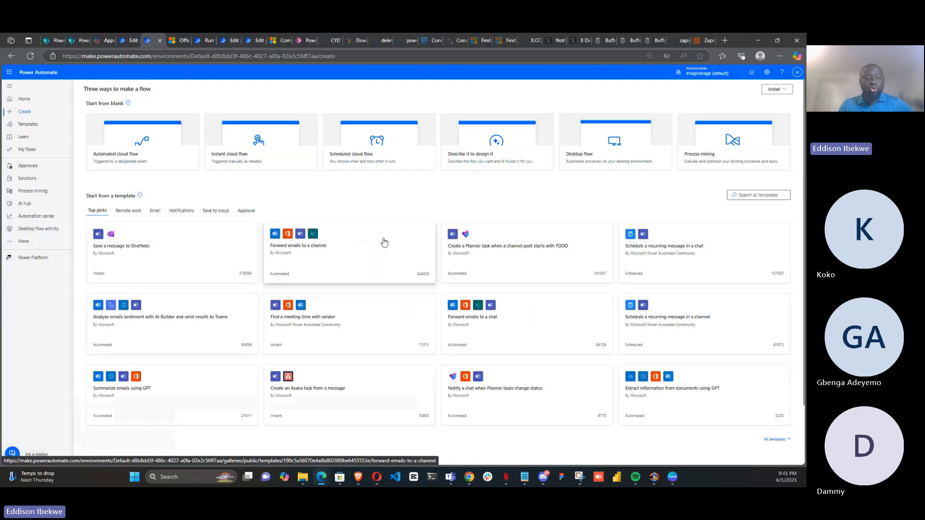
left_click(71, 42)
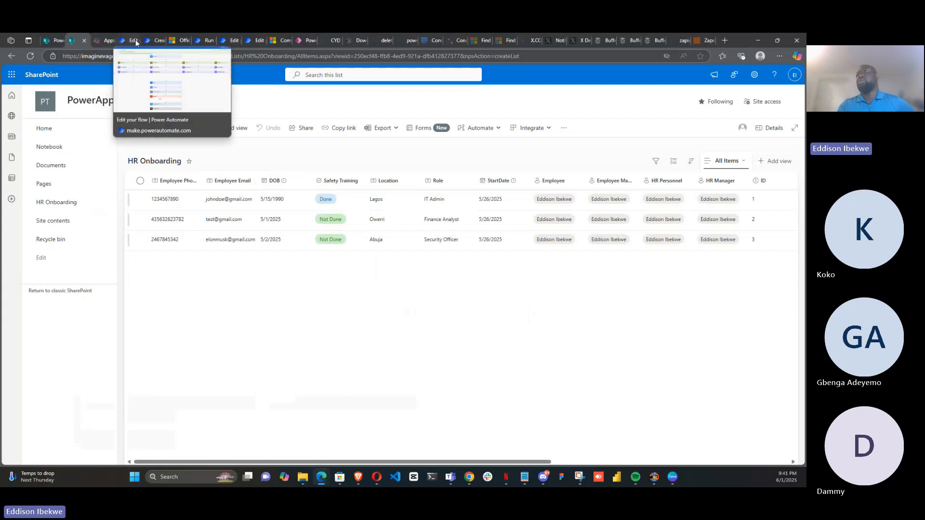
left_click(152, 39)
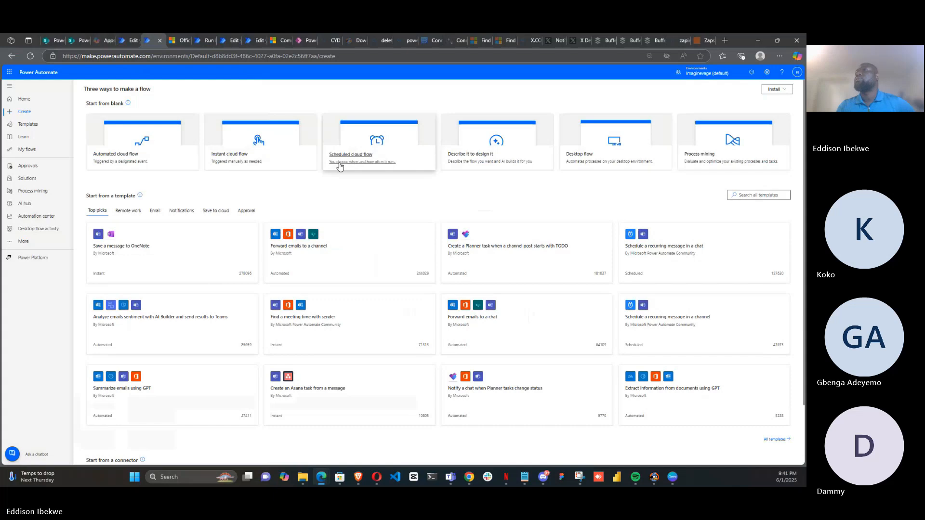
Start an automated cloud flow named birthday, searching triggers for recurrence, then skip choosing a trigger
left_click(122, 161)
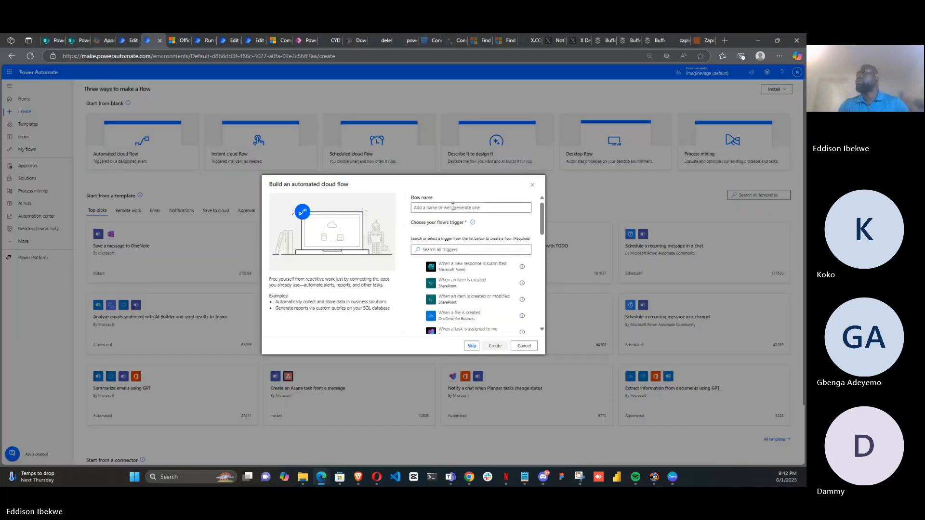
left_click(453, 207)
type("bi")
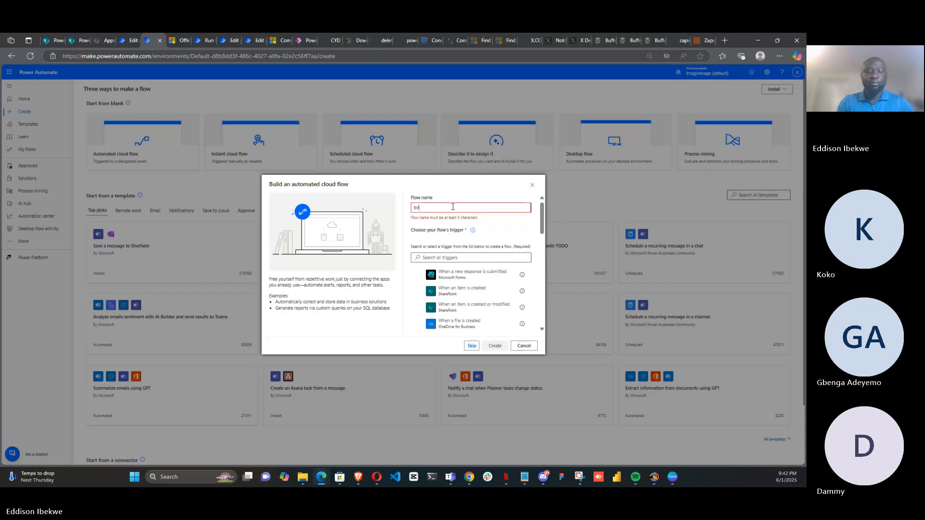
type("rthday")
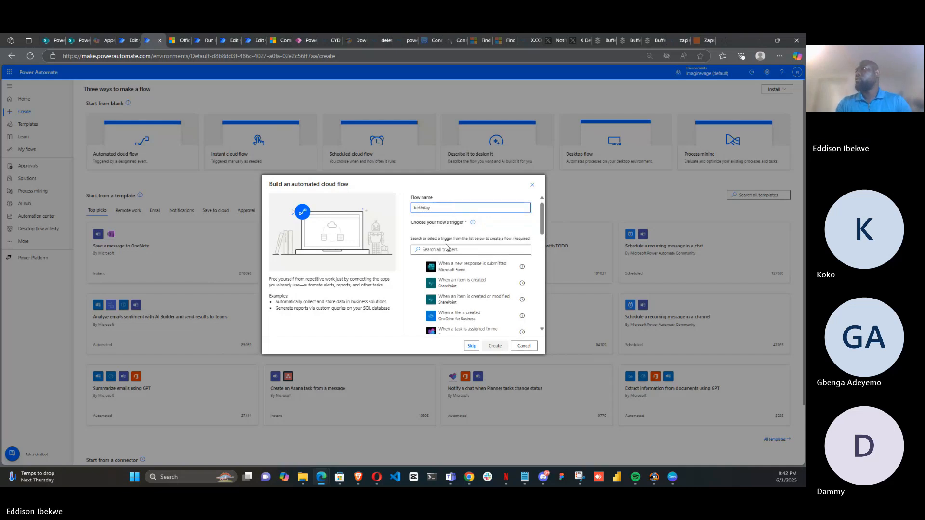
left_click(439, 250)
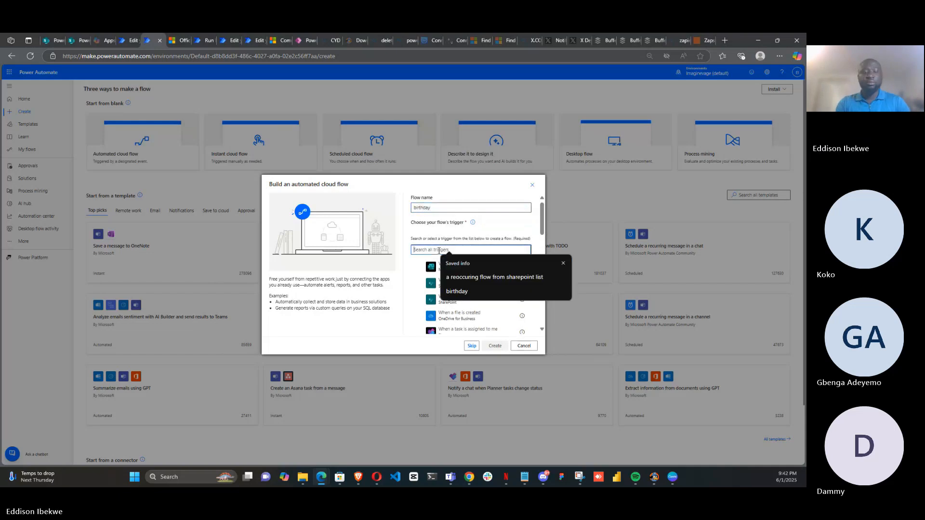
type("re")
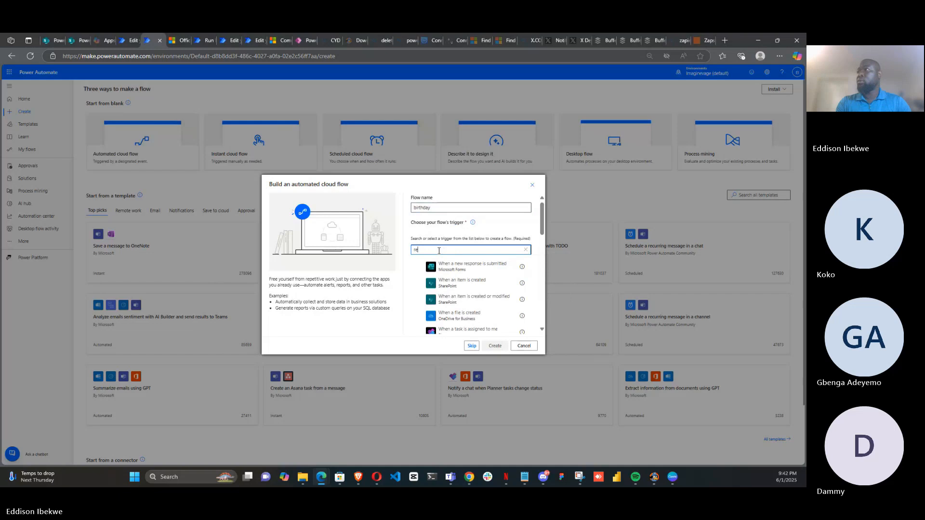
type("o")
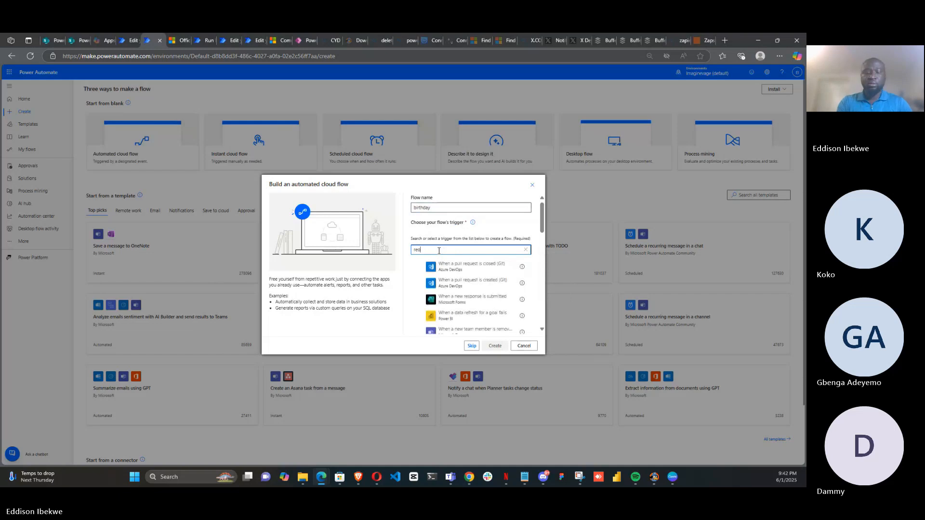
type("cc")
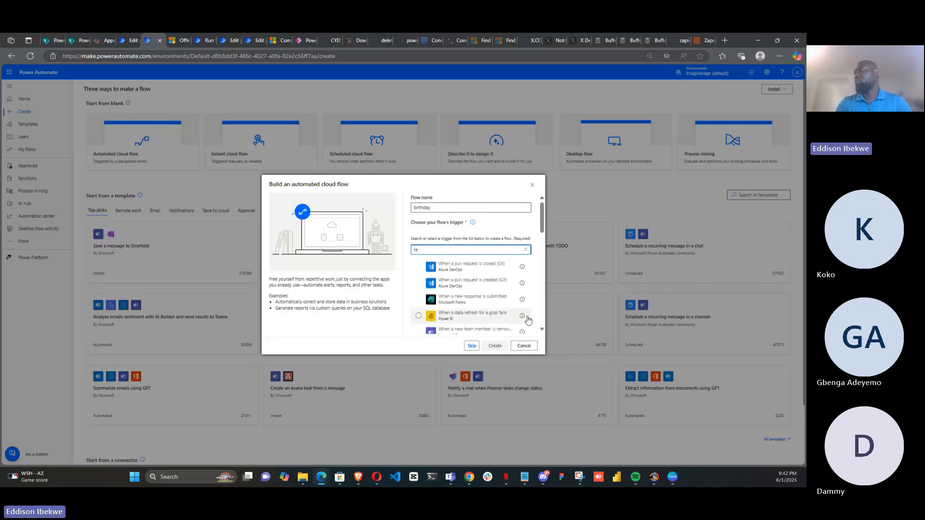
left_click(474, 347)
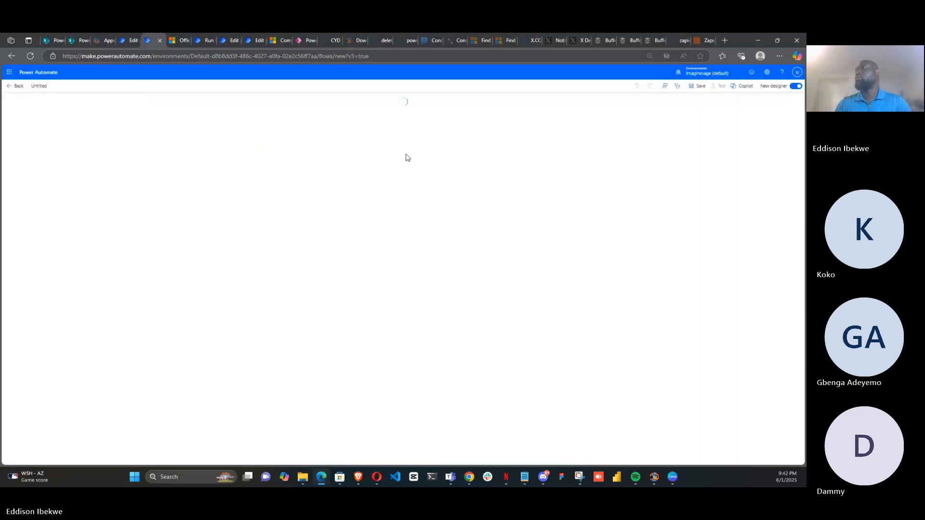
Switch to the classic designer without saving and add the Schedule Recurrence trigger
left_click(795, 86)
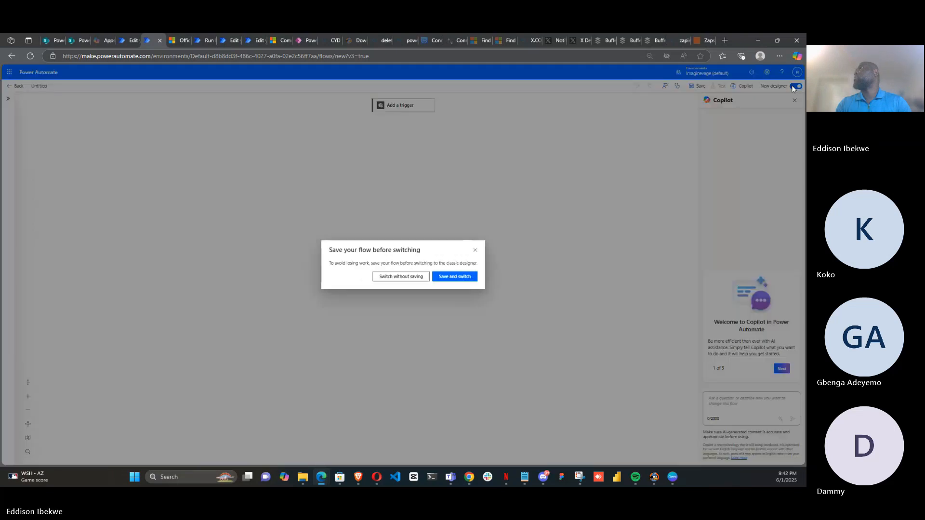
left_click(394, 277)
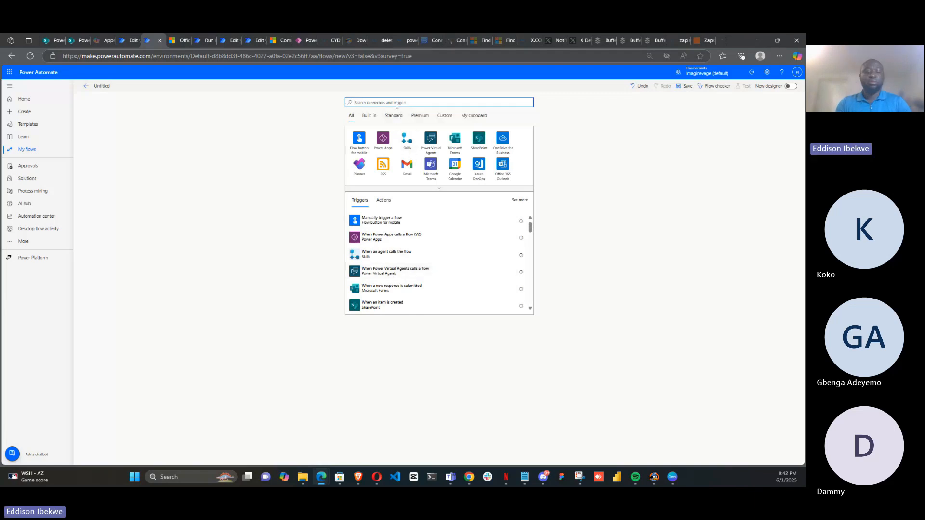
type("i")
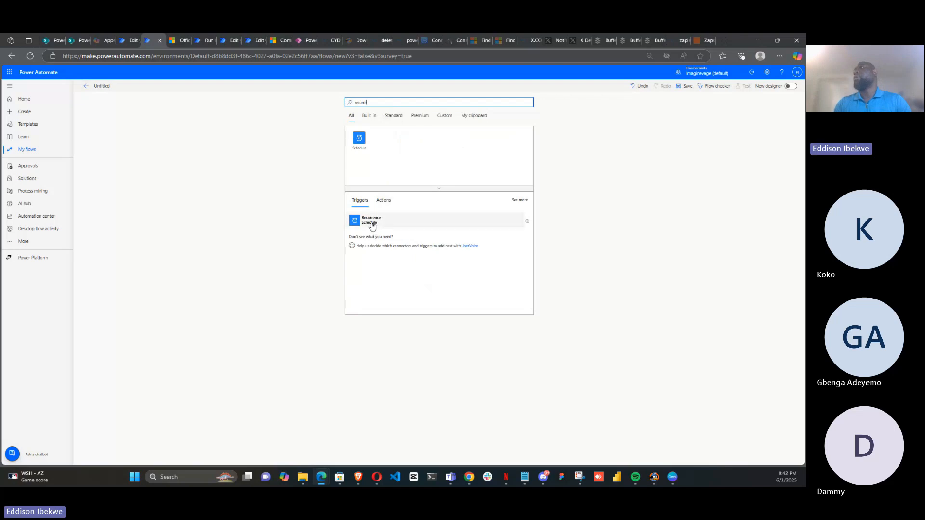
left_click(371, 221)
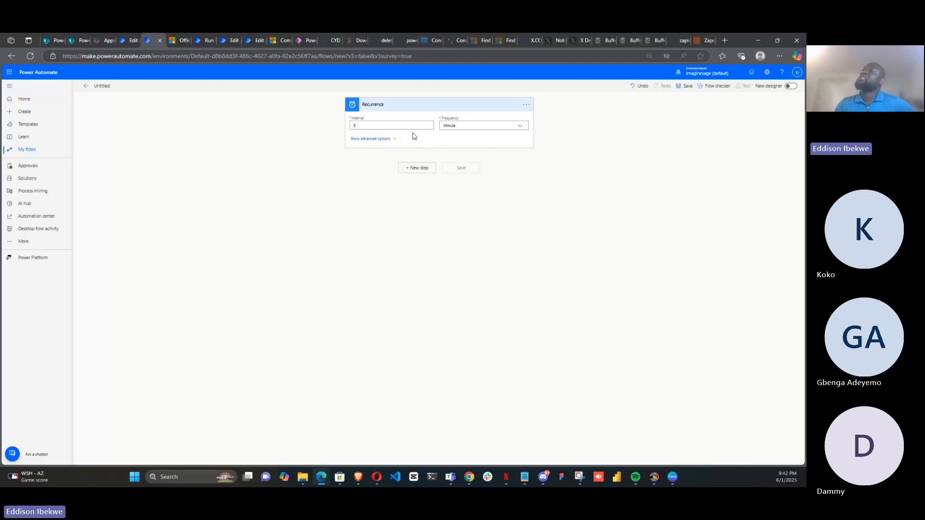
Set the Recurrence trigger to run every 1 Day and expand its advanced options
left_click(360, 125)
key("BackSpace")
type("1")
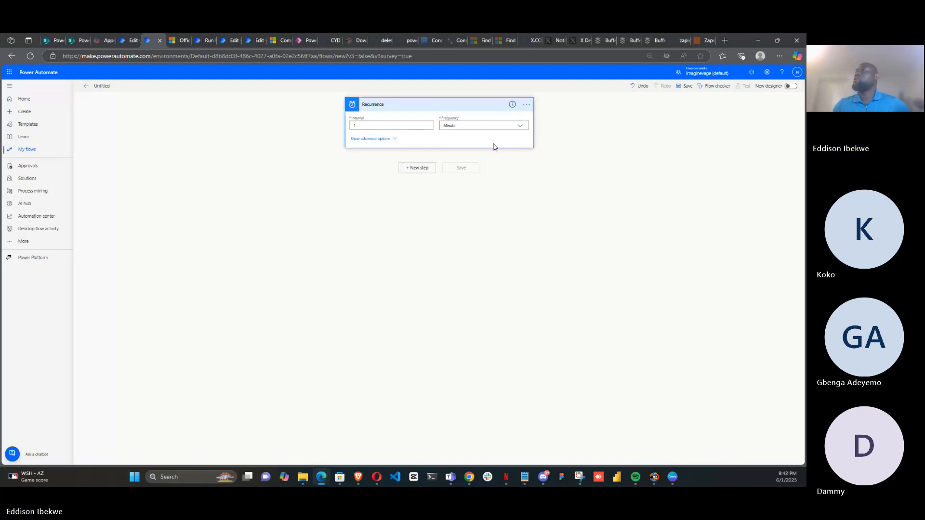
left_click(520, 128)
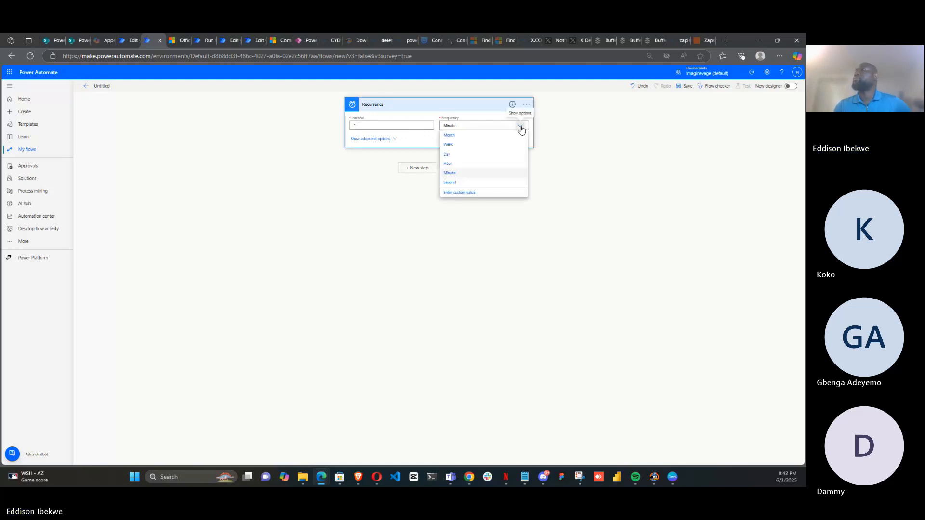
left_click(472, 156)
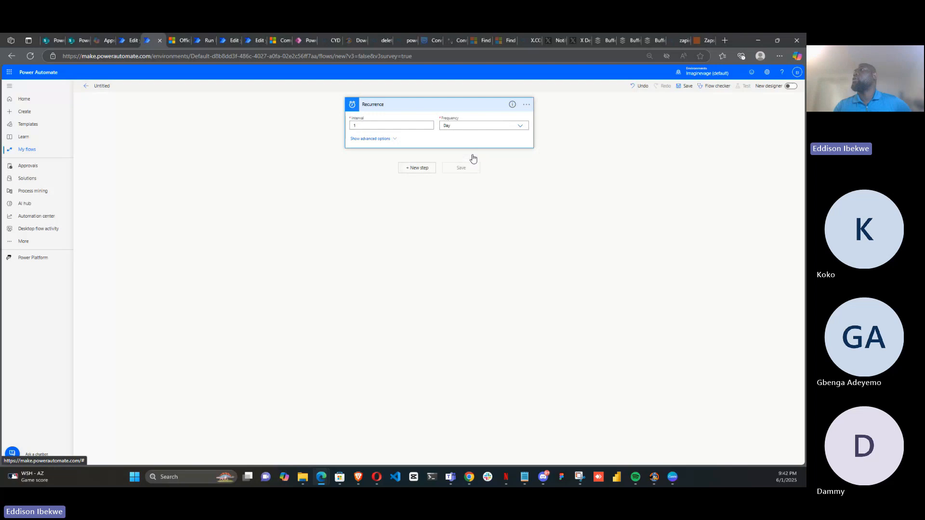
left_click(394, 139)
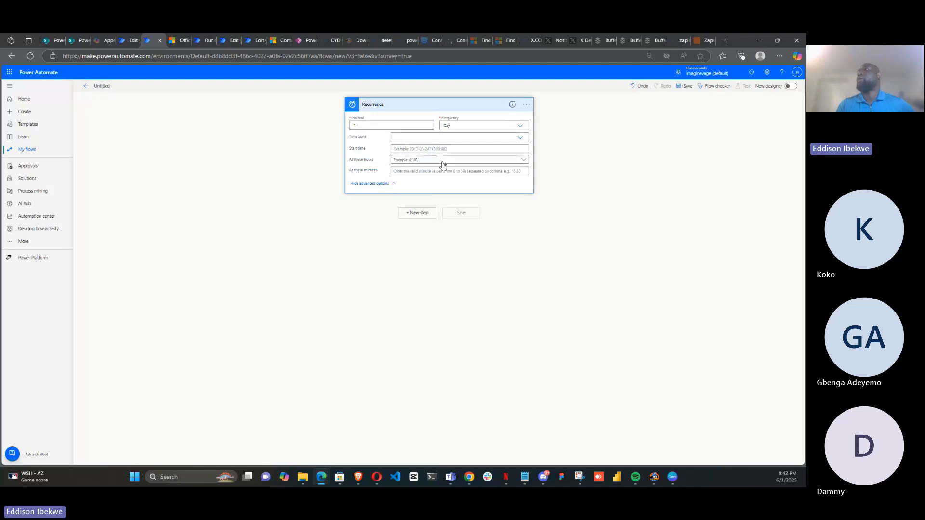
Set the Recurrence trigger to run at hour 8 each day
left_click(440, 161)
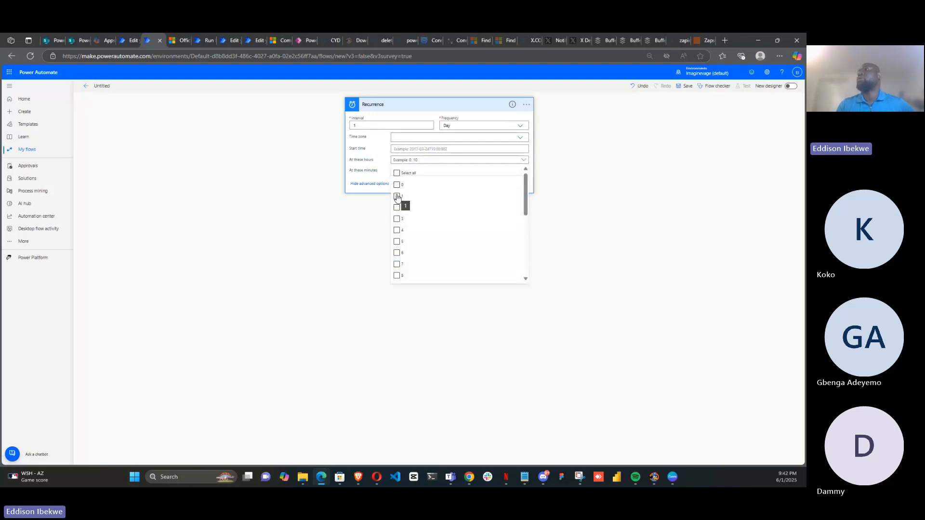
left_click(397, 277)
left_click(322, 261)
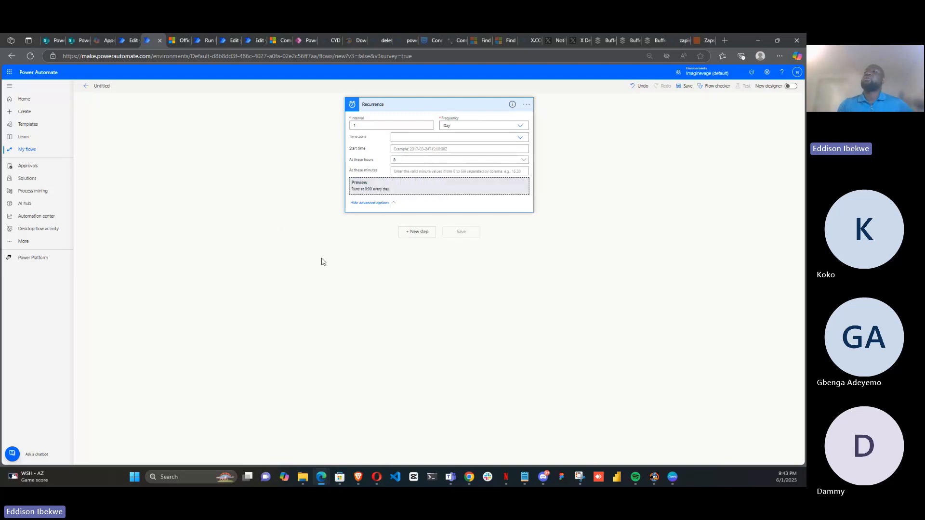
Add a new step, search operations for share, pick the SharePoint connector and browse its actions
left_click(413, 235)
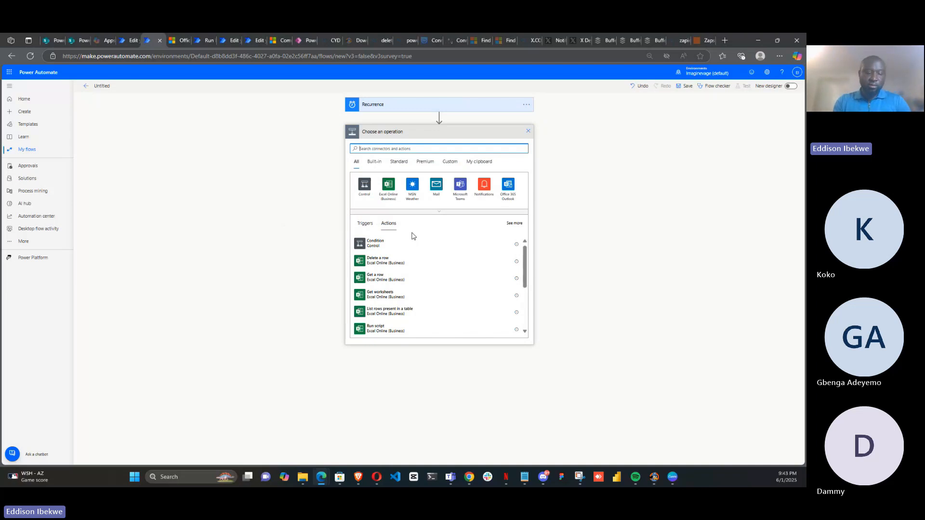
type("share")
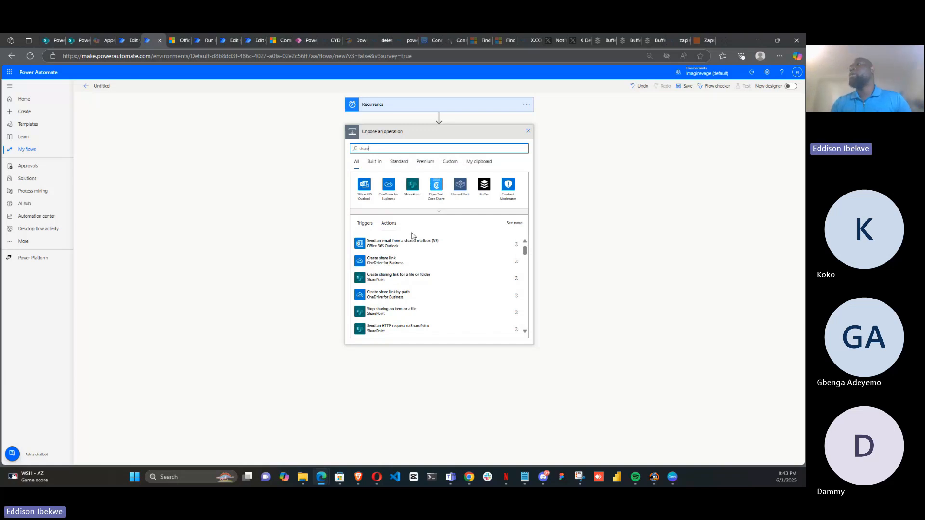
left_click(412, 187)
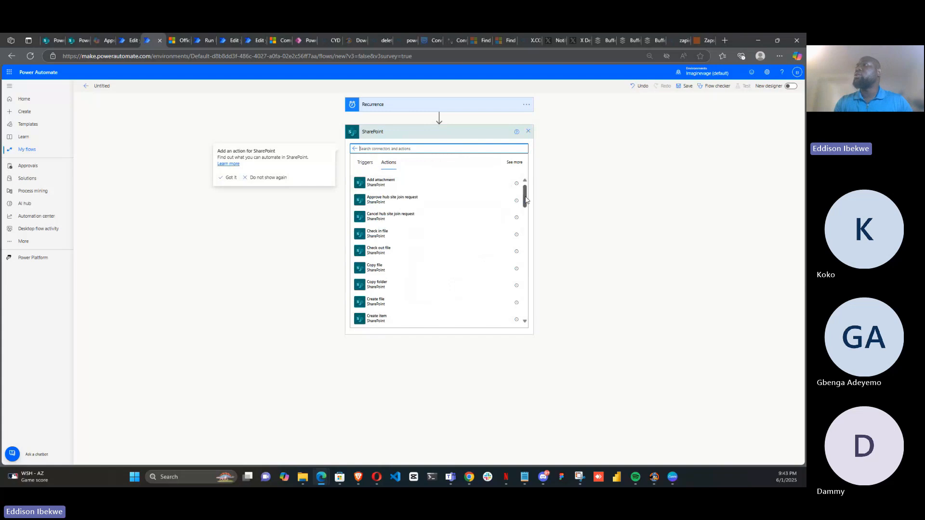
left_click_drag(526, 201, 526, 230)
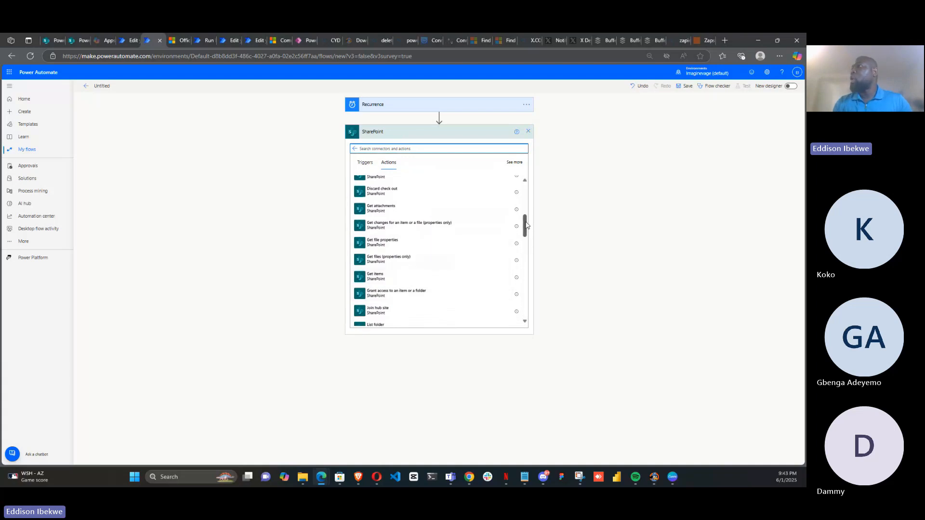
left_click_drag(526, 225, 526, 288)
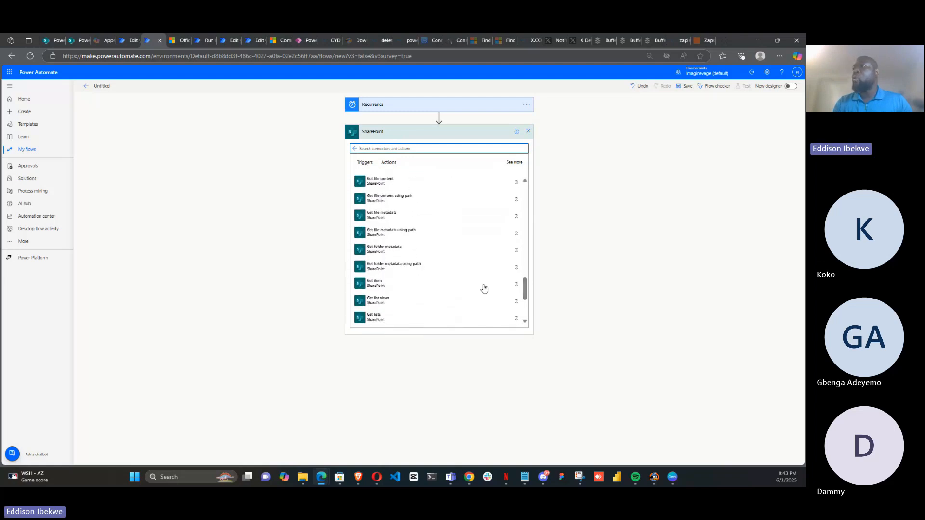
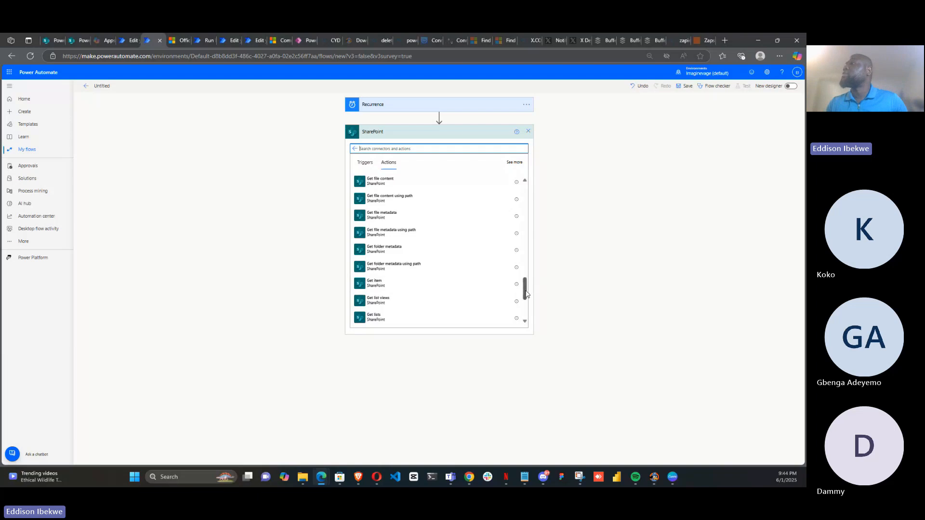
Add the SharePoint Get items action below the Recurrence trigger
left_click_drag(525, 293, 519, 212)
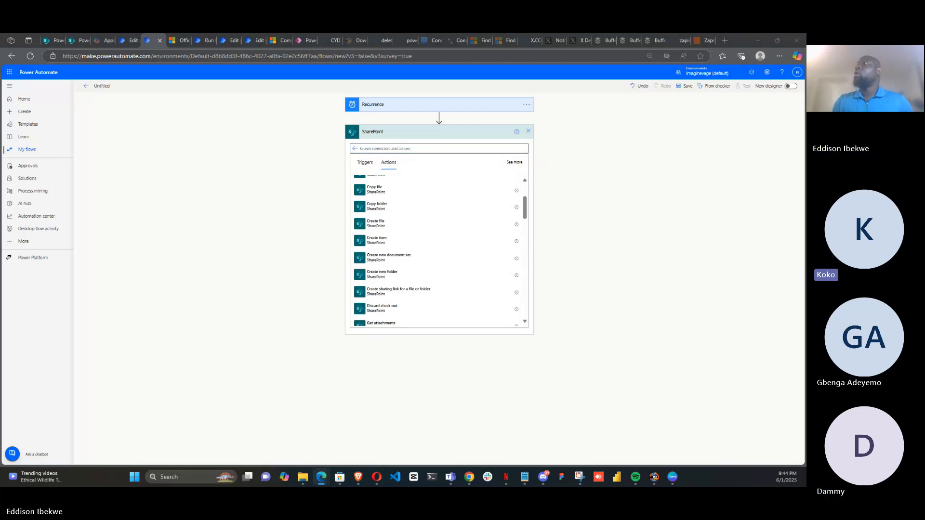
left_click(398, 110)
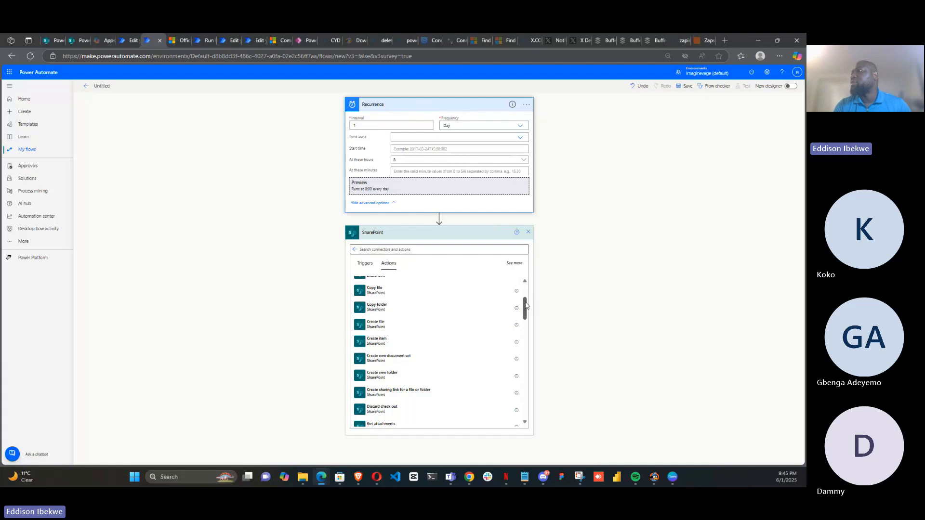
mouse_move(525, 306)
left_mouse_down()
mouse_move(527, 297)
mouse_move(524, 323)
left_mouse_up()
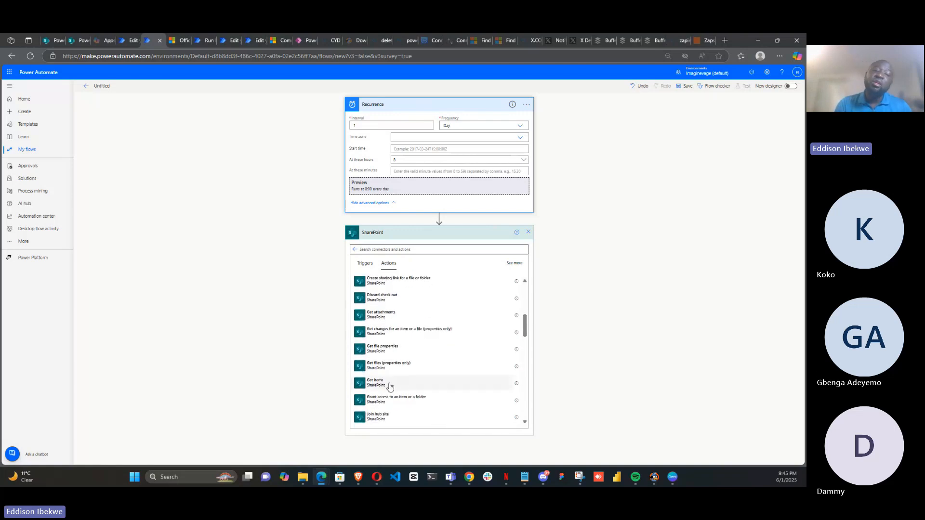
left_click(375, 381)
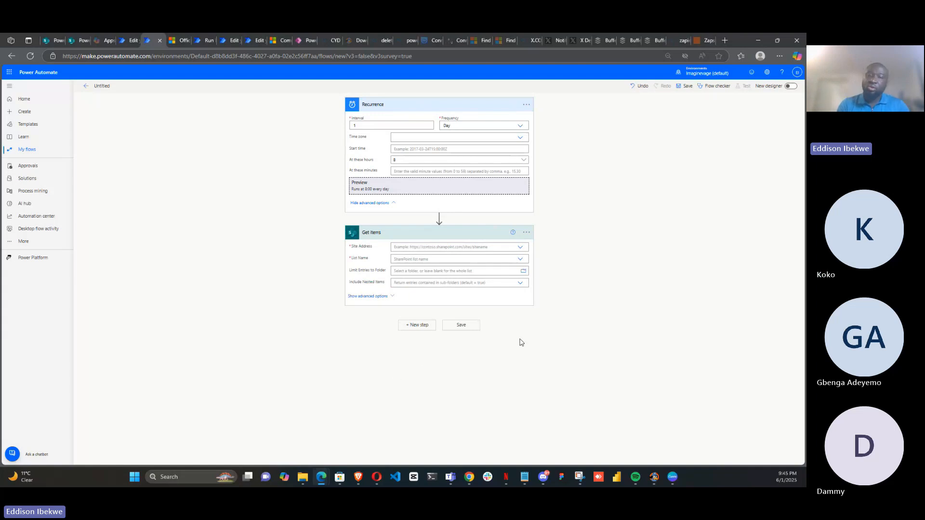
Set Get items to the PowerApps Training site and the HR Onboarding list, and show its advanced options
left_click(521, 248)
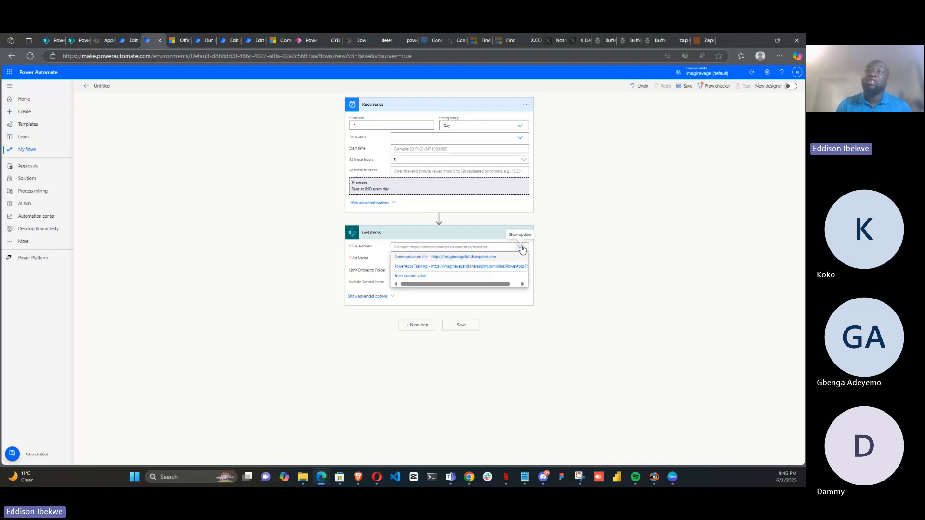
left_click(407, 268)
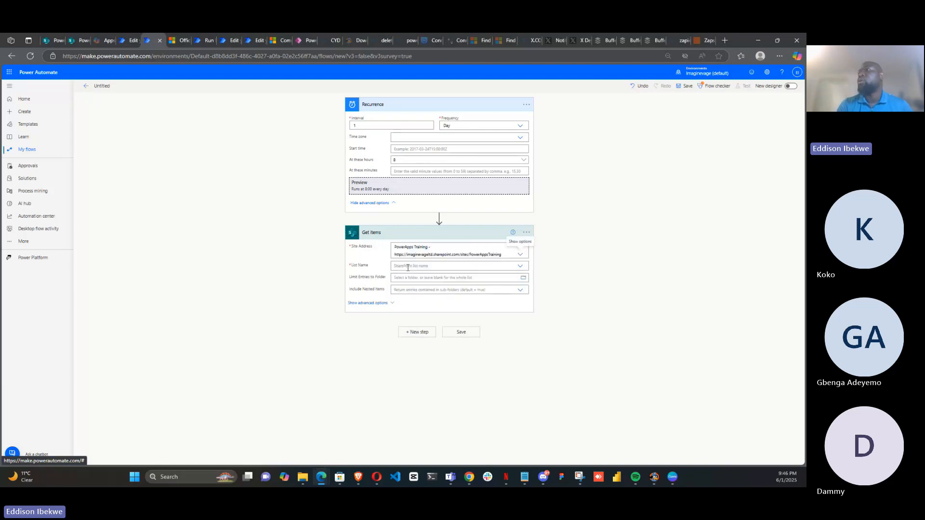
left_click(520, 268)
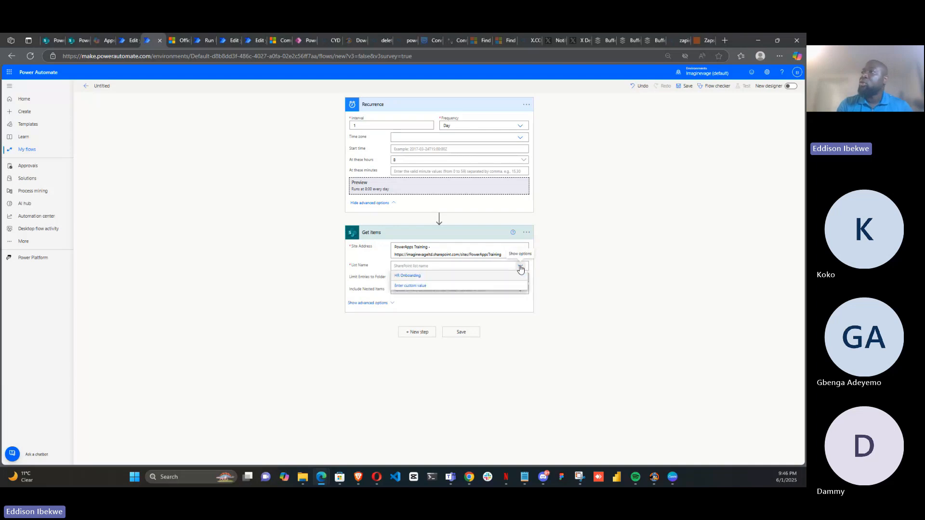
left_click(422, 278)
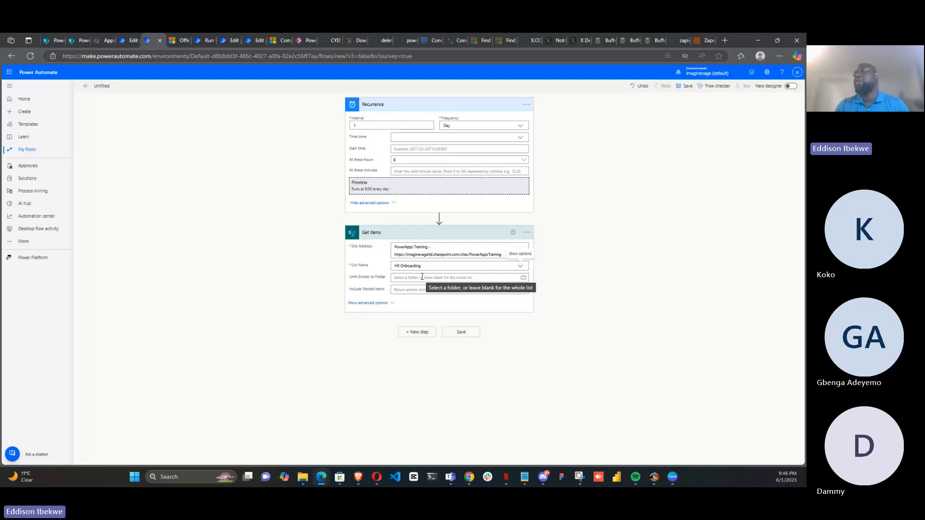
left_click(376, 304)
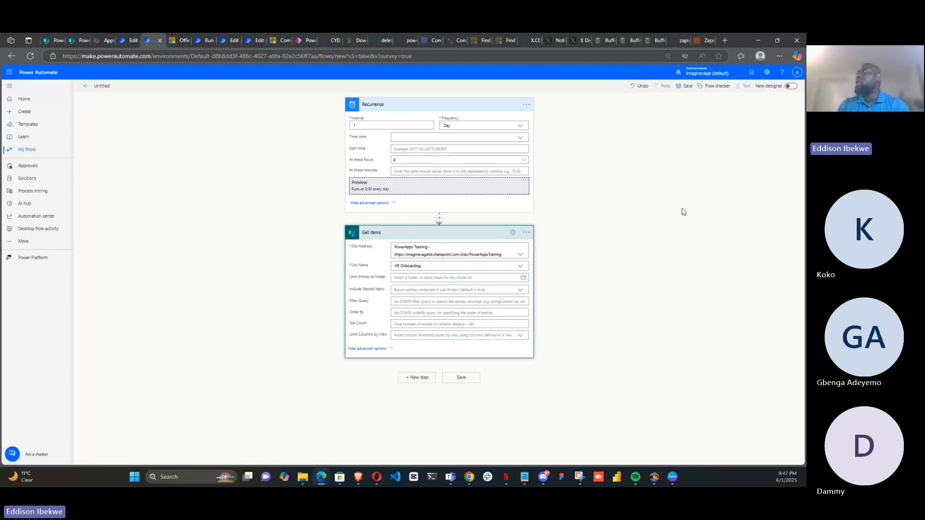
Save the flow and review the flow checker's errors and warnings
left_click(686, 89)
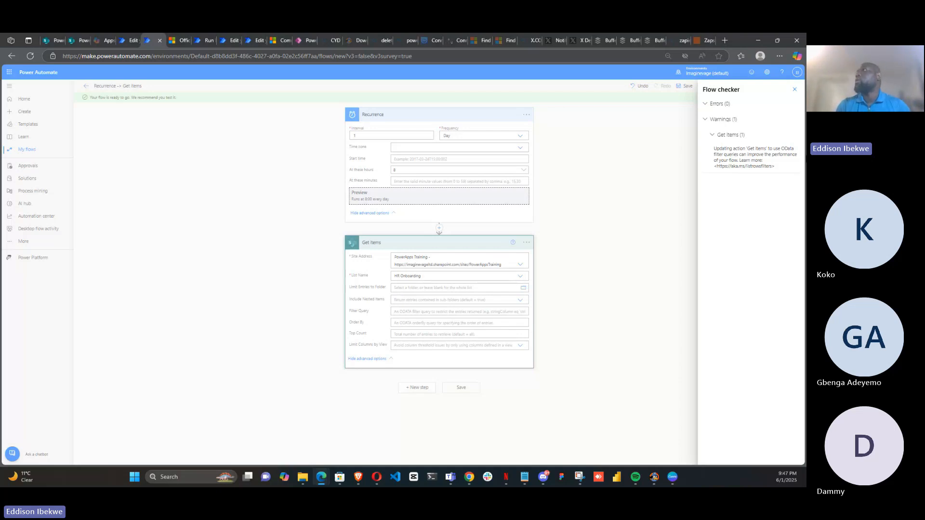
left_click(796, 91)
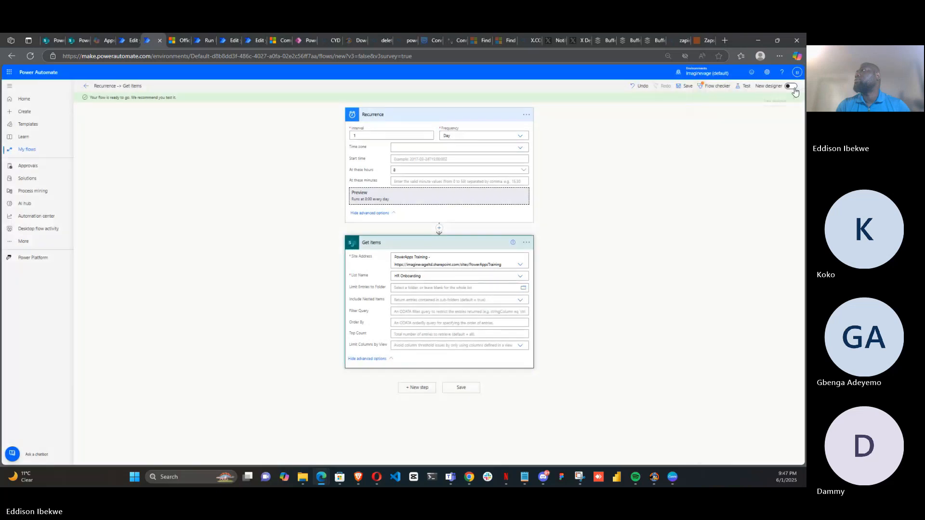
left_click(713, 88)
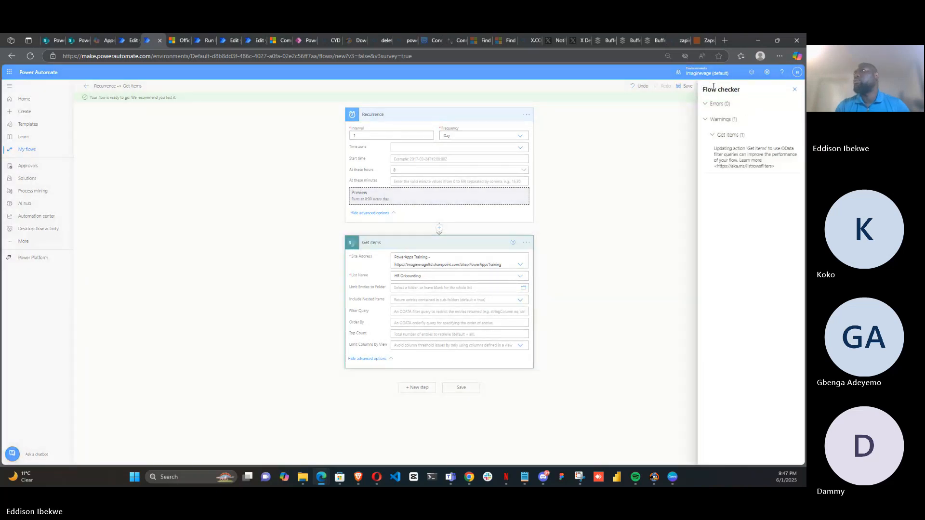
left_click(797, 90)
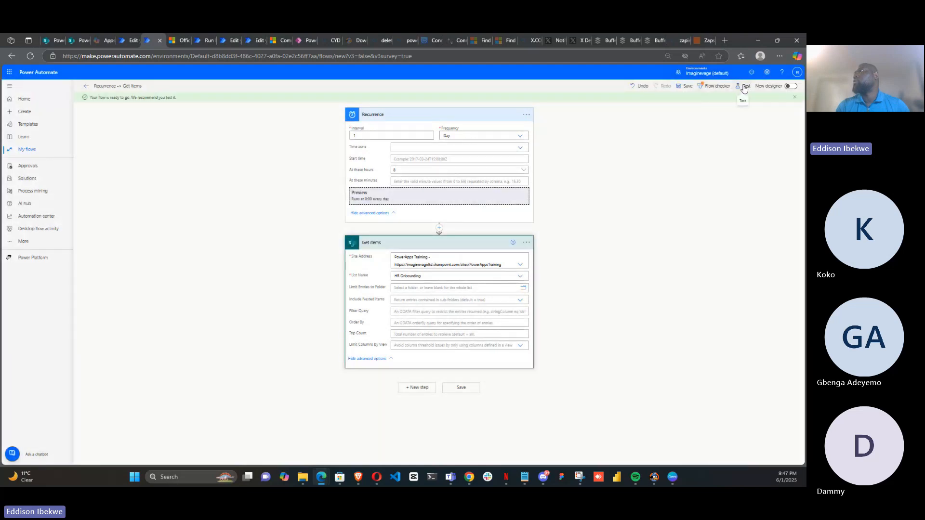
Test the flow automatically using the recently used trigger run
left_click(744, 87)
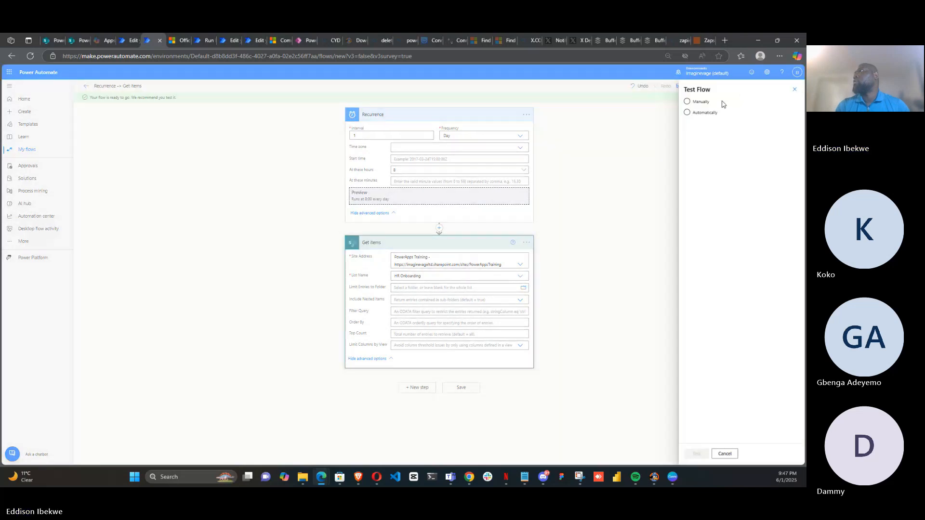
left_click(687, 113)
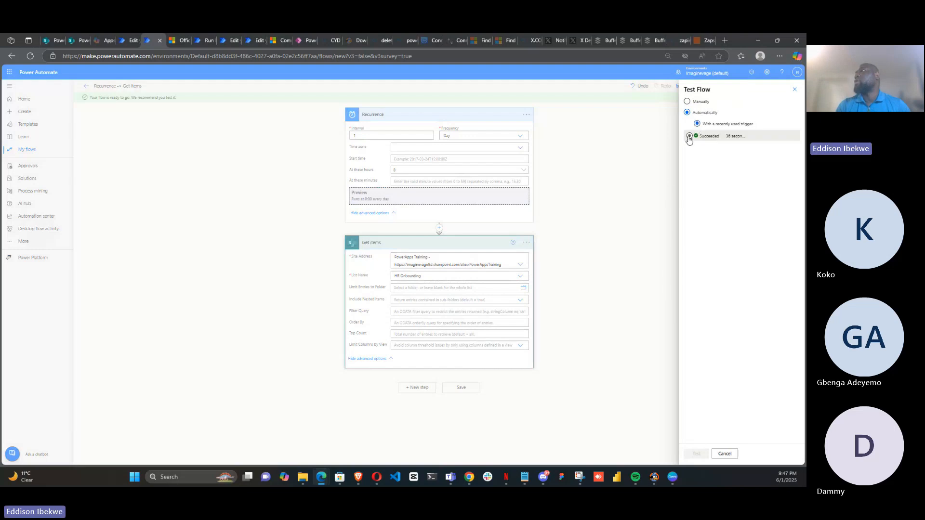
left_click(689, 137)
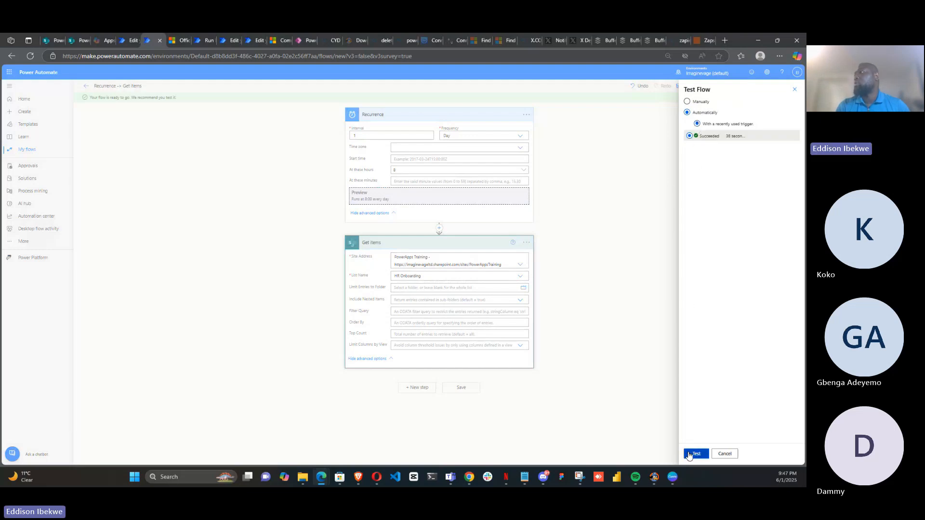
left_click(690, 454)
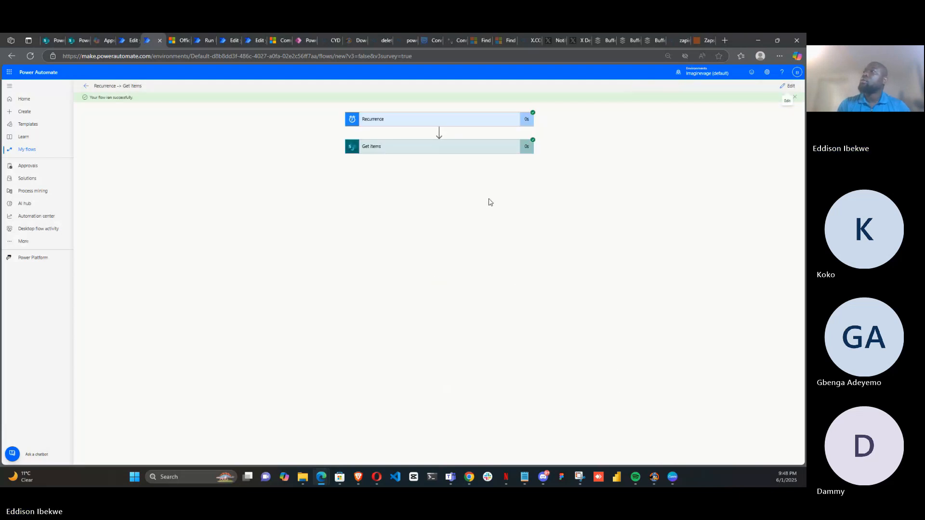
Open the Get items step of the test run and examine its downloaded raw output
left_click(491, 153)
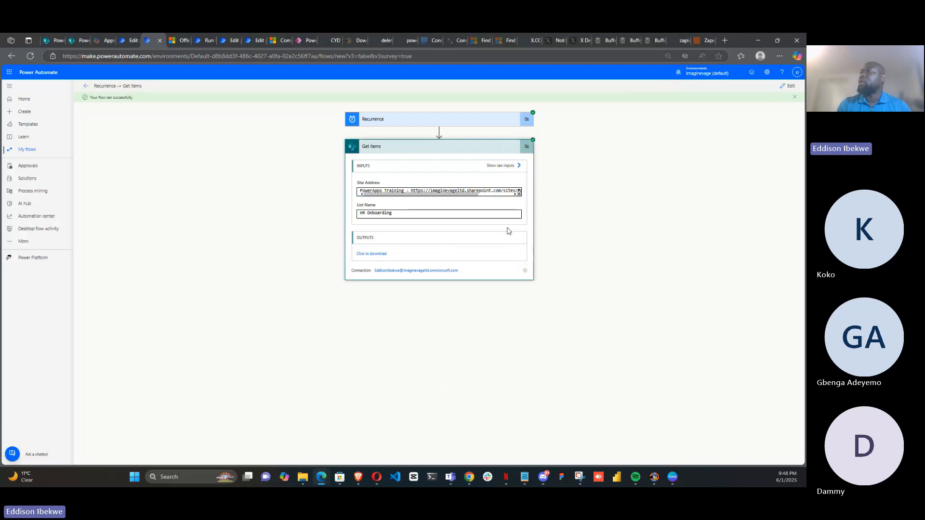
left_click(381, 255)
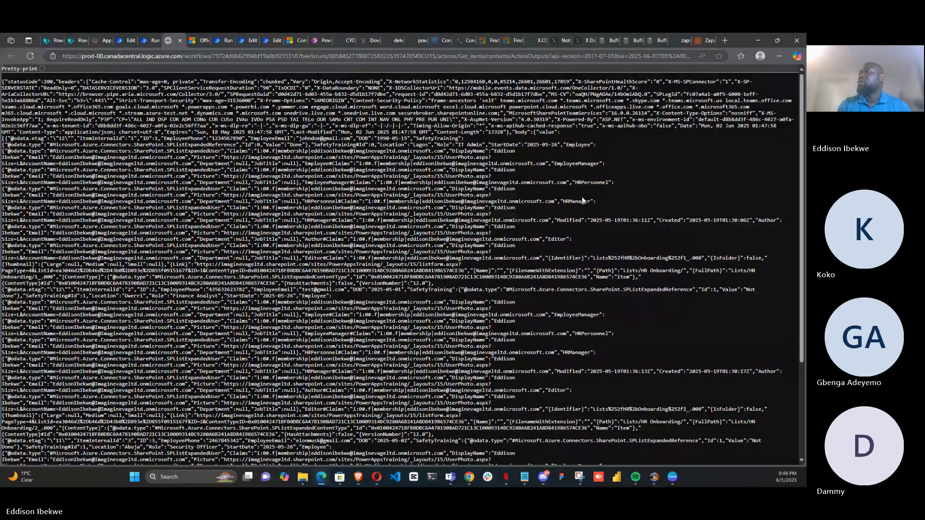
left_click_drag(597, 201, 544, 202)
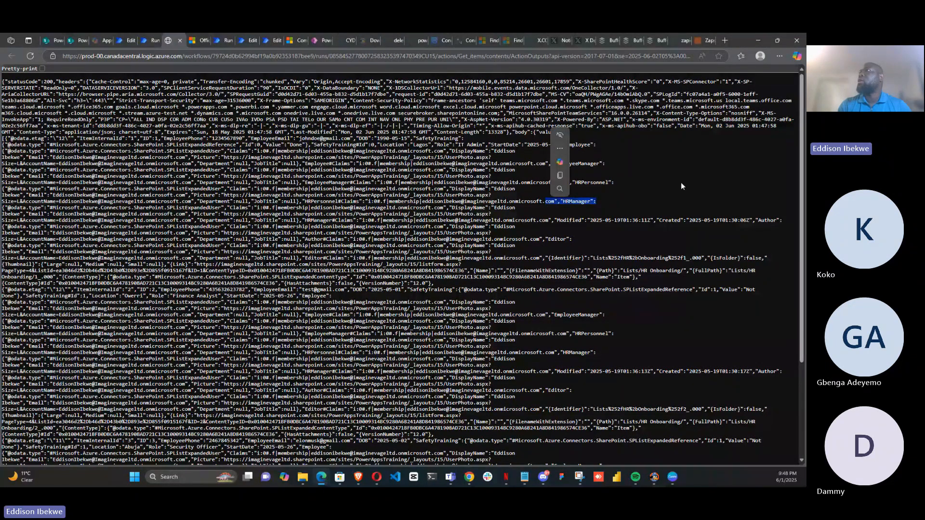
left_click(151, 41)
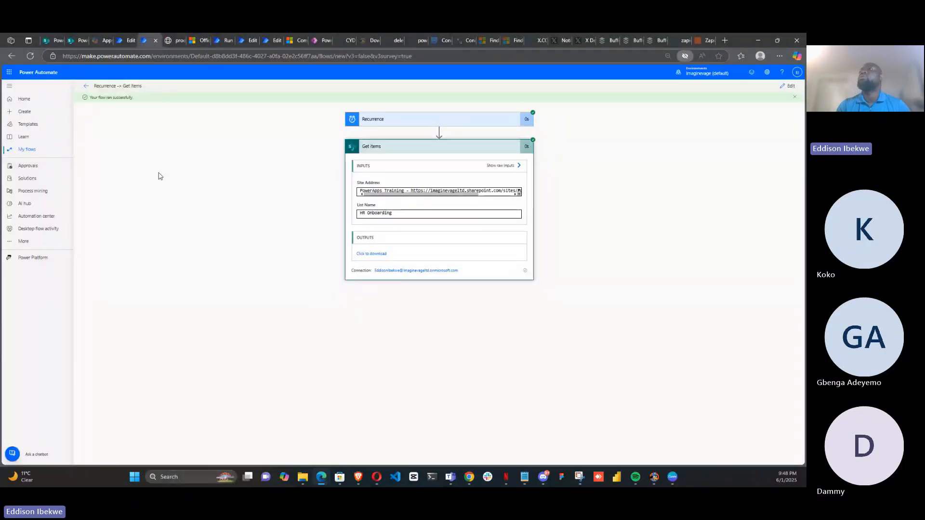
Open the Recurrence -> Get items flow from My flows and inspect the Get items step of both runs
left_click(31, 57)
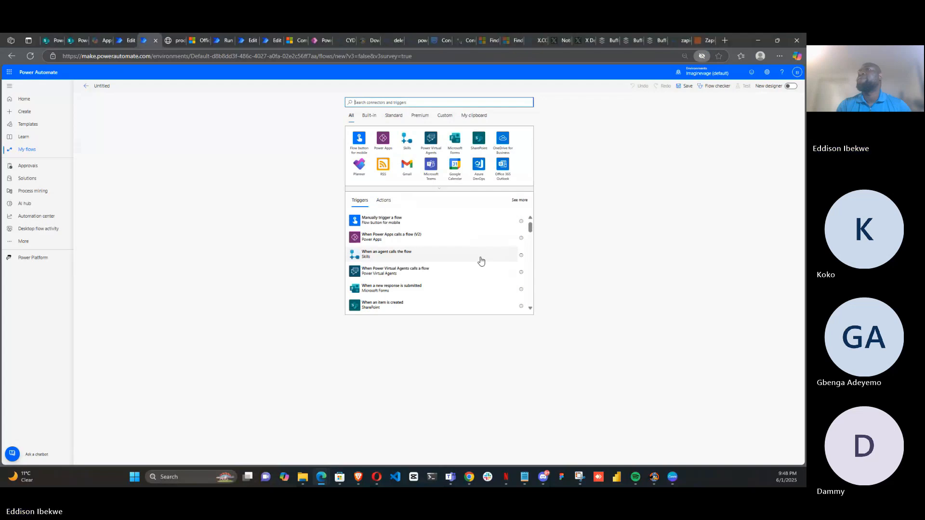
left_click(28, 152)
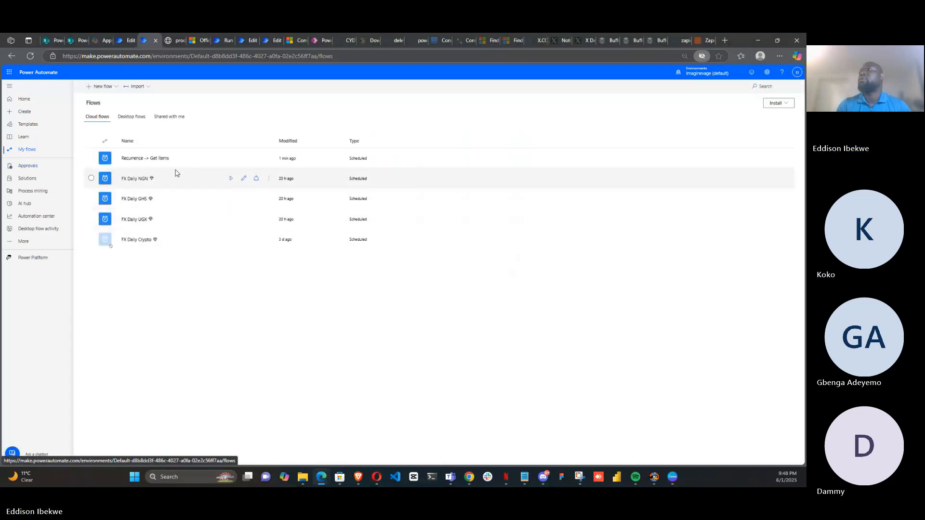
left_click(161, 161)
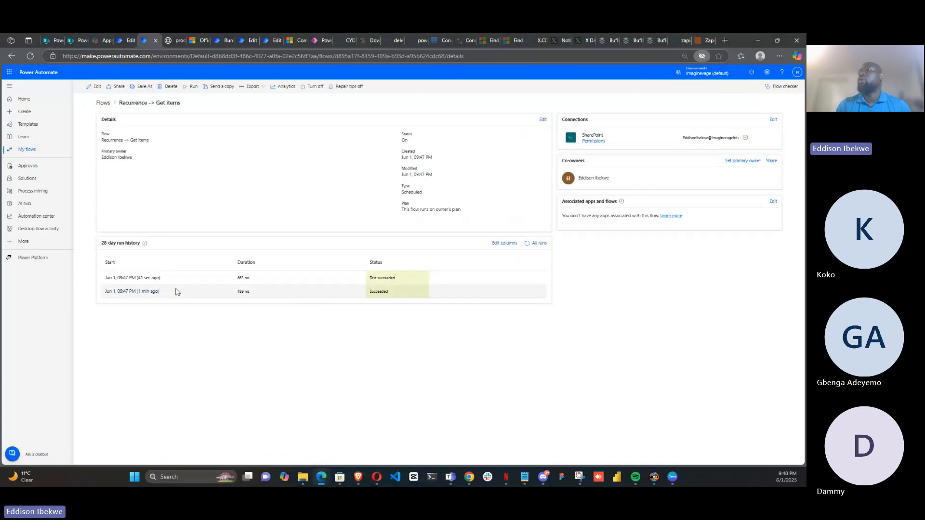
left_click(143, 279)
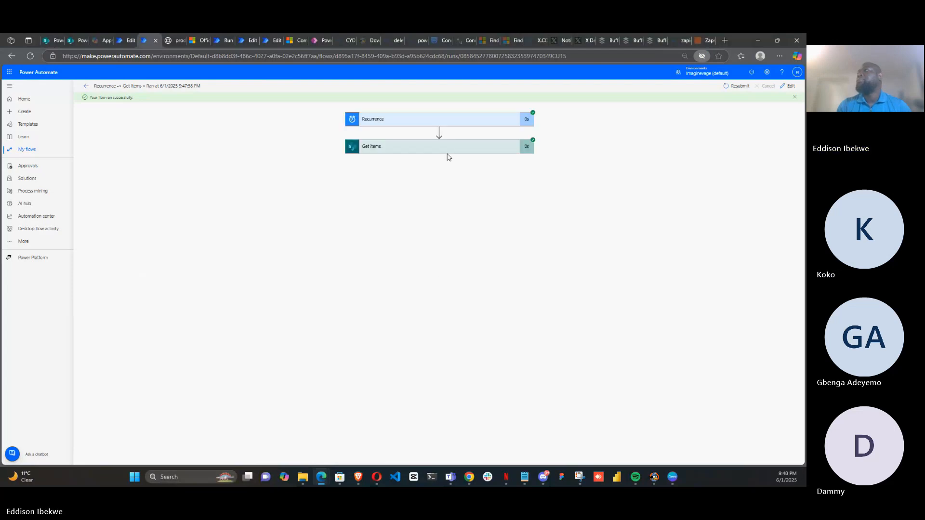
left_click(447, 153)
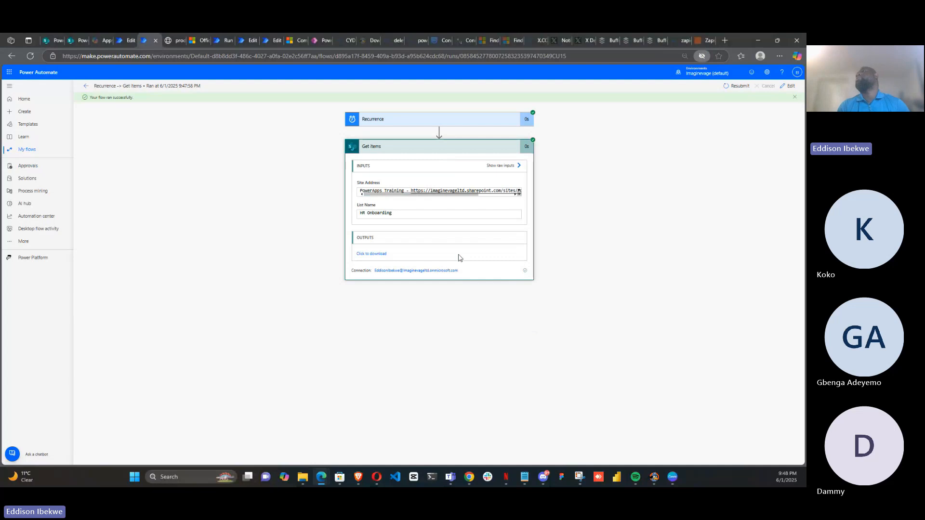
left_click(12, 56)
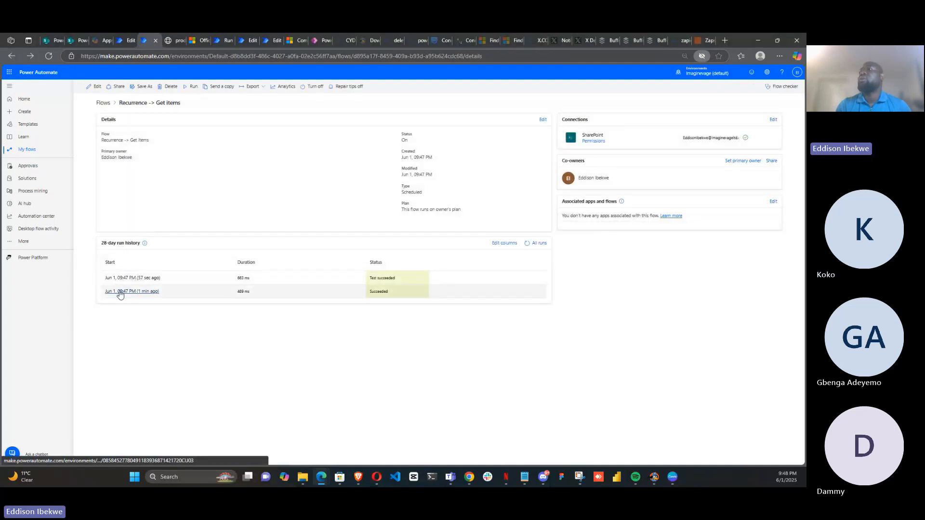
left_click(121, 292)
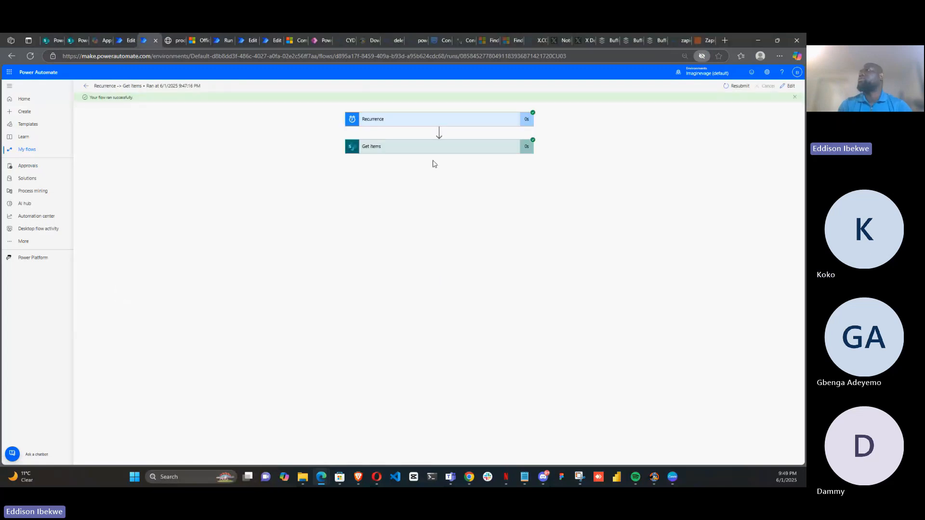
left_click(436, 154)
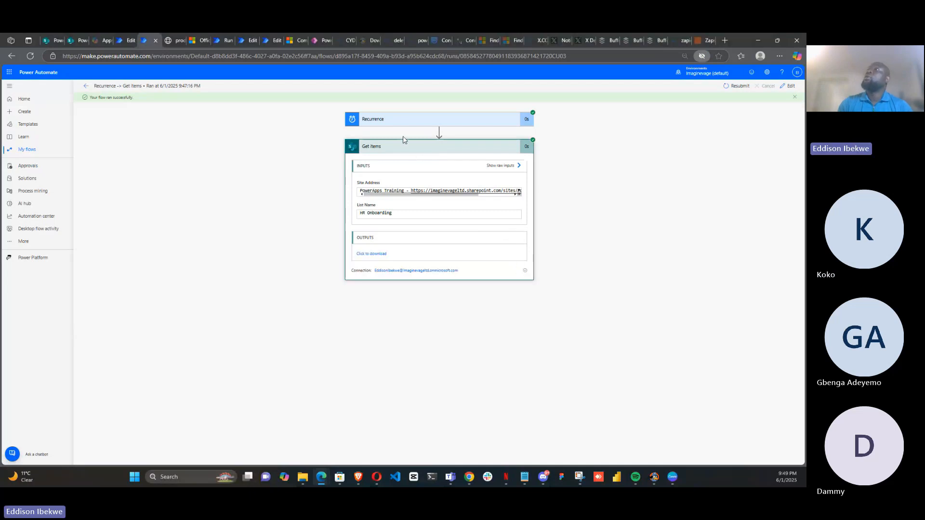
Examine the Get items JSON output for the list item fields such as HRManager and HRPersonnel
mouse_move(170, 41)
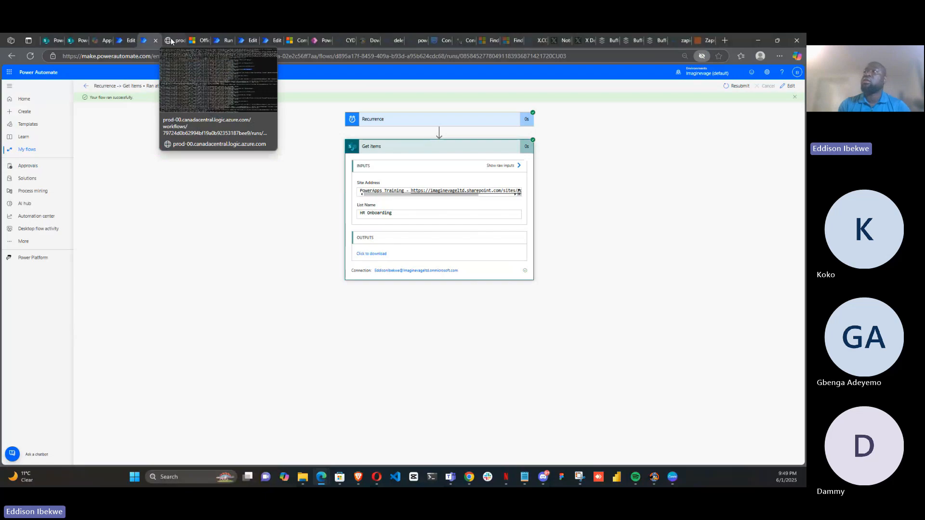
left_click(171, 41)
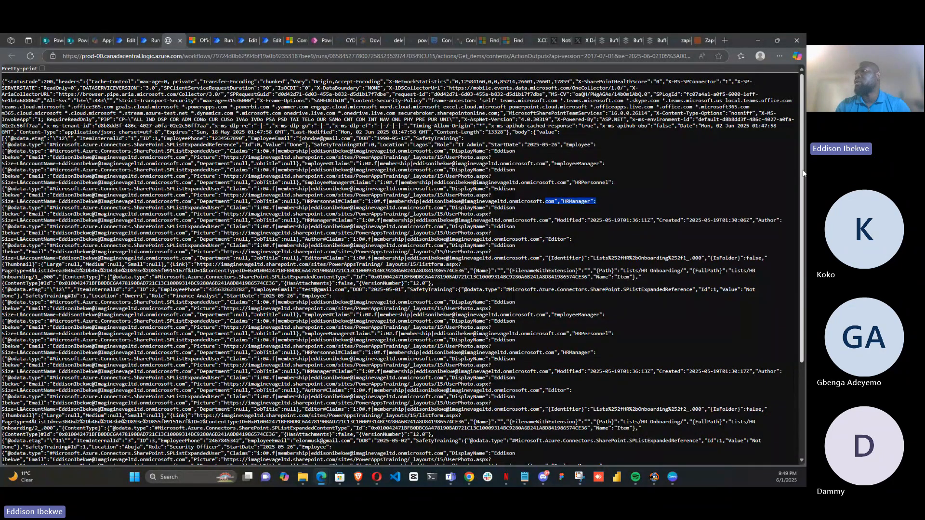
left_click_drag(803, 173, 805, 280)
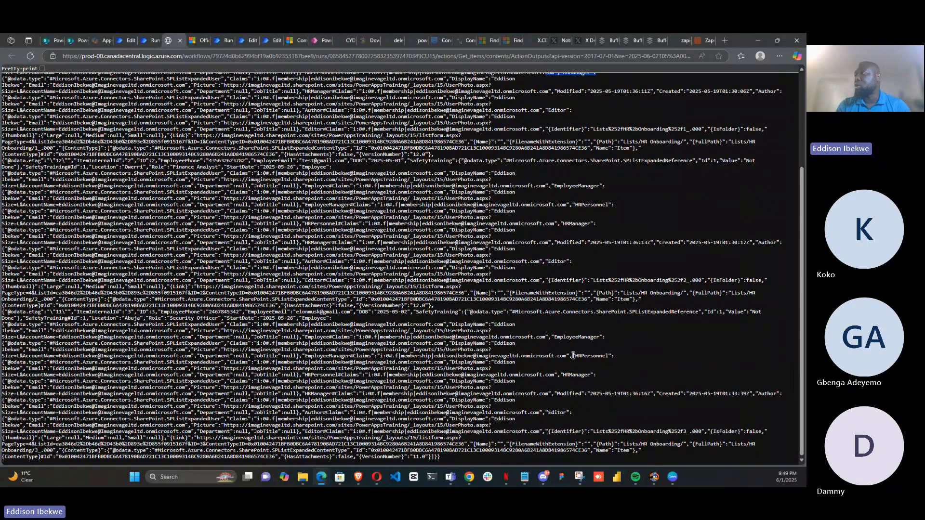
left_click_drag(564, 373, 608, 355)
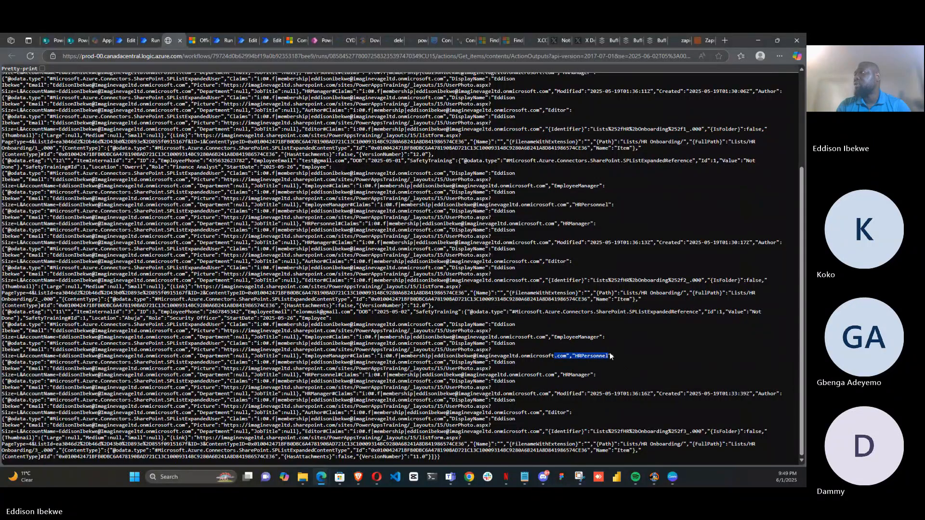
left_click_drag(548, 261, 570, 256)
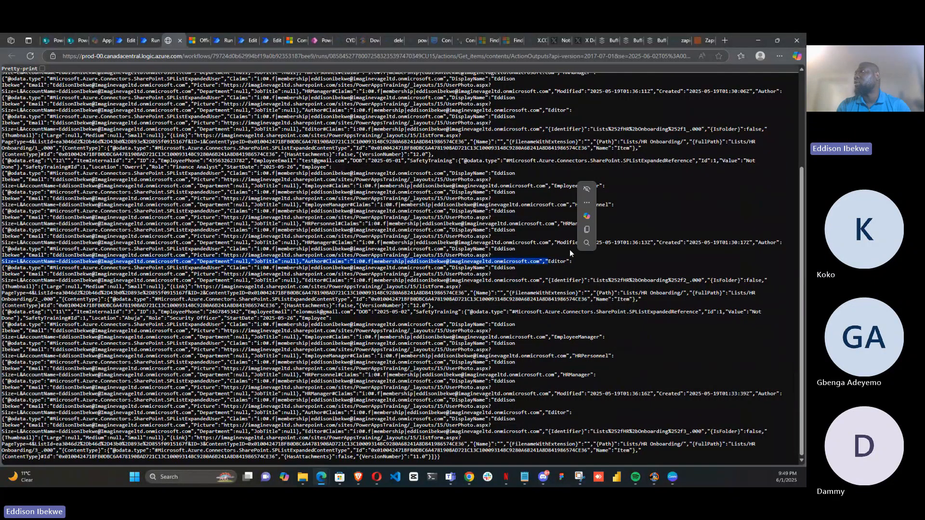
left_click(545, 222)
left_click_drag(546, 221, 591, 219)
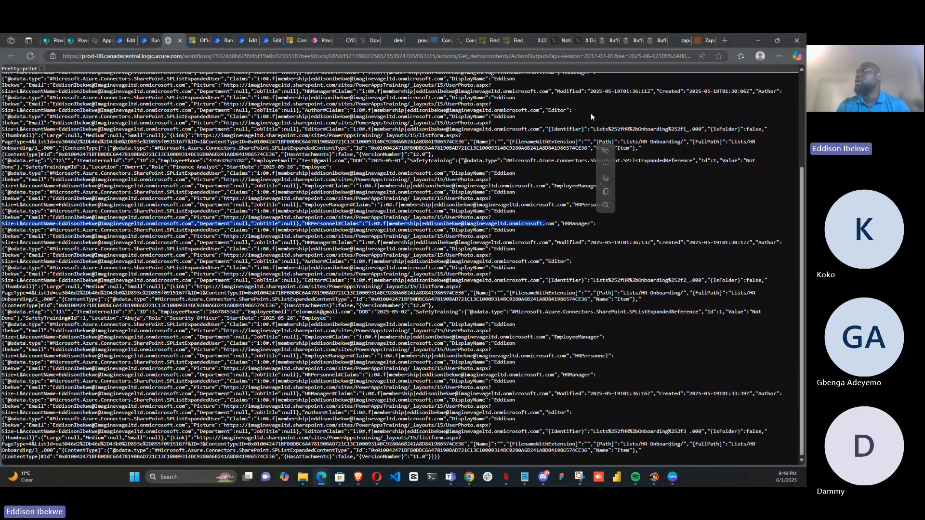
Return from the raw output to the flow and open it for editing in the classic designer
scroll(801, 276, "up", 5)
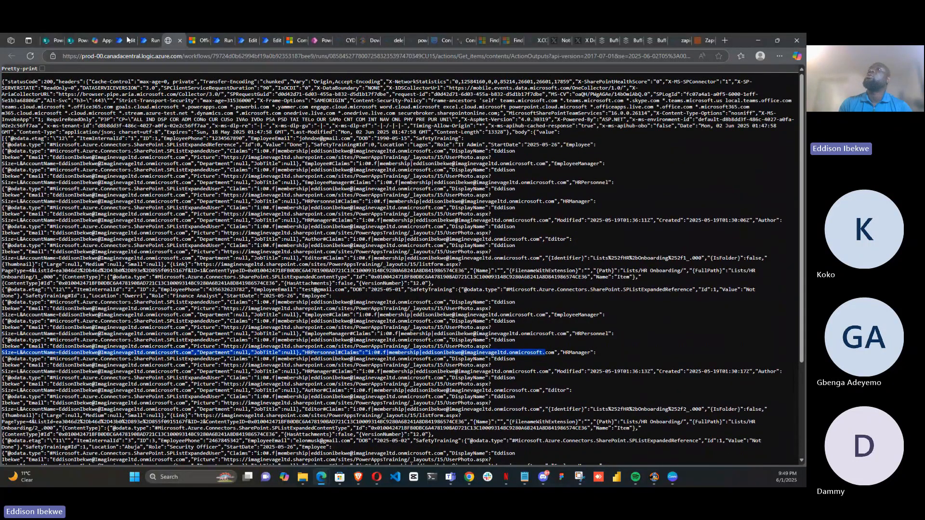
left_click(146, 41)
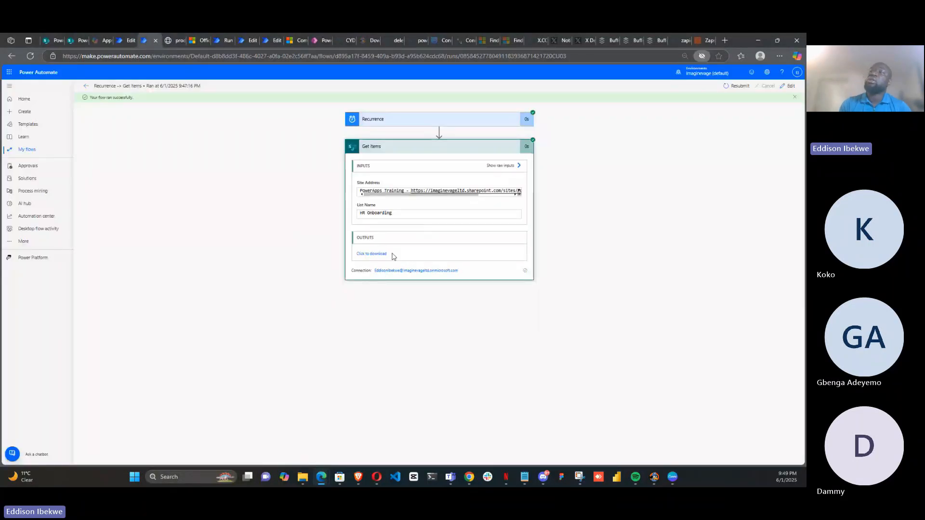
left_click(790, 87)
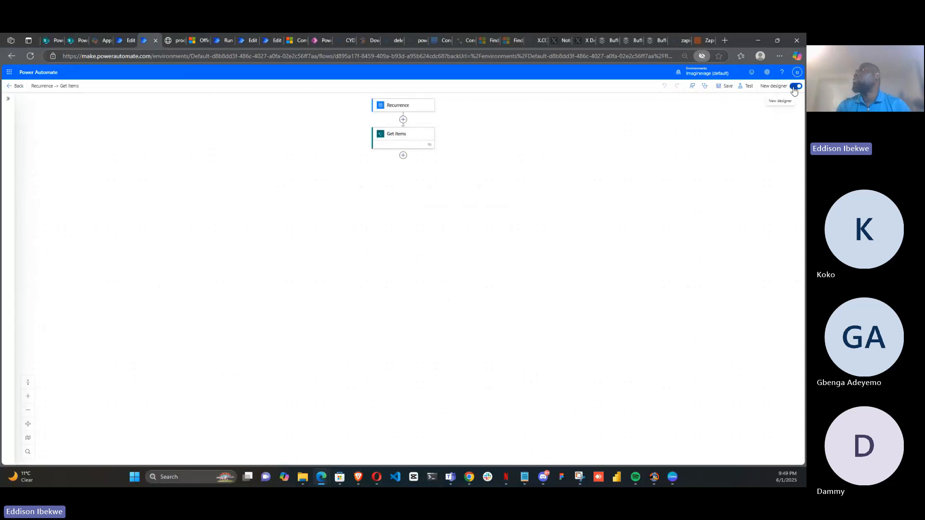
left_click(794, 88)
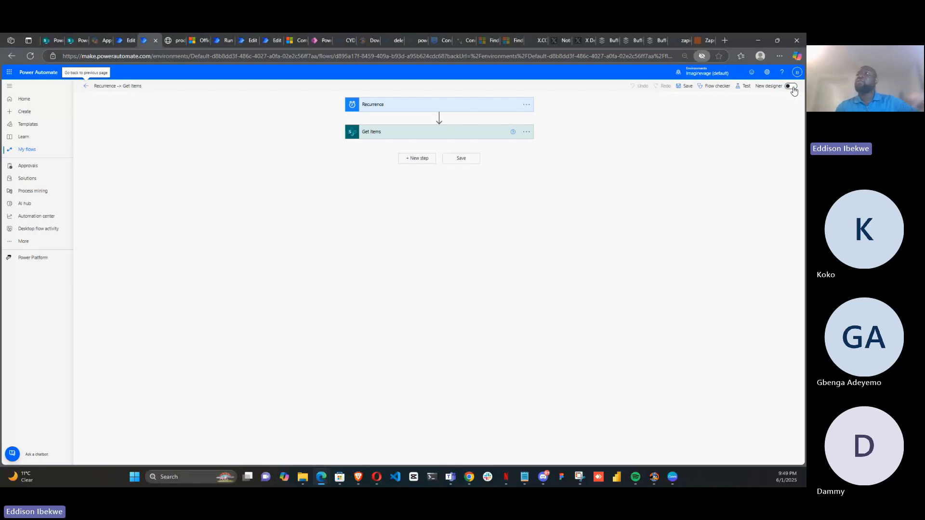
Expand the Get items action, show its advanced options and select the Filter Query field
left_click(450, 141)
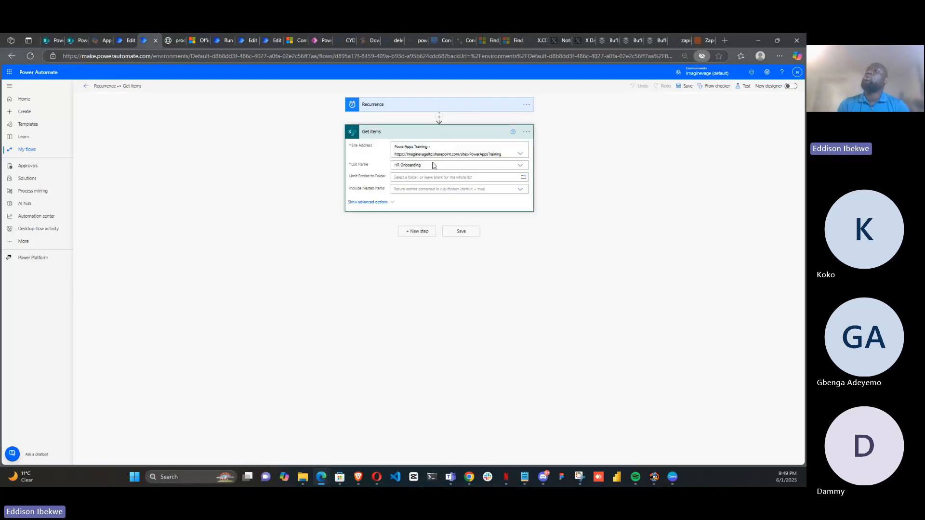
left_click(376, 204)
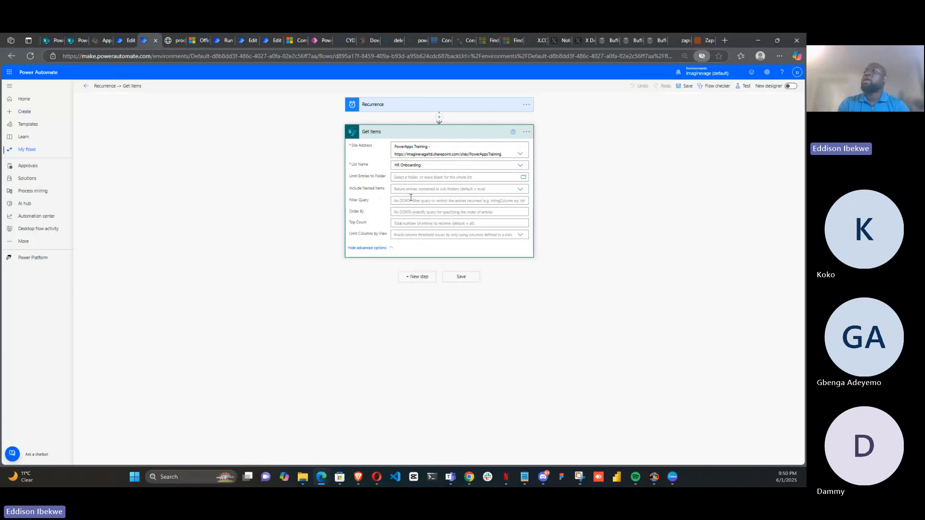
left_click(409, 201)
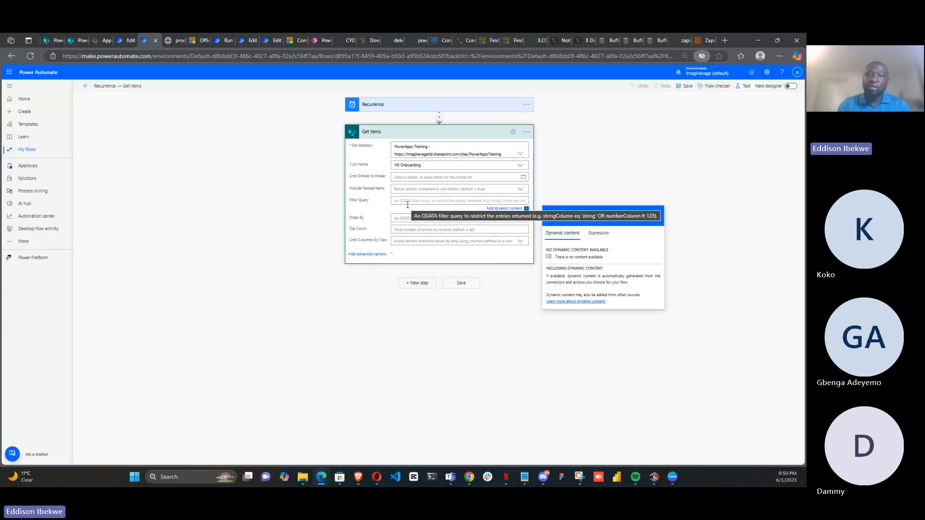
Open the DOB column's settings in the HR Onboarding SharePoint list to check the column's name
left_click(76, 45)
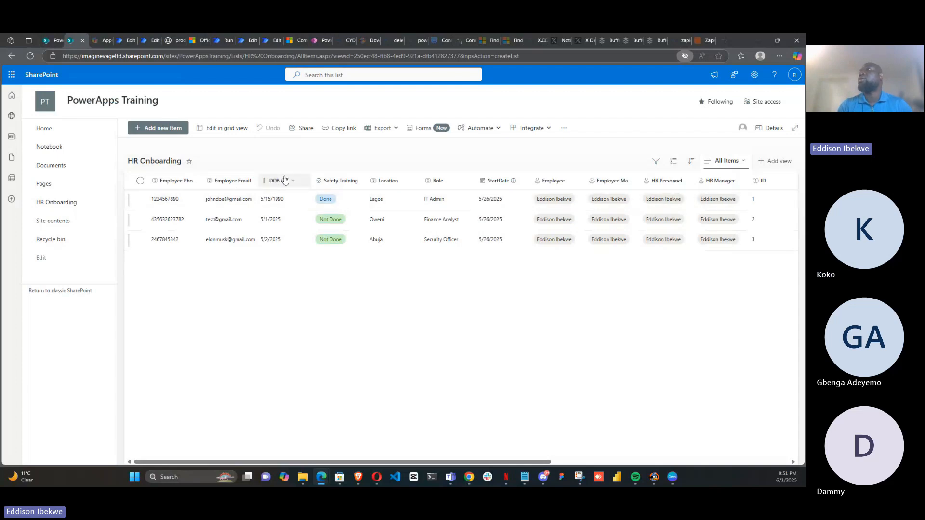
left_click(296, 180)
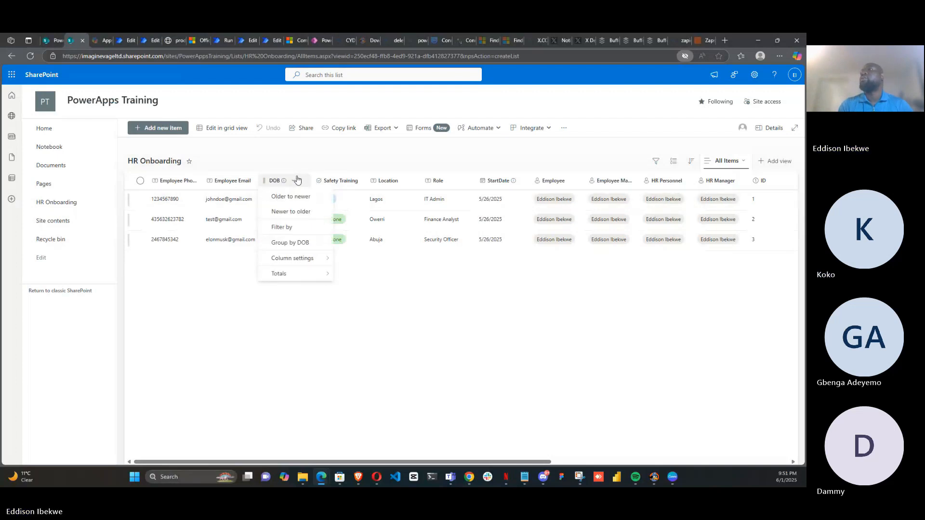
mouse_move(294, 259)
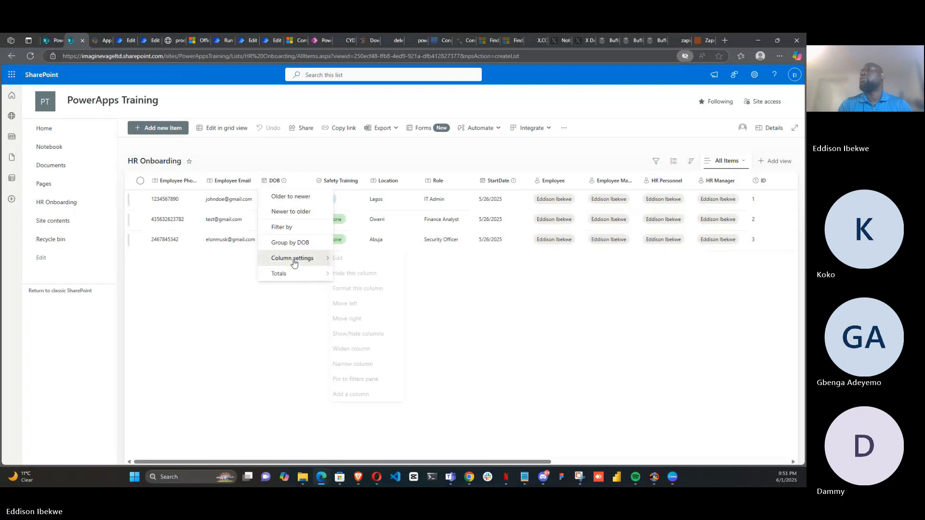
left_click(342, 261)
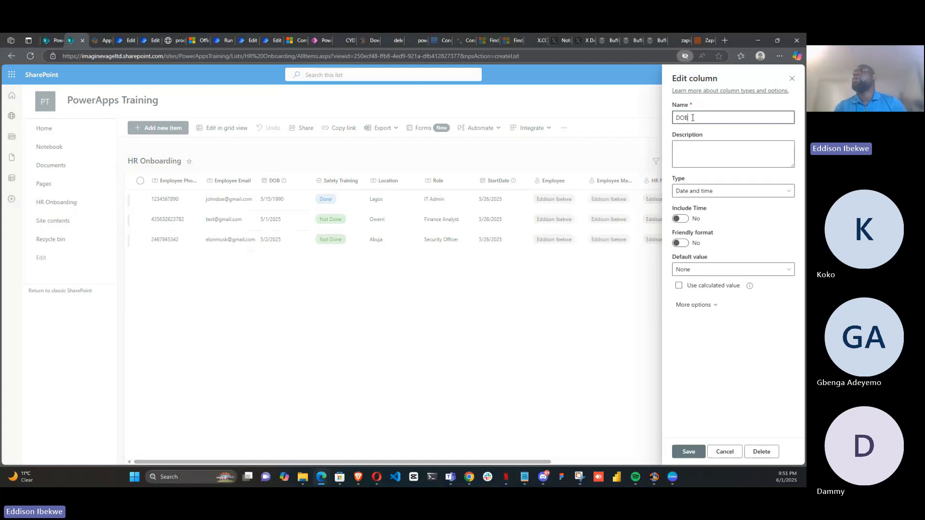
left_click_drag(692, 117, 668, 119)
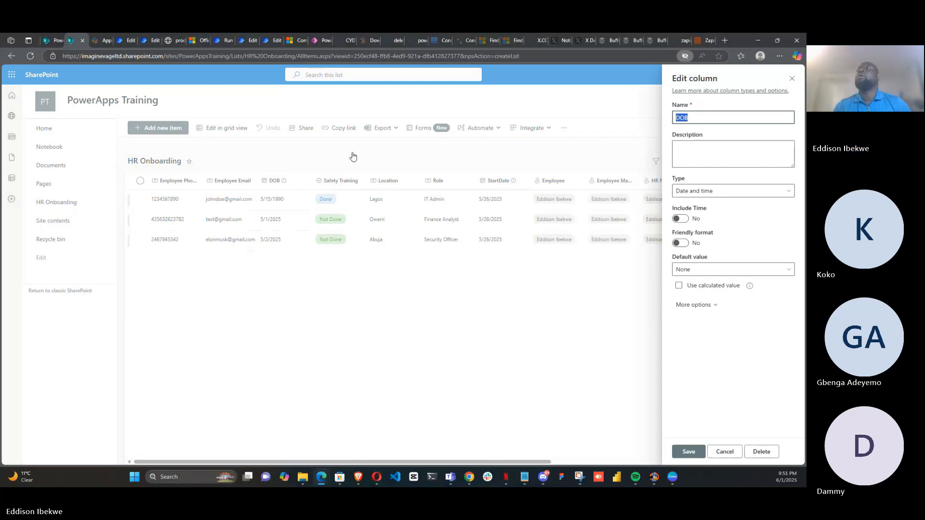
left_click(144, 39)
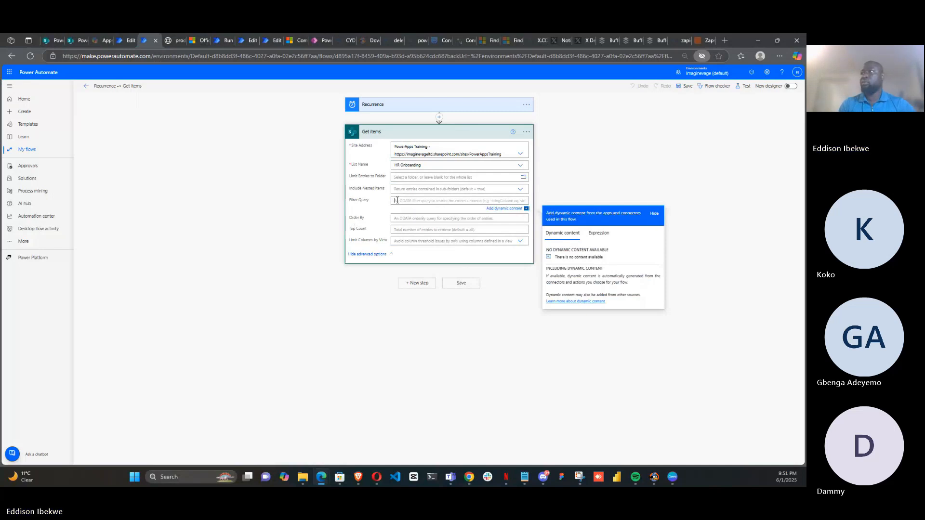
Enter DOB eq as the Get items Filter Query and open the expression editor
type("DOB")
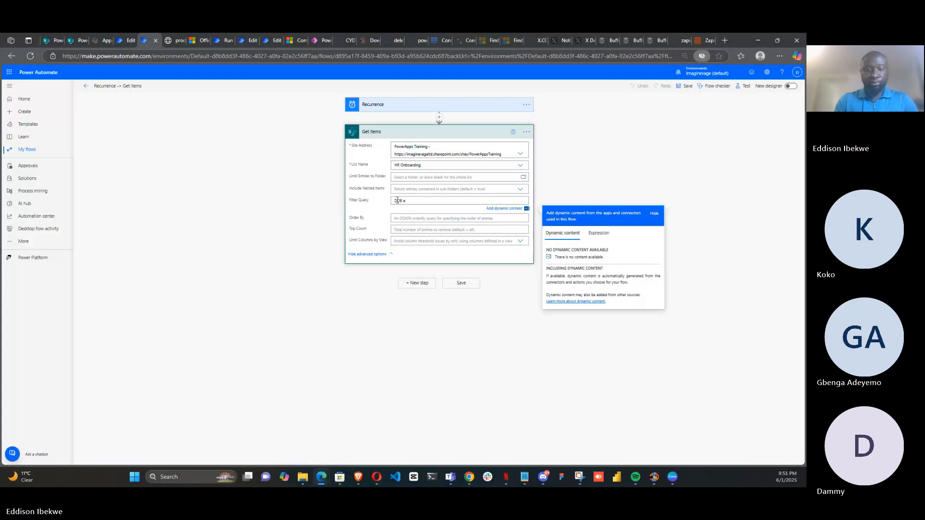
type("eq")
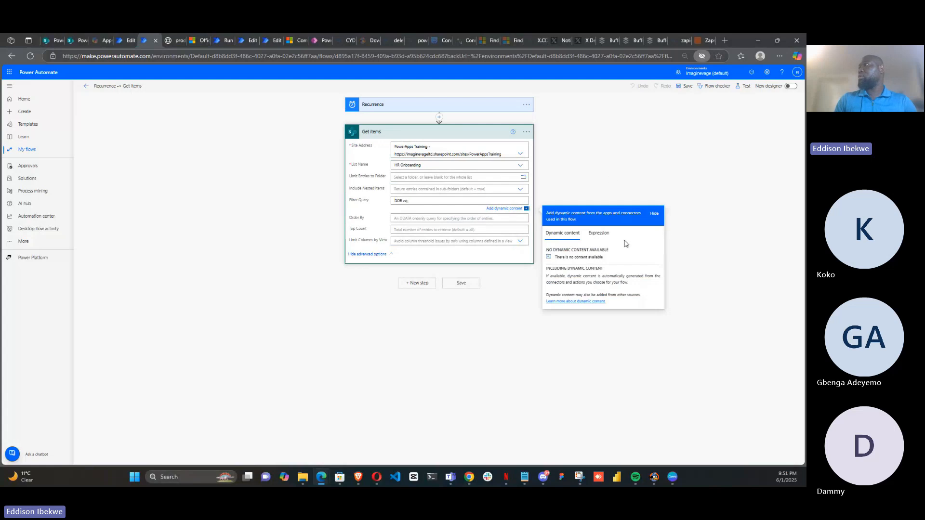
left_click(600, 234)
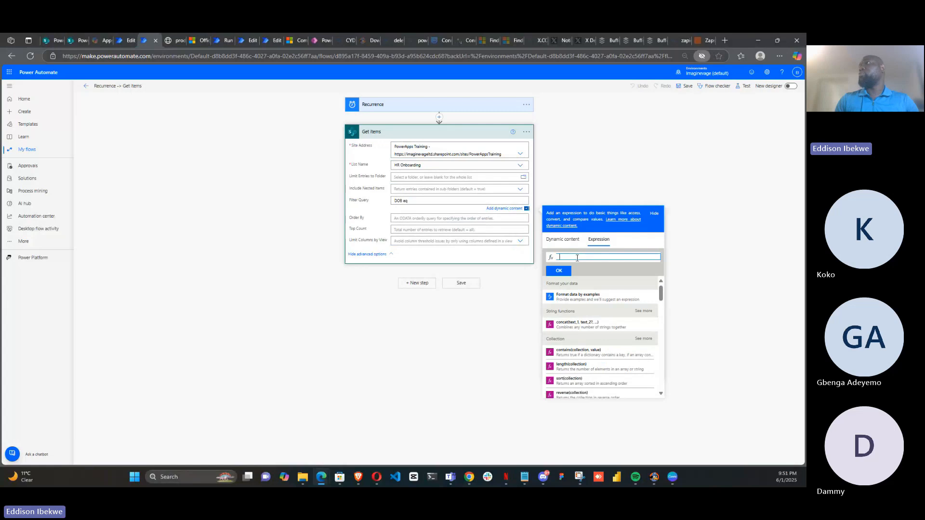
left_click(439, 117)
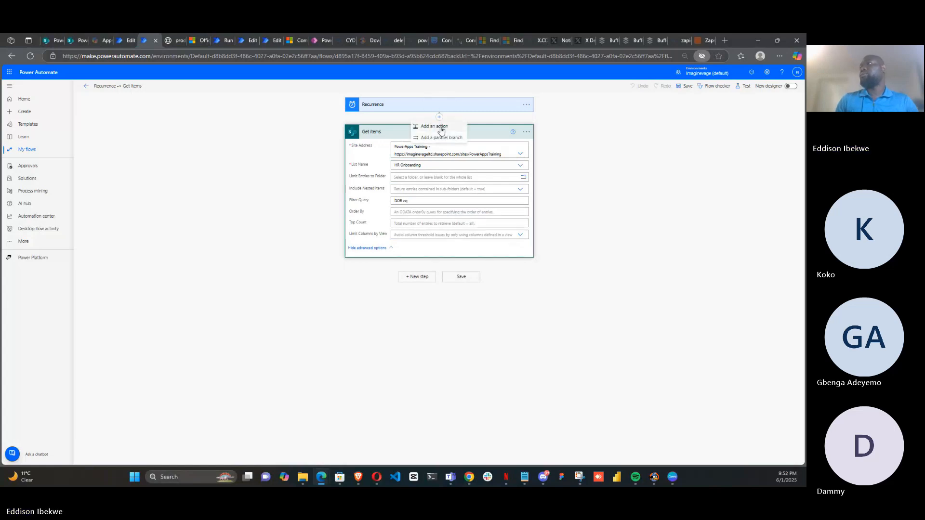
left_click(440, 128)
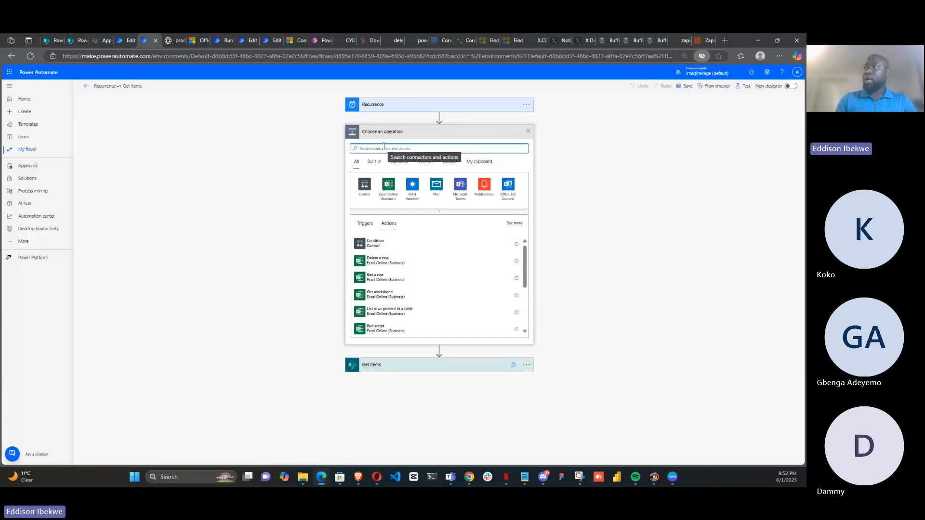
type("va")
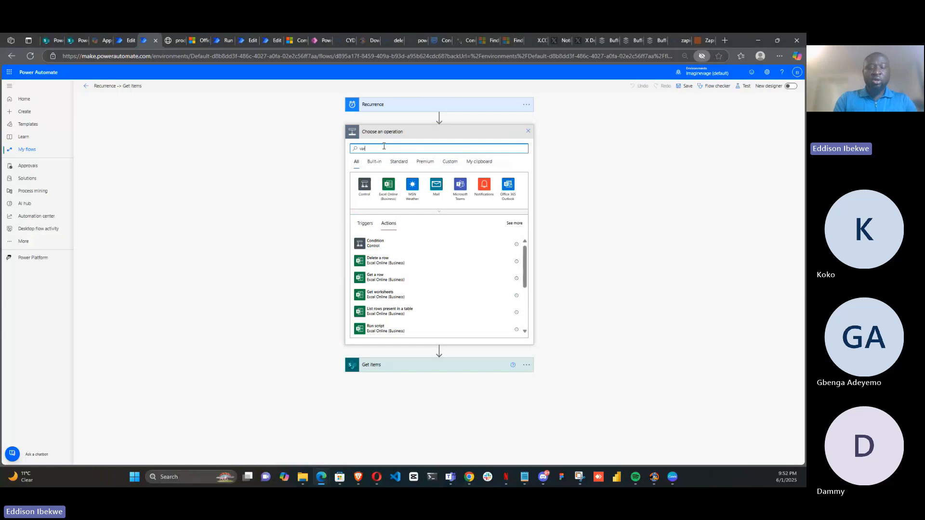
type("ri")
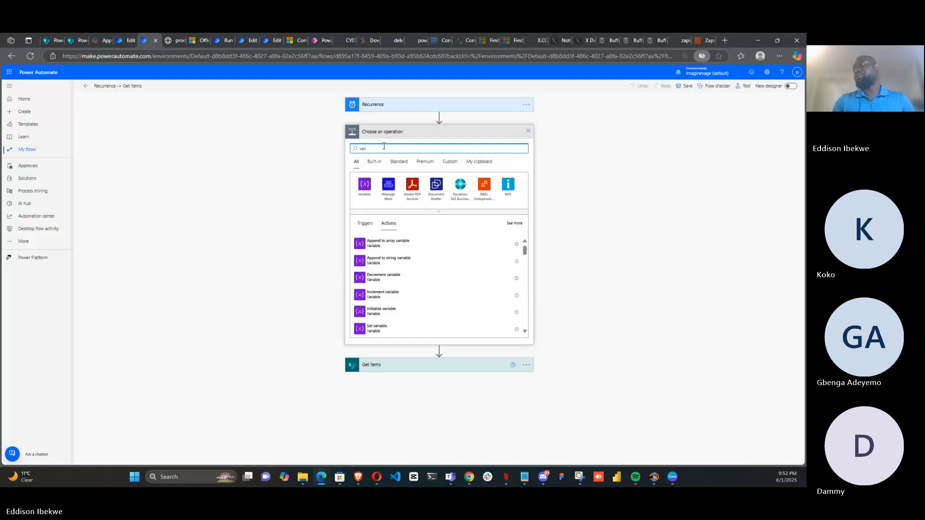
left_click(393, 331)
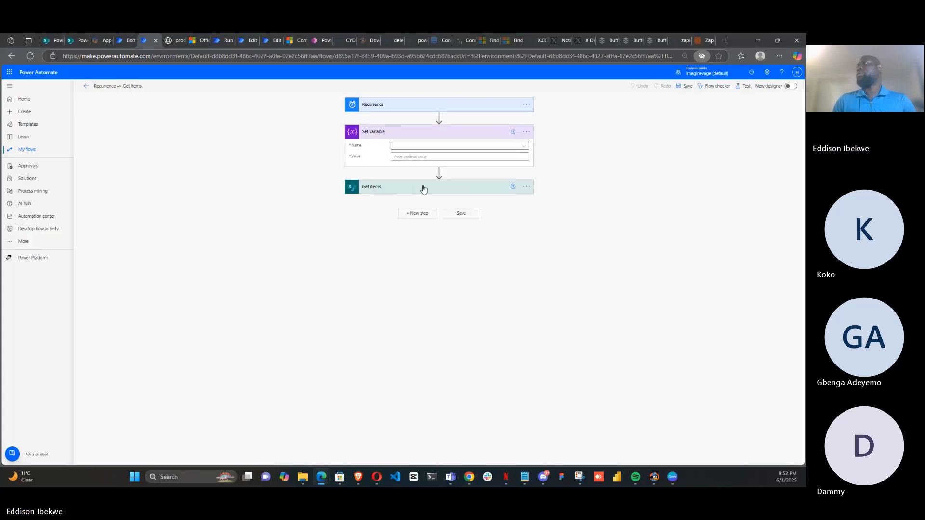
left_click(527, 132)
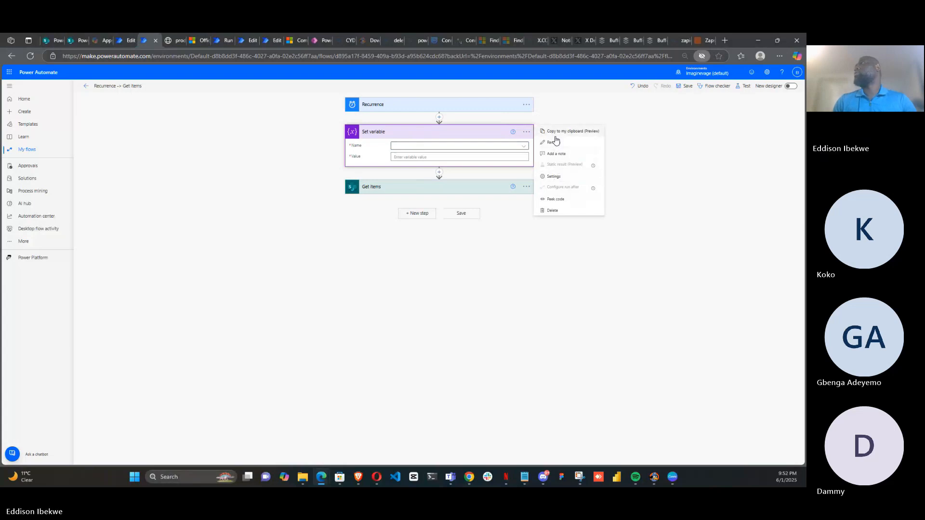
left_click(552, 210)
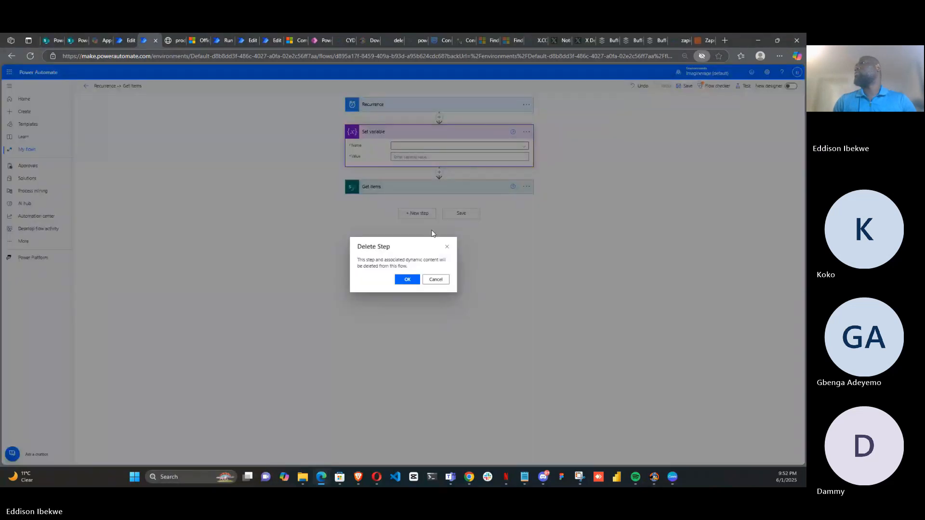
left_click(417, 279)
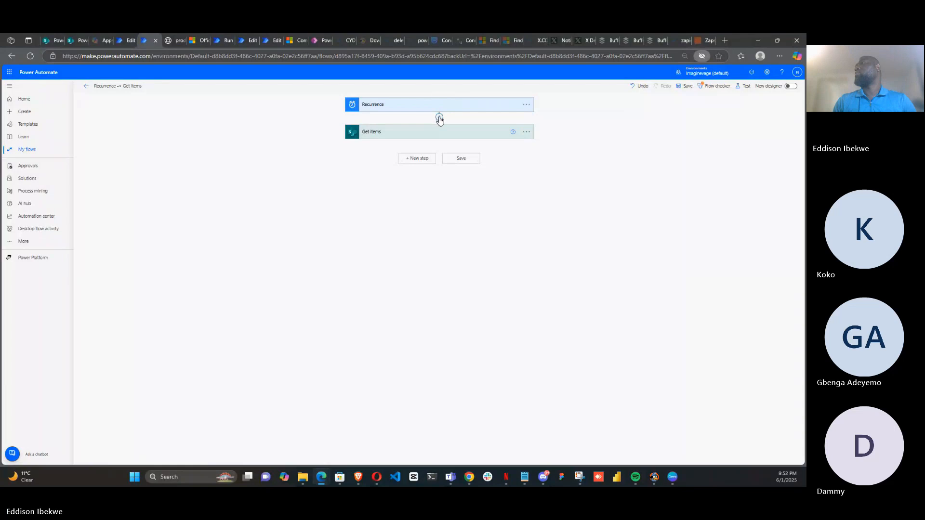
Insert an Initialize variable action between Recurrence and Get items
left_click(439, 118)
left_click(437, 126)
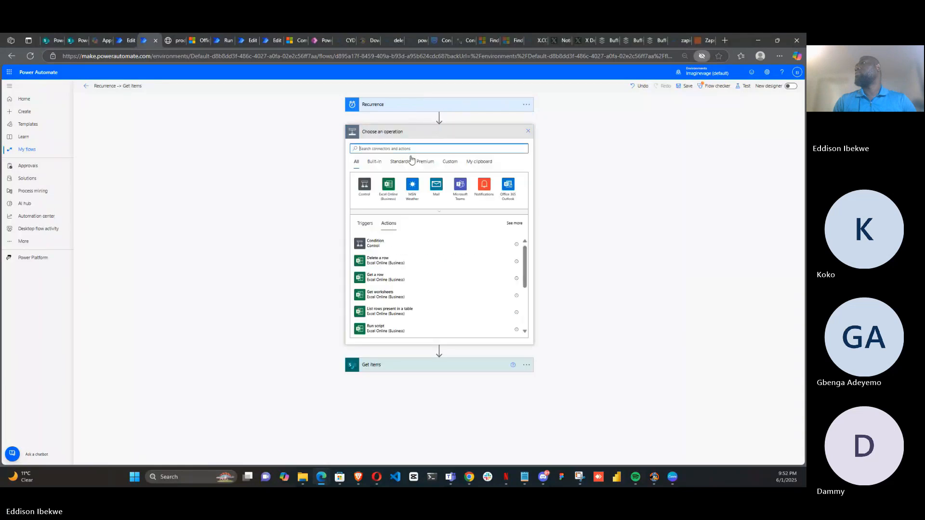
left_click(392, 149)
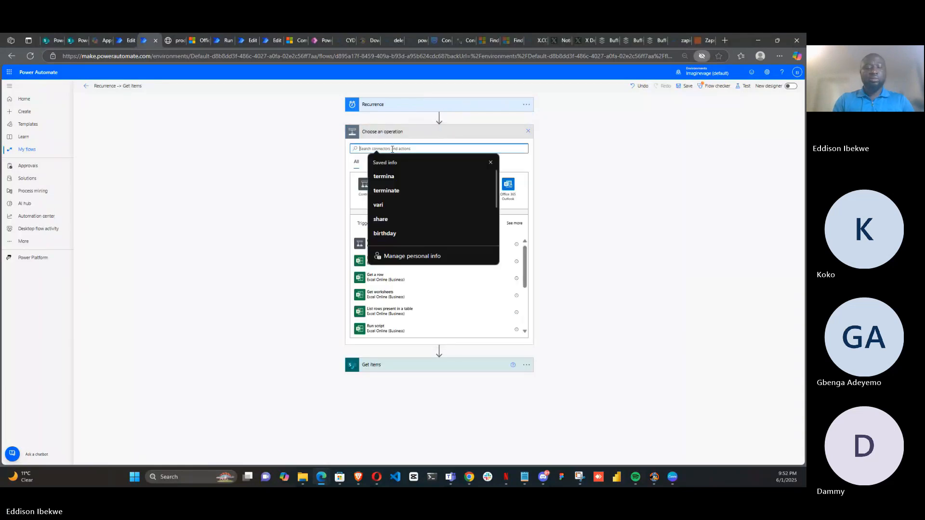
type("vari")
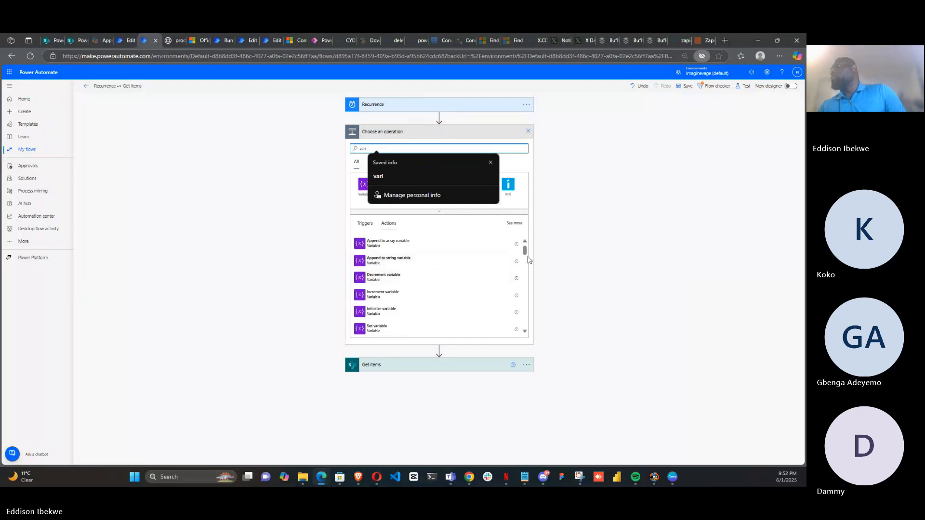
mouse_move(526, 249)
left_mouse_down()
mouse_move(526, 259)
mouse_move(526, 246)
left_mouse_up()
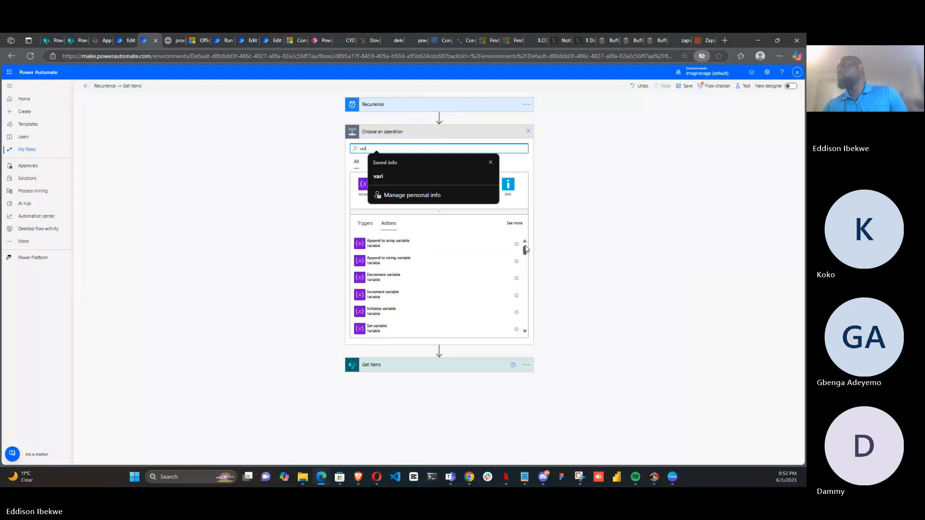
left_click(392, 310)
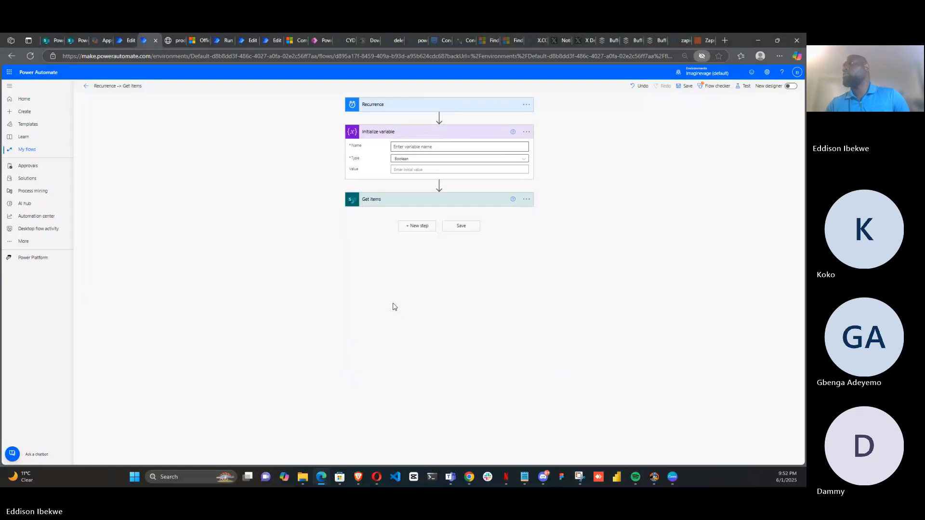
Name the new variable Today and set its type to String
left_click(417, 146)
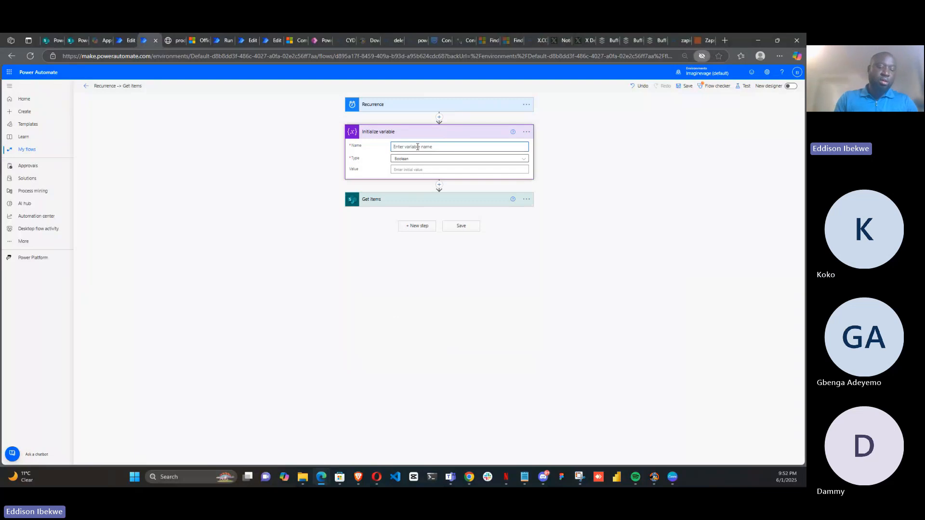
type("Today")
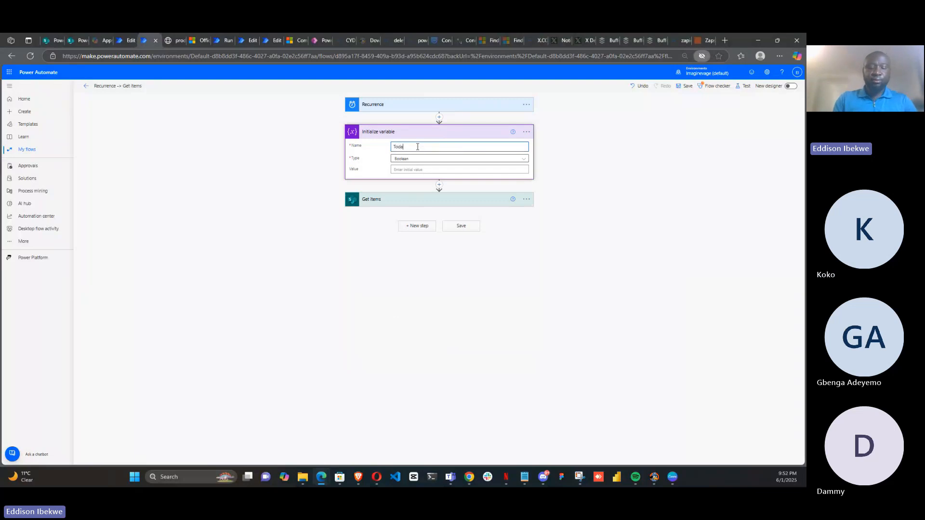
left_click(524, 160)
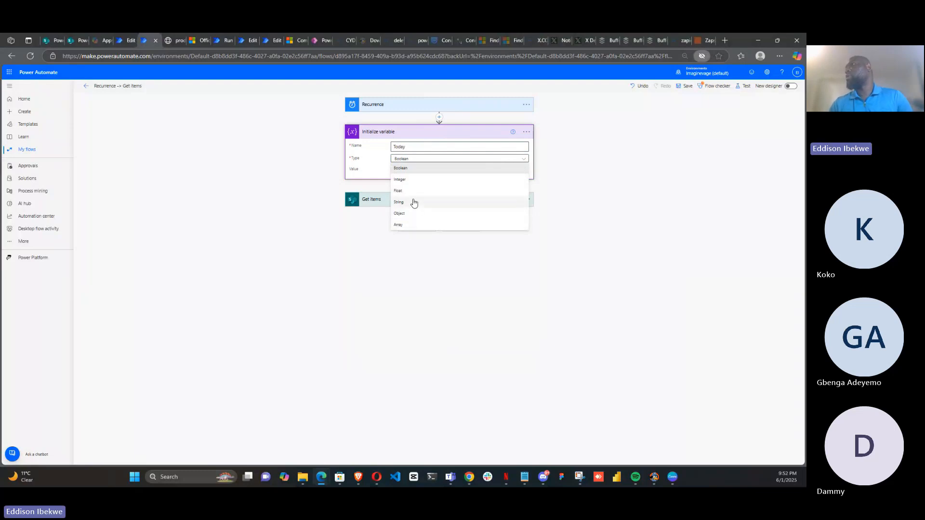
left_click(412, 202)
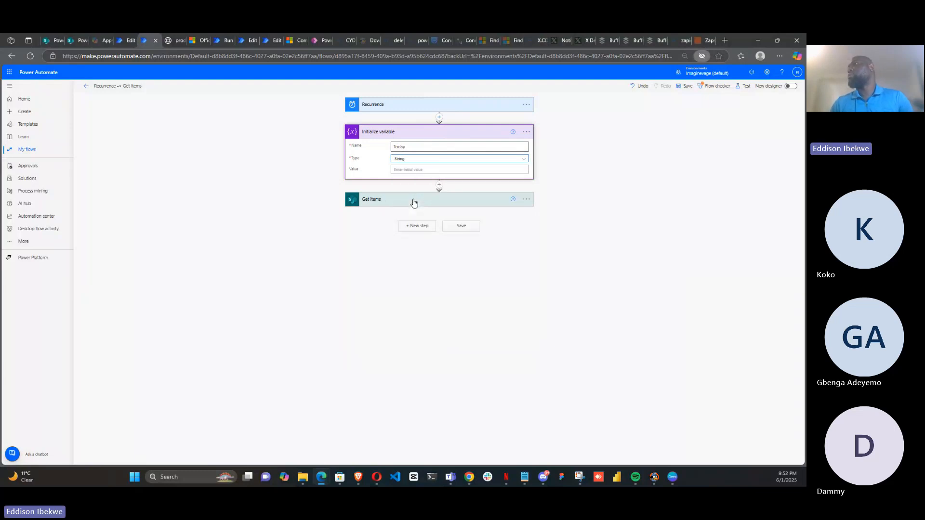
Set the Today variable's initial value to the utcNow() expression
left_click(407, 170)
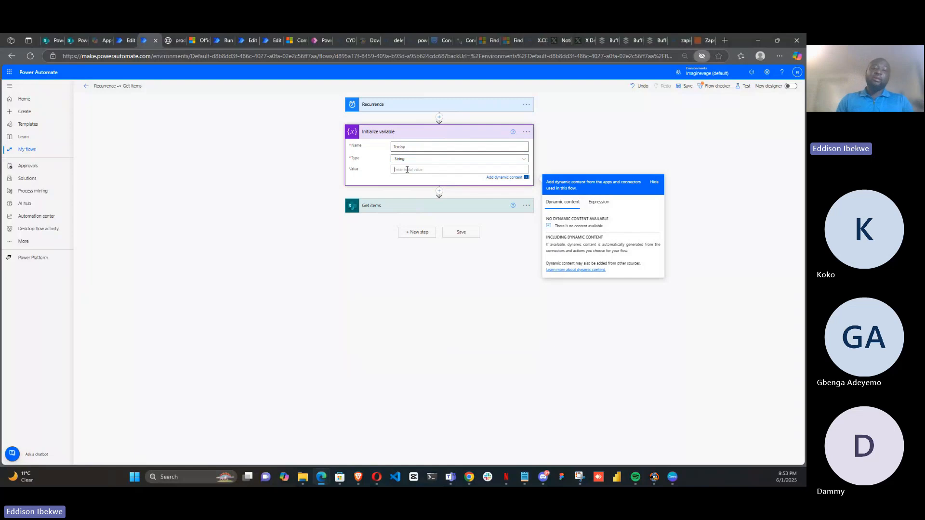
left_click(599, 202)
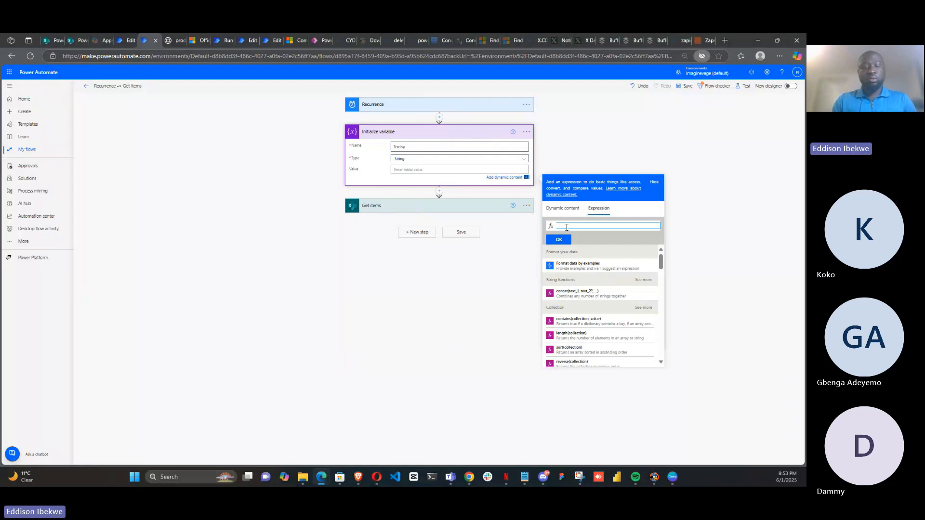
type("ut")
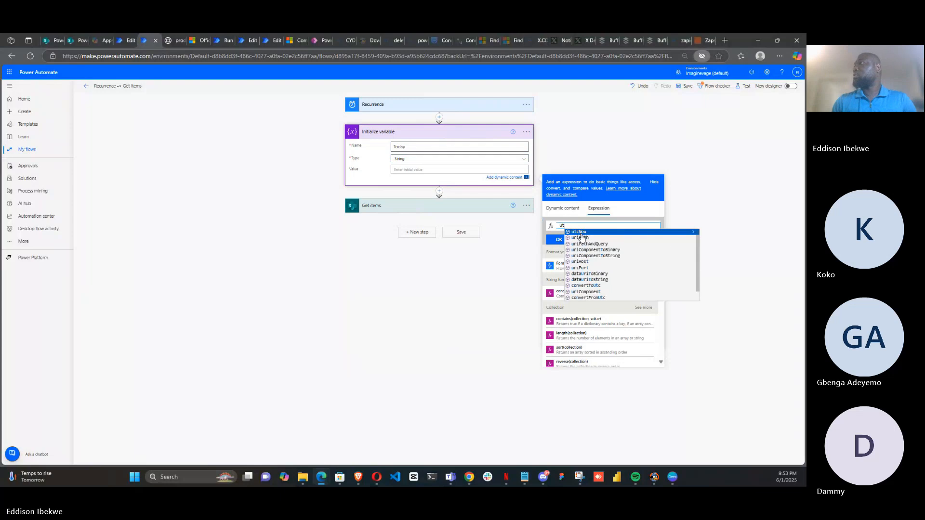
left_click(593, 232)
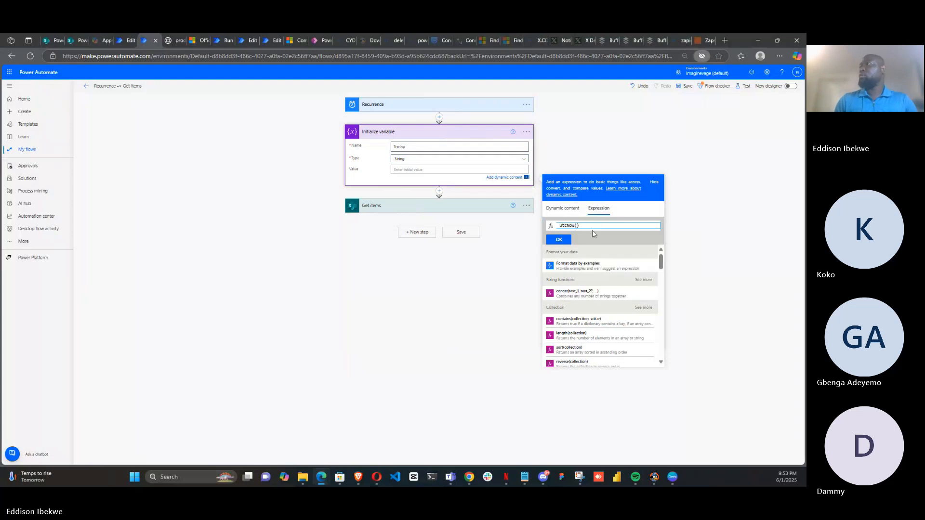
left_click(564, 239)
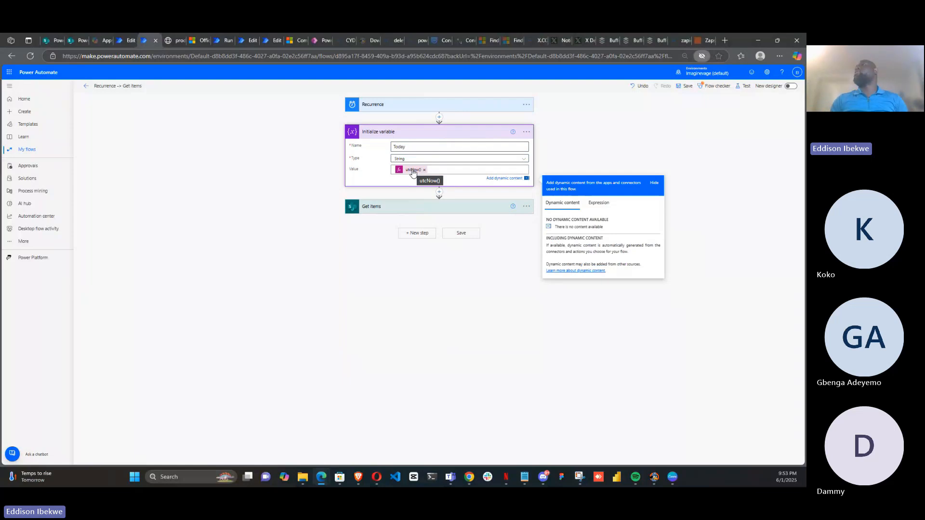
Set the Get items Filter Query to DOB eq followed by the Today variable
left_click(429, 213)
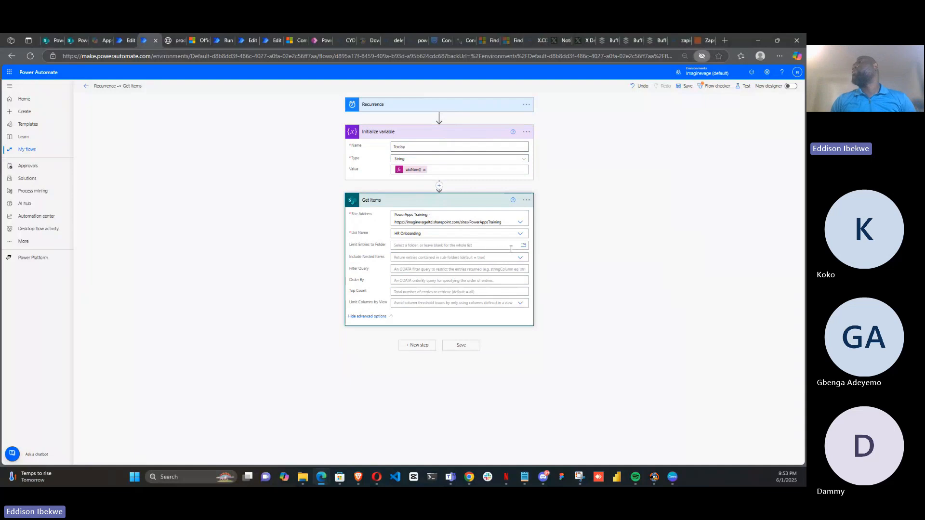
left_click(398, 268)
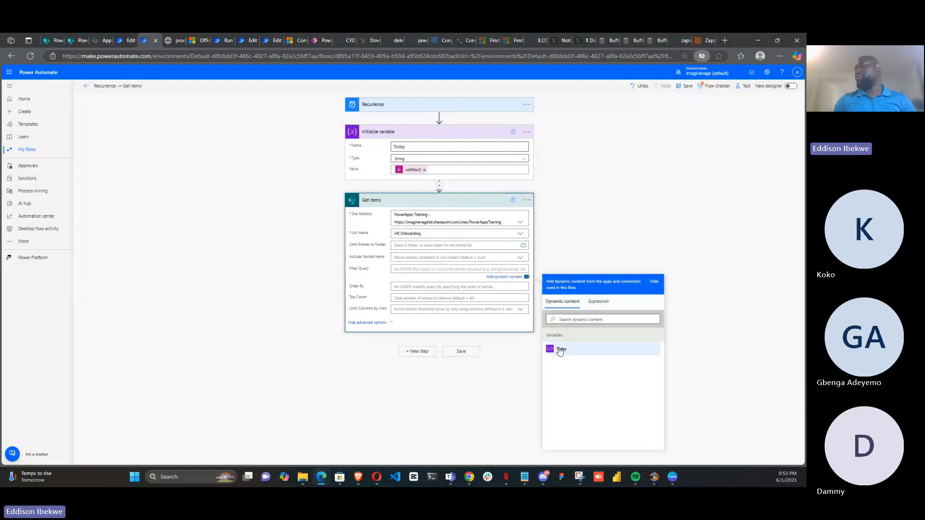
left_click(561, 349)
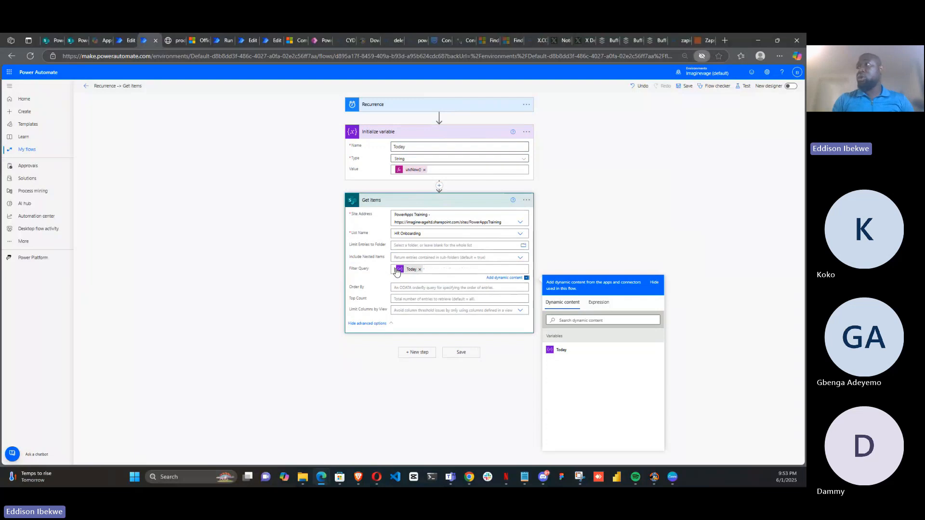
type("Date")
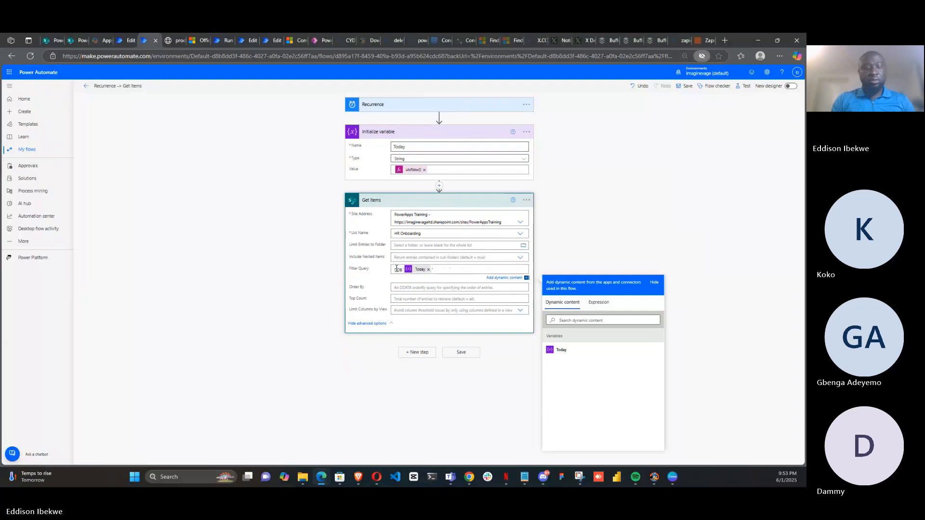
type(" eq")
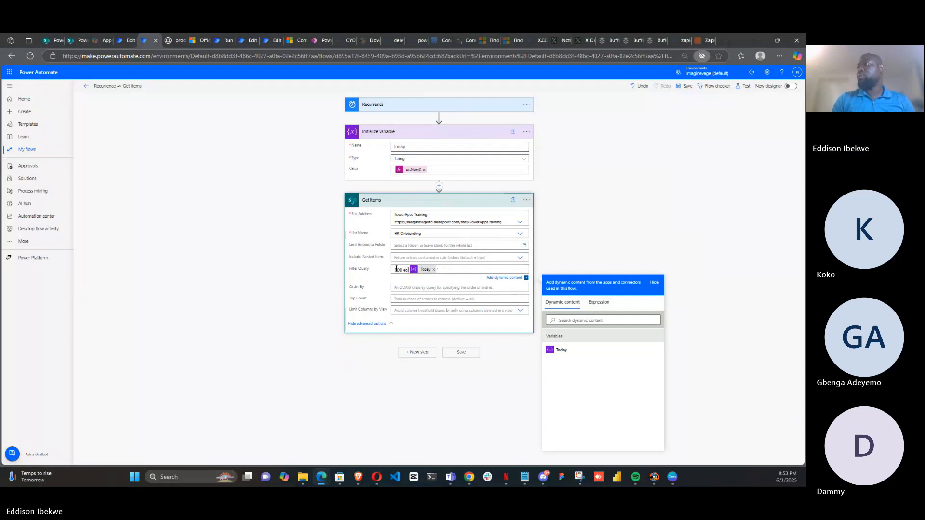
left_click(588, 248)
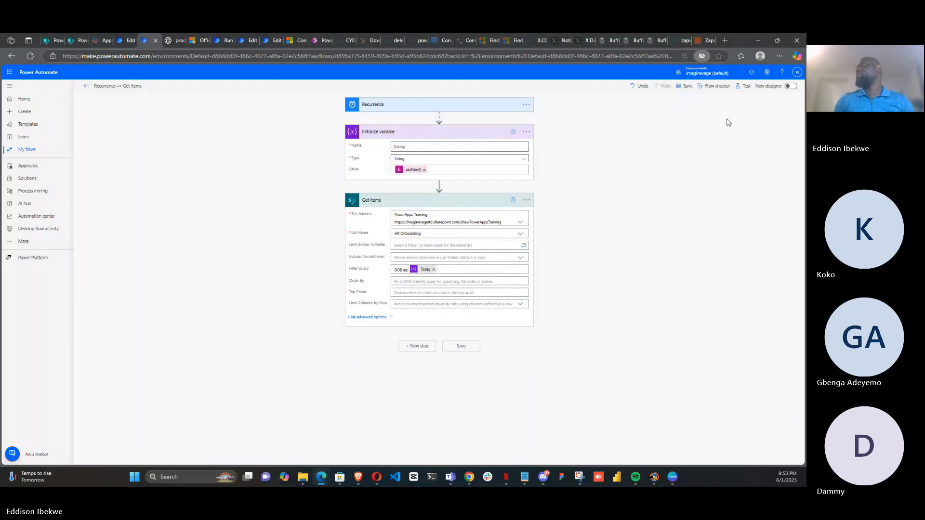
Save and test the flow automatically, reusing the most recent trigger run
left_click(746, 87)
left_click(706, 112)
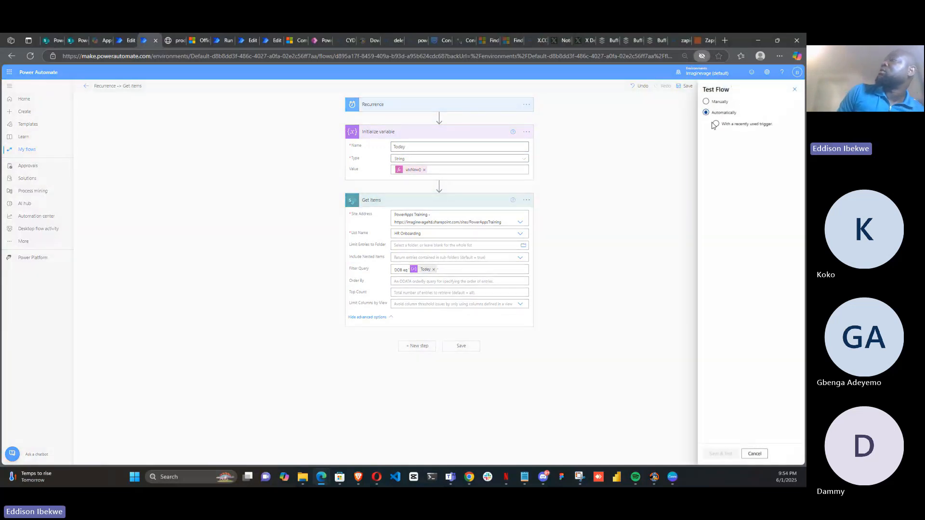
left_click(716, 124)
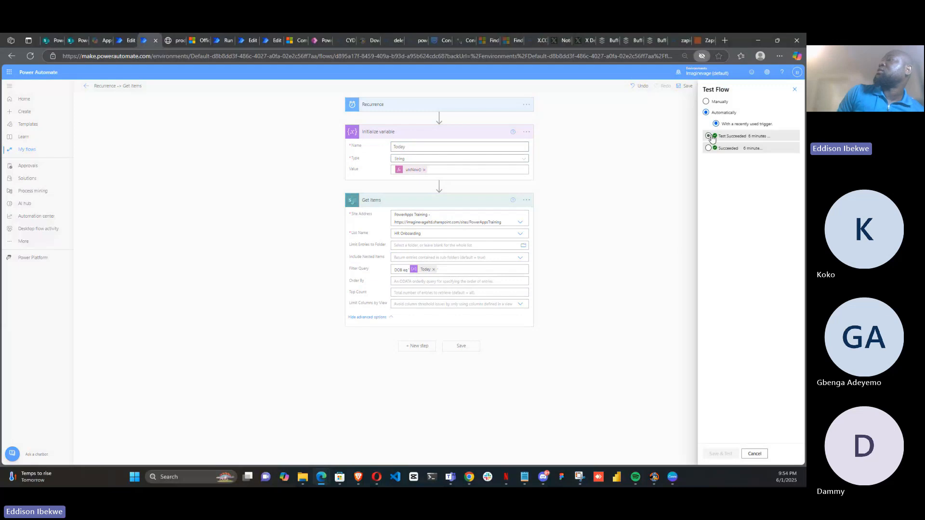
left_click(710, 137)
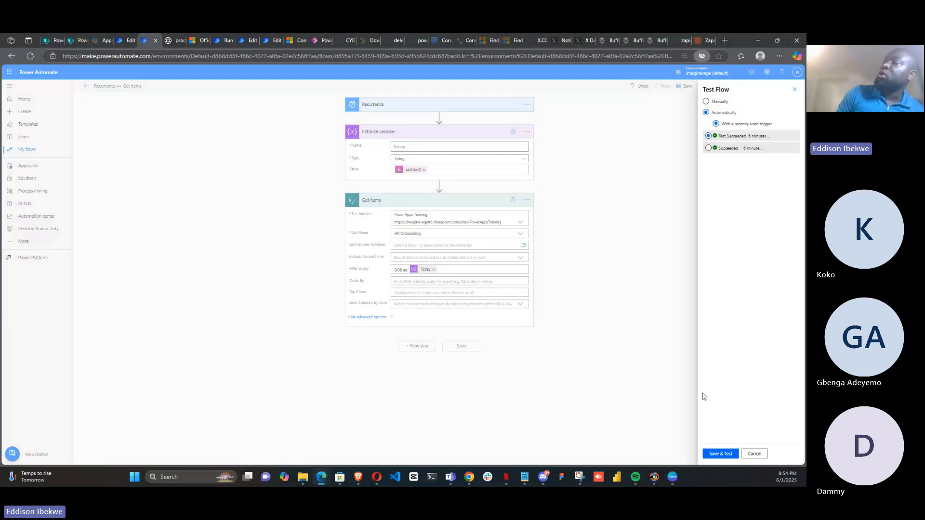
left_click(714, 454)
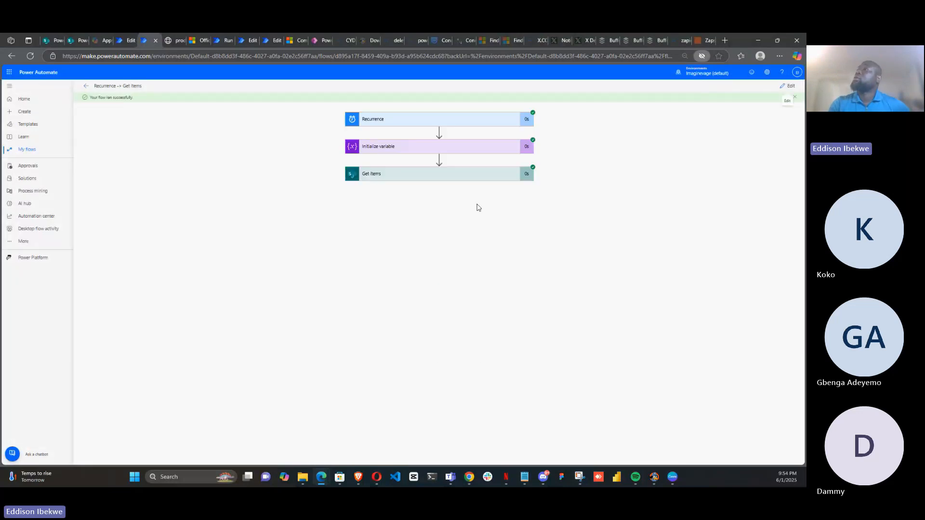
Inspect the Get items outputs of the test run, comparing them with an earlier run's output
left_click(465, 179)
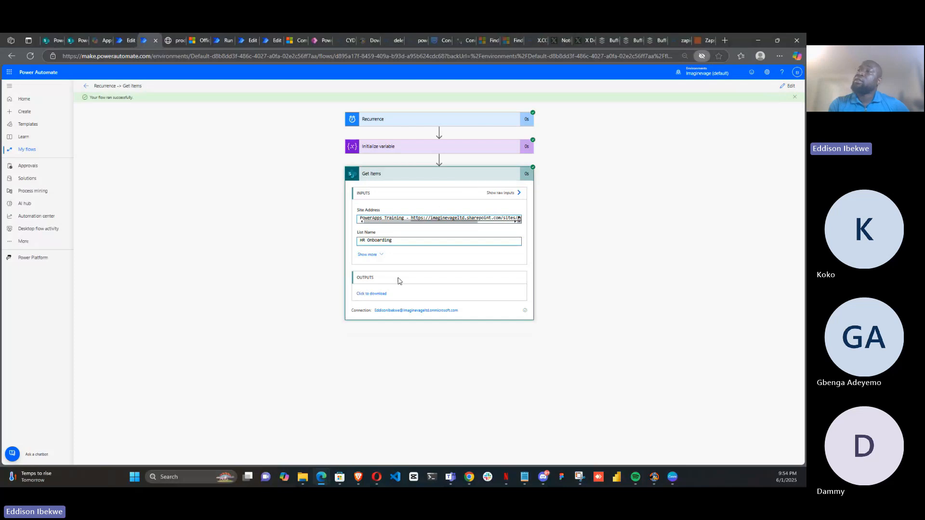
left_click(378, 295)
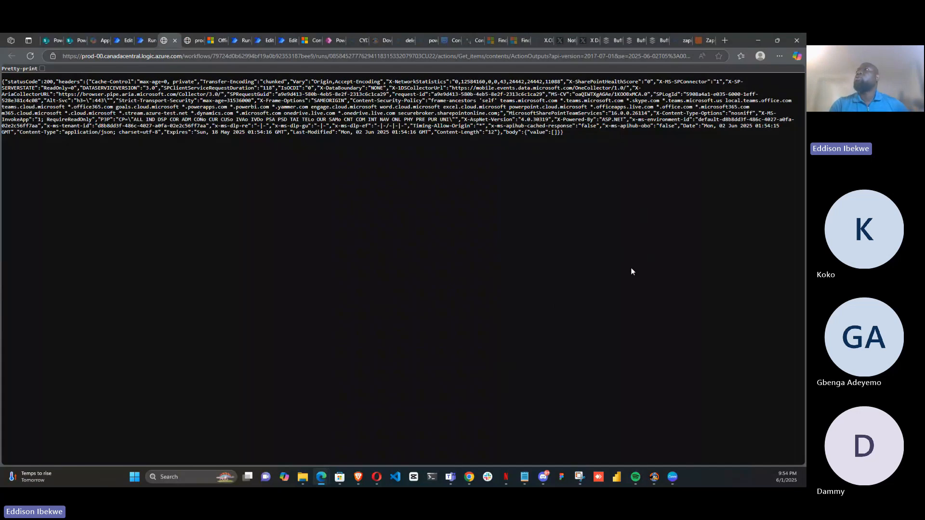
left_click(191, 40)
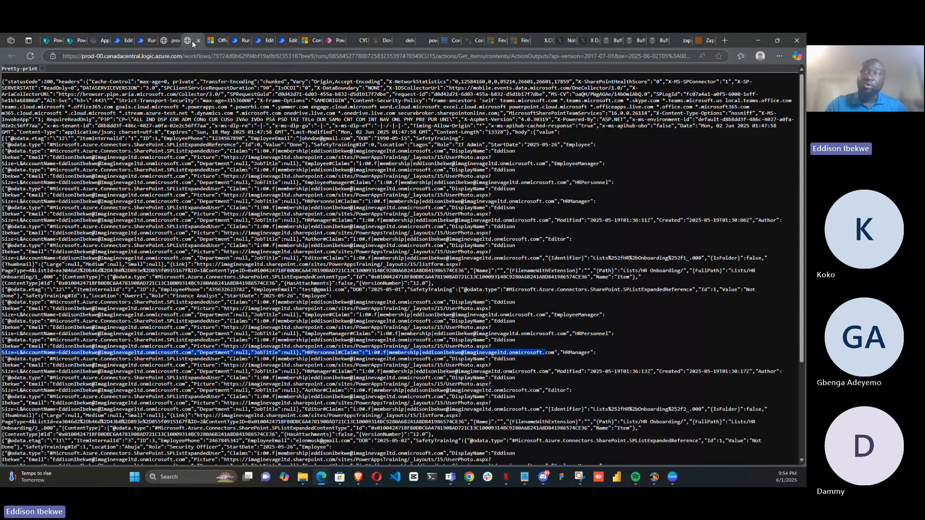
left_click(164, 39)
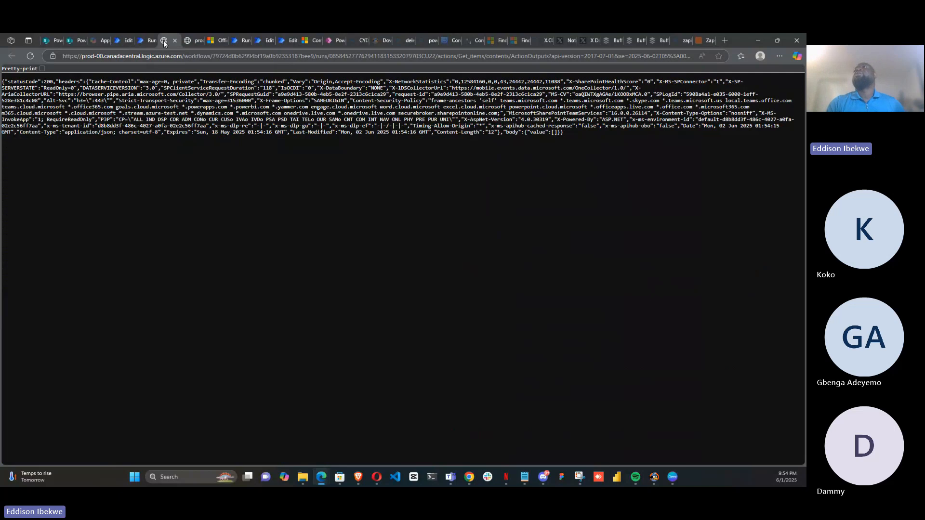
left_click(139, 42)
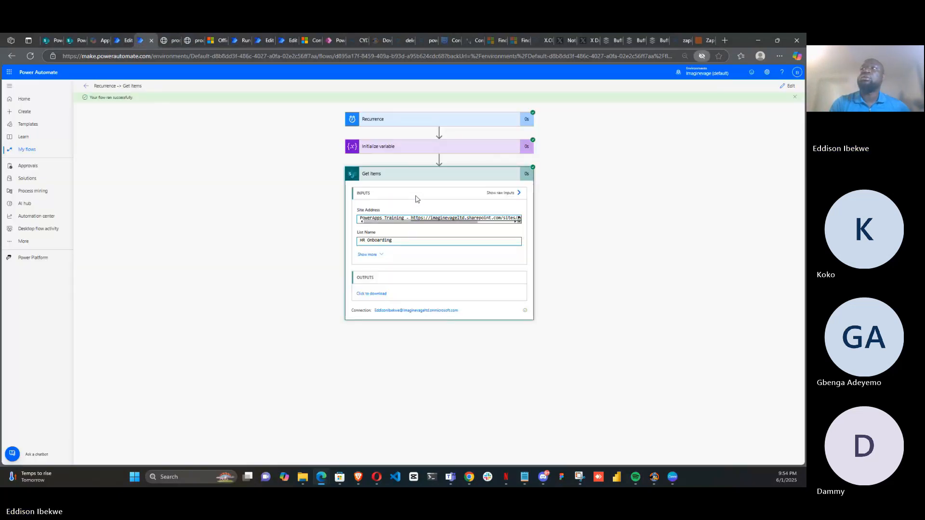
left_click(413, 180)
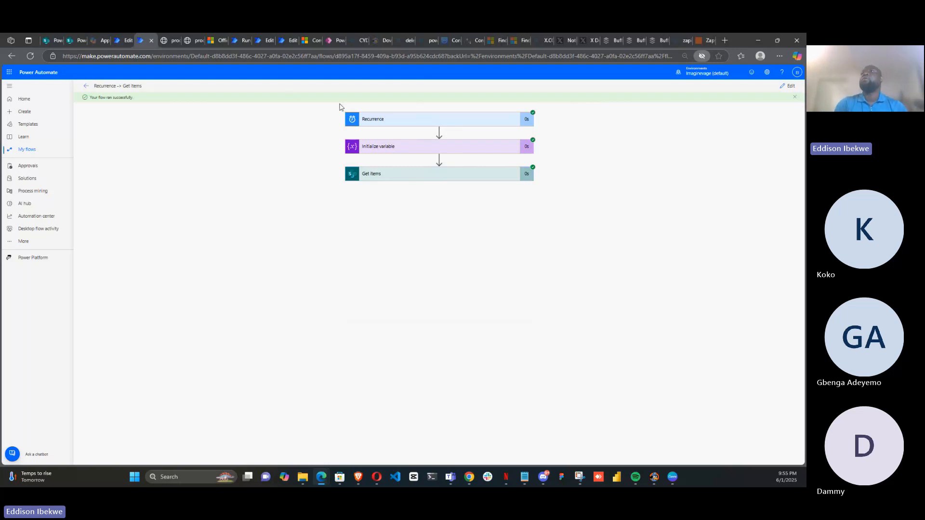
In the HR Onboarding list's grid view, set the first employee's DOB to 6/1/1990
left_click(77, 42)
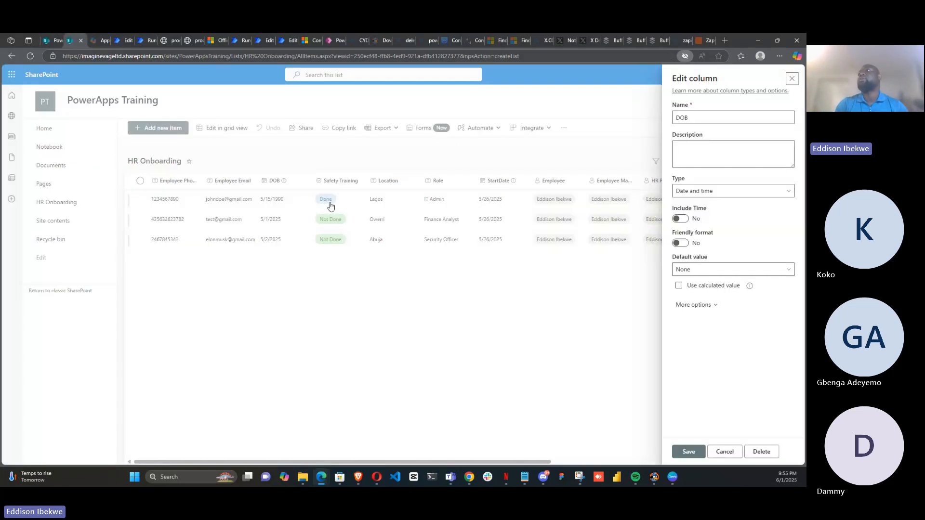
left_click(791, 80)
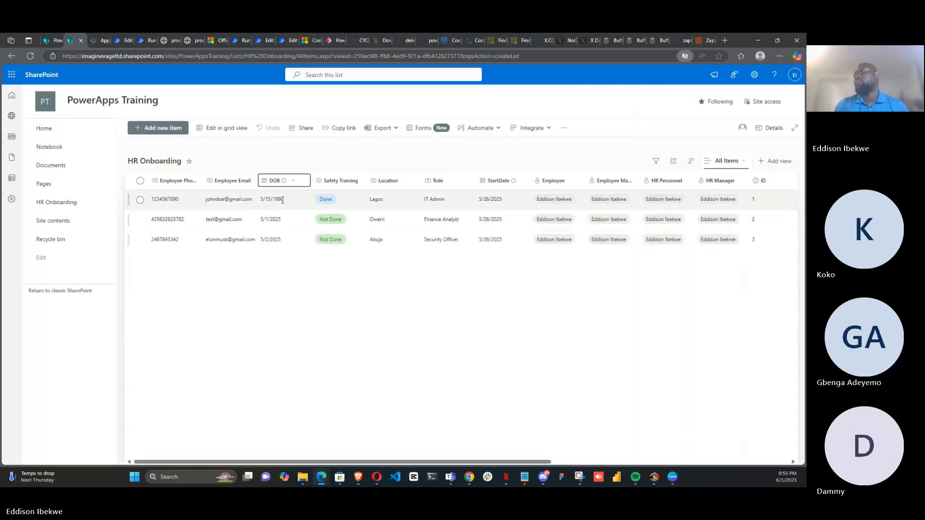
left_click(222, 128)
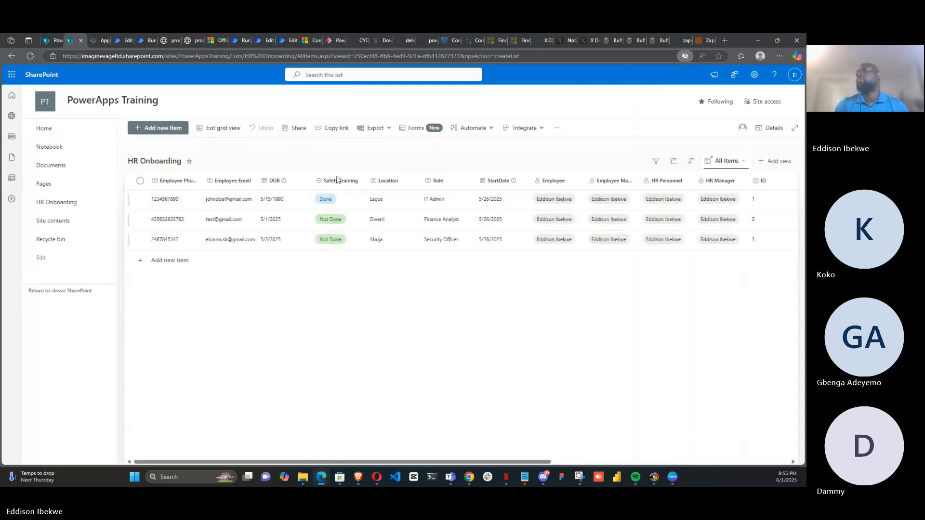
left_click(302, 207)
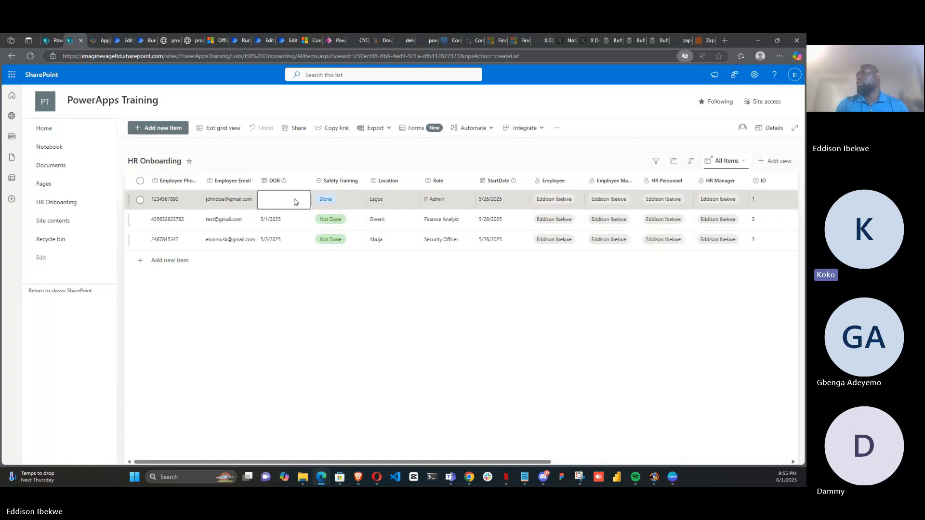
left_click(296, 201)
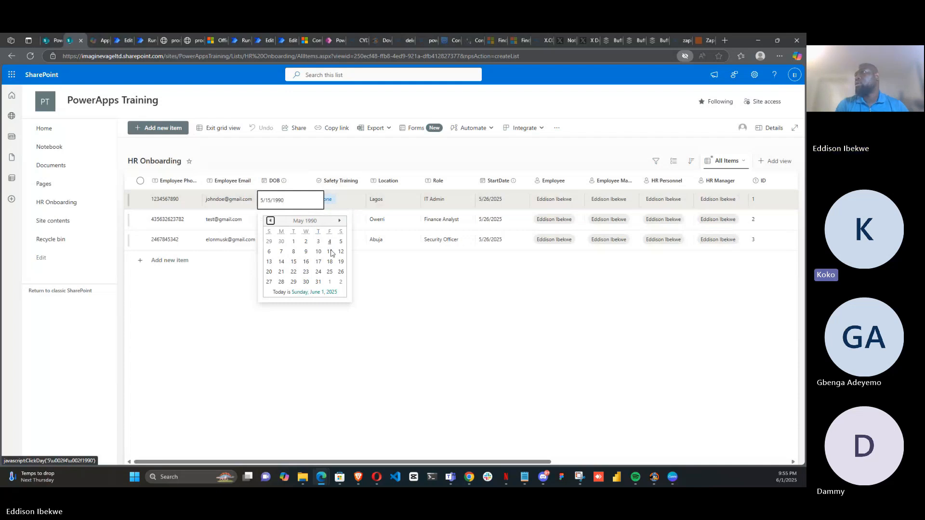
left_click(329, 282)
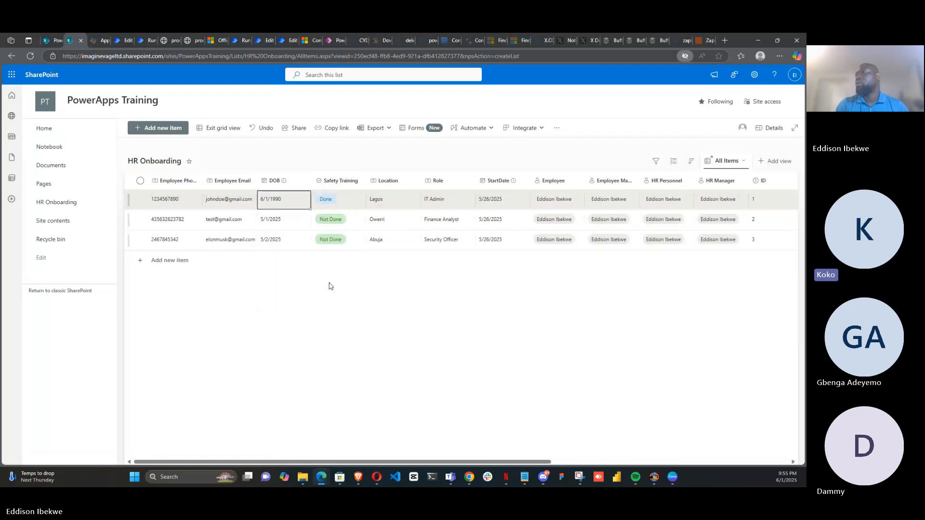
In the HR Onboarding grid, set the second employee's DOB to 6/1/2025
right_click(289, 207)
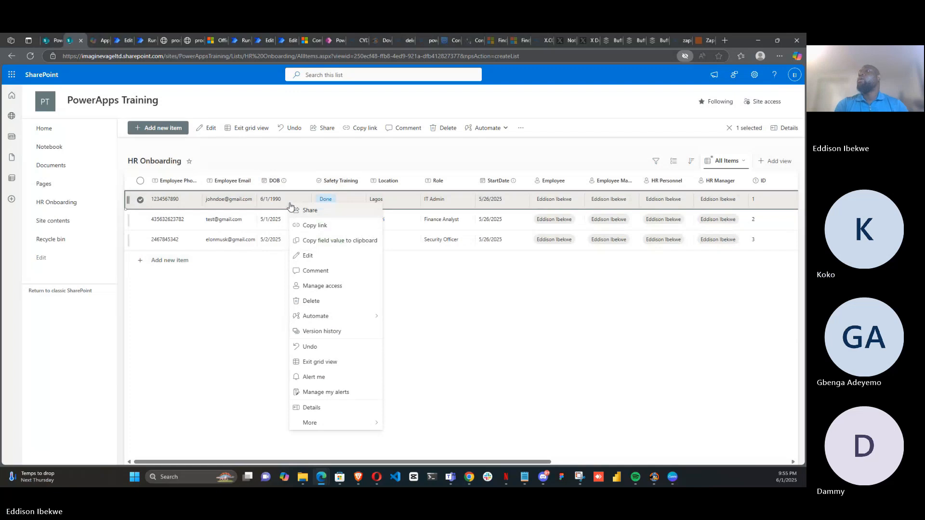
left_click(256, 299)
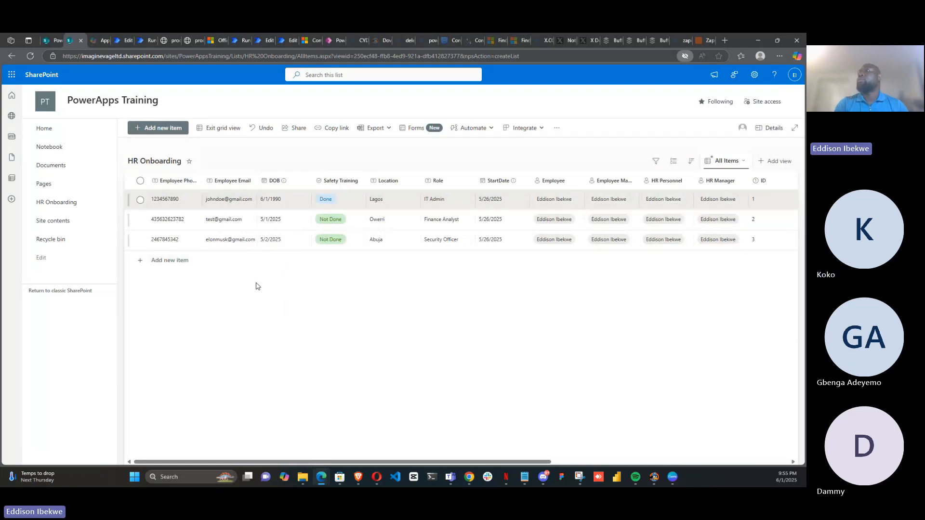
left_click(282, 219)
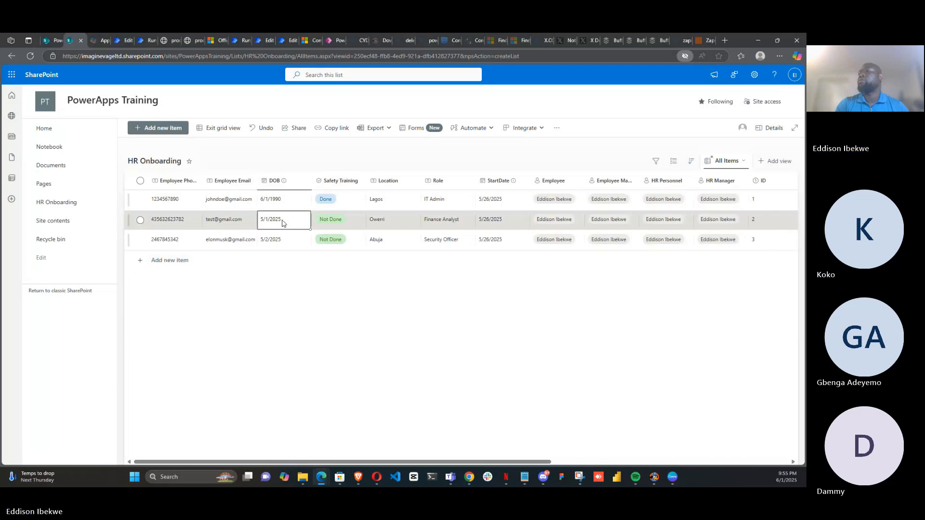
left_click(282, 223)
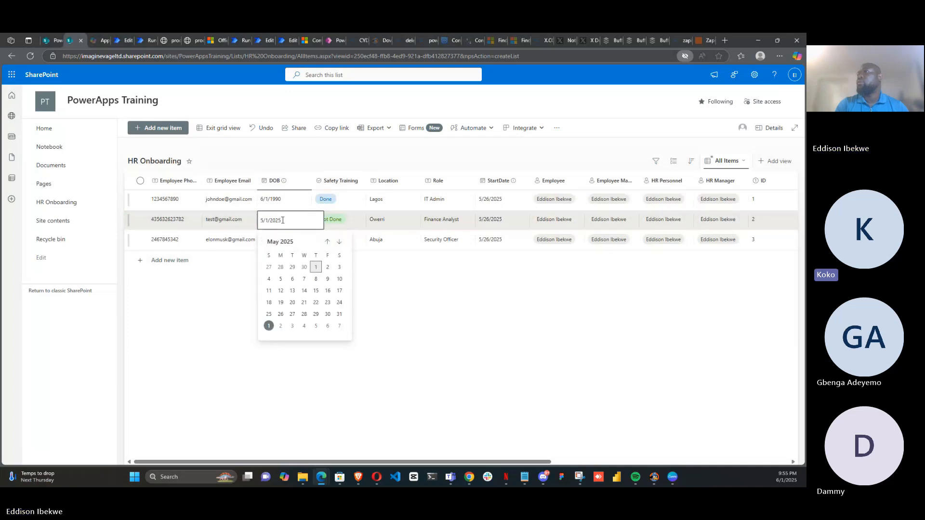
left_click(269, 325)
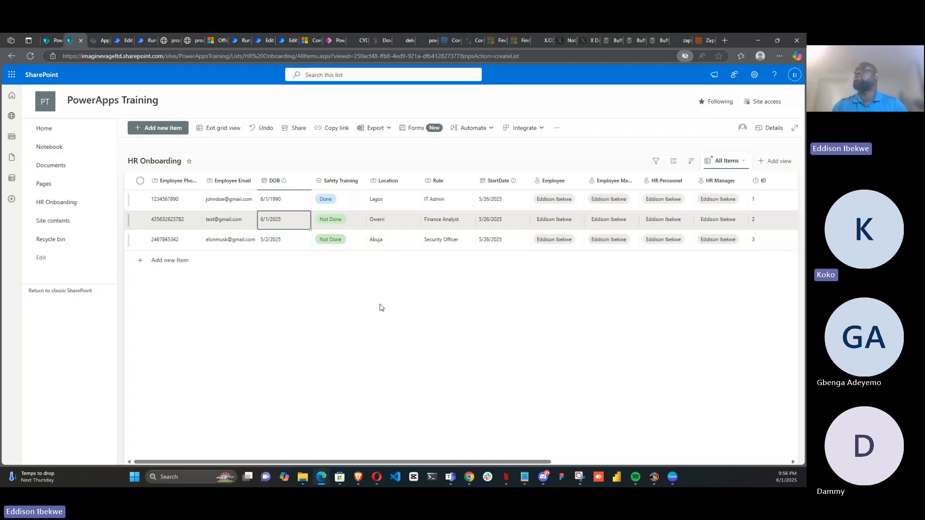
Back in the flow, run the test again automatically with the recently used trigger
left_click(147, 44)
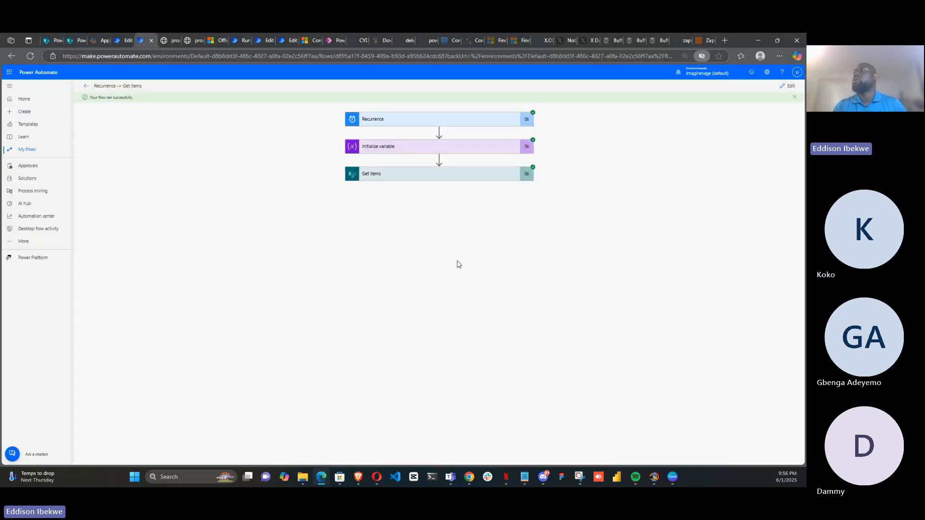
left_click(790, 88)
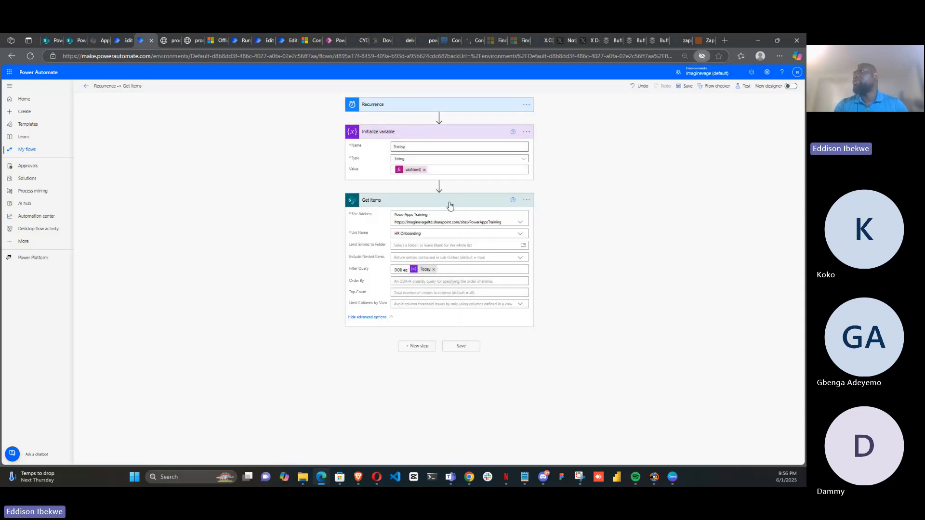
left_click(449, 206)
left_click(450, 207)
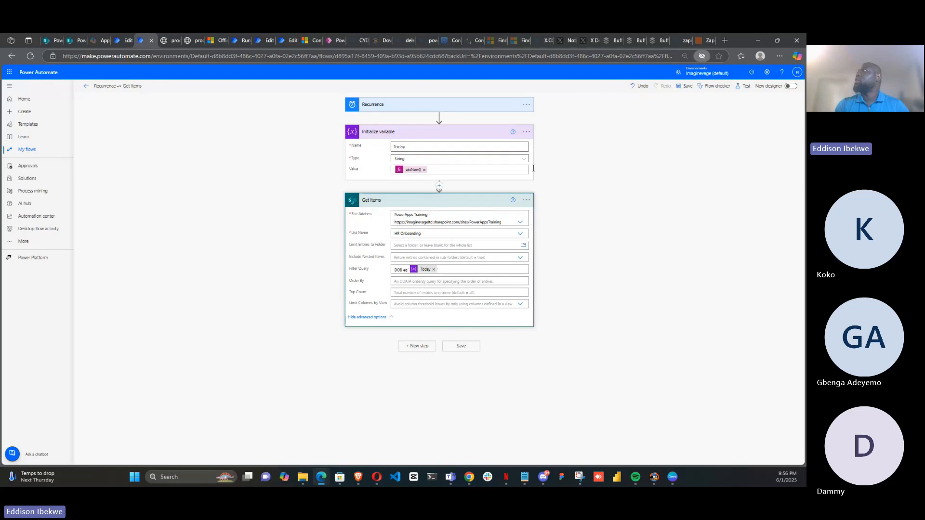
left_click(743, 90)
left_click(708, 136)
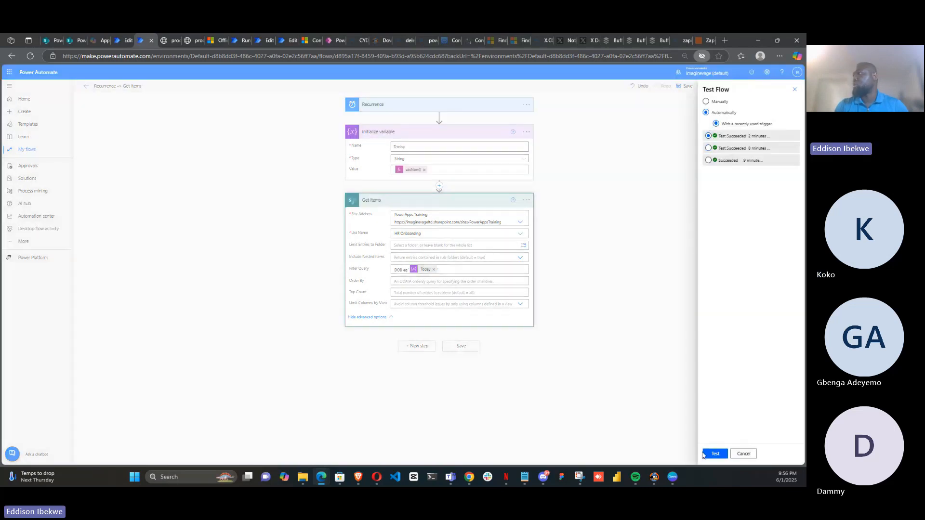
left_click(711, 457)
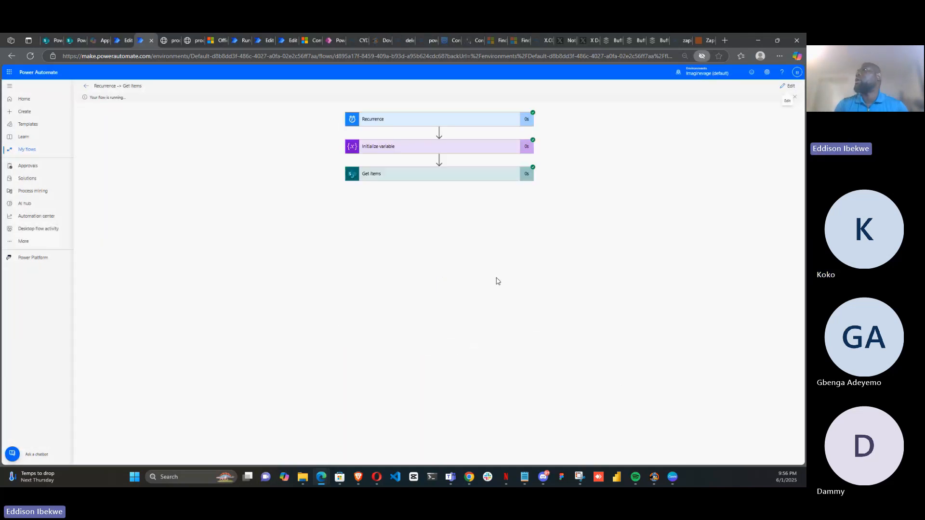
Open the Get items outputs of the new test run and review them
left_click(457, 184)
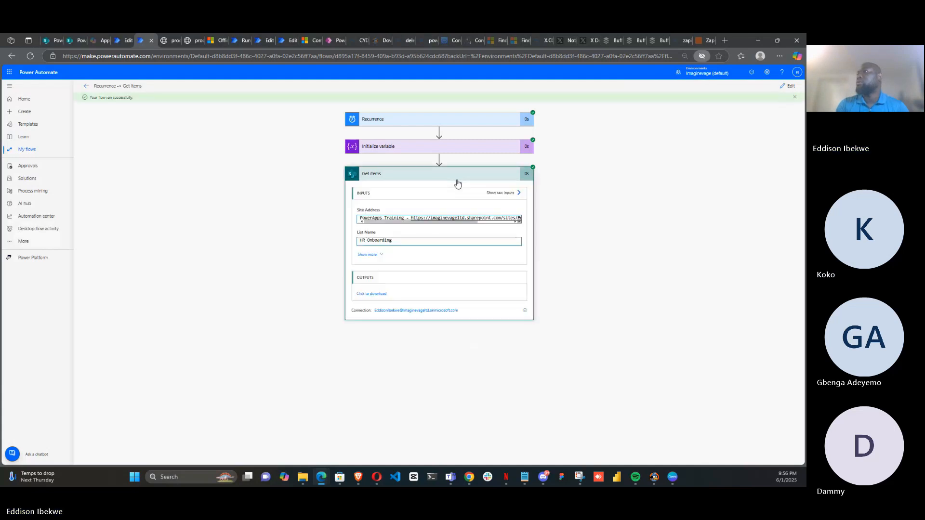
left_click(375, 294)
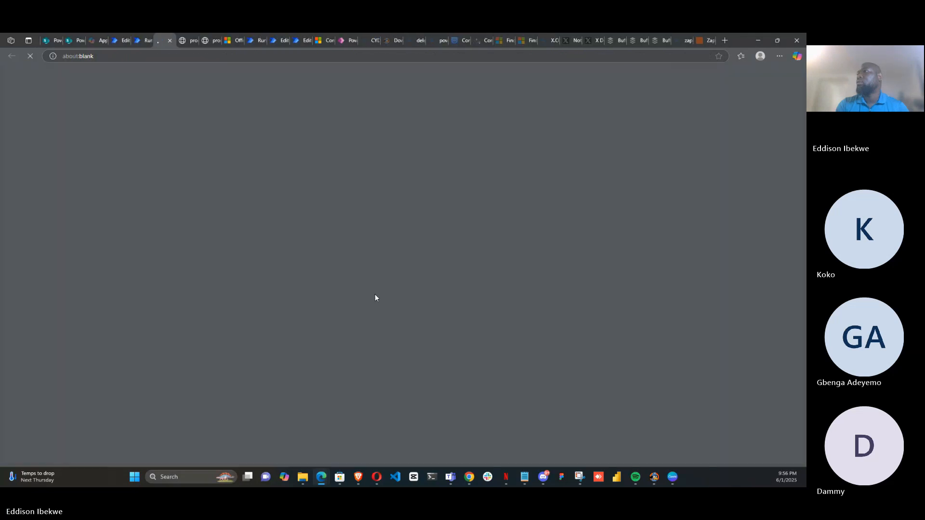
left_click(137, 40)
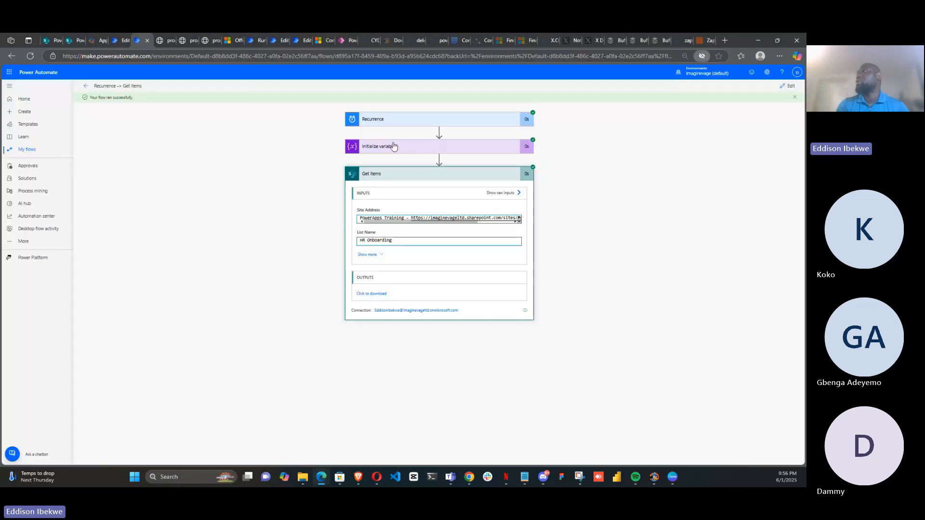
Add a new step after Get items and search the operations for prompt and Gemini actions
left_click(791, 87)
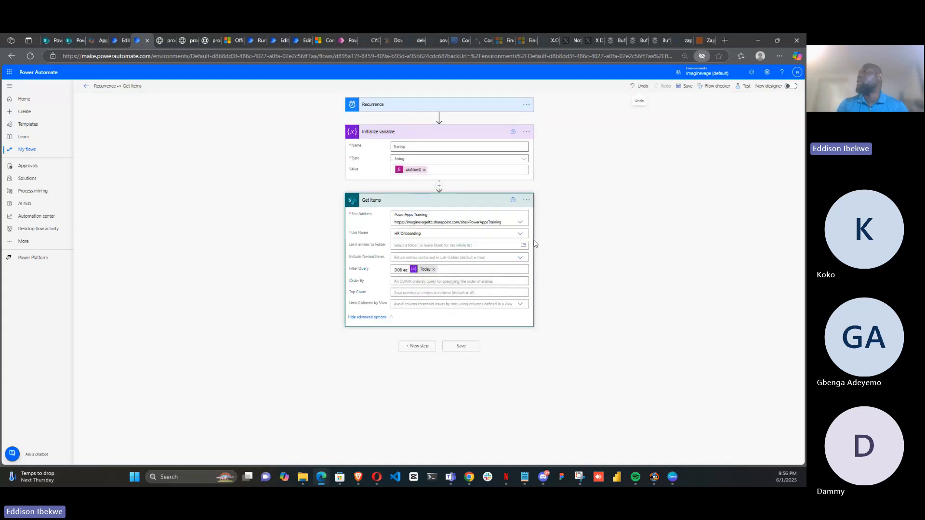
left_click(419, 347)
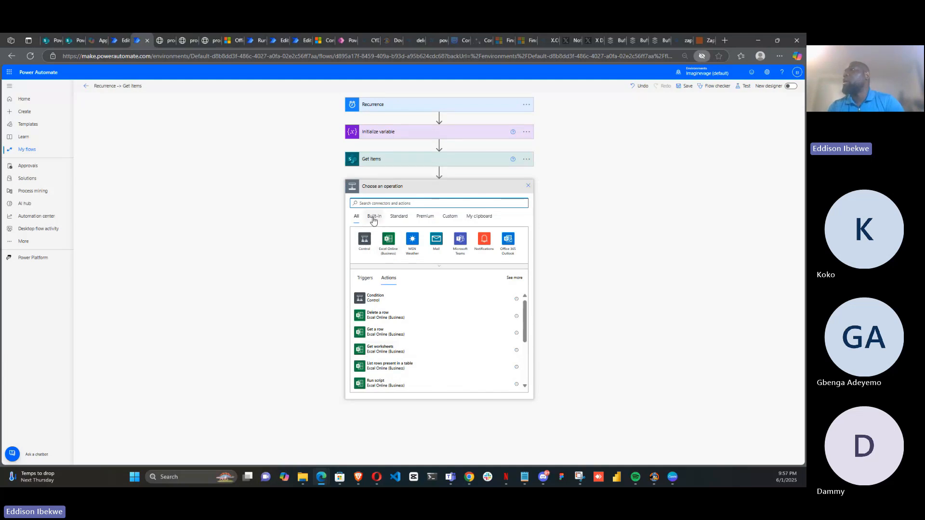
left_click(370, 203)
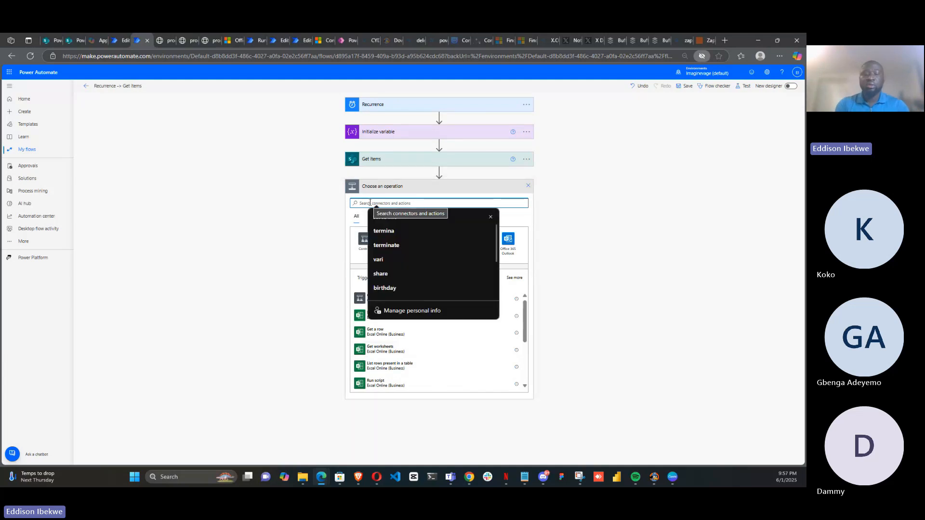
type("prom")
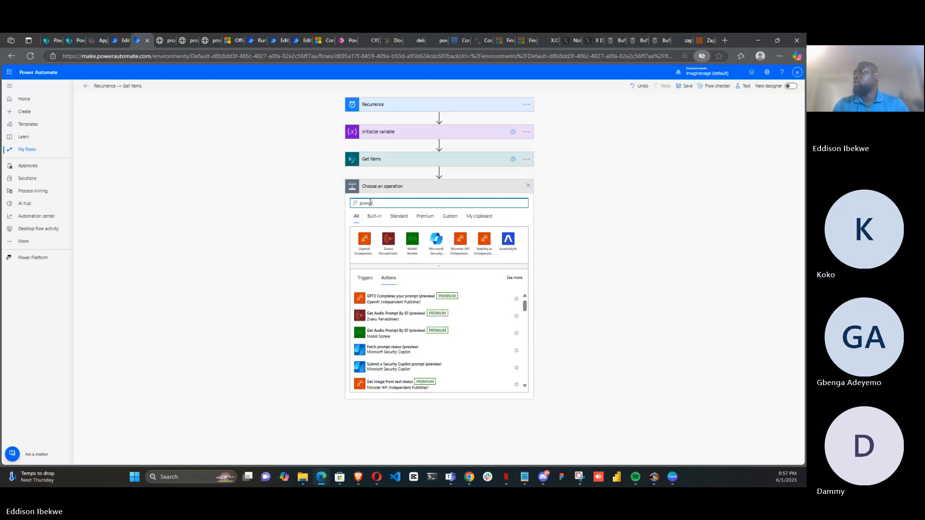
type("pt")
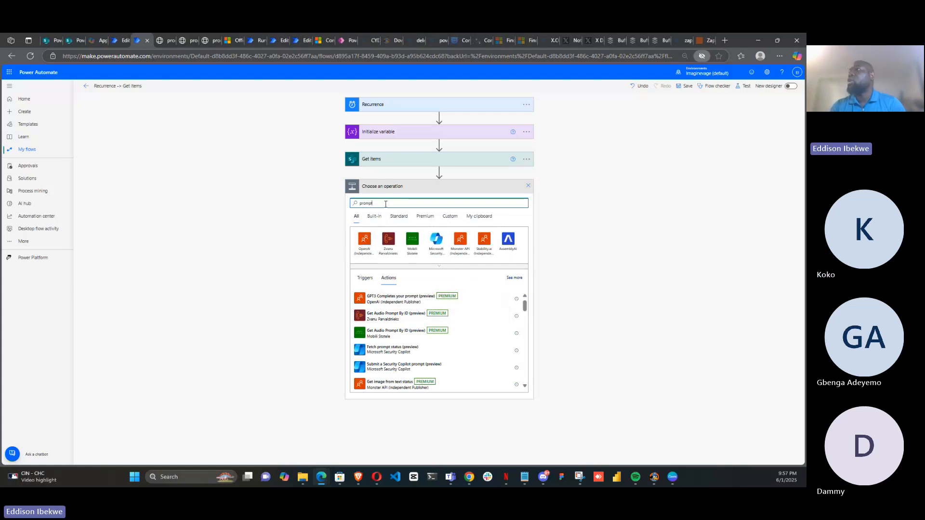
key("BackSpace")
key("BackSpace")
key("BackSpace")
key("BackSpace")
key("BackSpace")
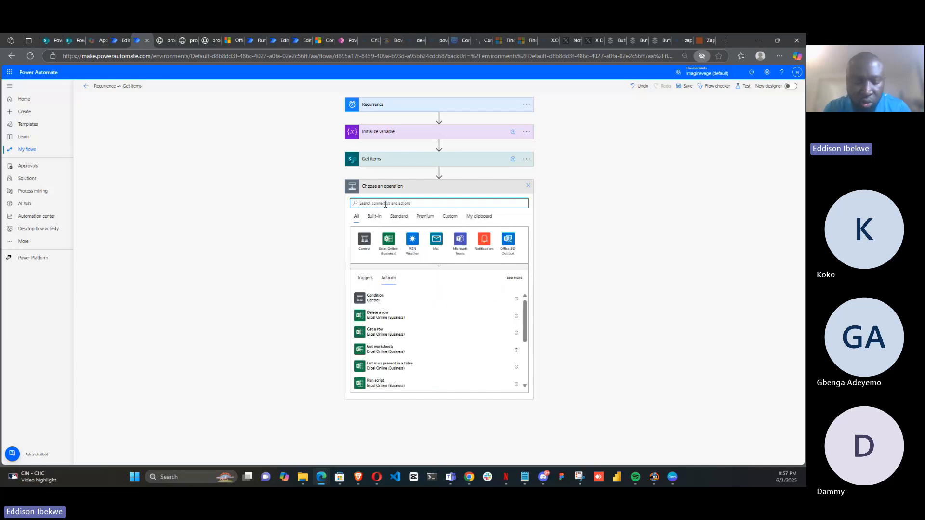
type("gemini")
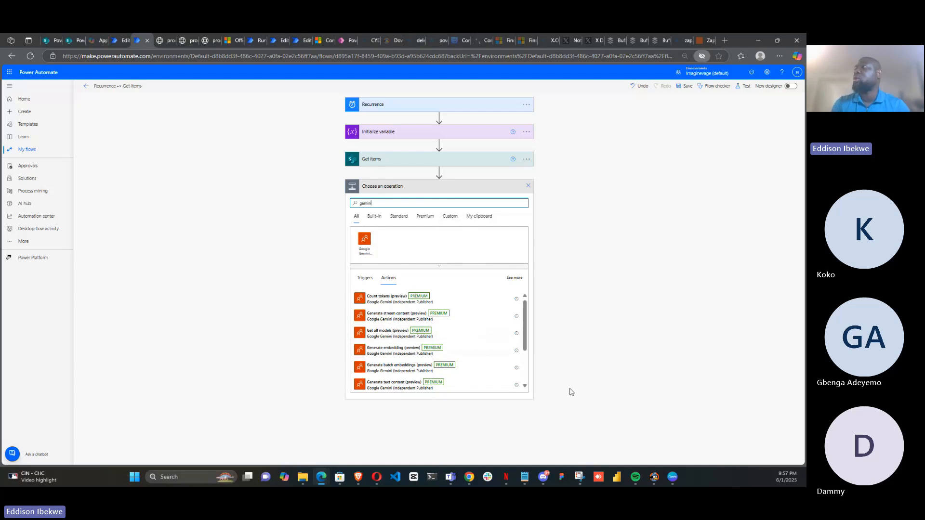
left_click(386, 203)
key("ctrl+a")
key("BackSpace")
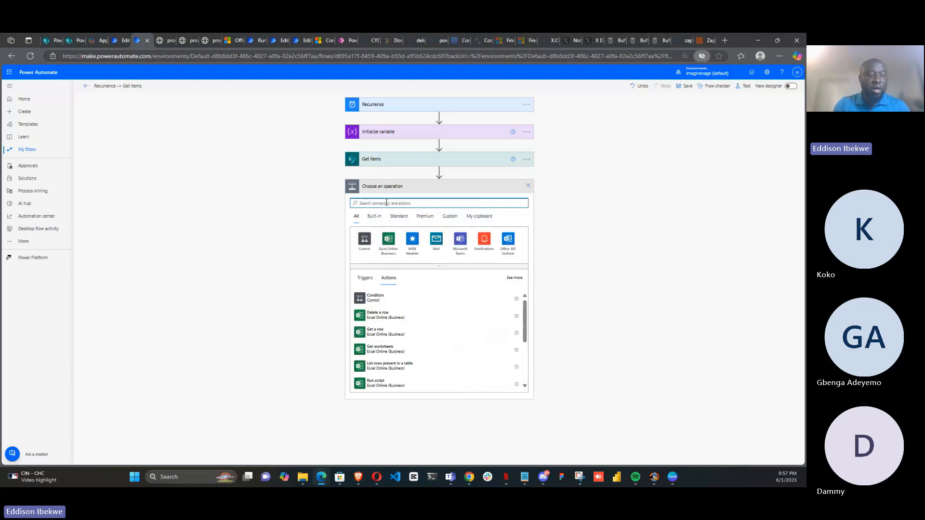
Search the operations for AI, compose and Copilot actions
type("a")
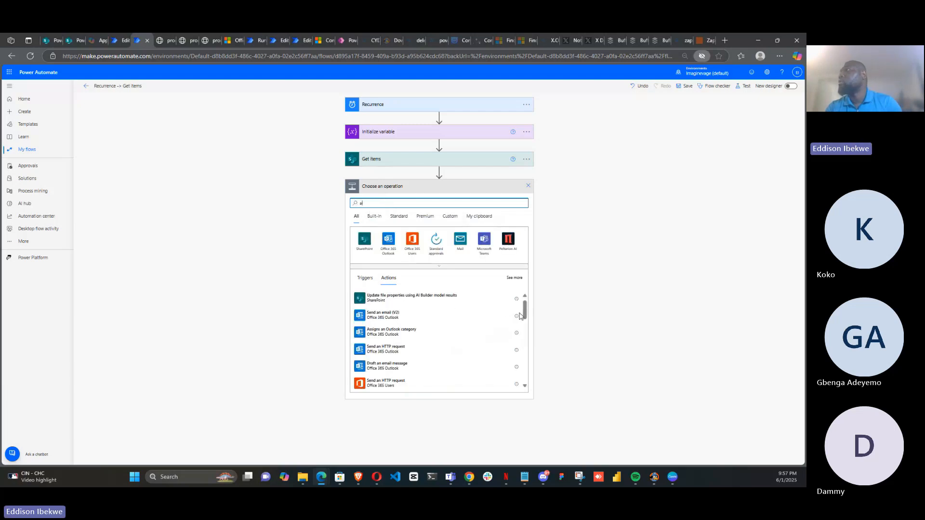
type("i")
left_click_drag(526, 313, 528, 367)
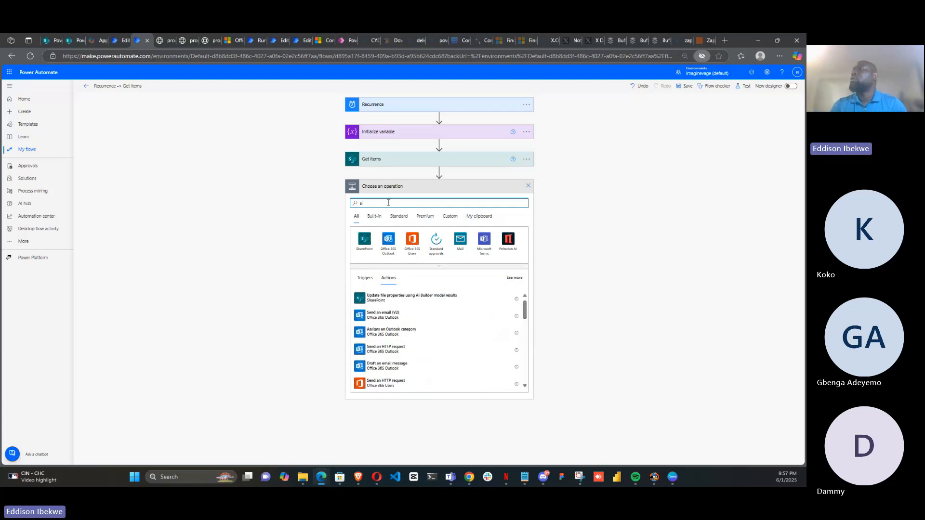
key("BackSpace")
key("BackSpace")
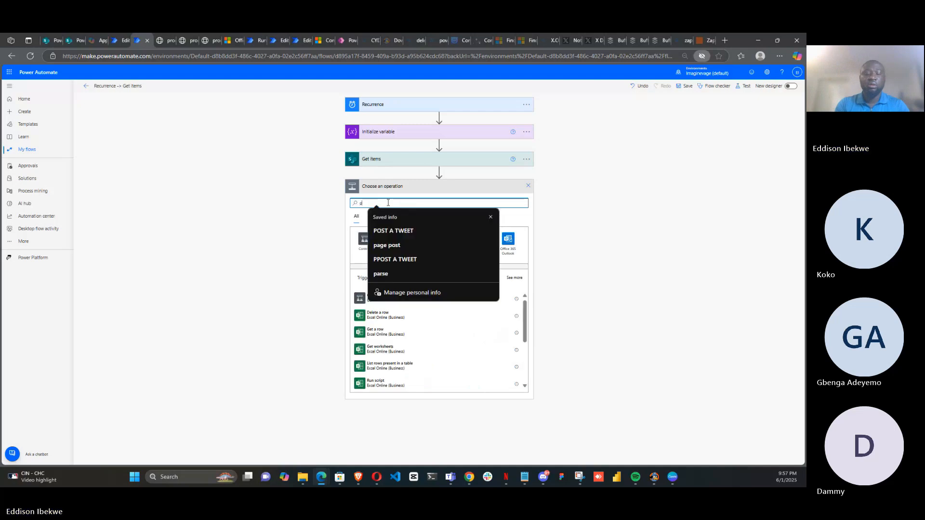
type("c")
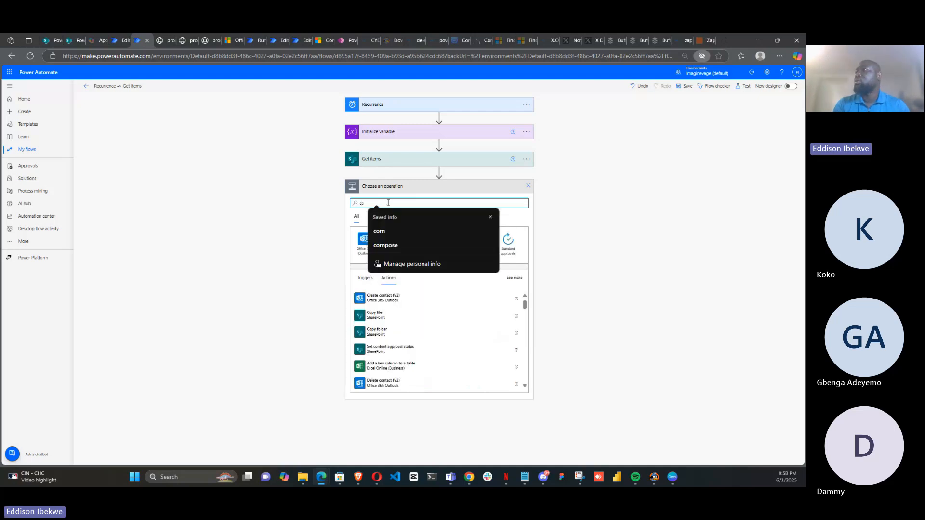
type("o")
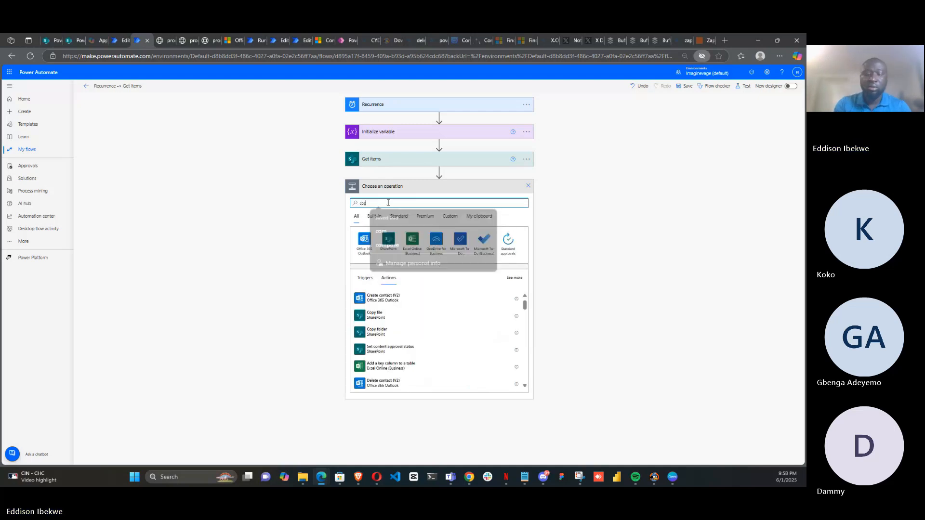
type("pil")
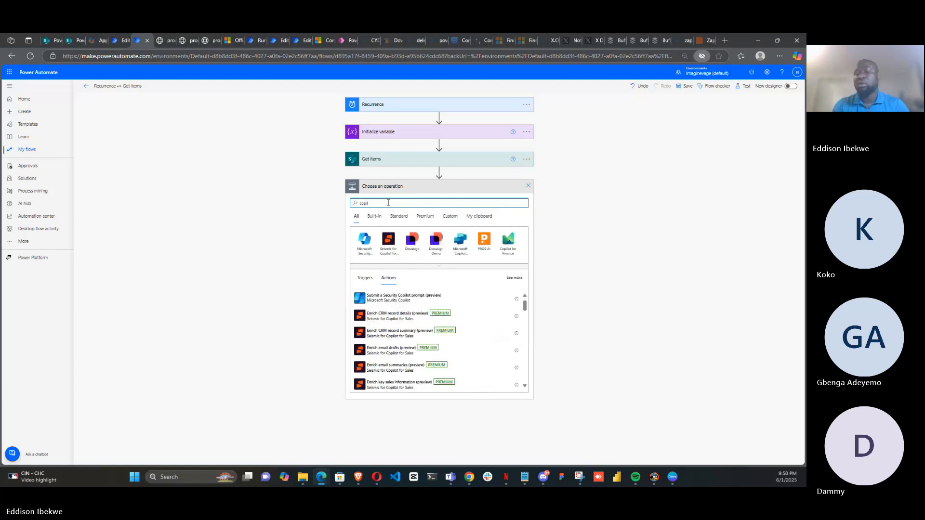
type("ot")
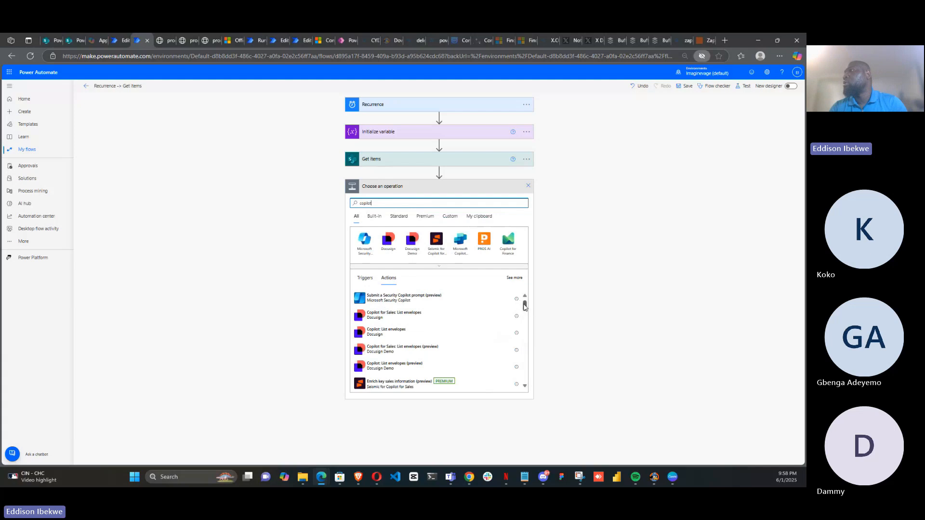
mouse_move(525, 307)
left_mouse_down()
mouse_move(529, 383)
mouse_move(522, 294)
left_mouse_up()
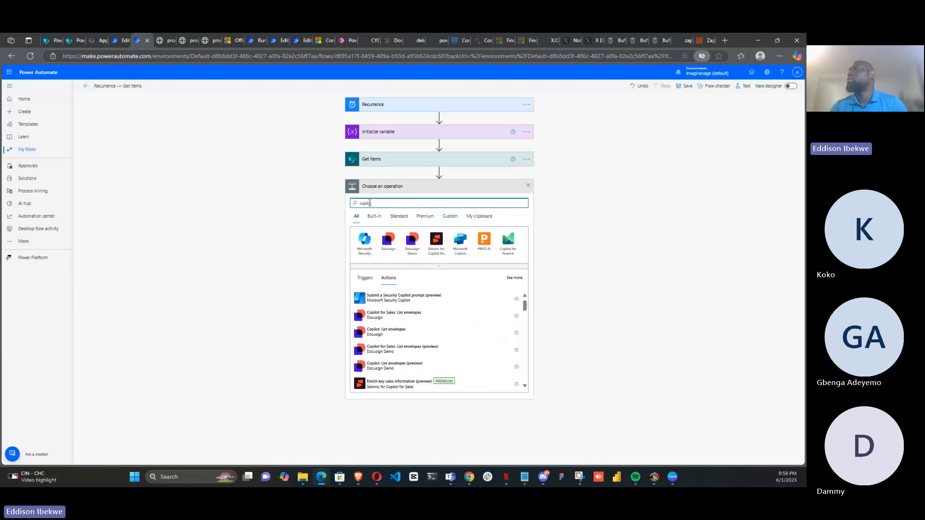
key("BackSpace")
key("BackSpace")
key("BackSpace")
key("BackSpace")
key("BackSpace")
key("BackSpace")
key("BackSpace")
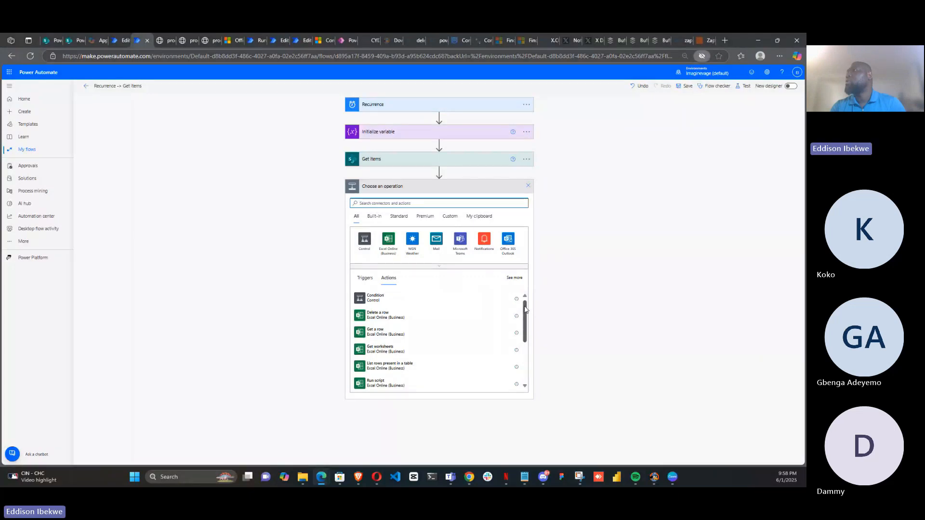
Browse the Built-in connectors in the operation picker and view the Power Virtual Agents triggers and actions
left_click(441, 268)
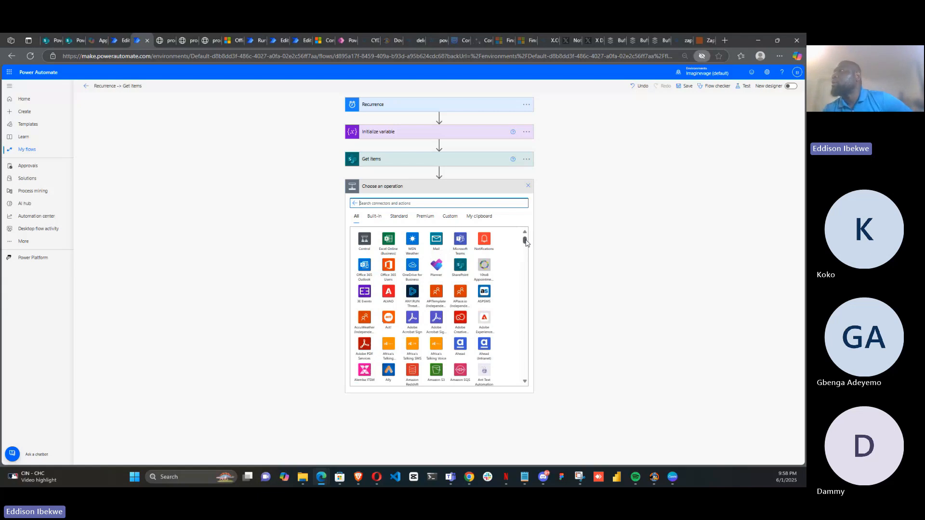
left_click_drag(526, 243, 527, 251)
left_click_drag(525, 252, 527, 252)
left_click(370, 217)
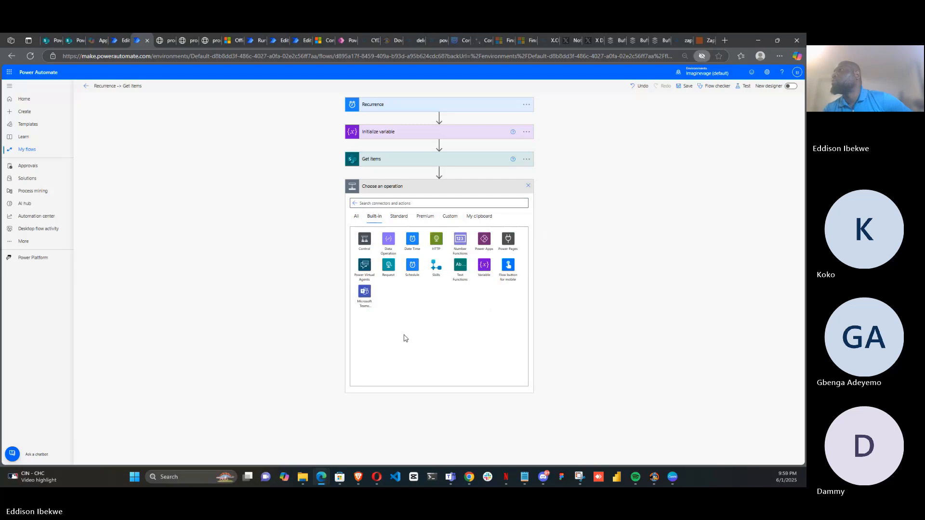
left_click(363, 268)
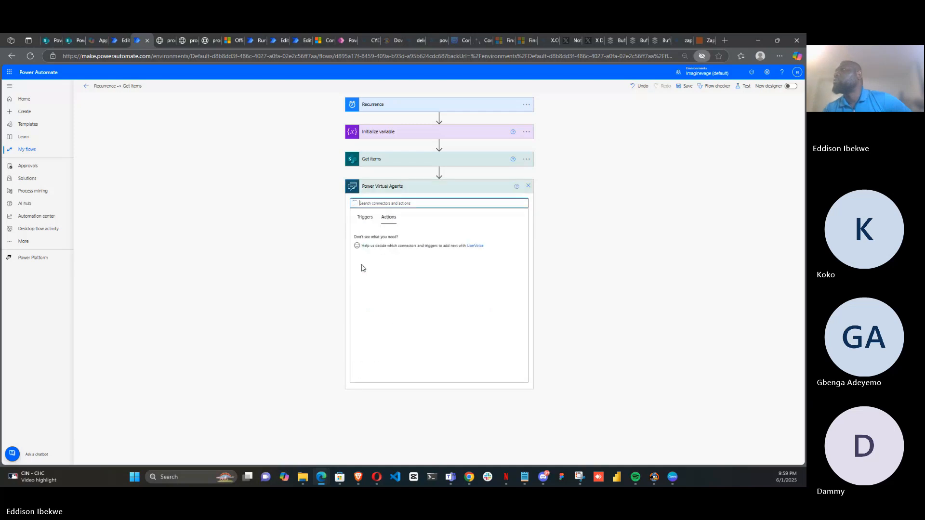
left_click(363, 217)
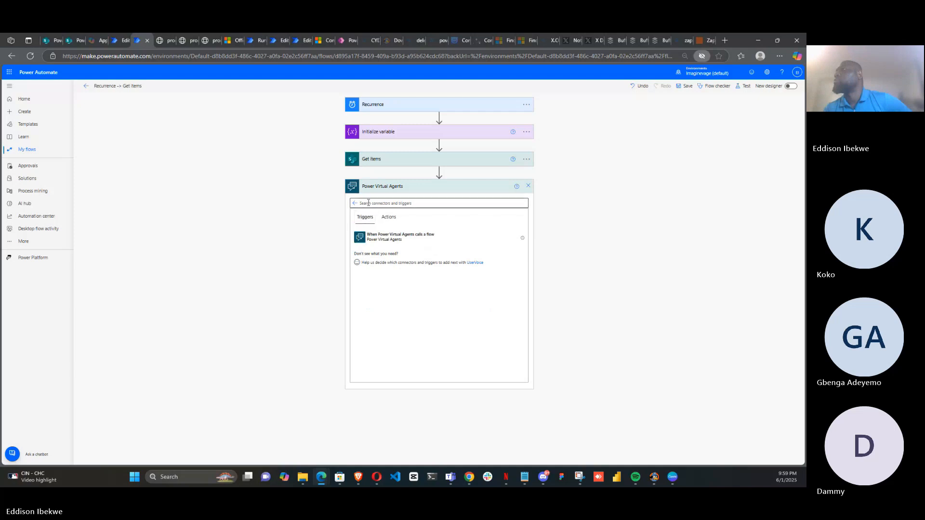
left_click(355, 203)
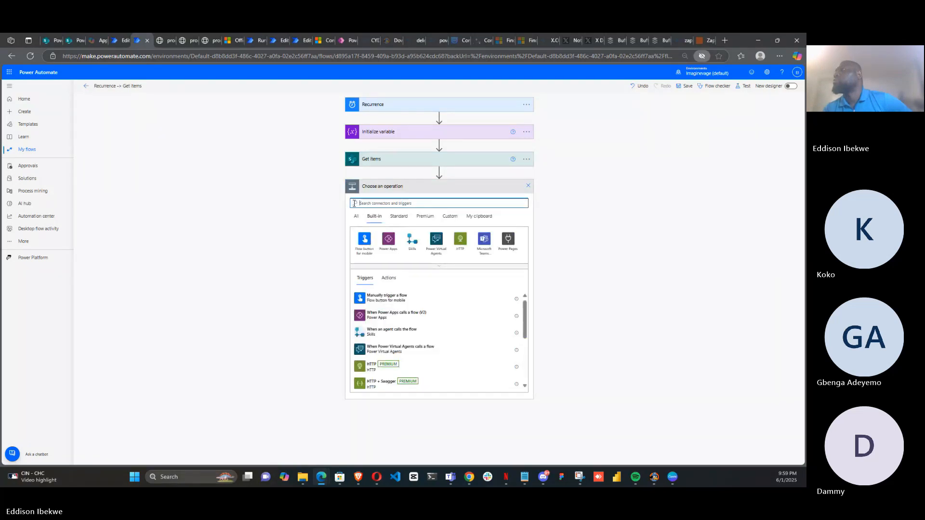
Browse the Premium, Standard and Custom connector categories, then close the unused operation picker
left_click(424, 219)
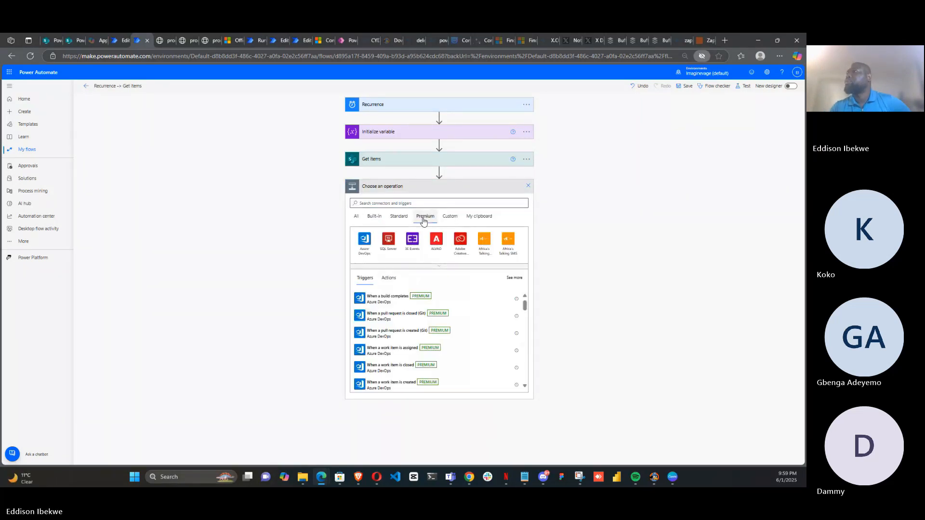
left_click(456, 268)
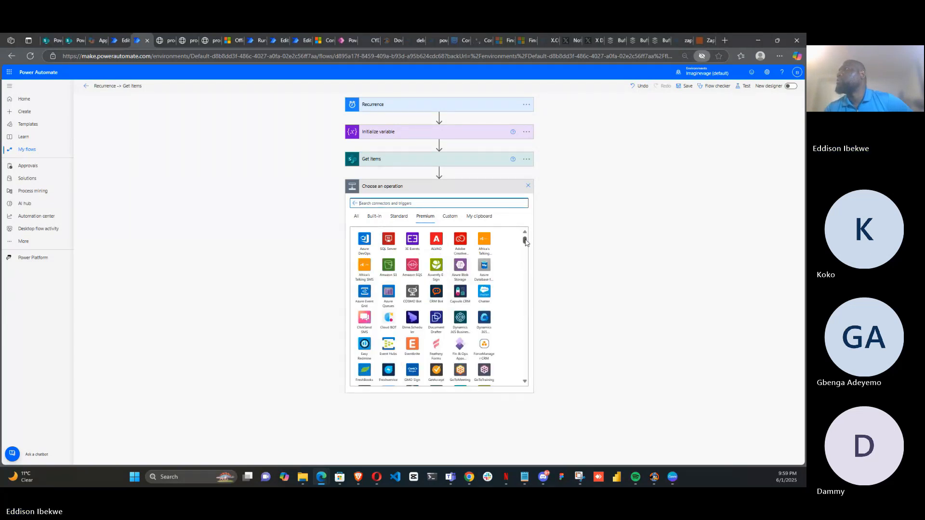
left_click_drag(526, 240, 526, 264)
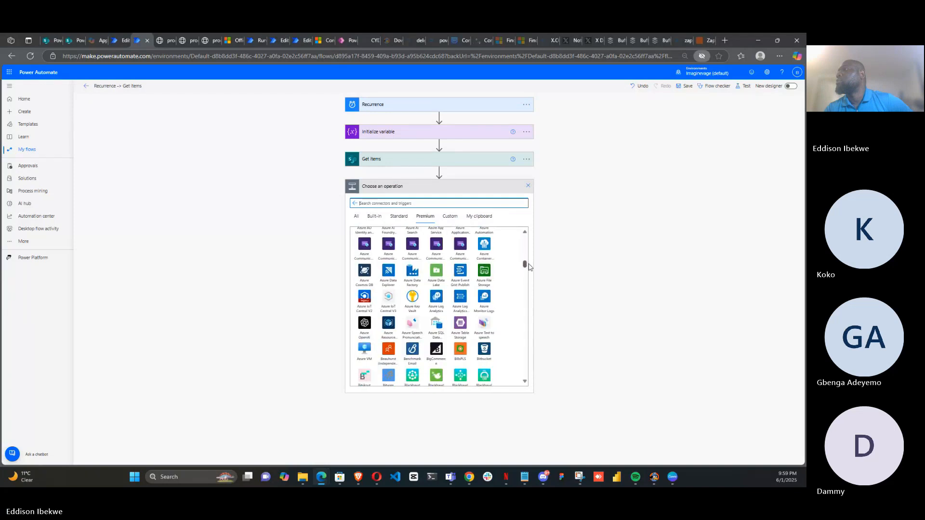
left_click(398, 218)
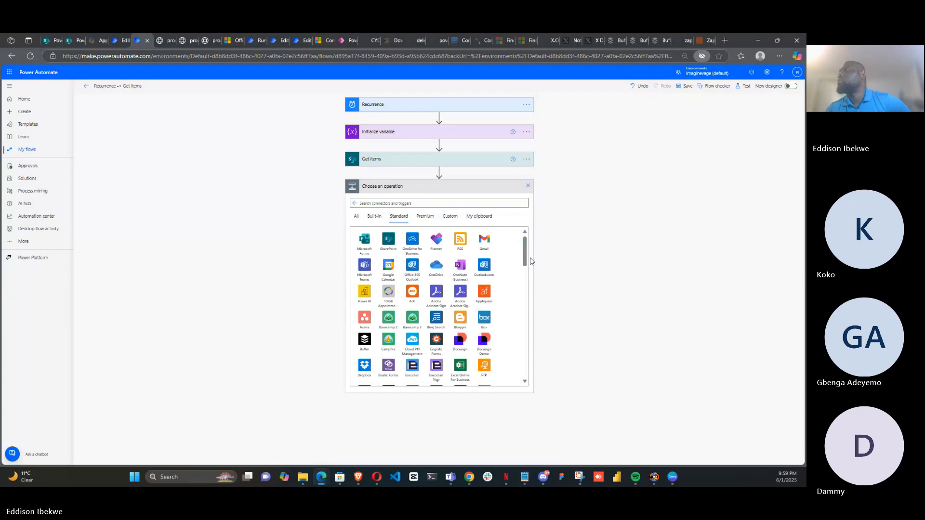
left_click_drag(525, 257, 524, 307)
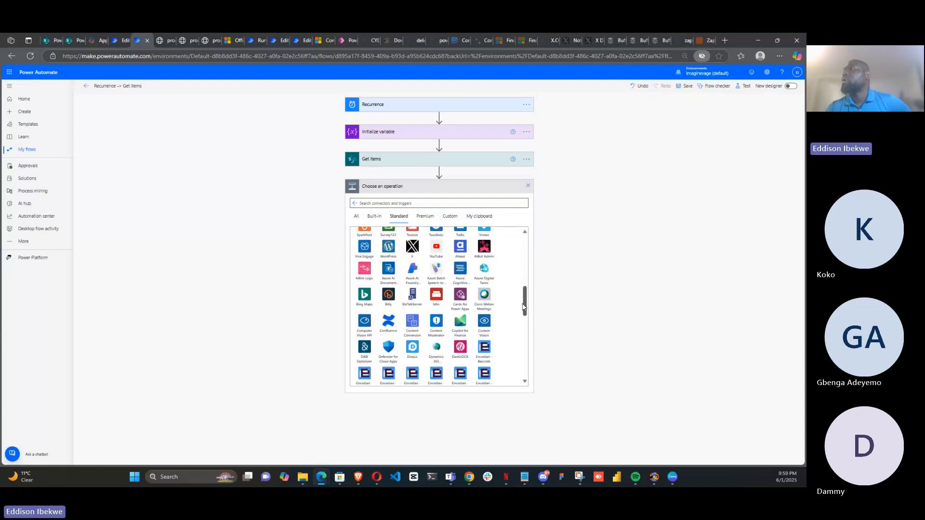
left_click_drag(527, 307, 526, 297)
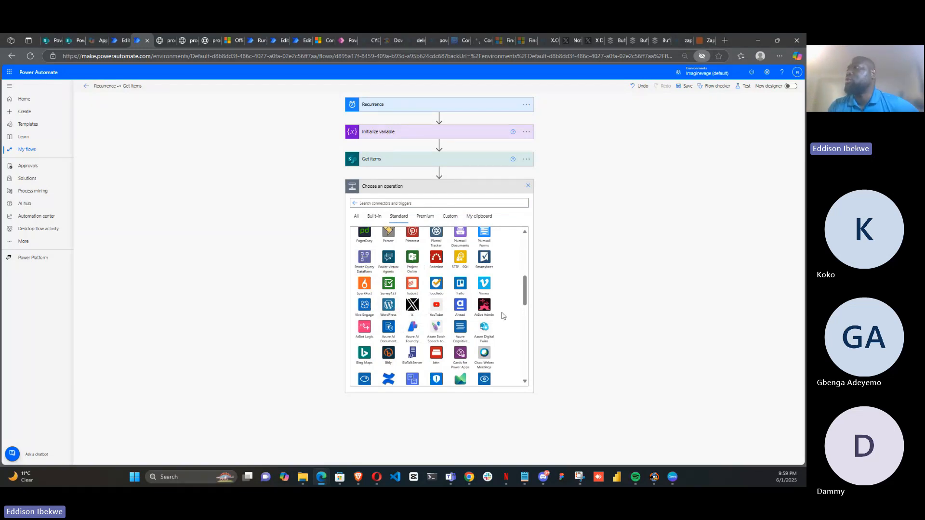
left_click_drag(525, 293, 525, 236)
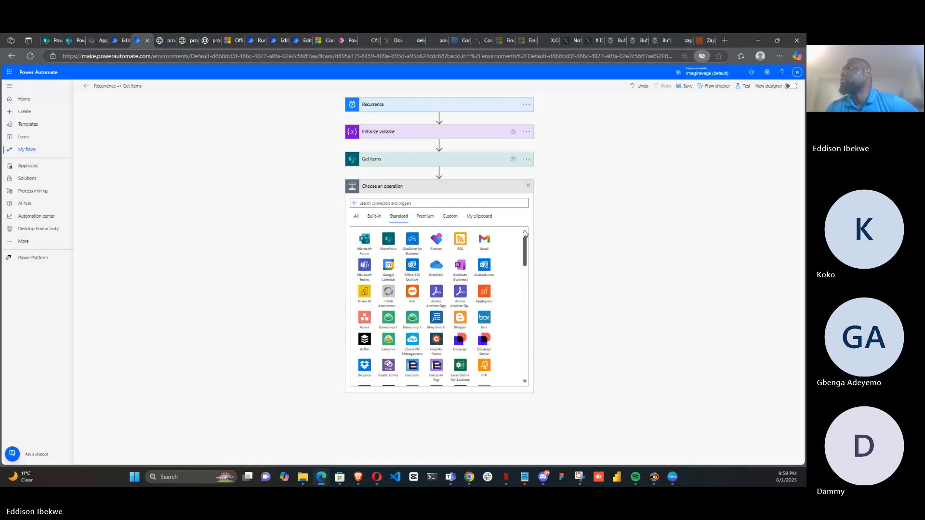
left_click(425, 219)
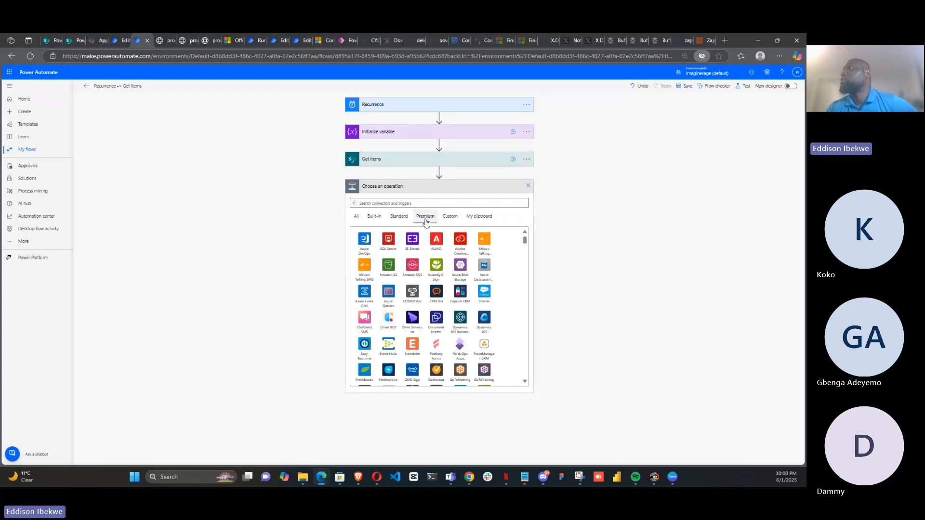
left_click(449, 221)
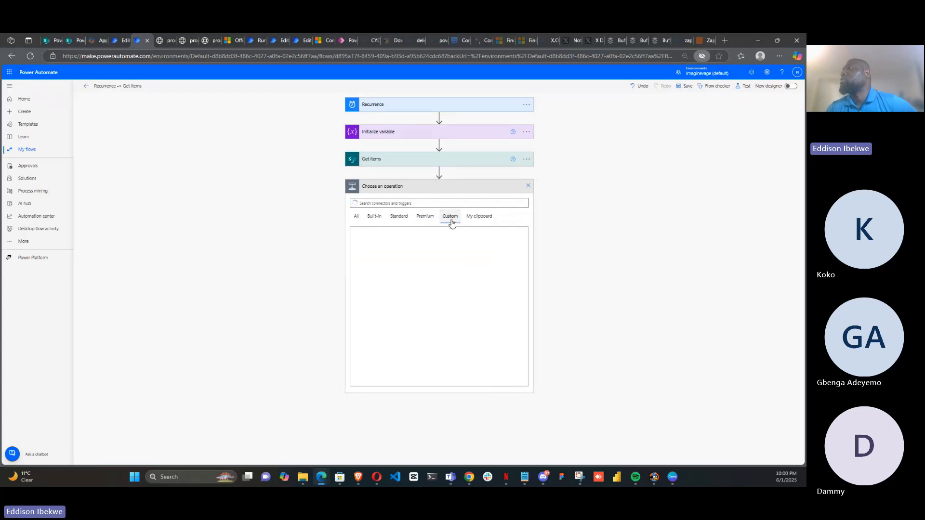
left_click(371, 219)
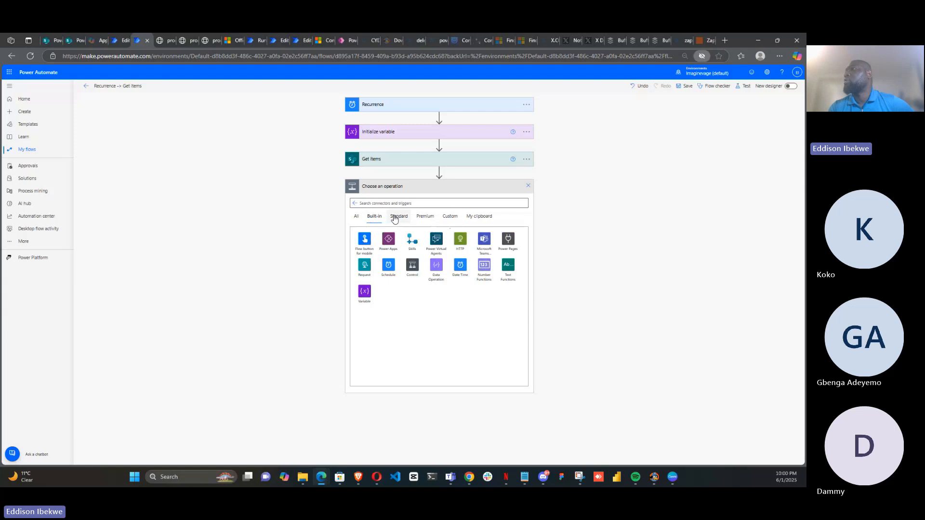
left_click(354, 204)
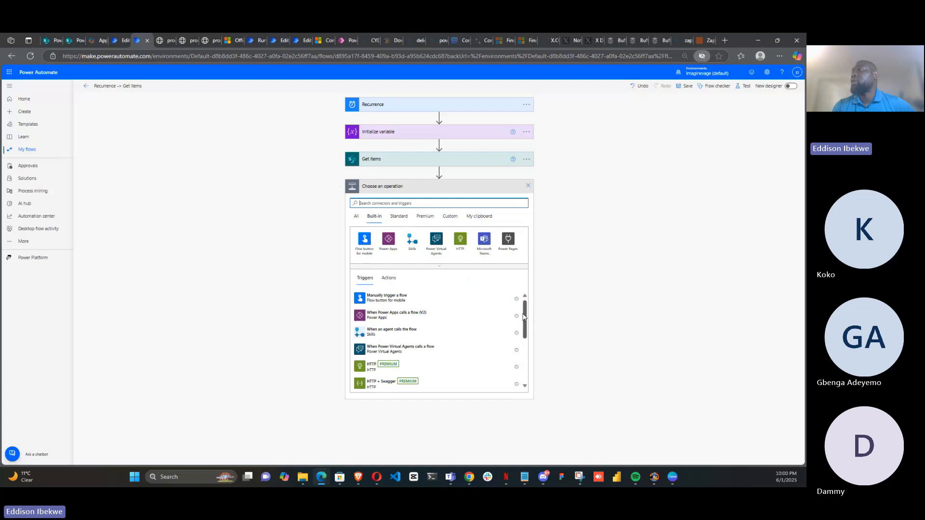
left_click_drag(525, 319, 526, 291)
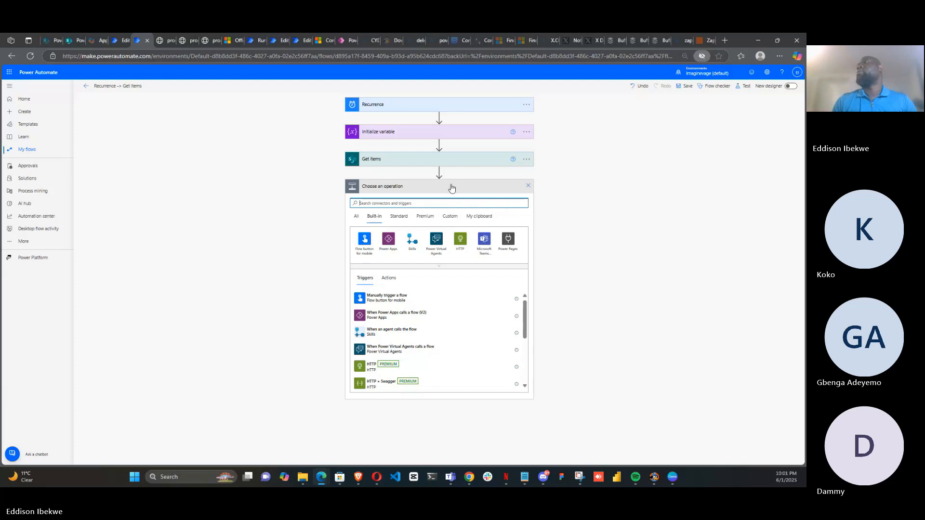
left_click(528, 186)
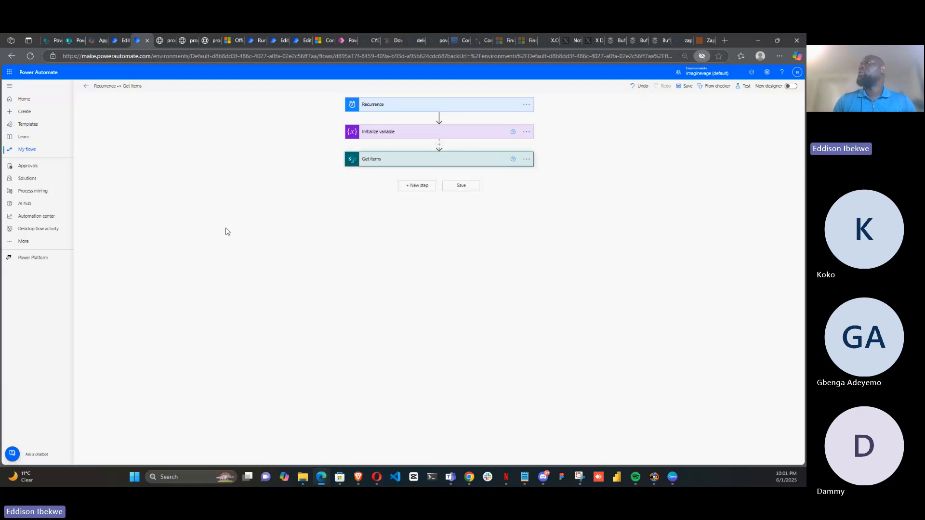
Expand Initialize variable, open its Value expression and clear the expression text
left_click(456, 135)
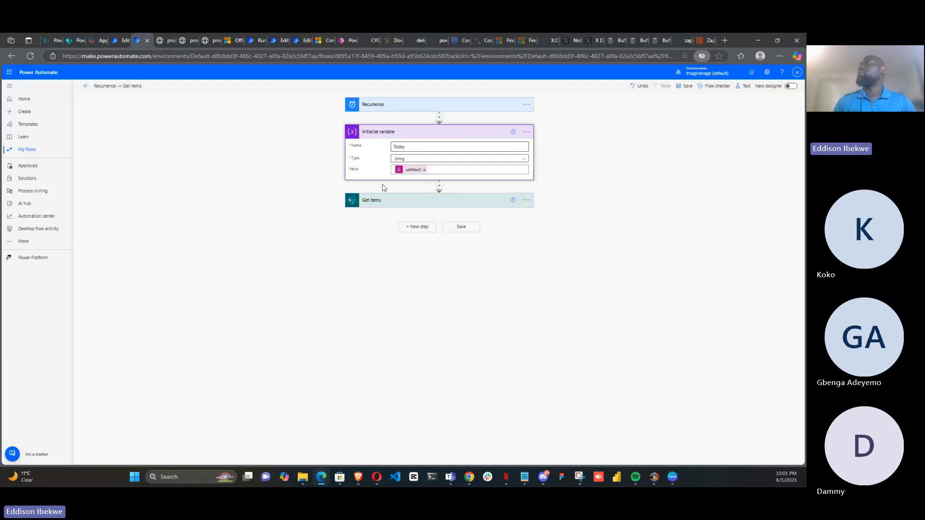
left_click(413, 172)
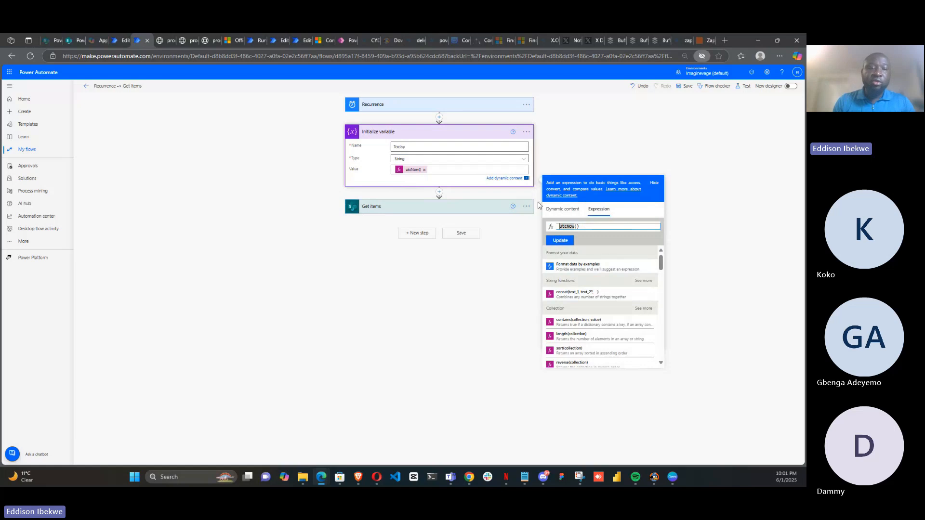
left_click(600, 228)
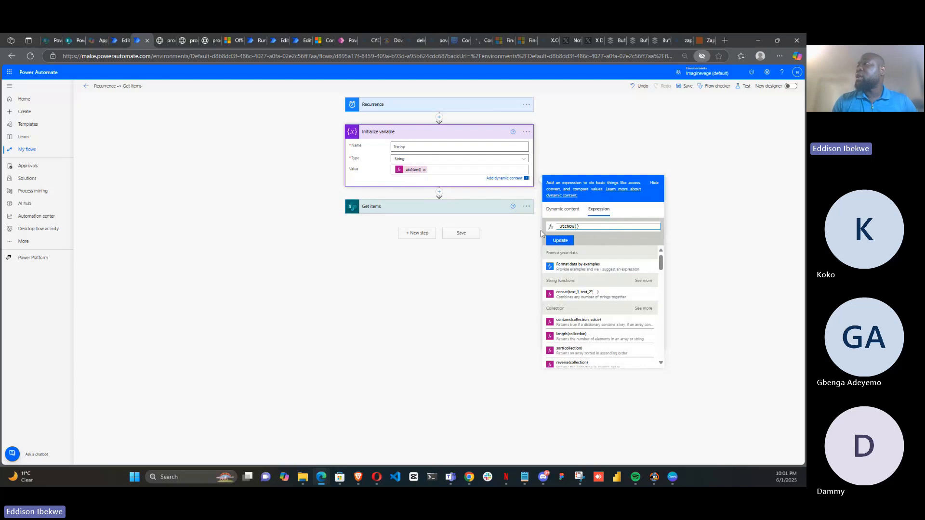
left_click_drag(583, 225, 559, 230)
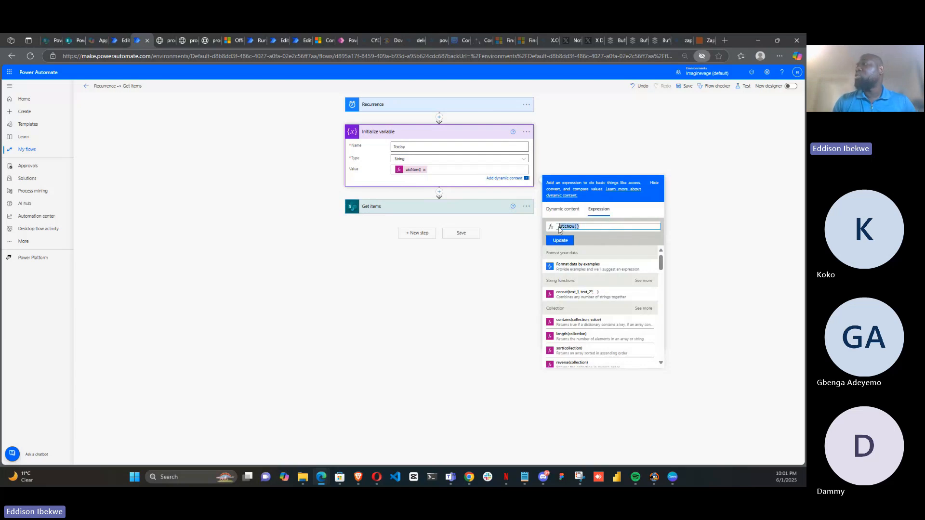
key("BackSpace")
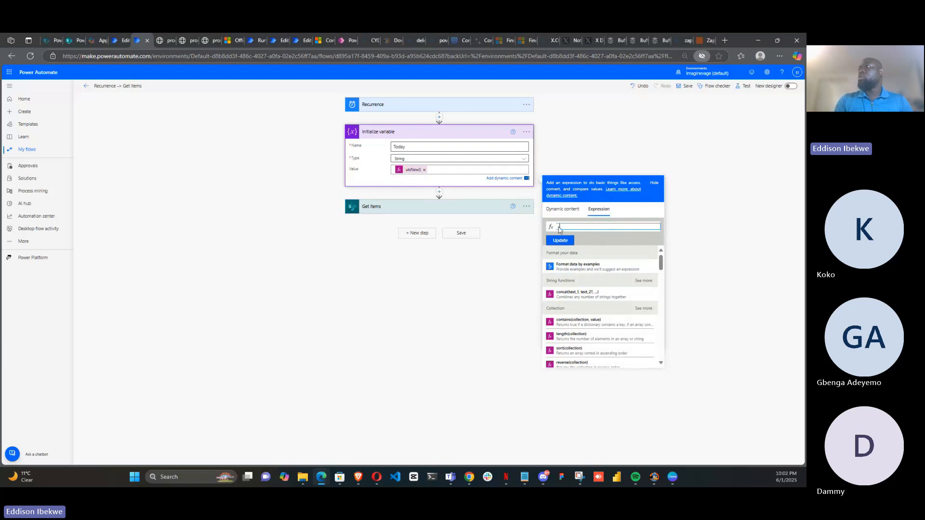
Browse the expression function suggestions by entering the single letters a, b, c, d and e
type("a")
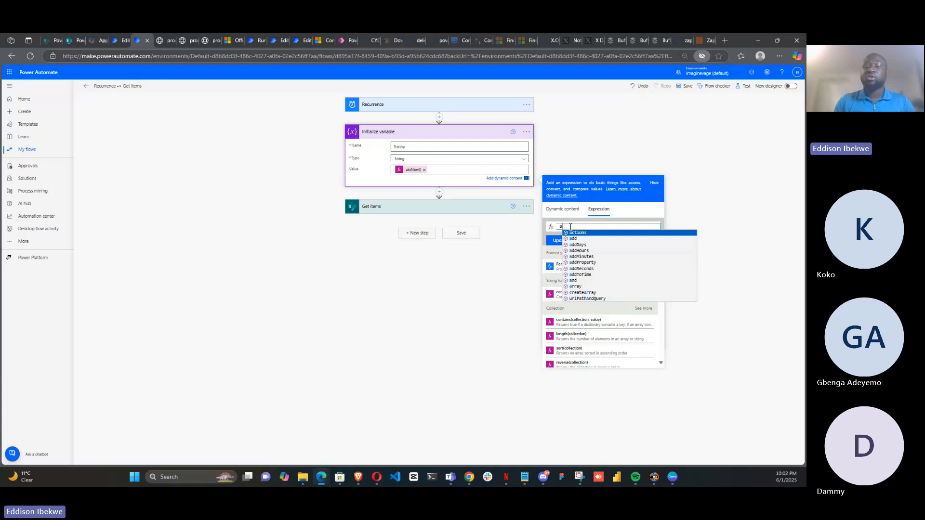
key("BackSpace")
type("b")
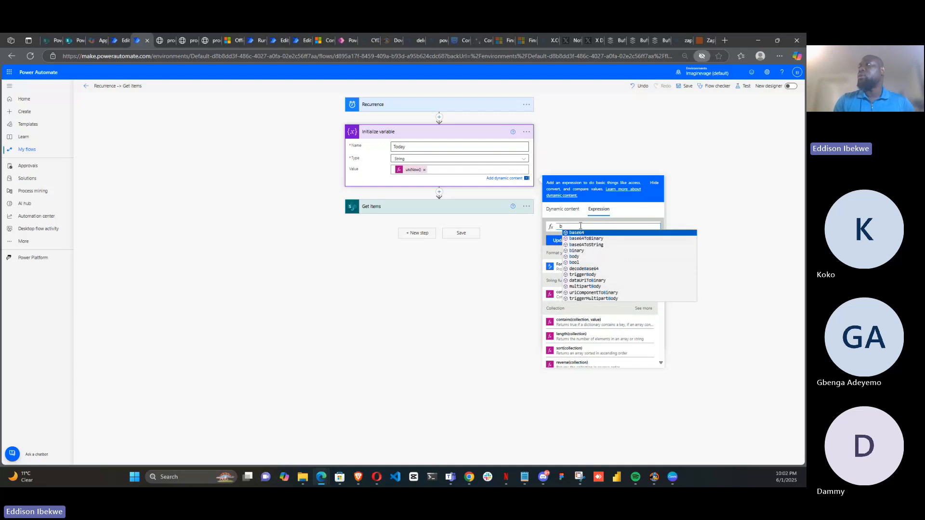
key("BackSpace")
type("c")
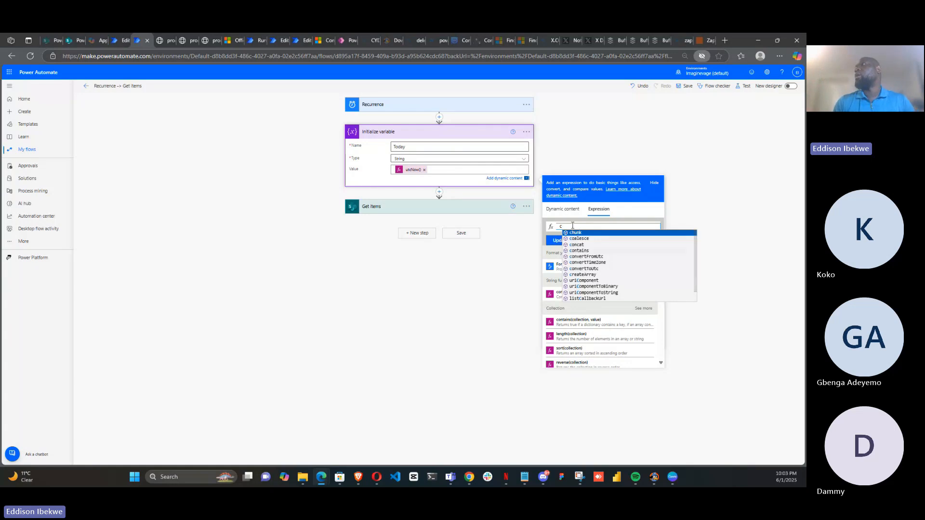
key("BackSpace")
type("d")
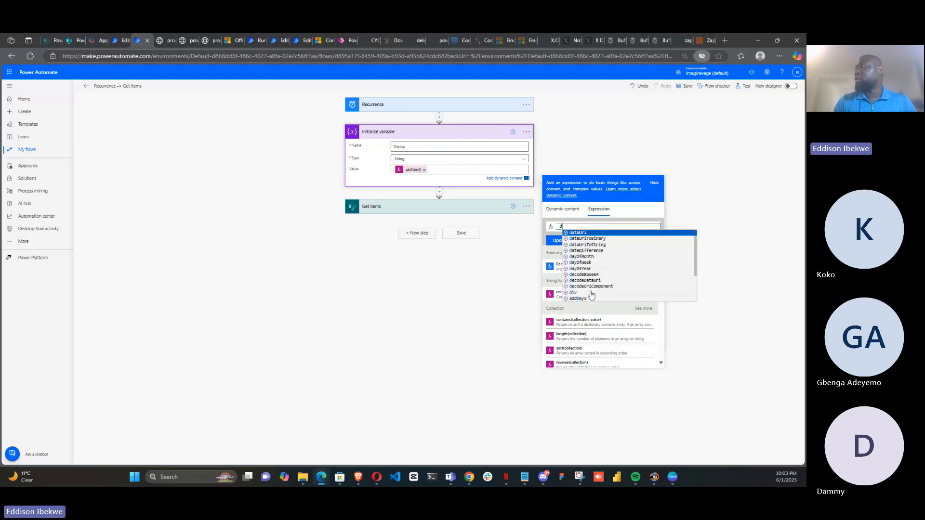
key("BackSpace")
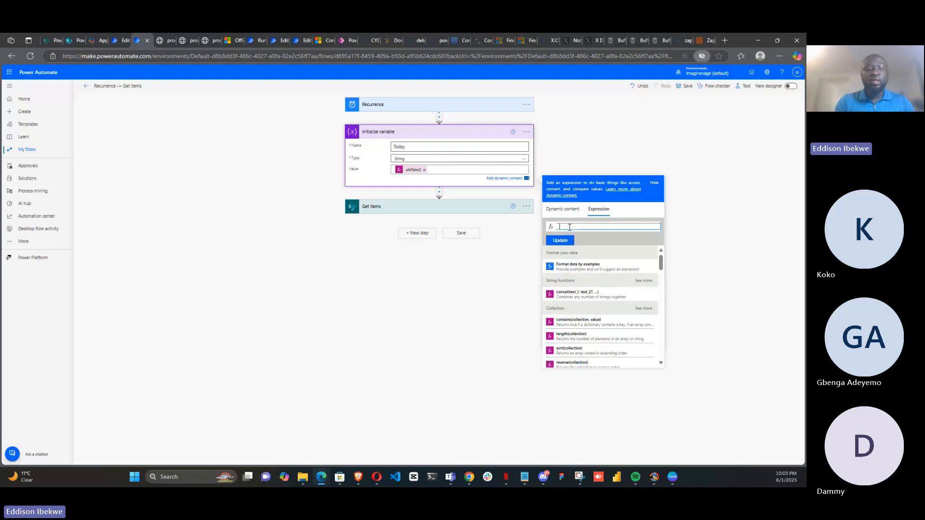
type("e")
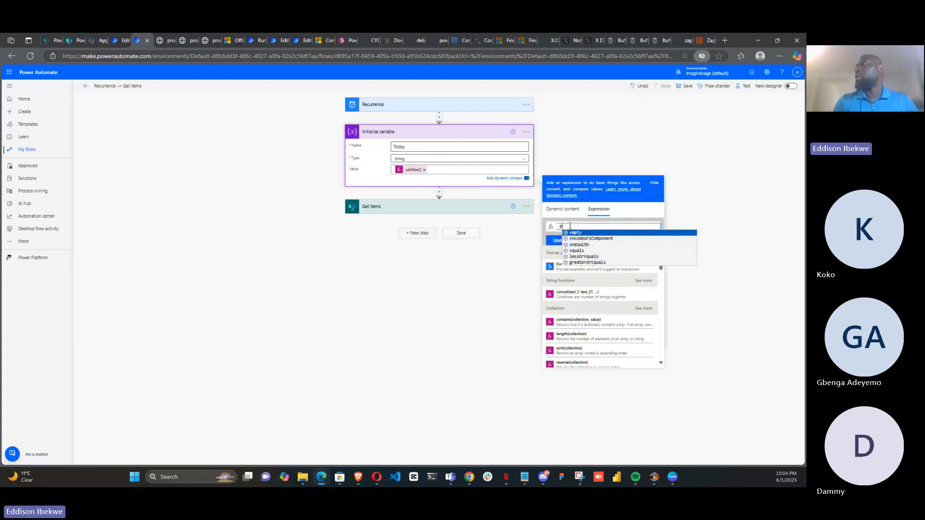
key("BackSpace")
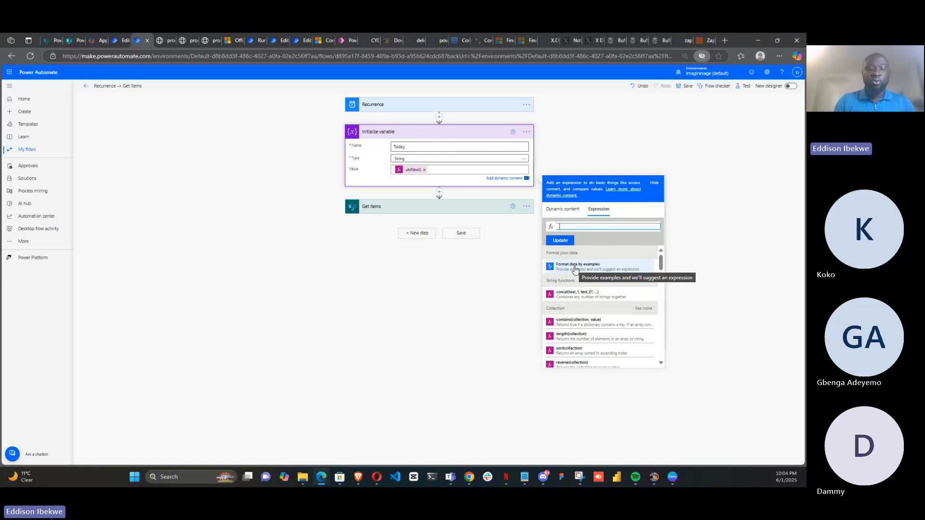
Re-enter utcNow() as the Value expression, then open and close the Format data by examples panel
type("u")
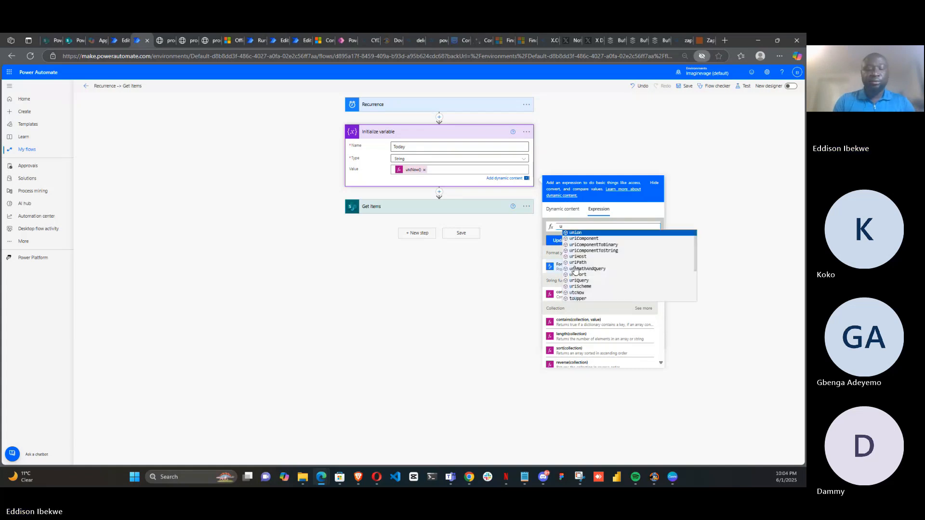
type("tcn")
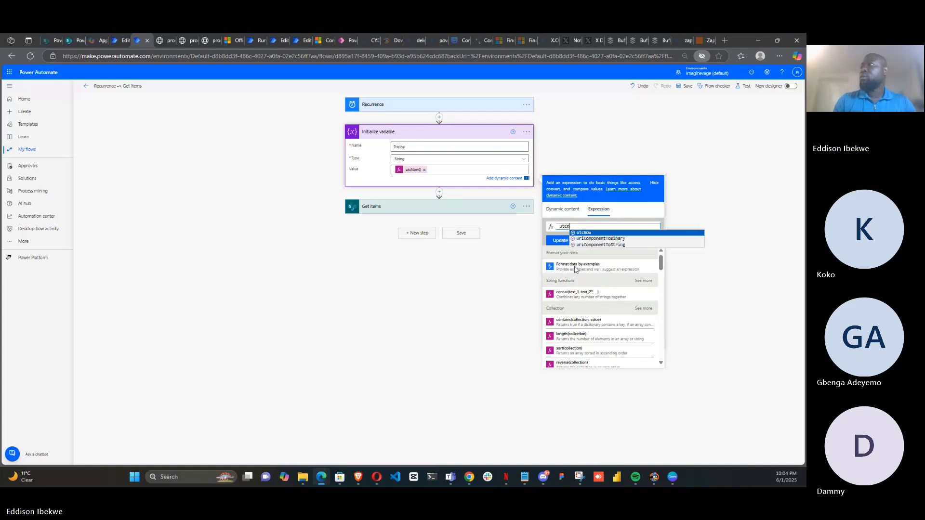
left_click(610, 233)
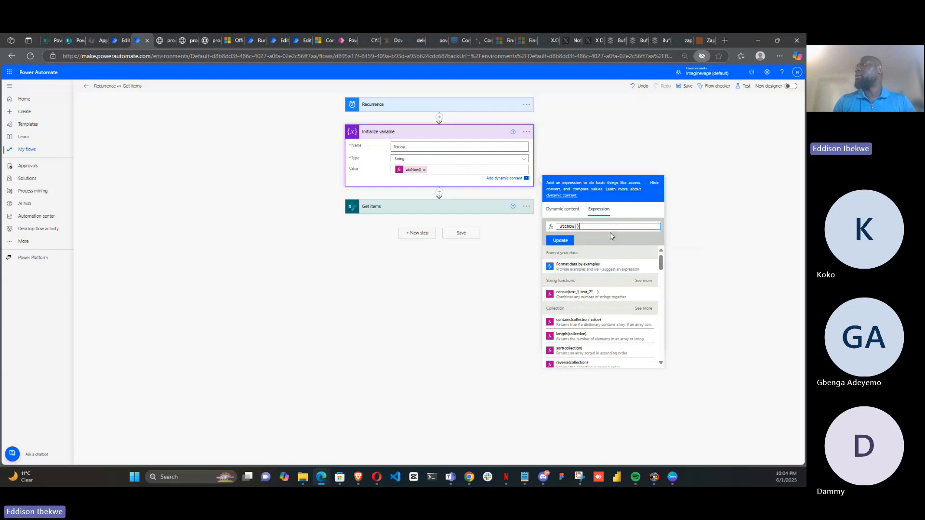
left_click(596, 269)
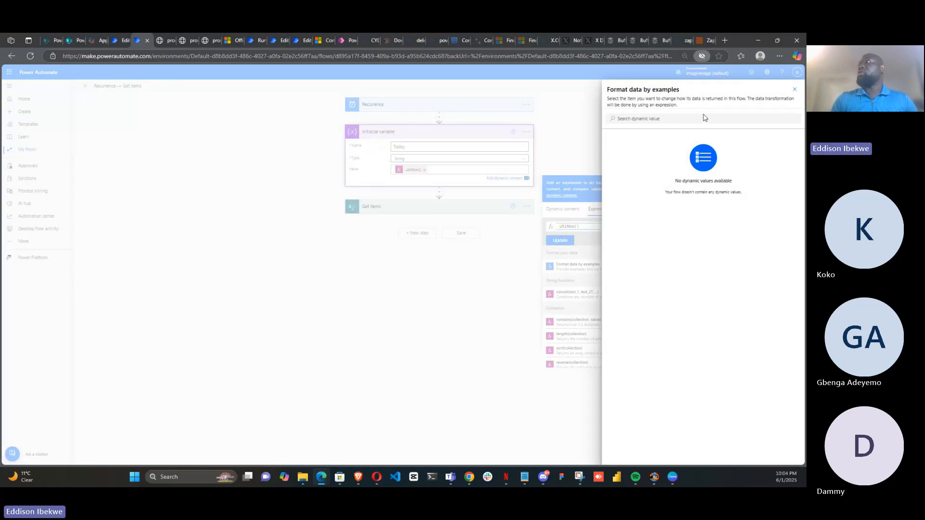
left_click(795, 92)
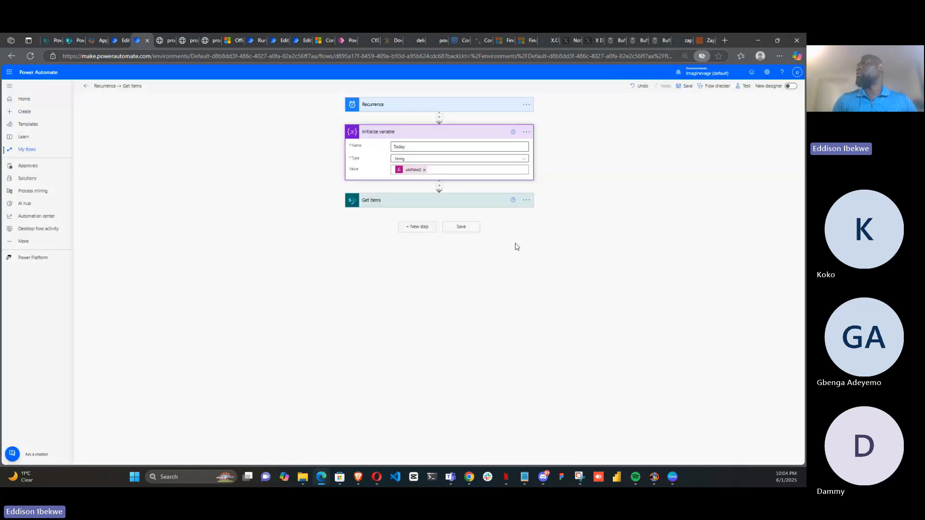
Add a Compose action as a new step after Get items
left_click(417, 226)
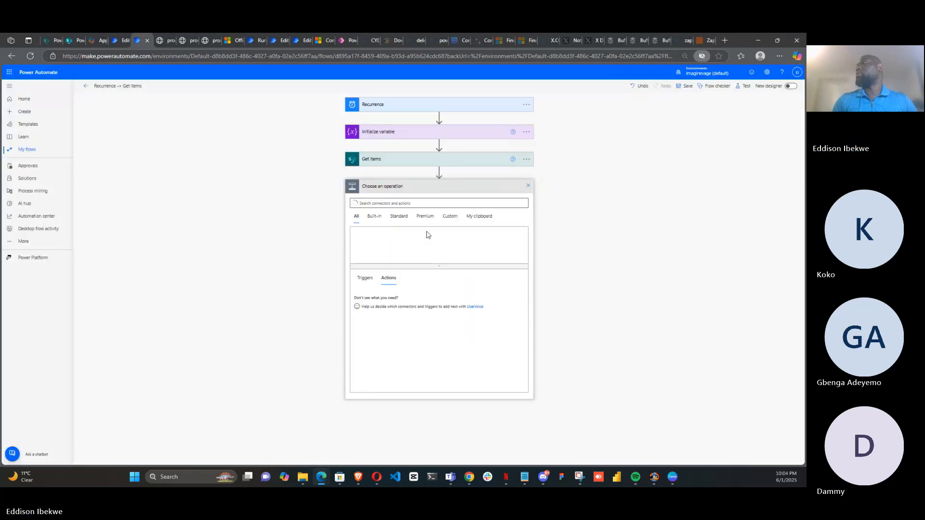
left_click(373, 203)
type("co")
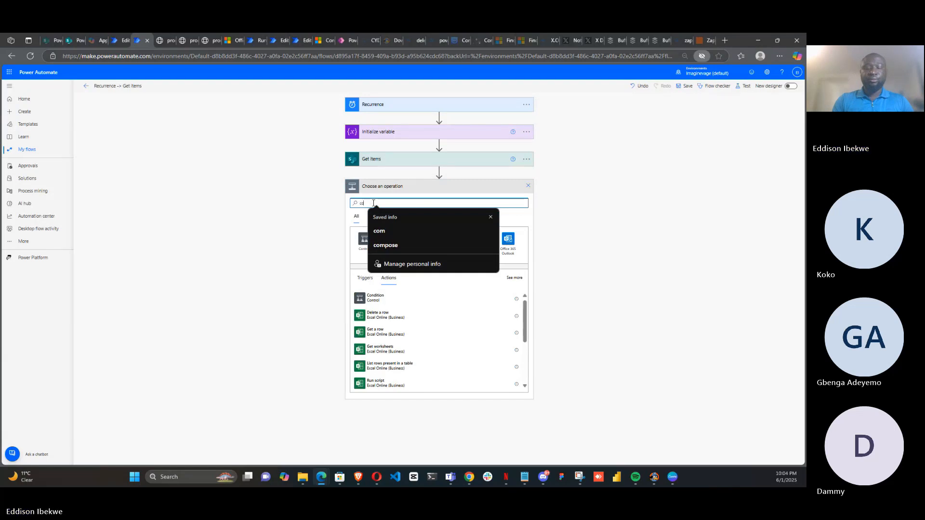
type("mpose")
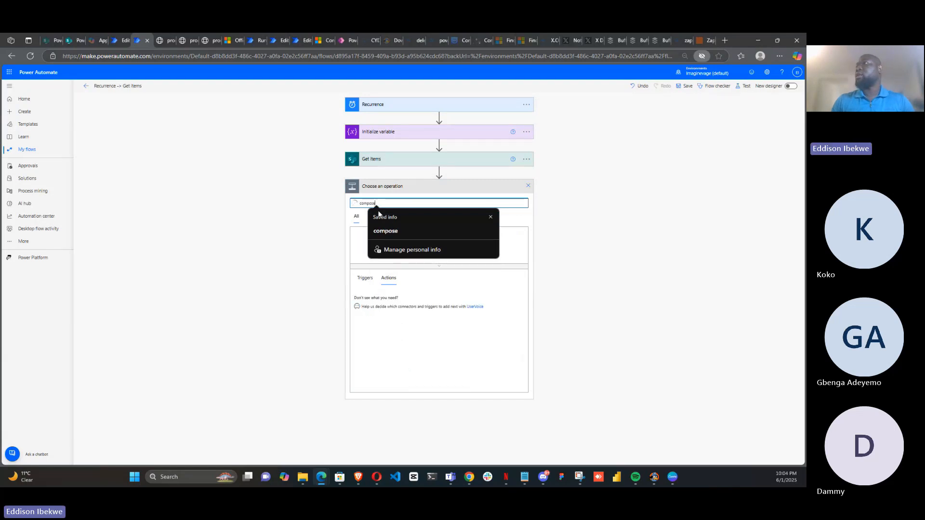
left_click(386, 233)
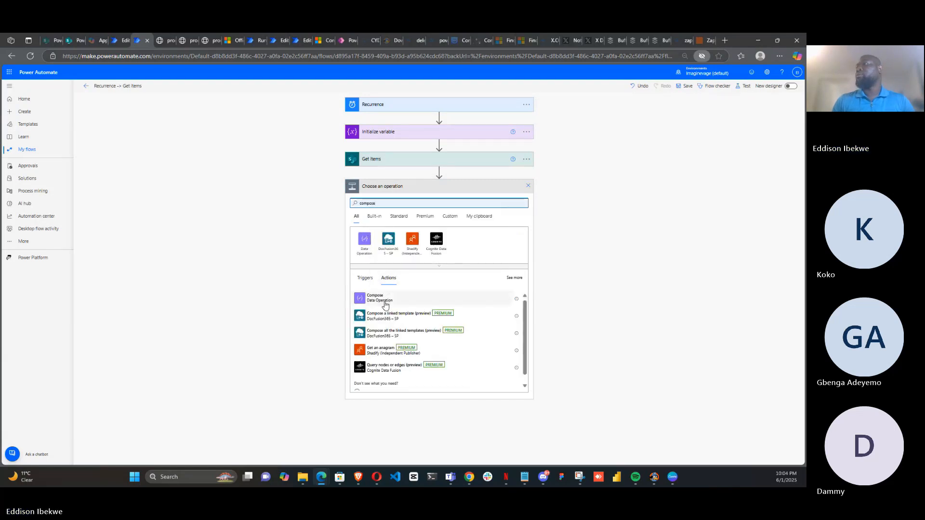
left_click(379, 298)
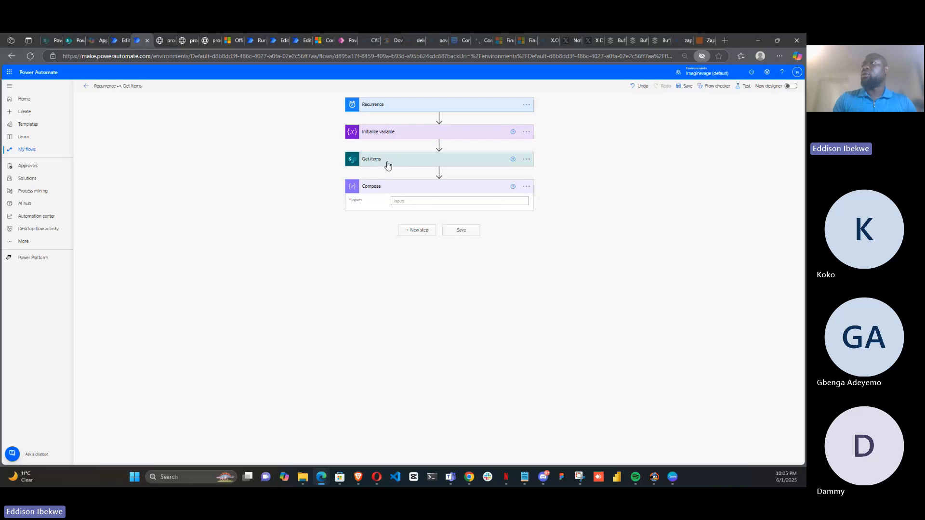
Open Format data by examples from the Compose input's expression options and choose the Today variable to format
left_click(476, 200)
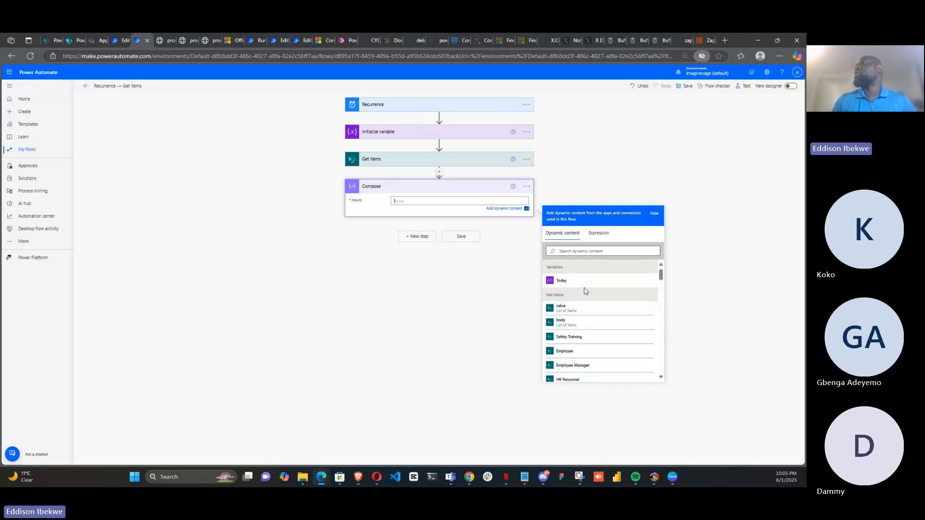
left_click(601, 234)
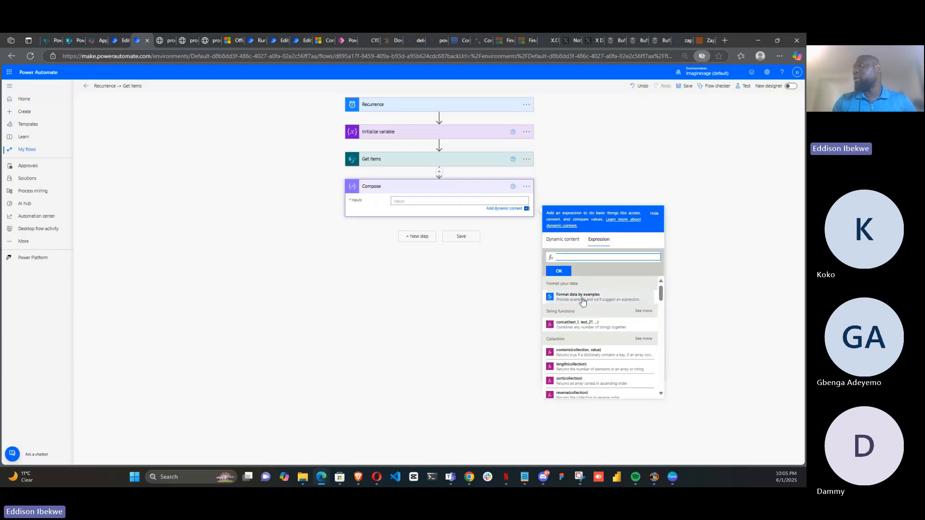
left_click(583, 301)
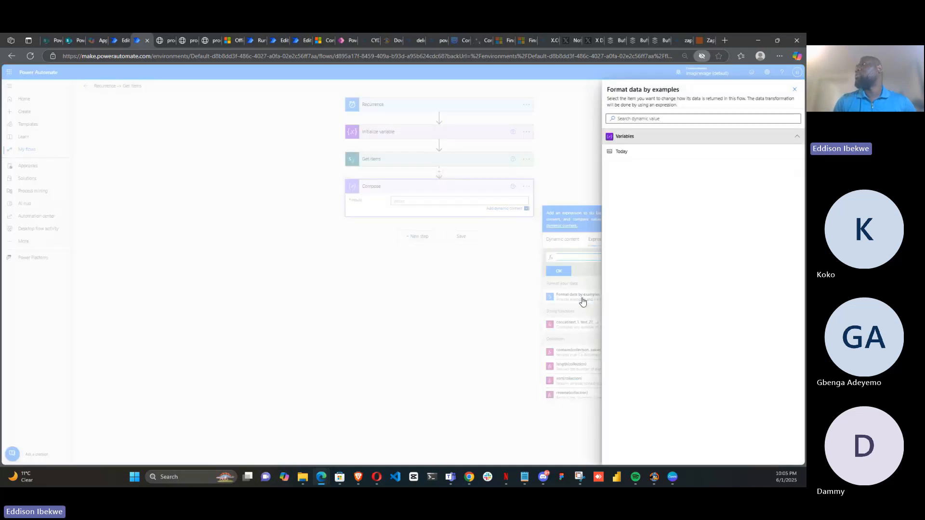
left_click(630, 154)
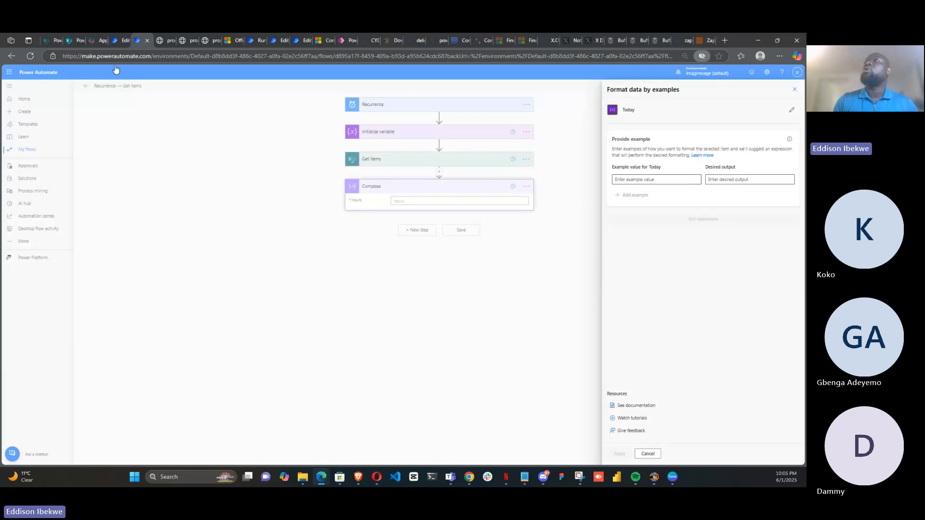
left_click(71, 42)
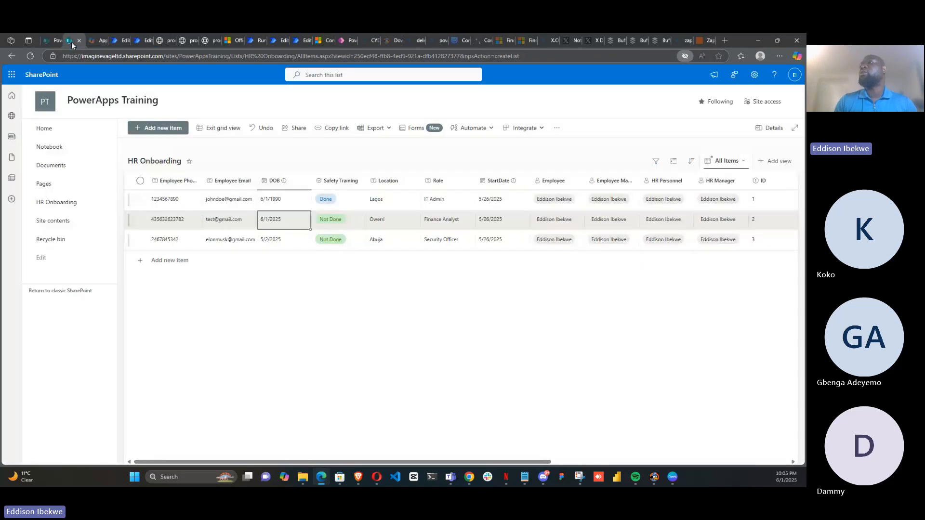
left_click(136, 39)
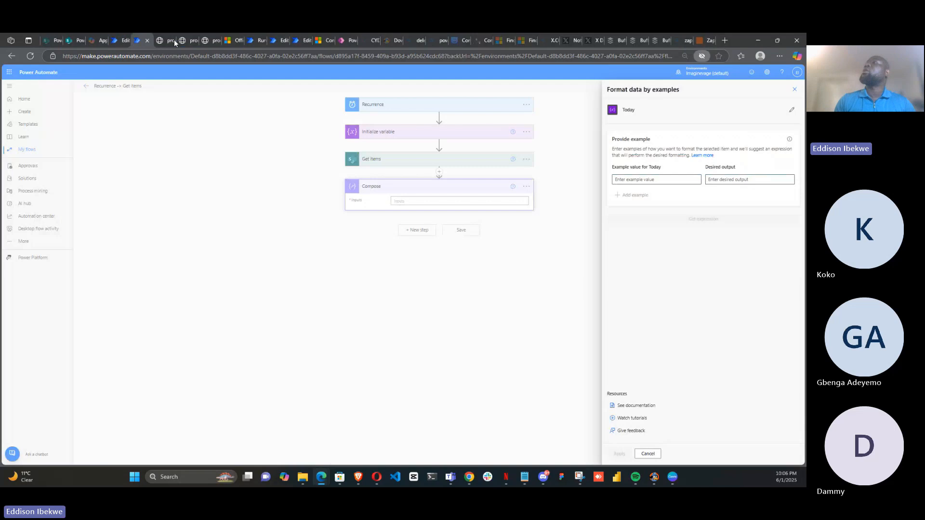
left_click(625, 181)
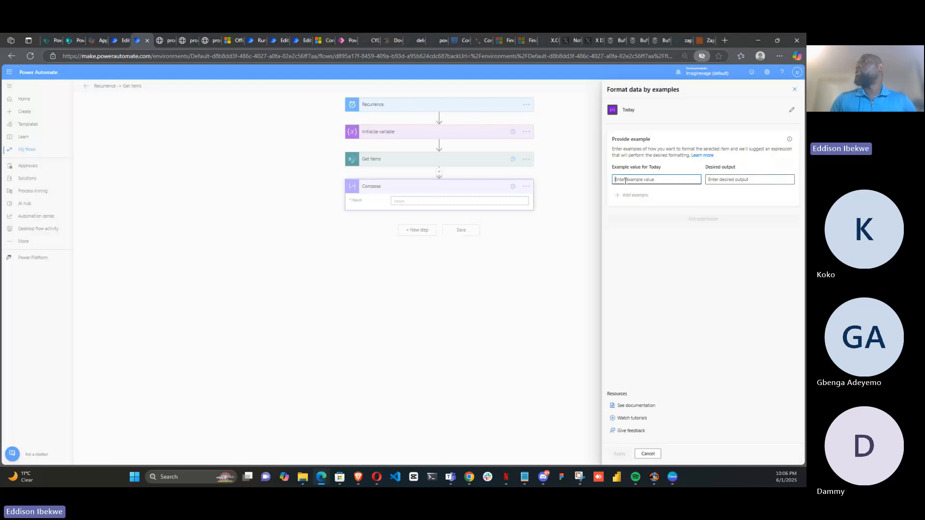
Open the flow's latest run and copy the Today value from the Initialize variable output
left_click(118, 39)
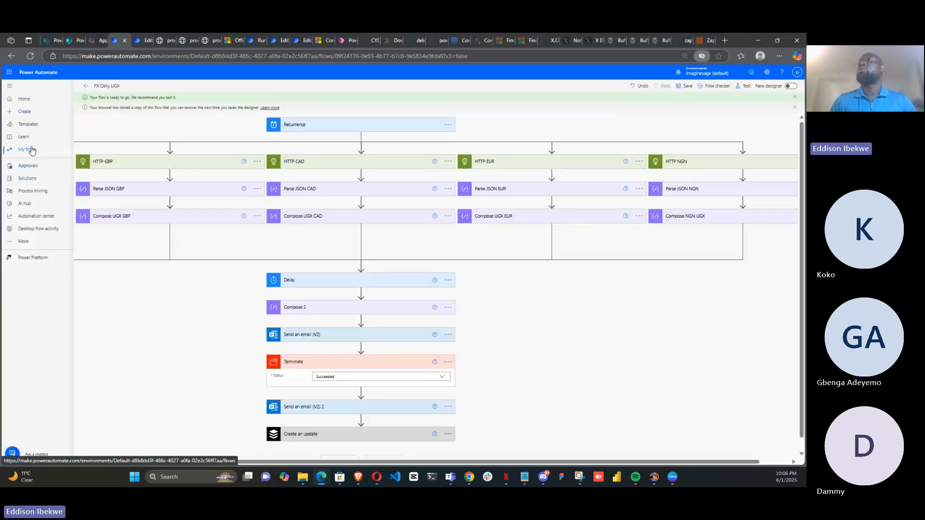
left_click(32, 150)
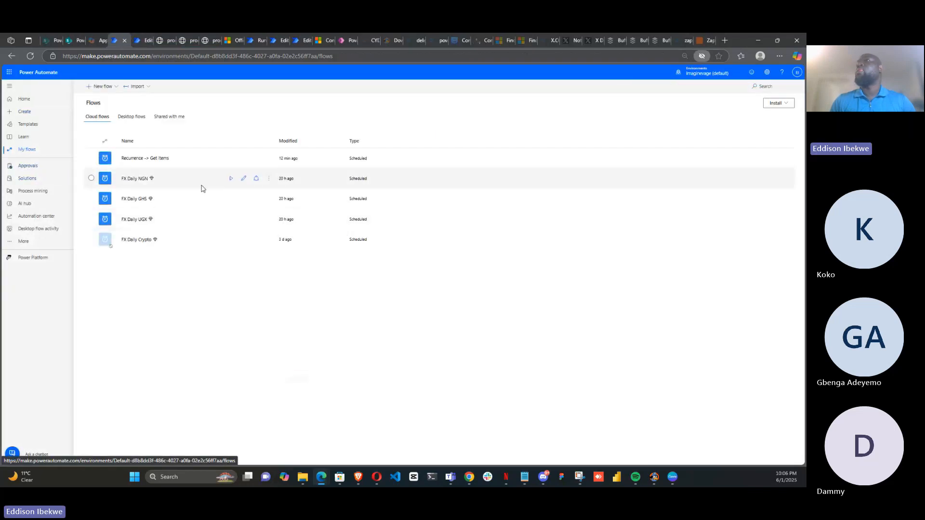
left_click(131, 162)
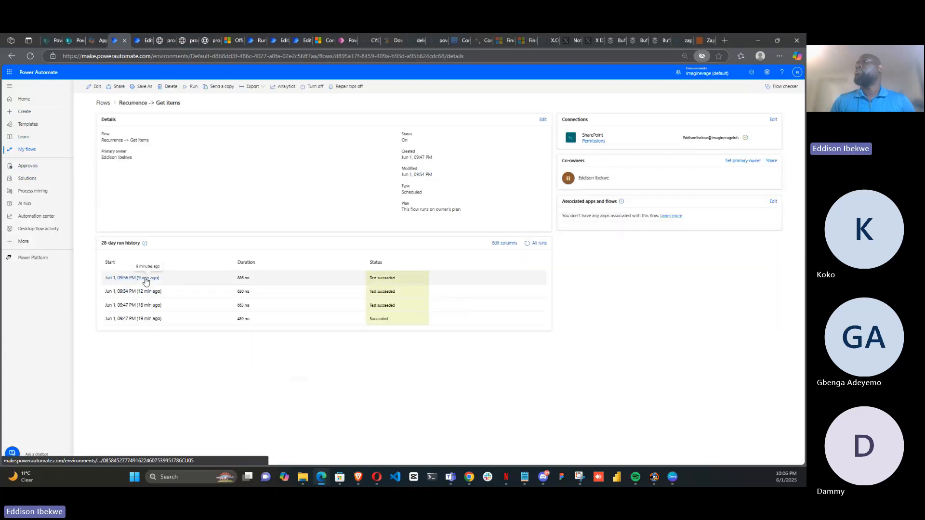
left_click(145, 278)
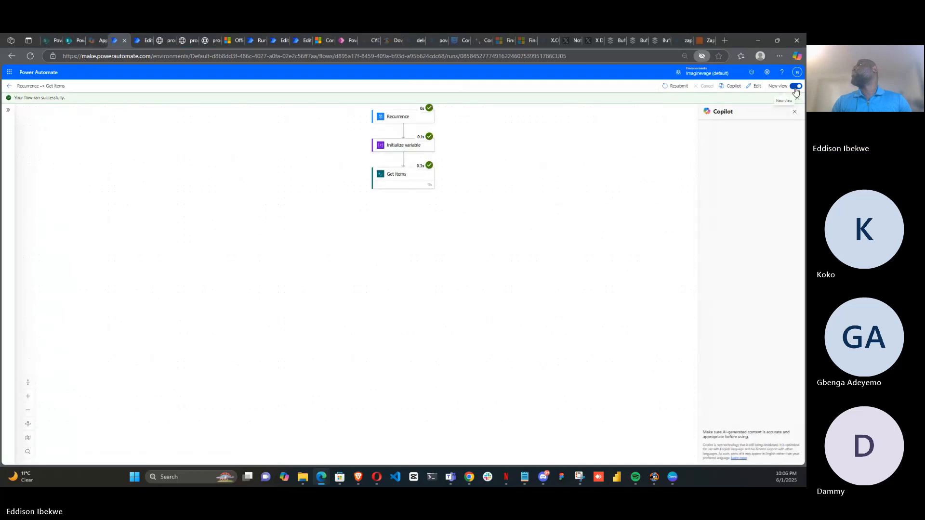
left_click(795, 87)
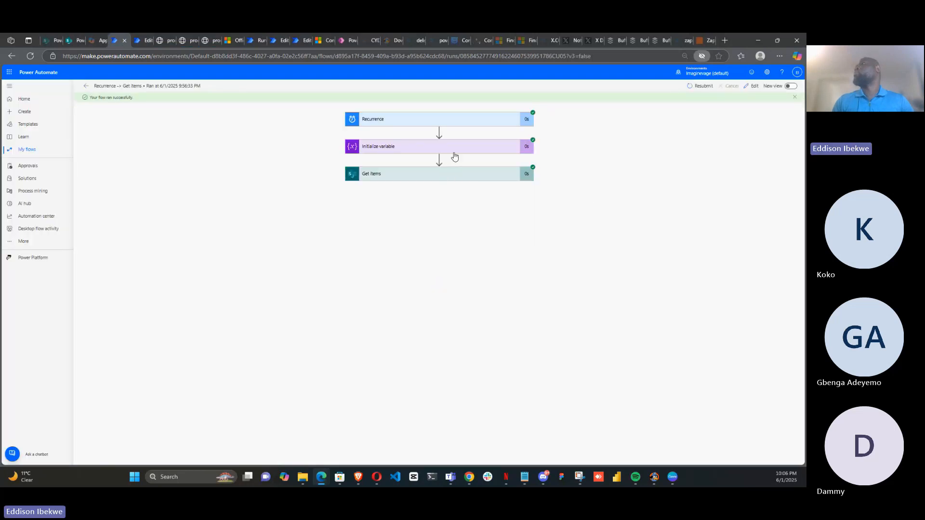
left_click(454, 156)
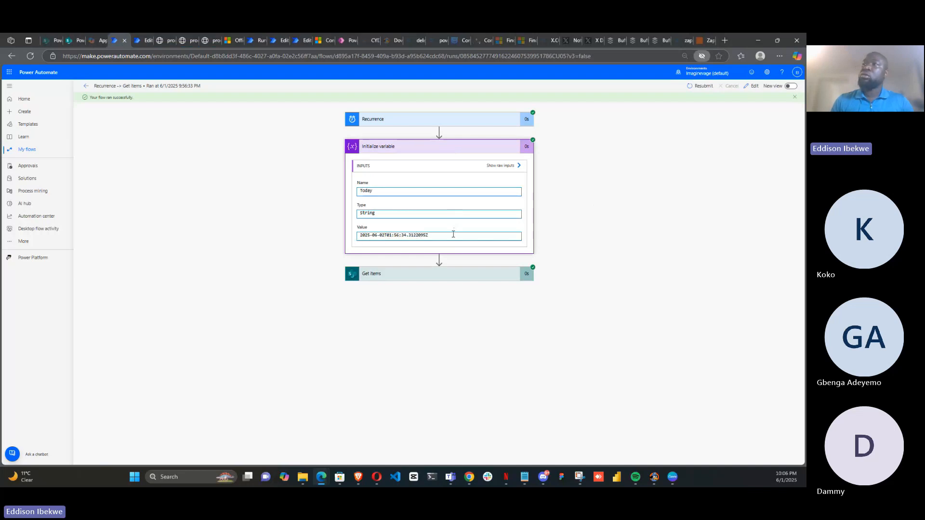
left_click_drag(437, 236, 358, 237)
key("ctrl+c")
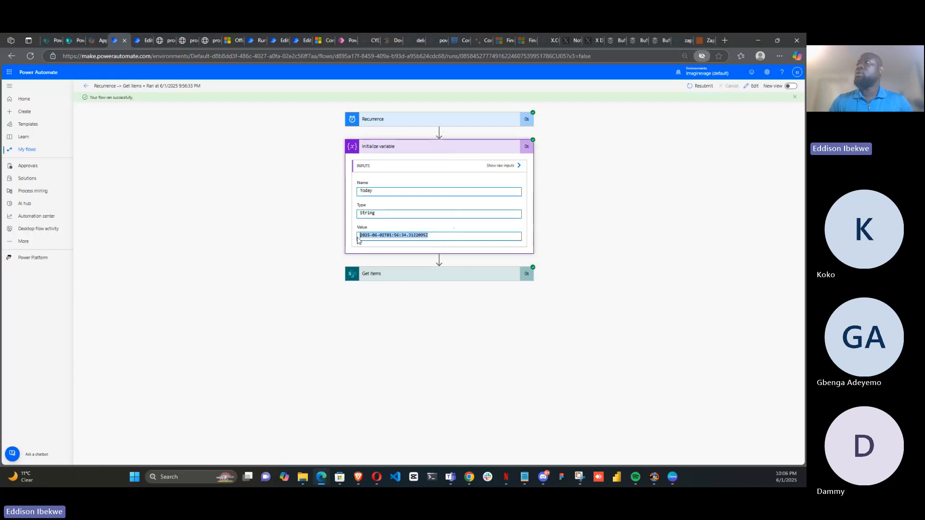
Paste the copied value as the example for Today, set the desired output to 6/2/2025, and generate the expression
left_click(145, 40)
left_click(620, 181)
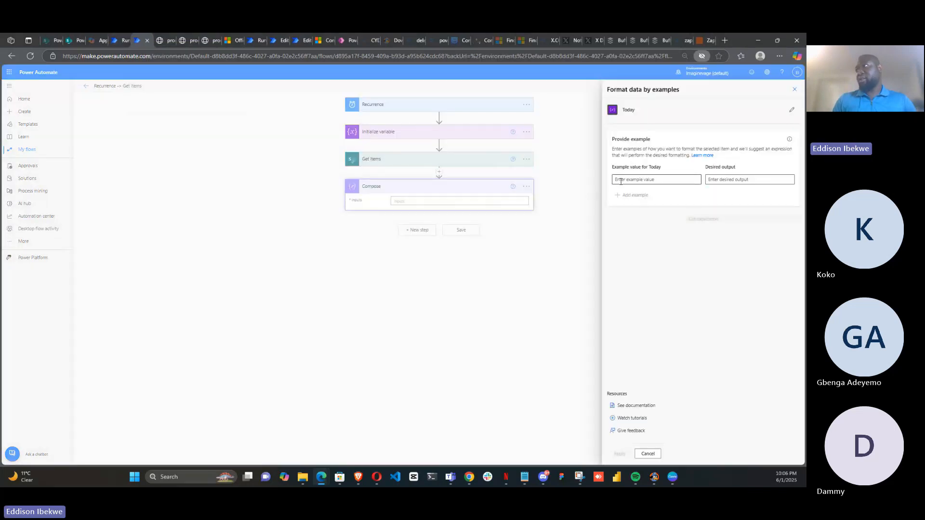
key("ctrl+v")
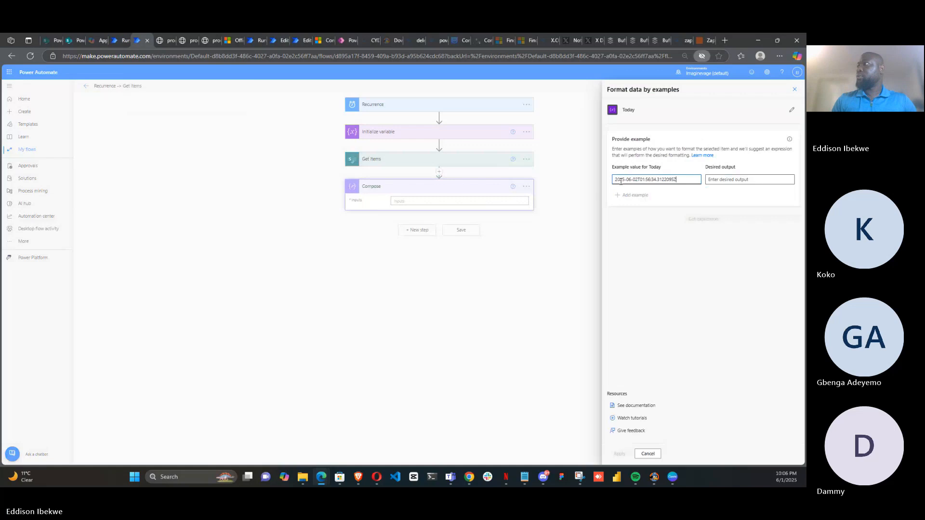
left_click(716, 183)
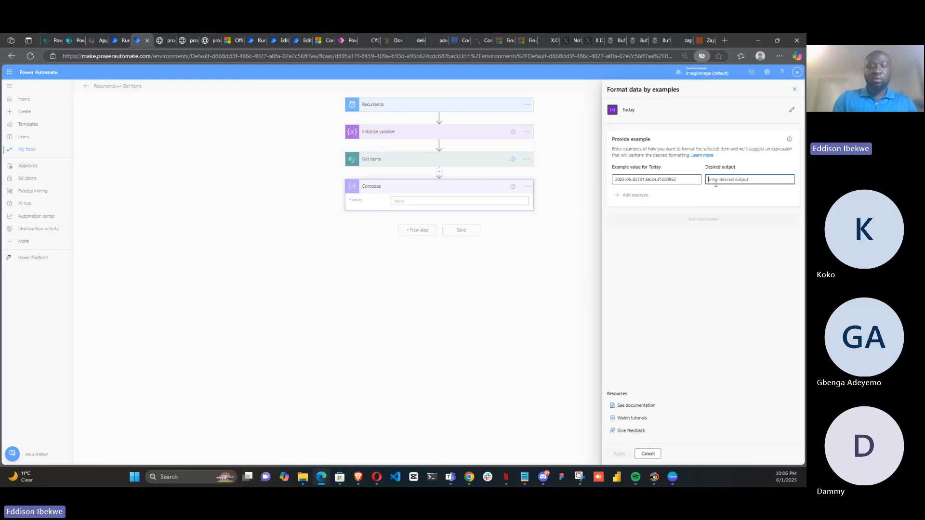
type("6/")
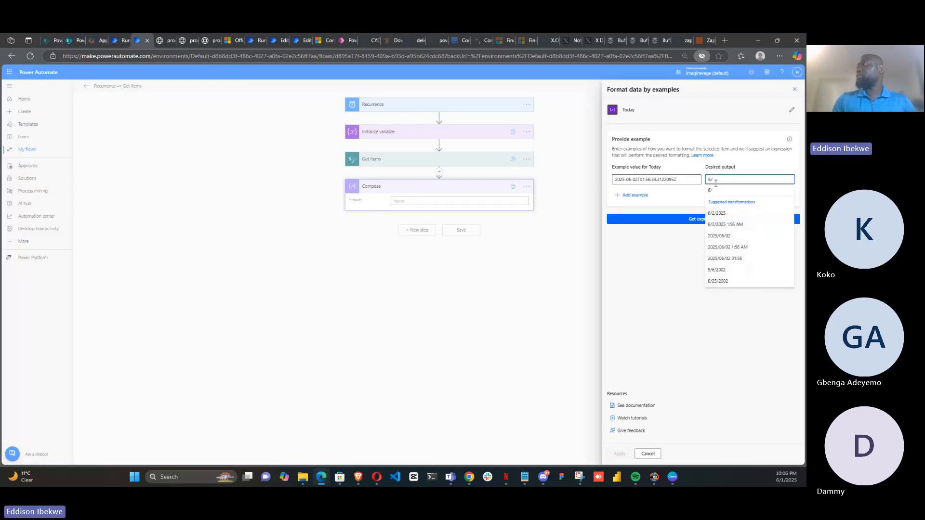
left_click(731, 213)
left_click(715, 223)
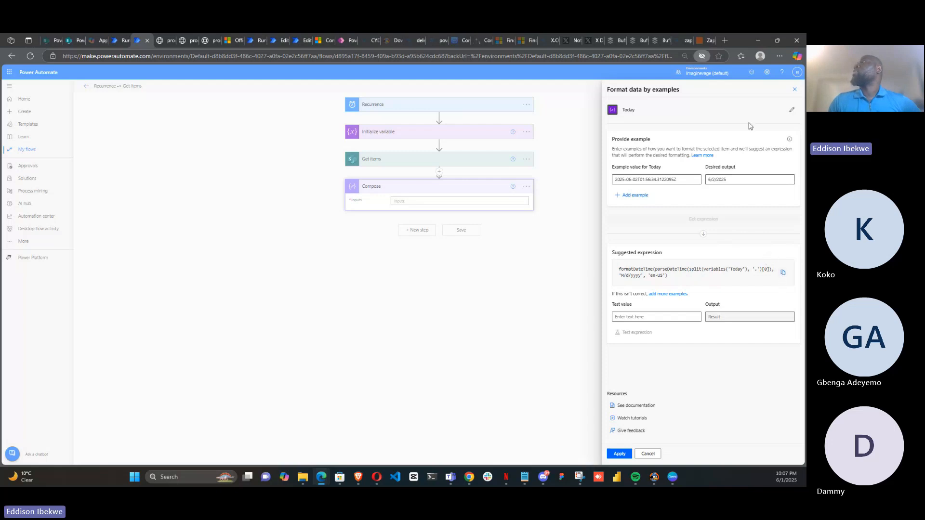
Replace the utcNow() Value of Initialize variable with the suggested formatDateTime expression
left_click(794, 92)
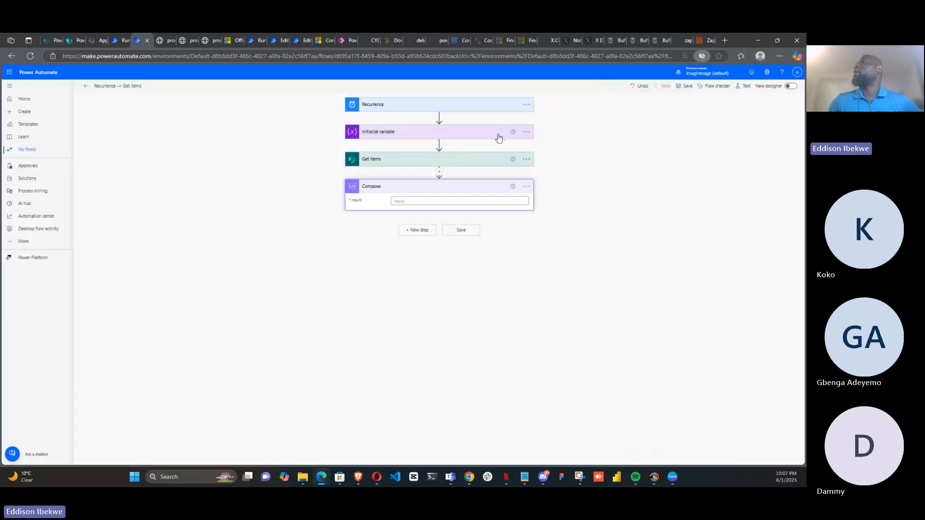
left_click(492, 134)
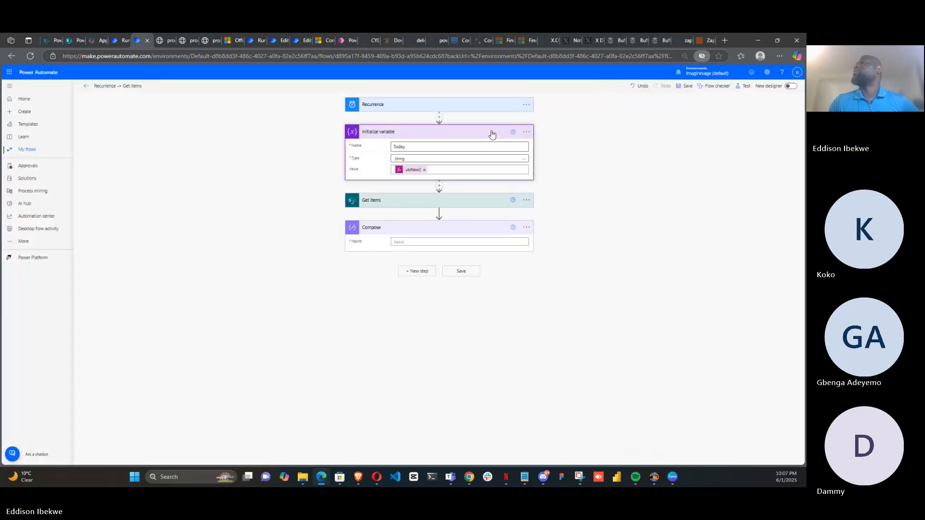
left_click(424, 171)
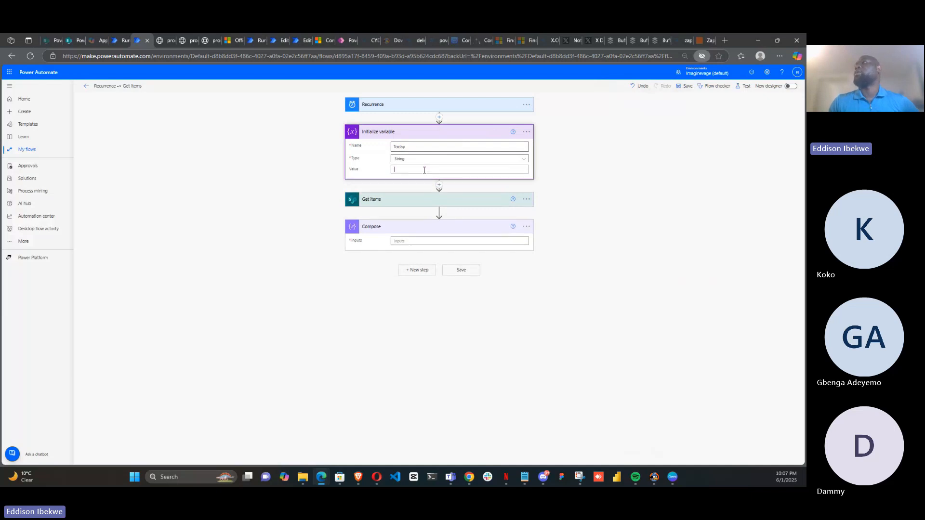
left_click(598, 202)
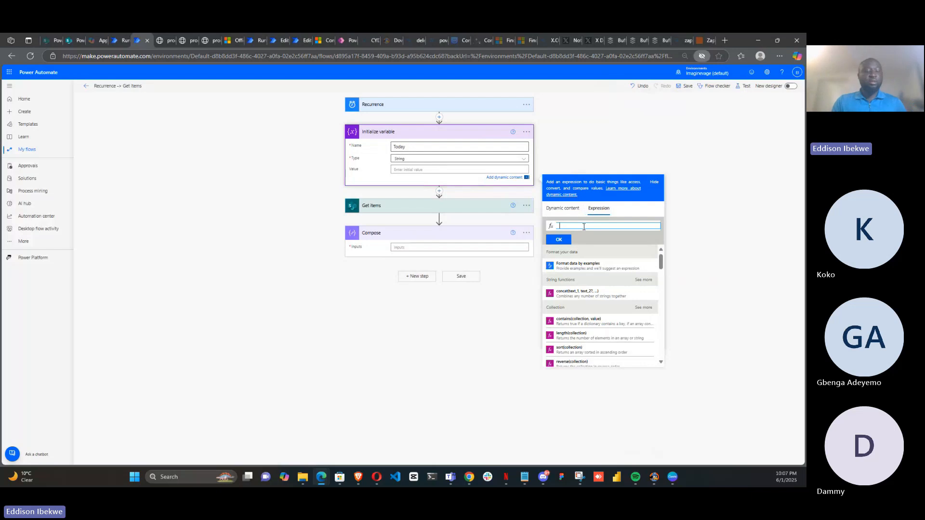
key("ctrl+v")
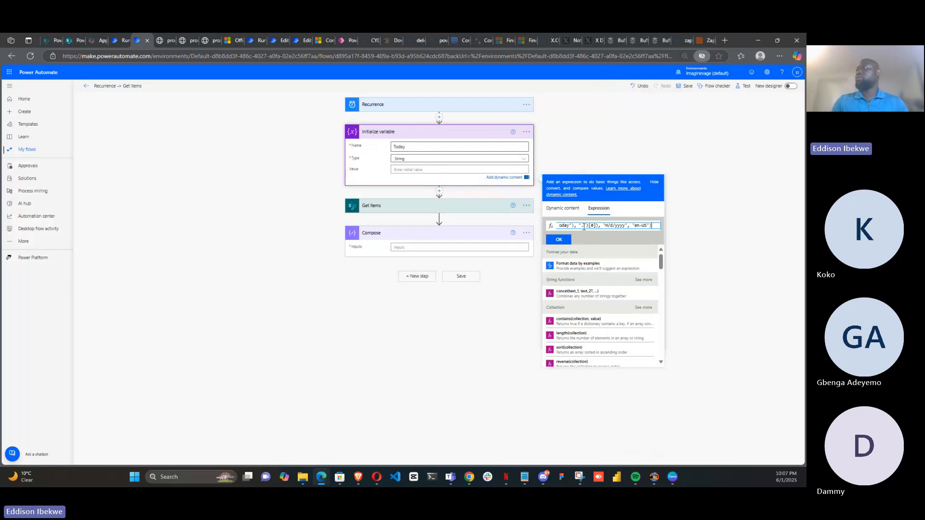
left_click(557, 240)
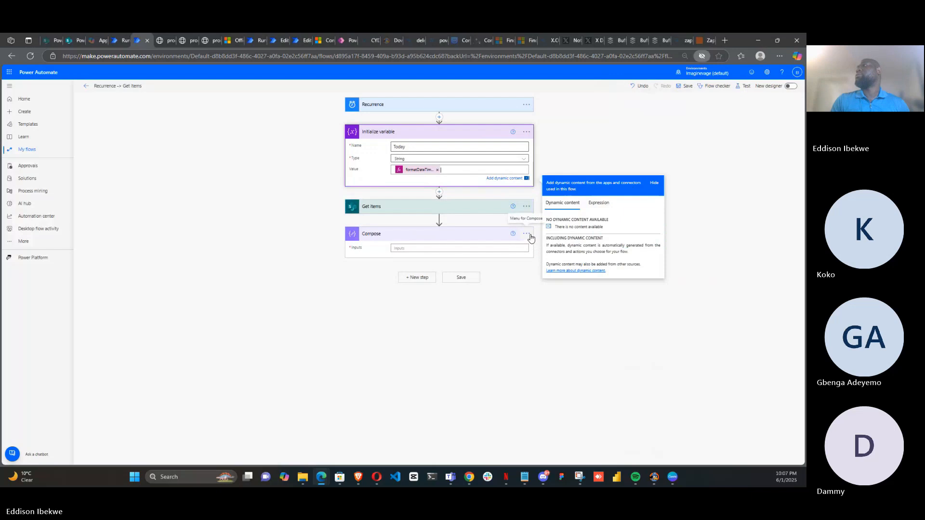
Set the Compose inputs to the Get items value, then save and test the flow with a recently used trigger
left_click(495, 248)
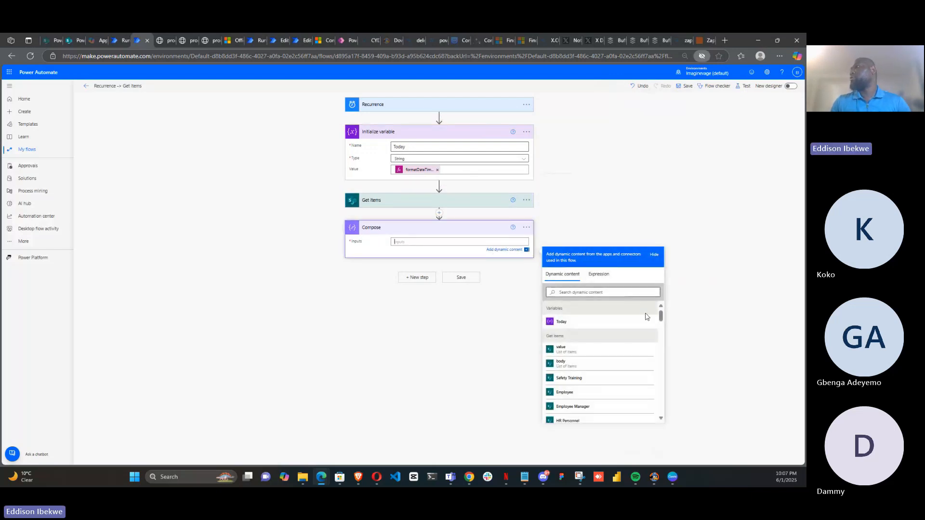
left_click(602, 352)
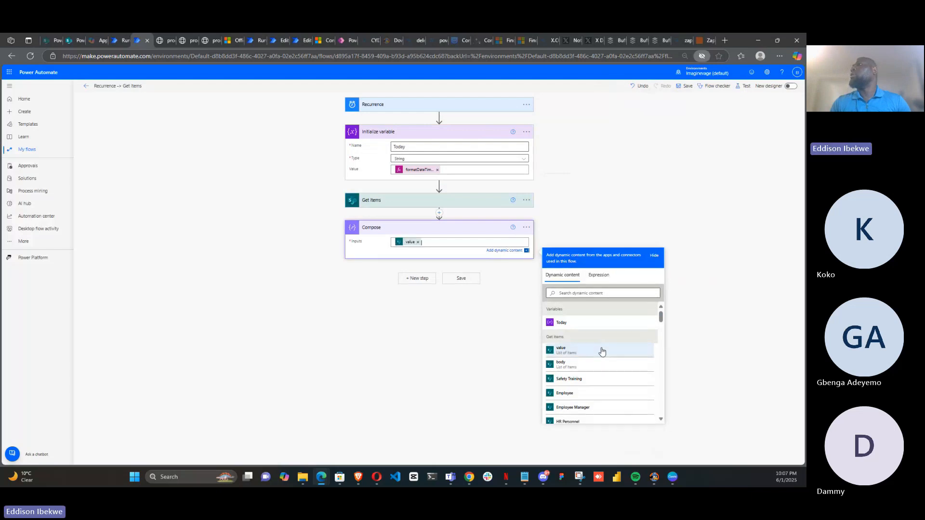
left_click(744, 89)
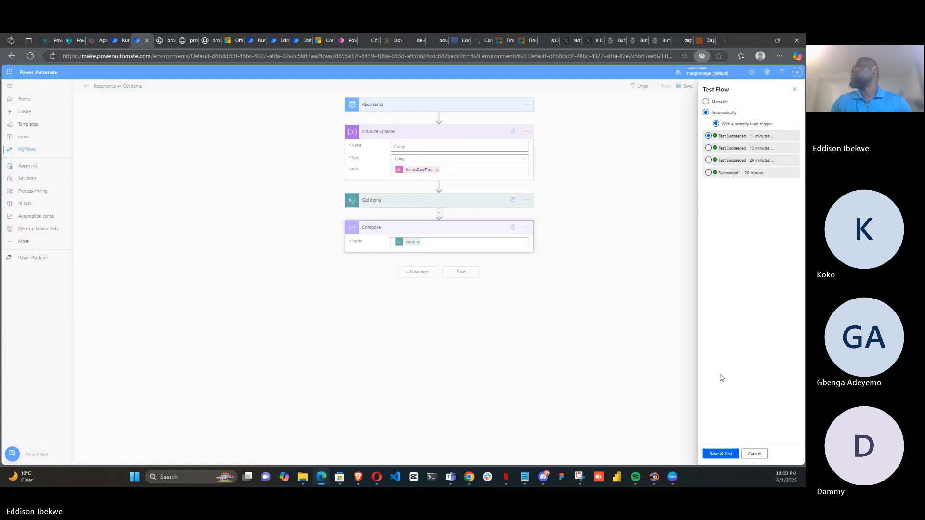
left_click(719, 455)
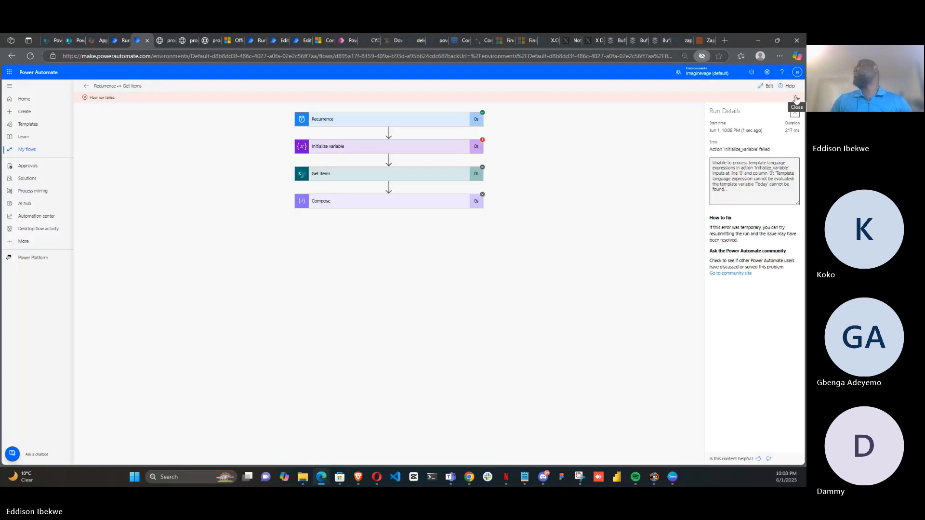
left_click(767, 85)
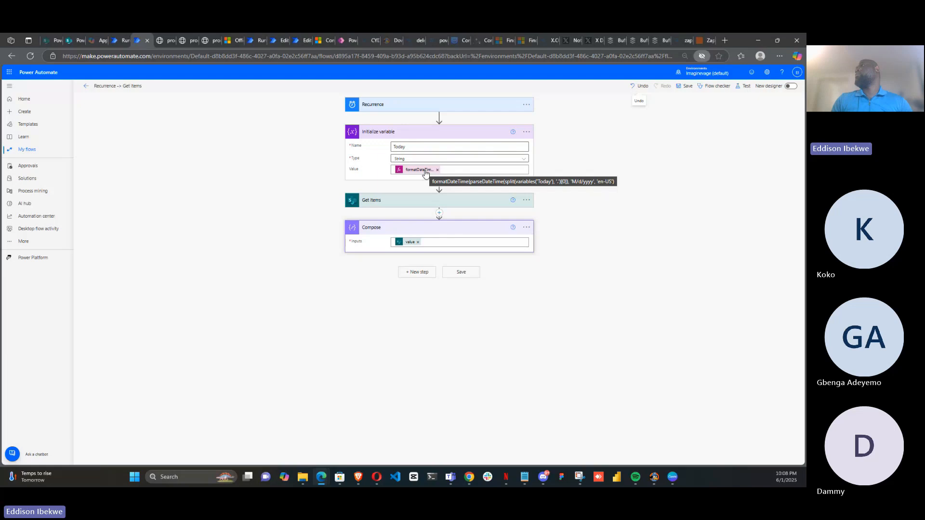
left_click(453, 170)
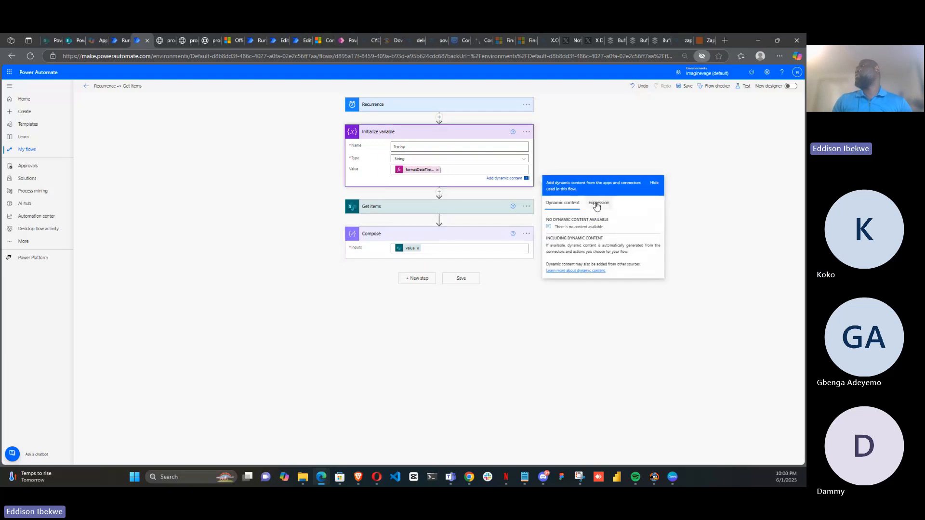
left_click(598, 203)
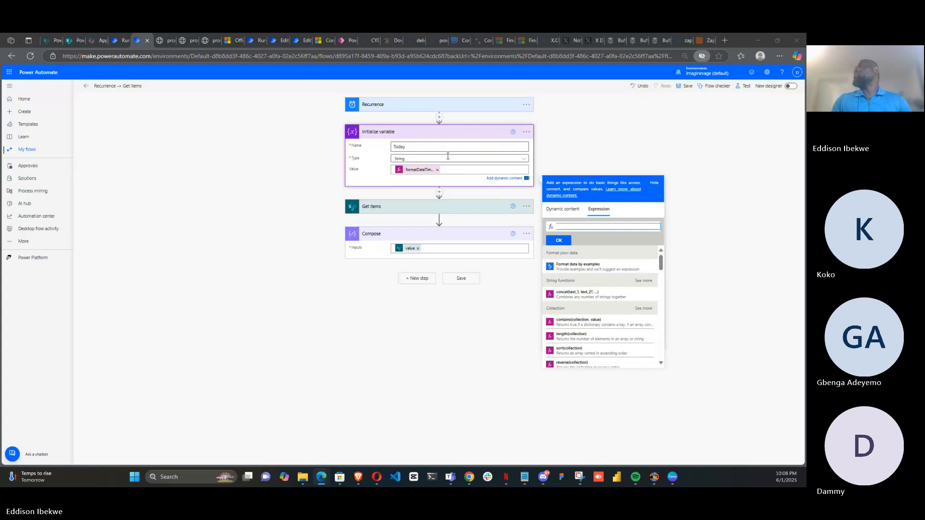
left_click(597, 227)
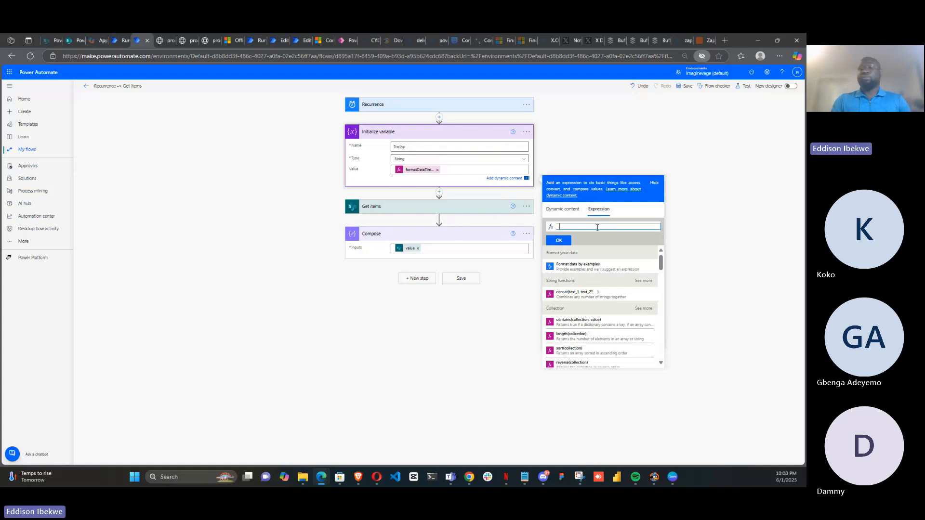
type("f")
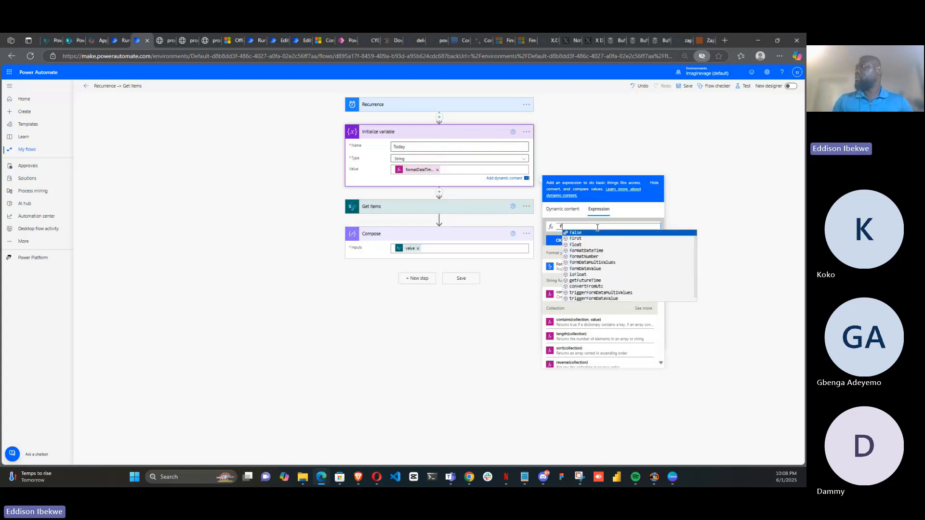
left_click(595, 250)
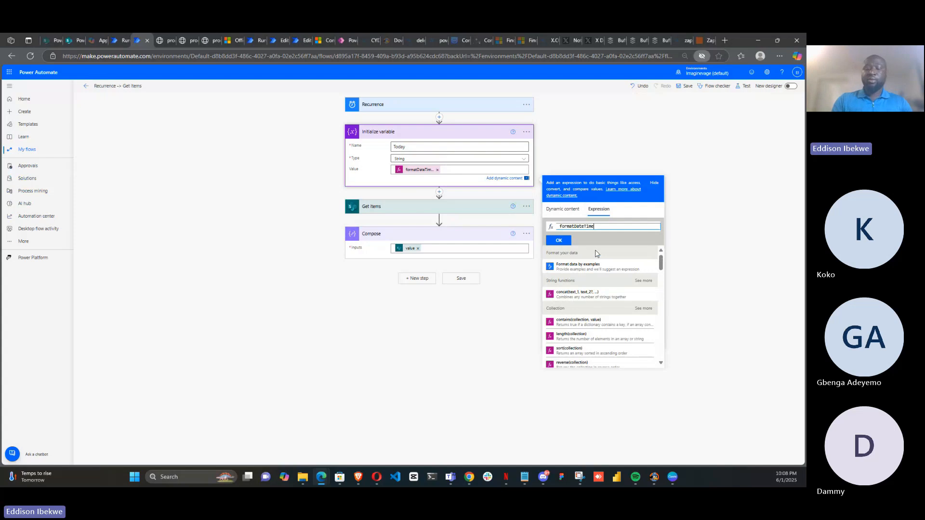
type("(")
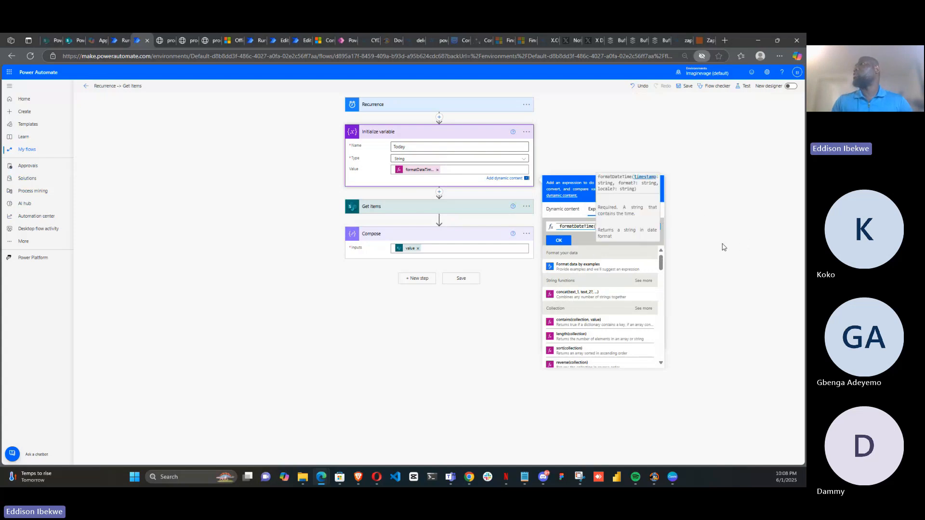
left_click(715, 213)
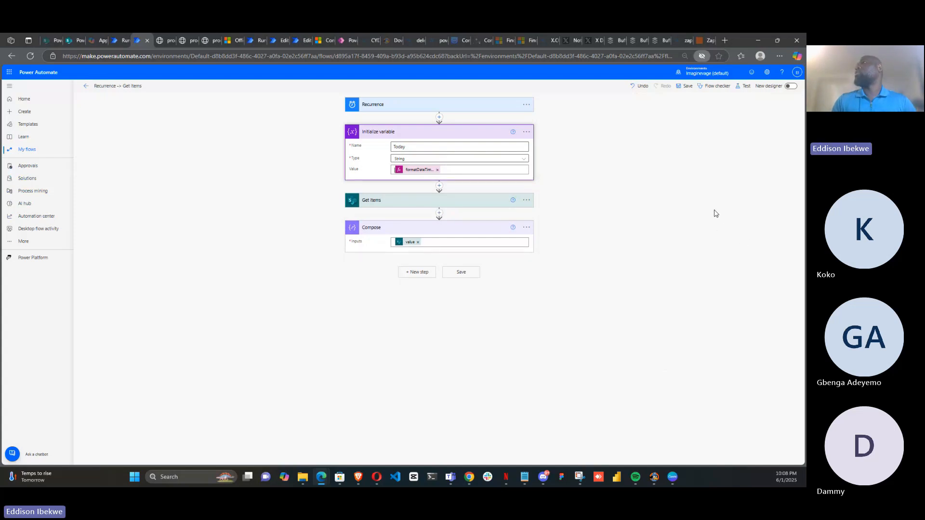
Remove the existing Value expression of Initialize variable and start a new formatDateTime expression wrapping utcNow()
left_click(423, 171)
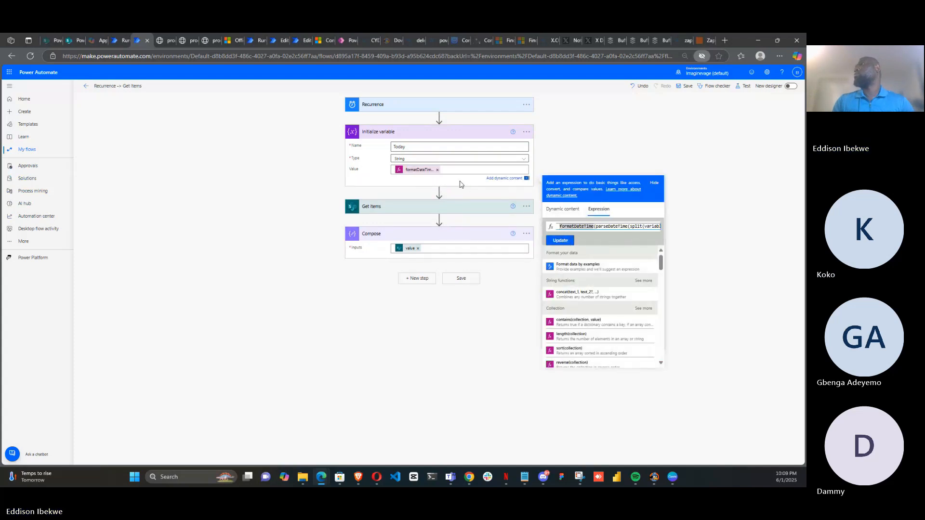
left_click(436, 170)
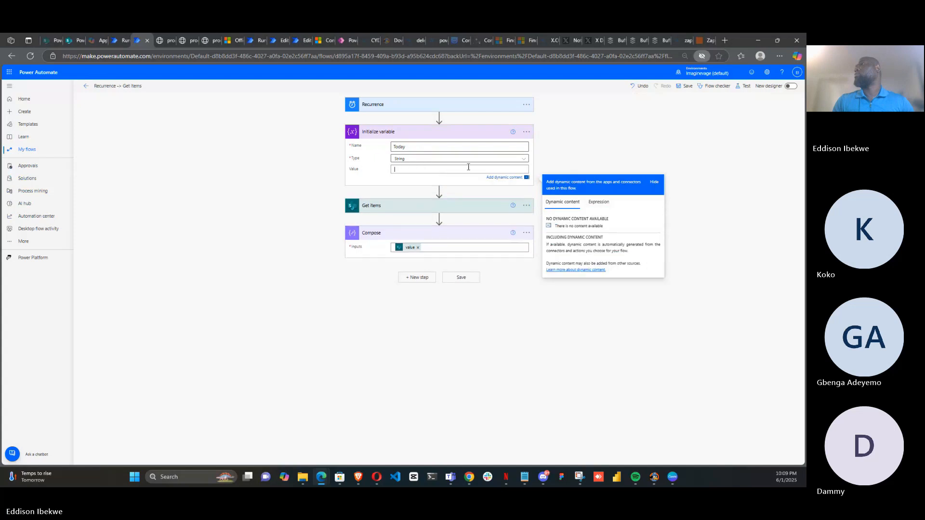
left_click(598, 203)
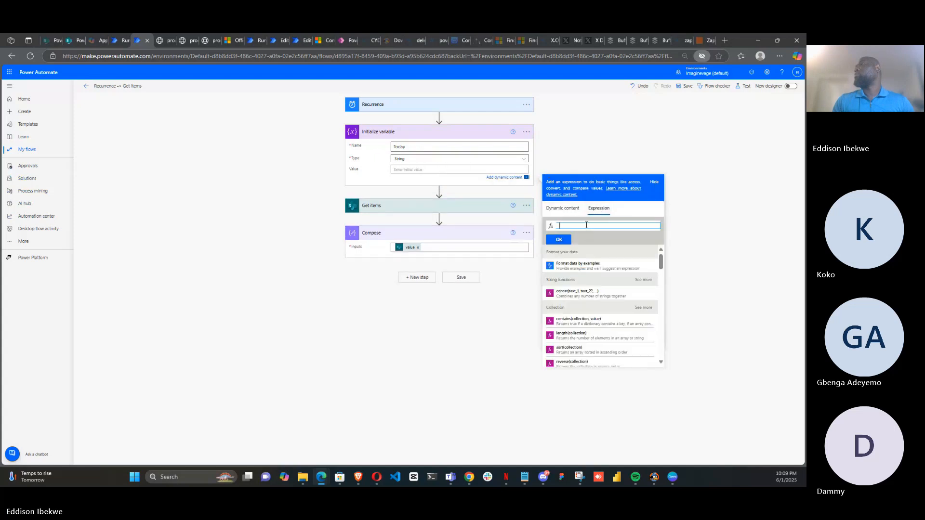
type("forma")
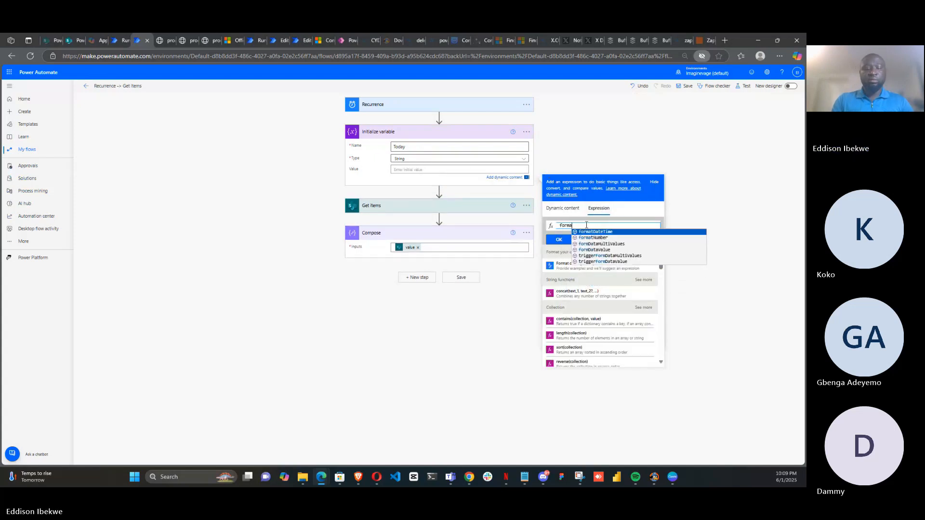
type("t")
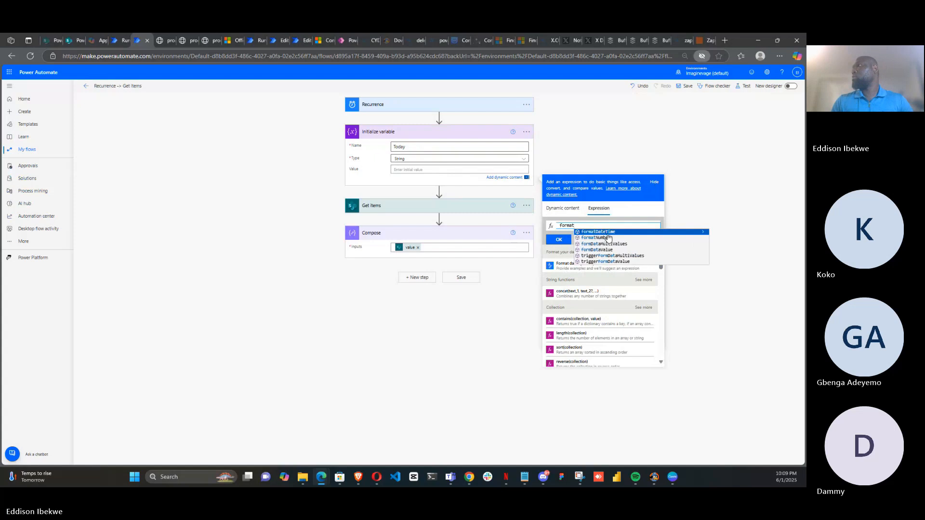
key("Return")
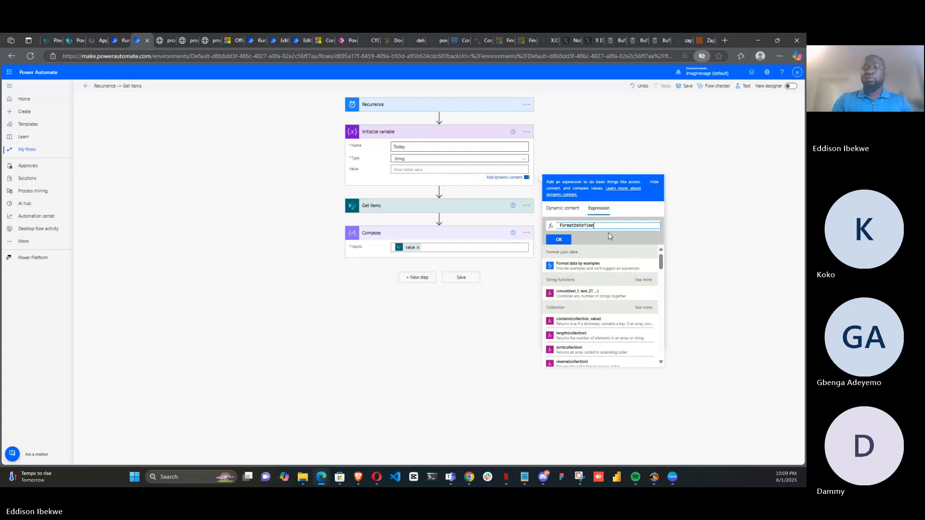
type("(")
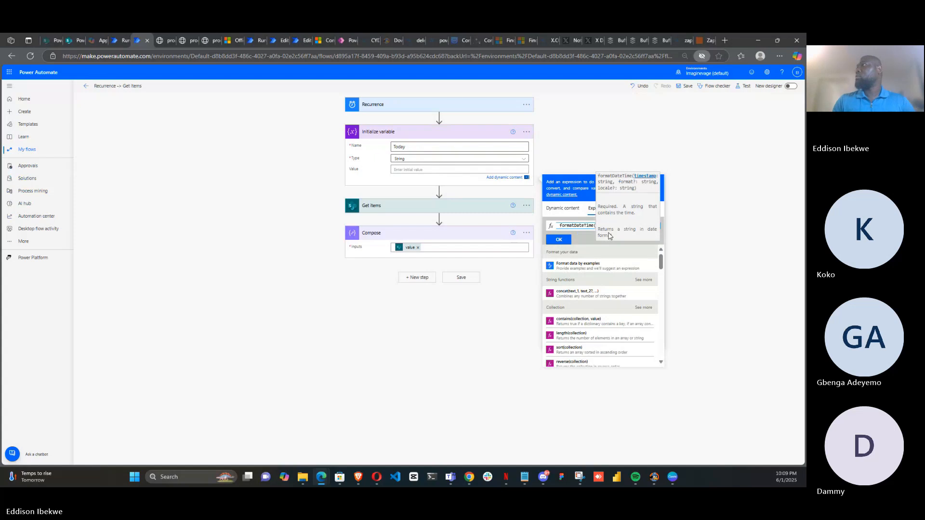
left_click(587, 235)
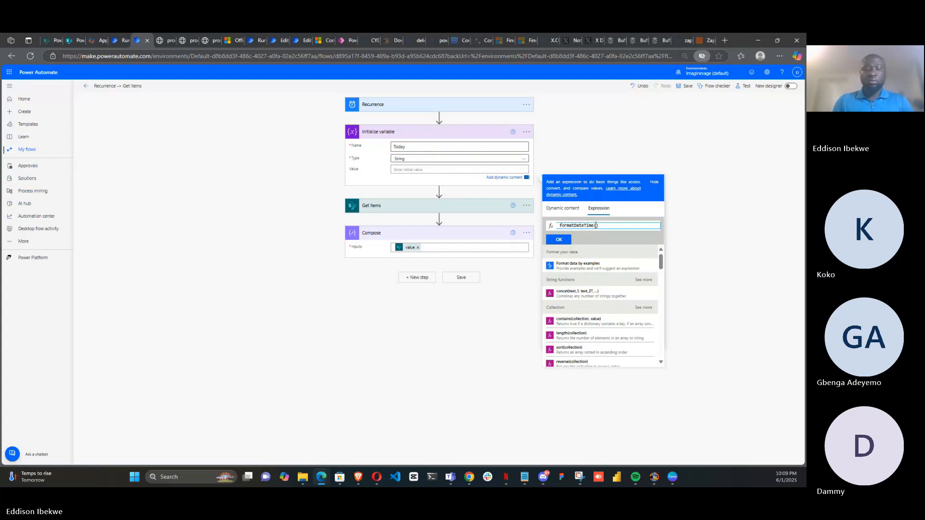
left_click(596, 225)
type("utc")
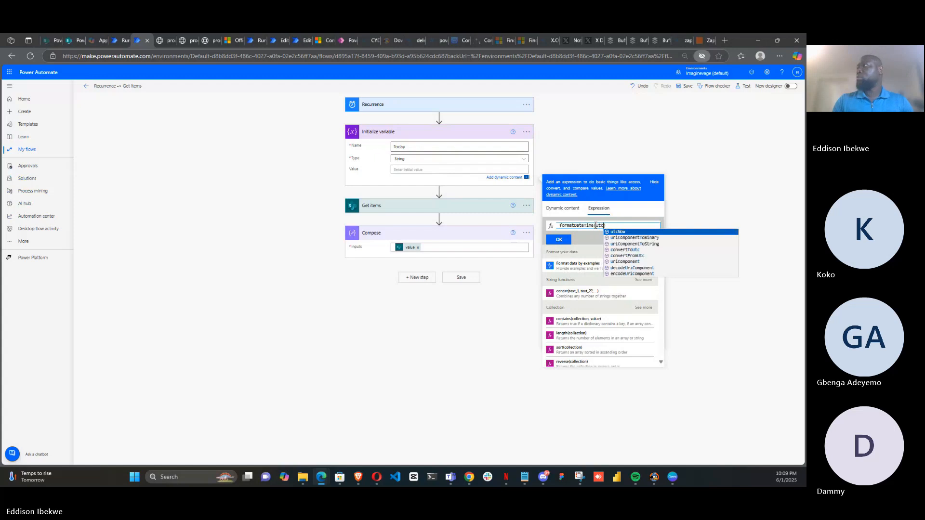
left_click(633, 233)
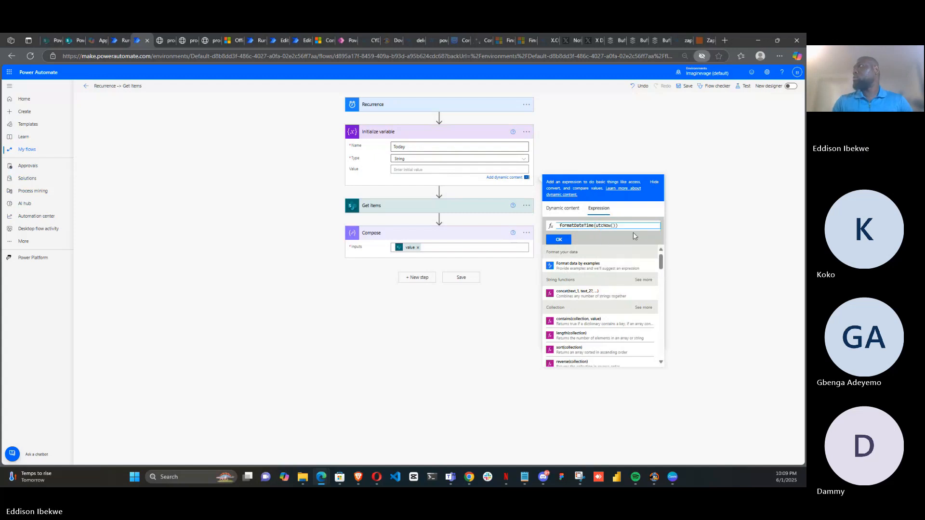
Add the 'dd-mm-yyyy' format argument to the formatDateTime expression and apply it as the variable's Value
type(",")
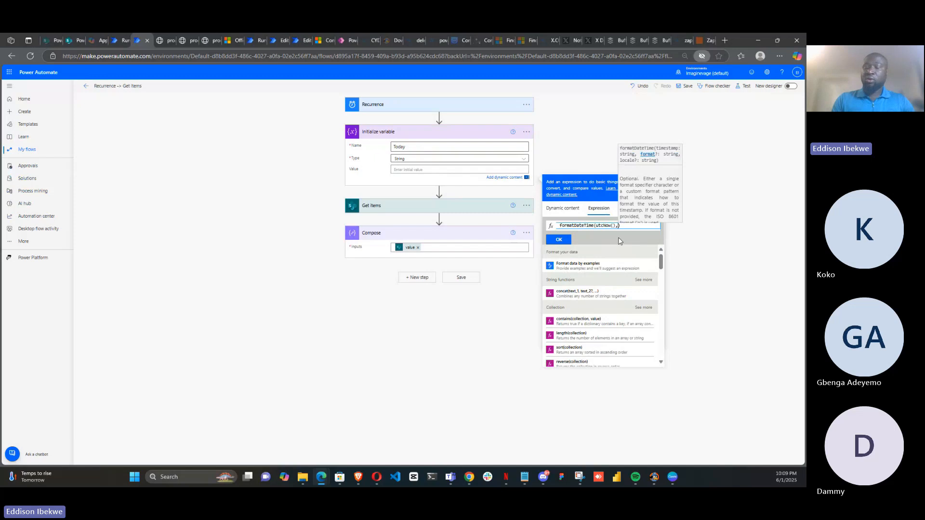
type("'")
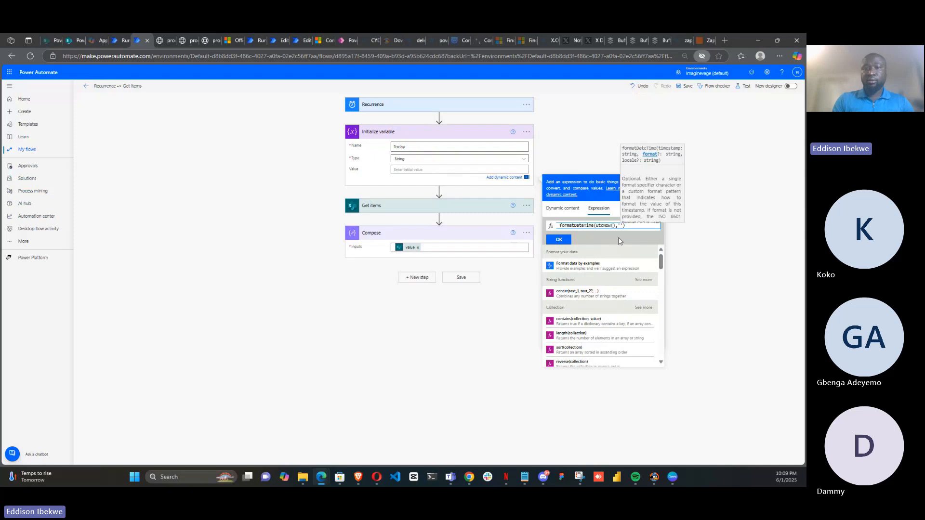
type("mm")
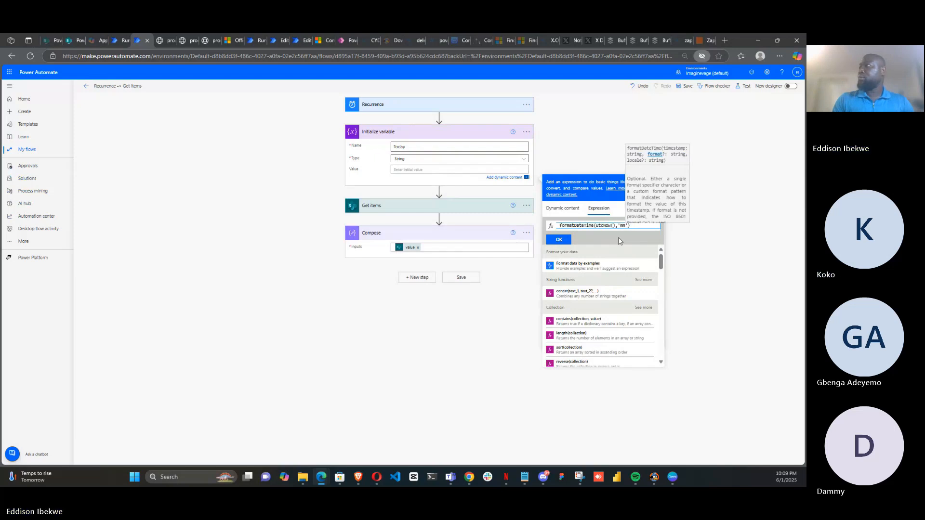
key("BackSpace")
key("BackSpace")
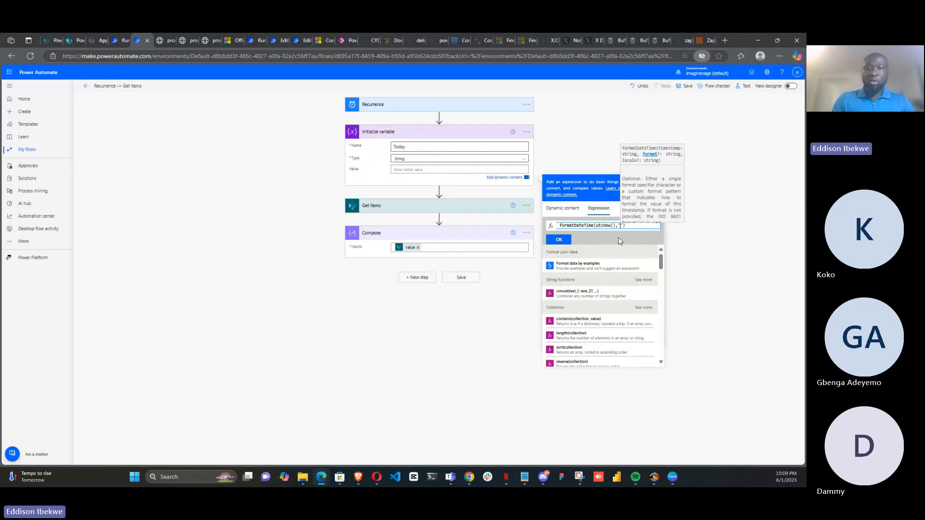
type("dd")
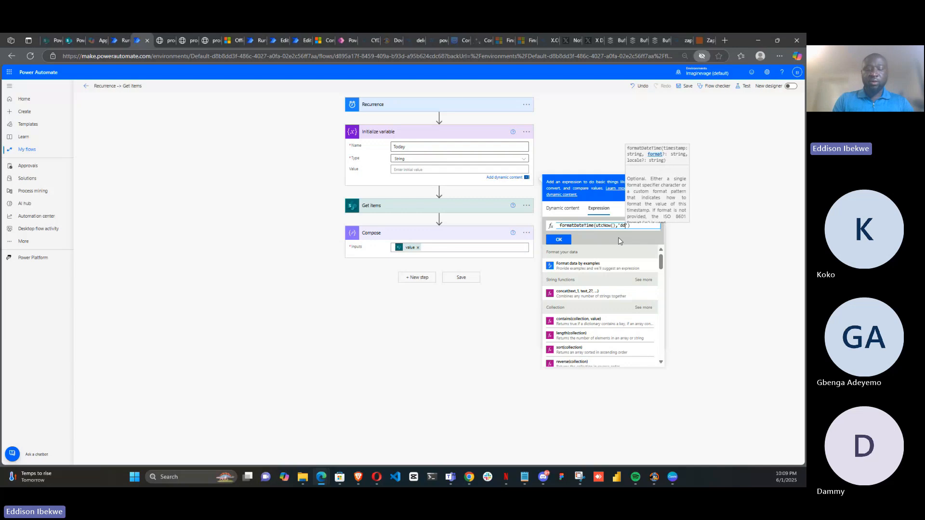
type("-mm")
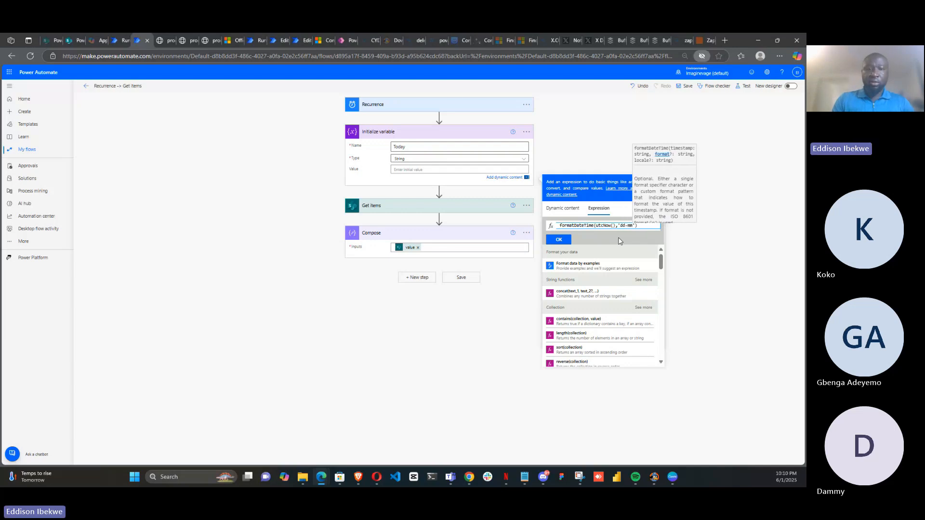
type("-")
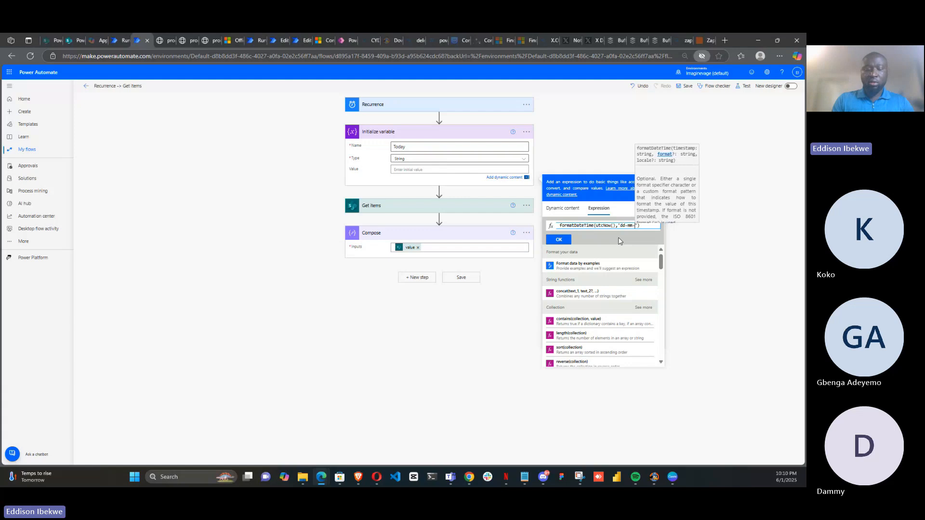
type("yyy")
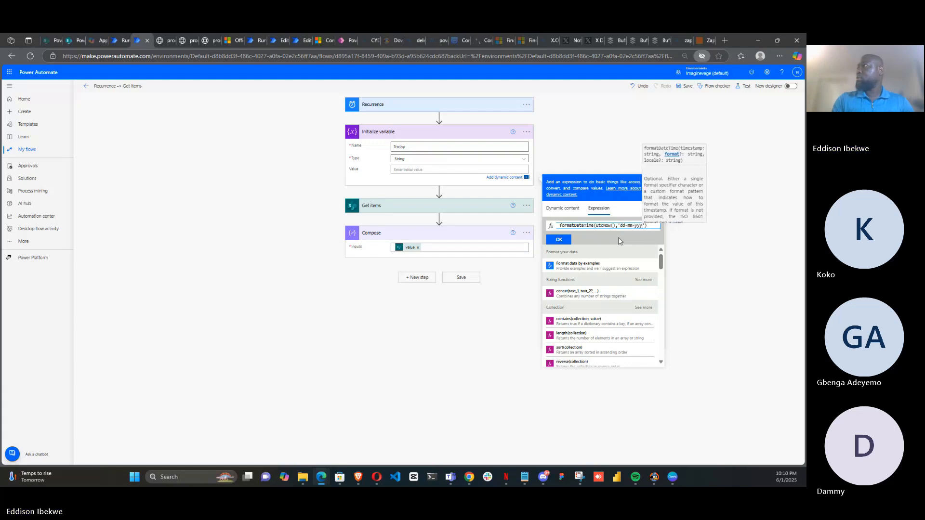
type("y")
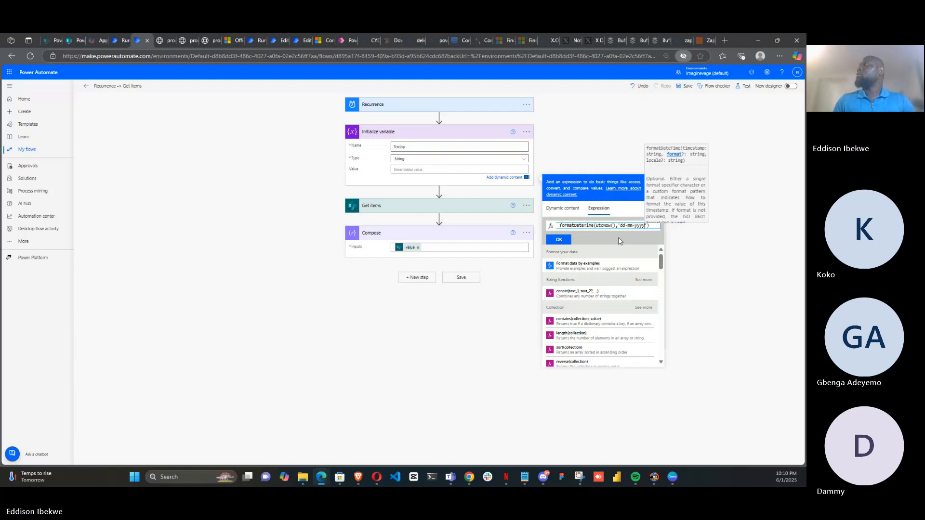
left_click(558, 240)
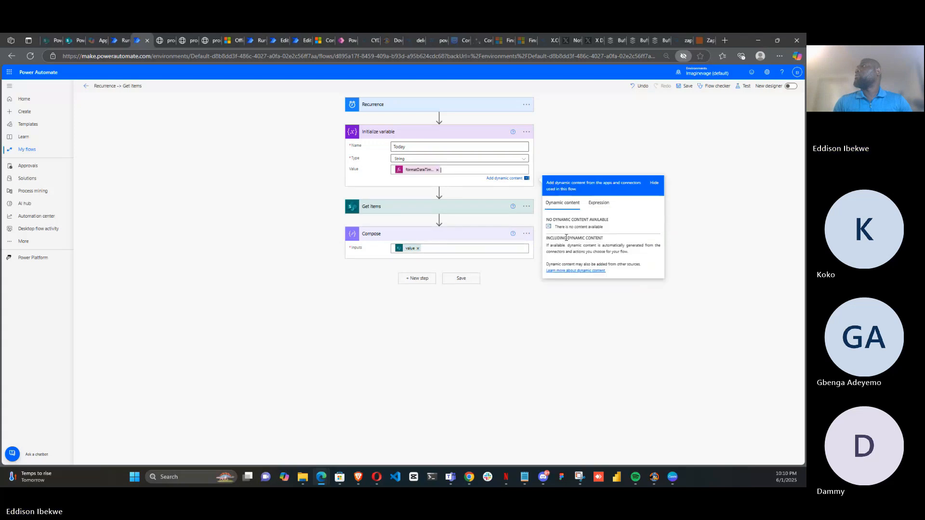
Save and test the flow using a recently used trigger
left_click(708, 160)
left_click(746, 88)
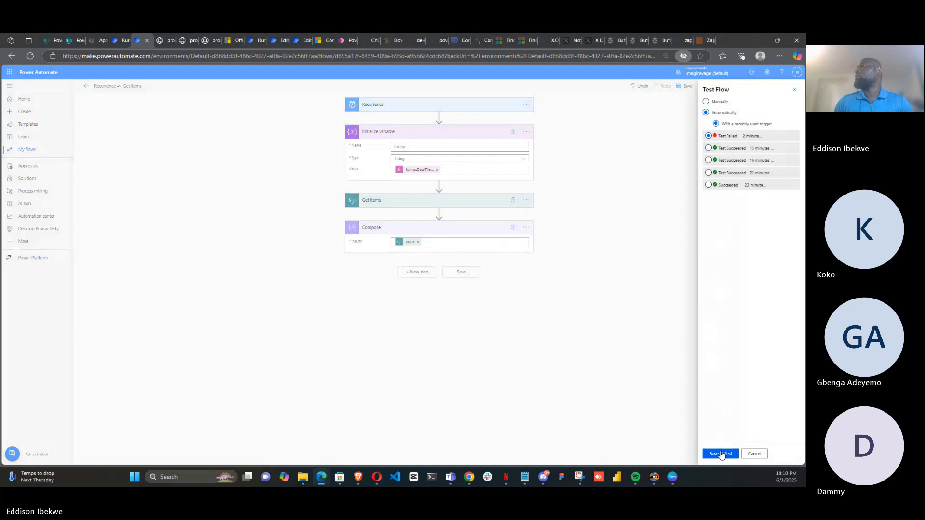
left_click(721, 454)
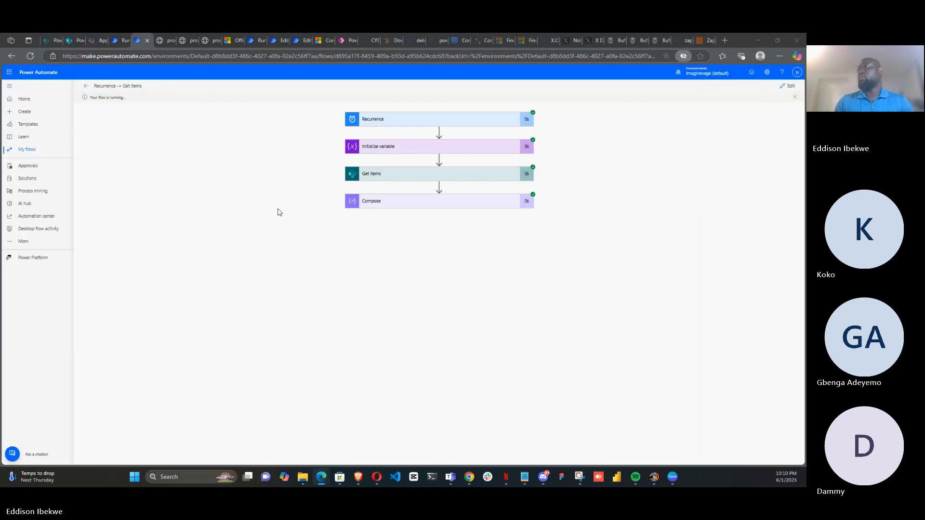
Inspect the test run's Initialize variable value and the downloaded Compose outputs
left_click(408, 155)
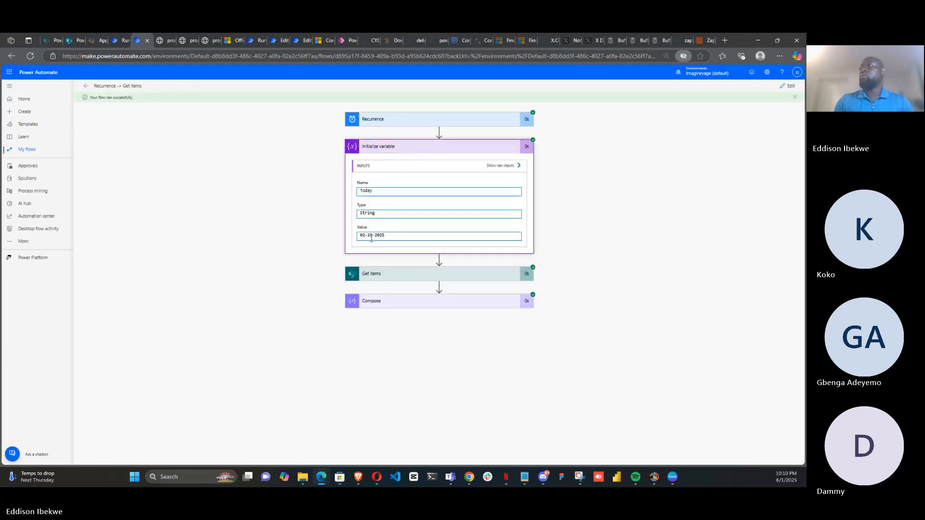
left_click(472, 307)
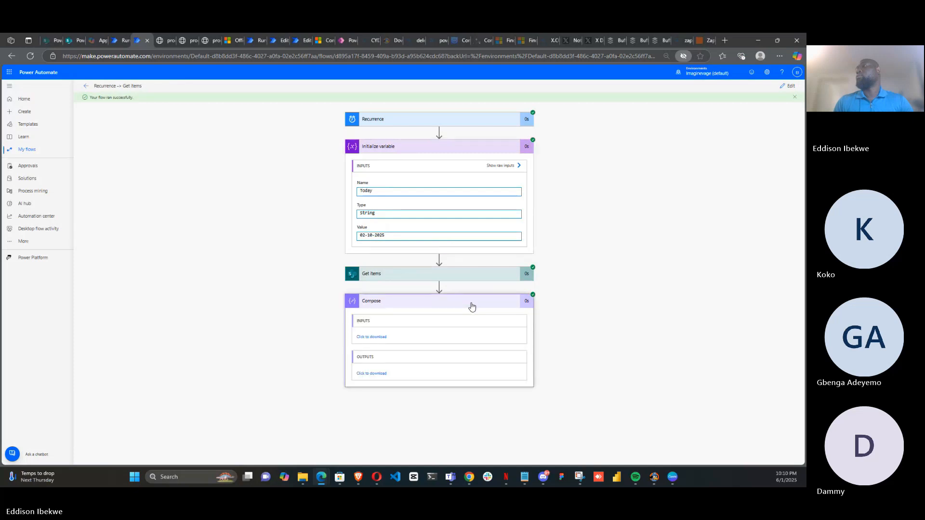
left_click(380, 374)
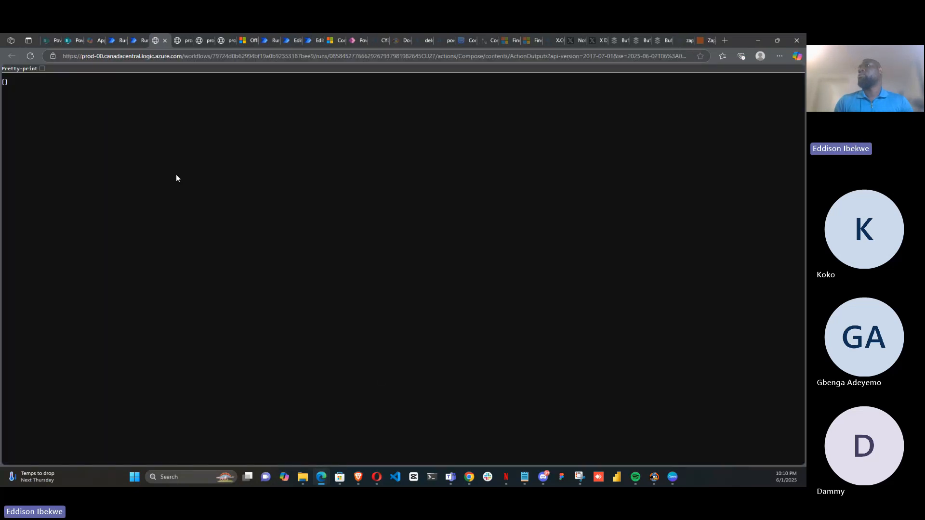
left_click(137, 42)
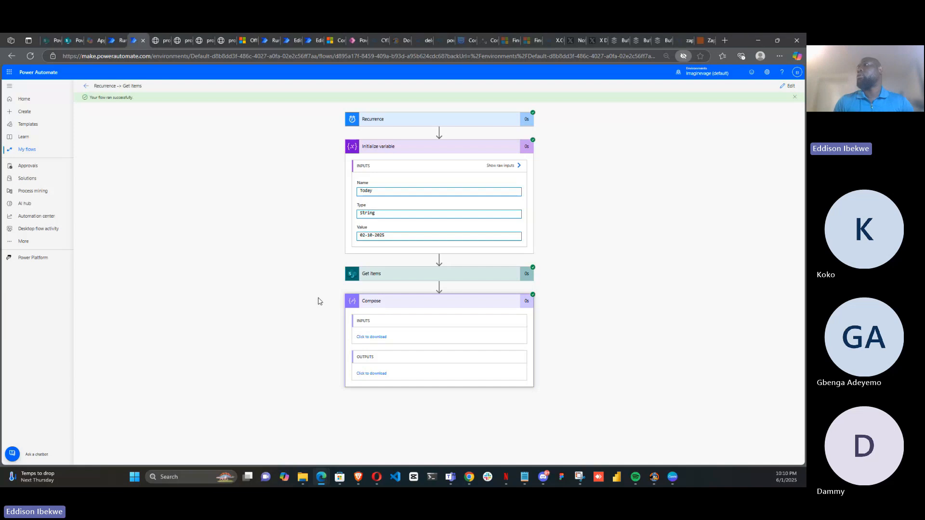
Change the second HR Onboarding item's DOB to 6/2/2025 in the SharePoint list
left_click(68, 40)
left_click(273, 221)
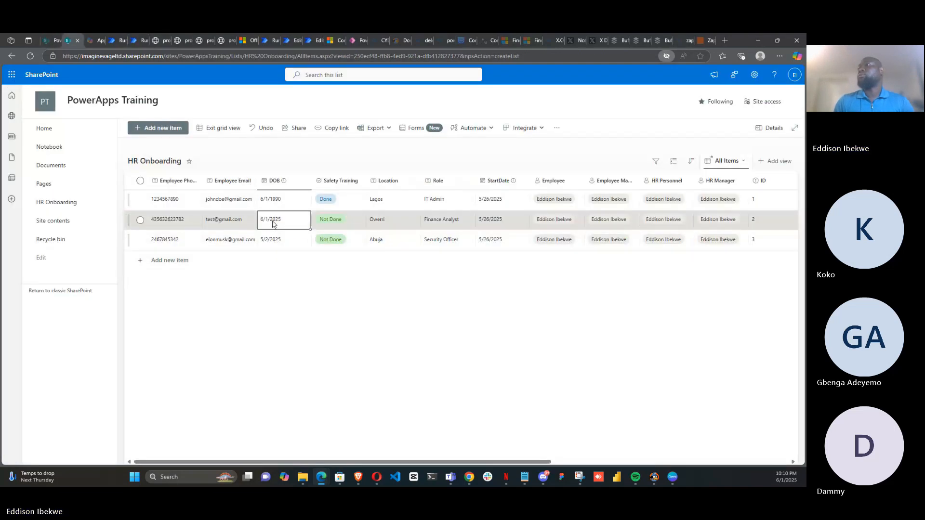
left_click(273, 221)
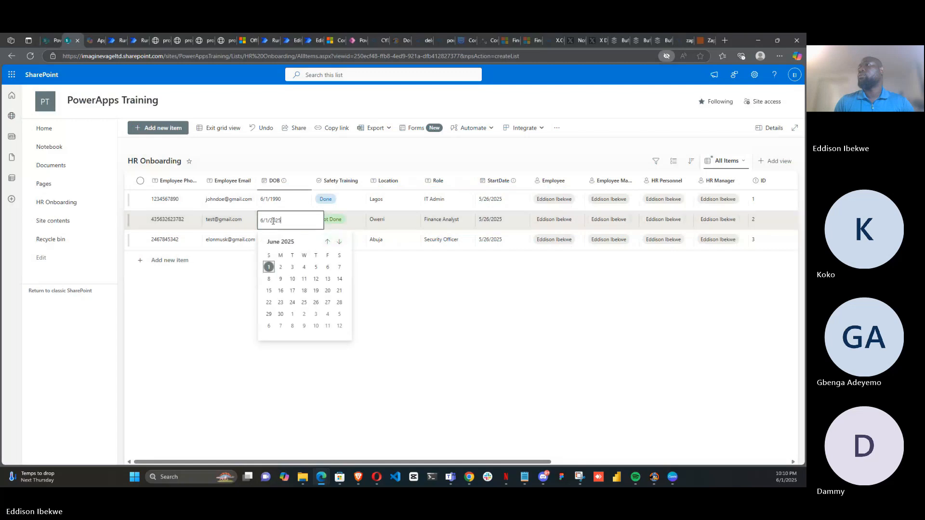
left_click(281, 268)
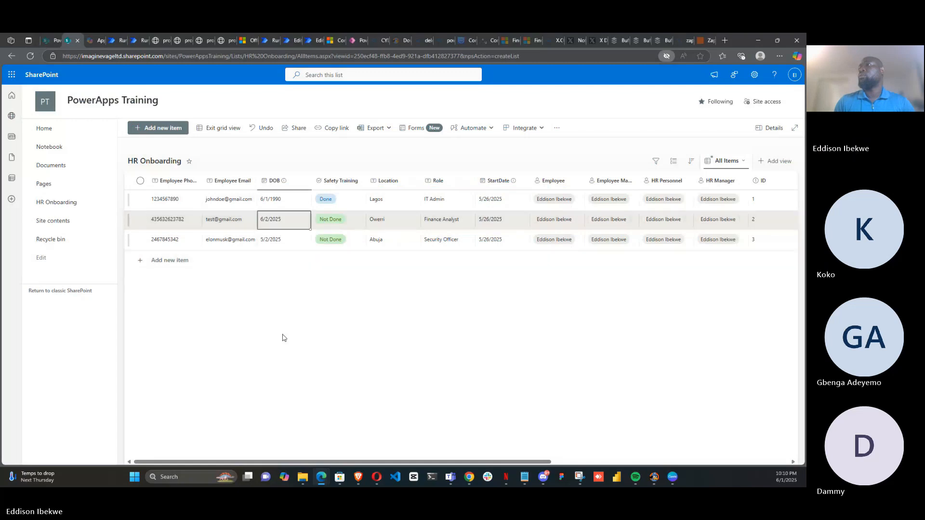
Retest the flow using a recently used trigger
left_click(138, 40)
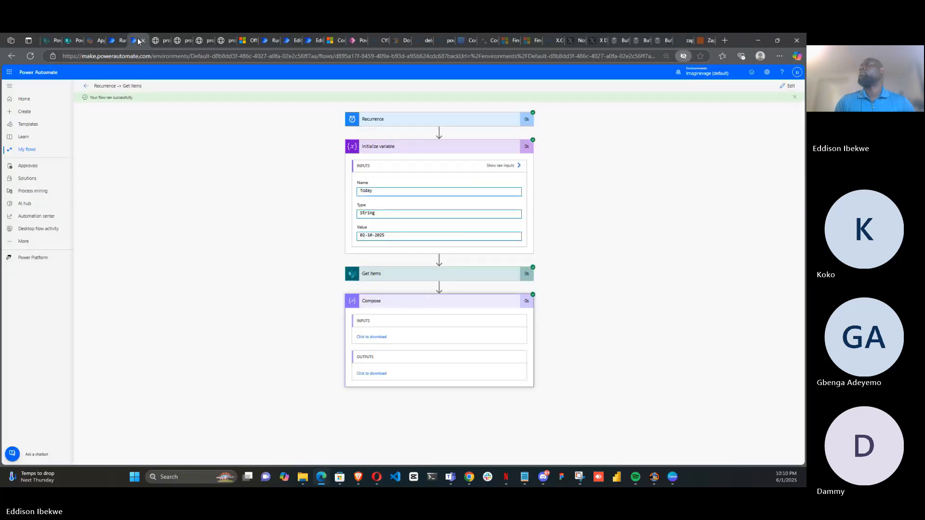
left_click(789, 89)
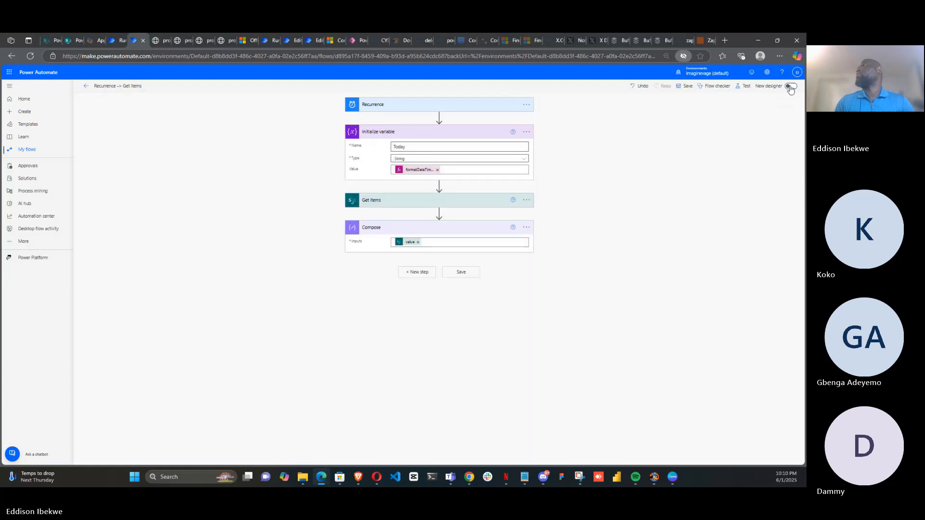
left_click(746, 86)
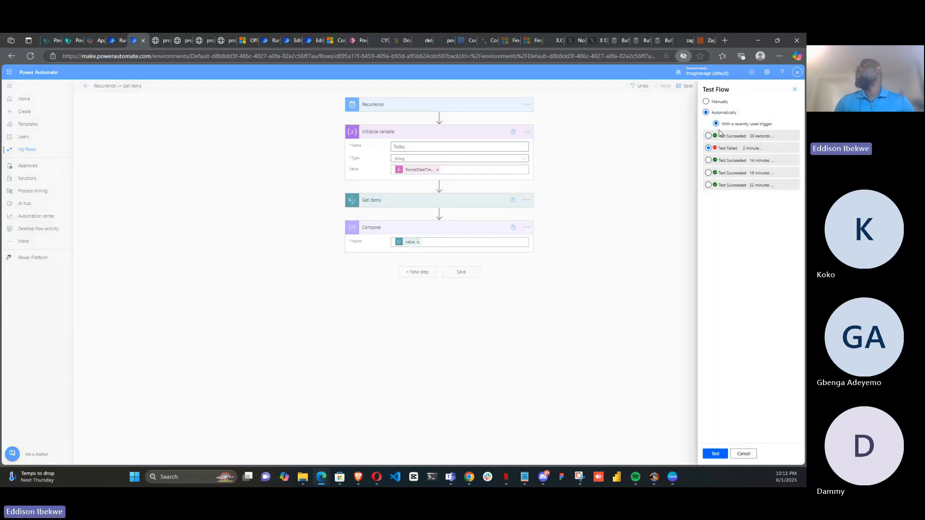
left_click(709, 137)
left_click(711, 454)
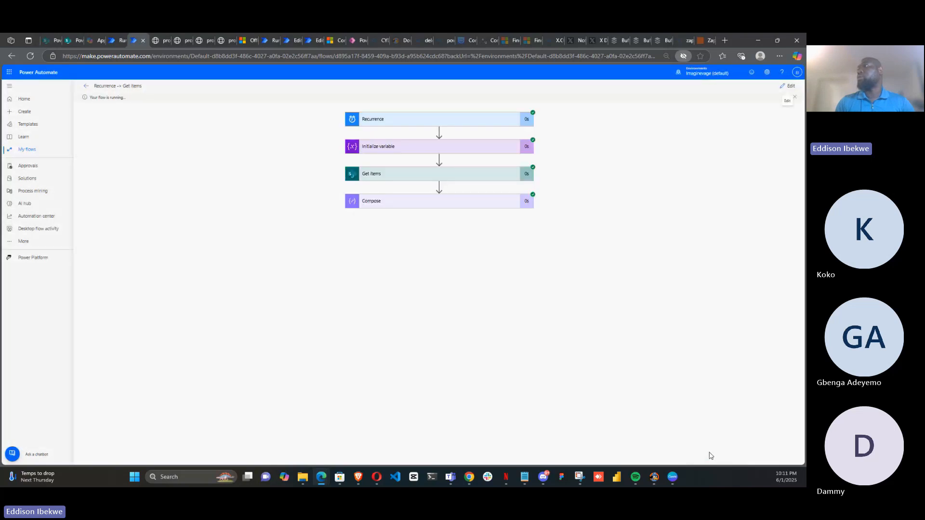
Inspect the test run's Compose outputs, the Initialize variable value and the Get items outputs
left_click(487, 204)
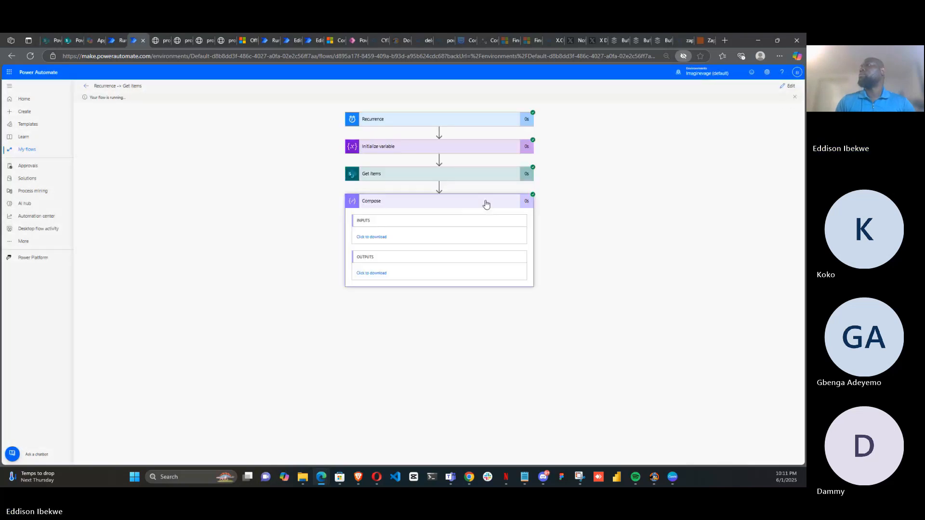
left_click(384, 274)
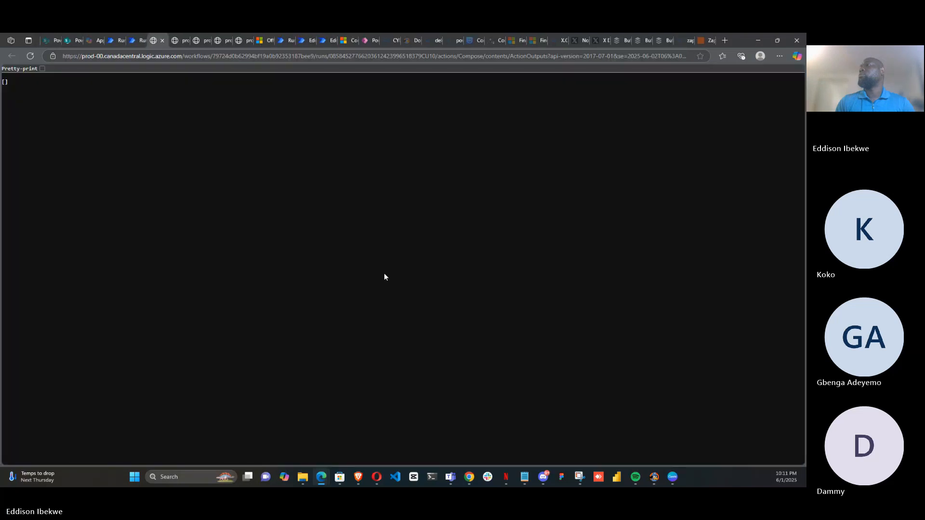
left_click(135, 39)
left_click(382, 146)
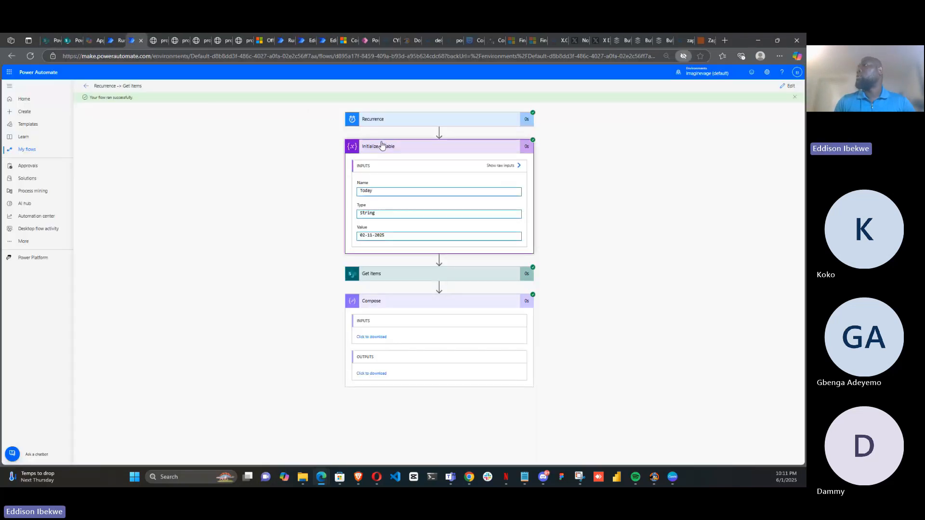
left_click(380, 279)
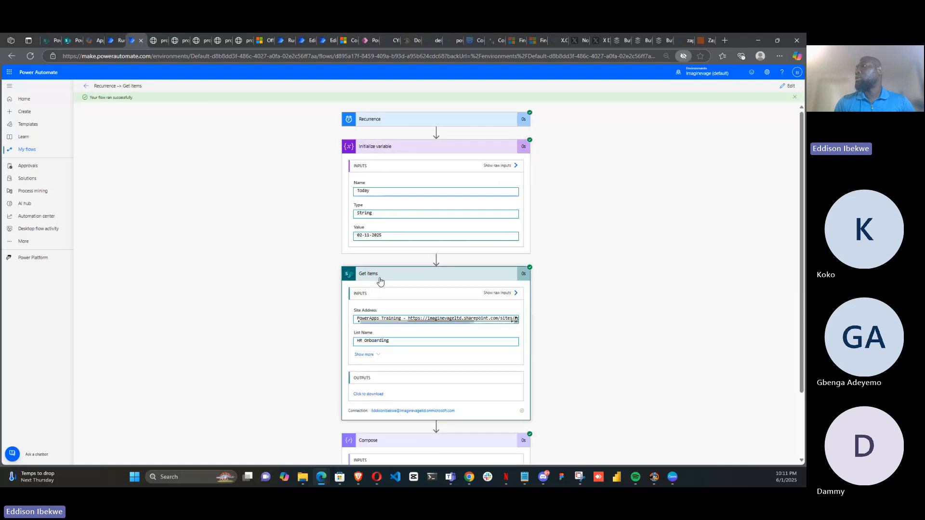
left_click(375, 394)
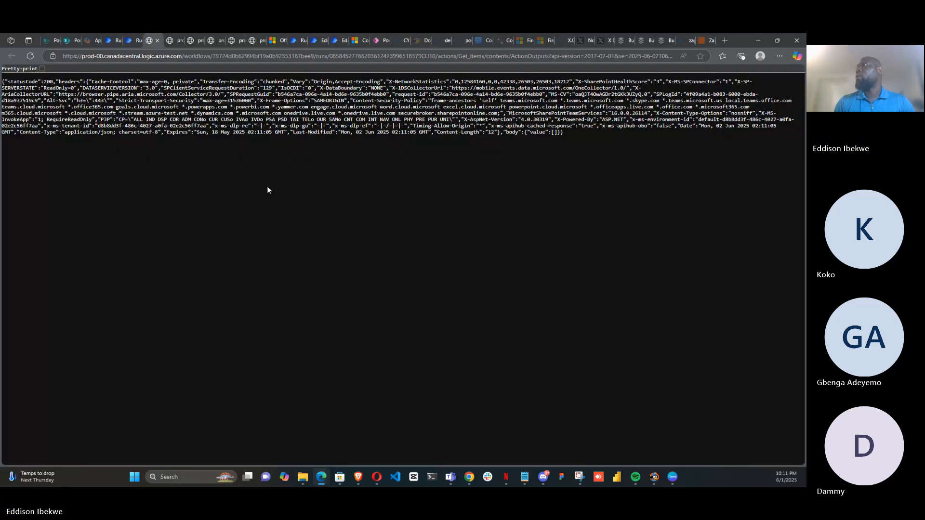
left_click(130, 40)
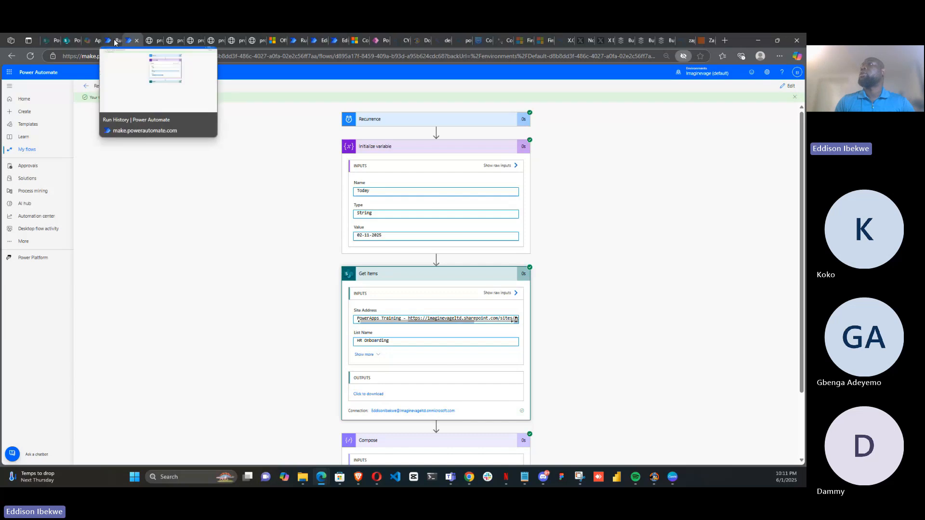
Change the formatDateTime format in Initialize variable's Value to 'dd/mm/yyyy' and update the expression
left_click(788, 86)
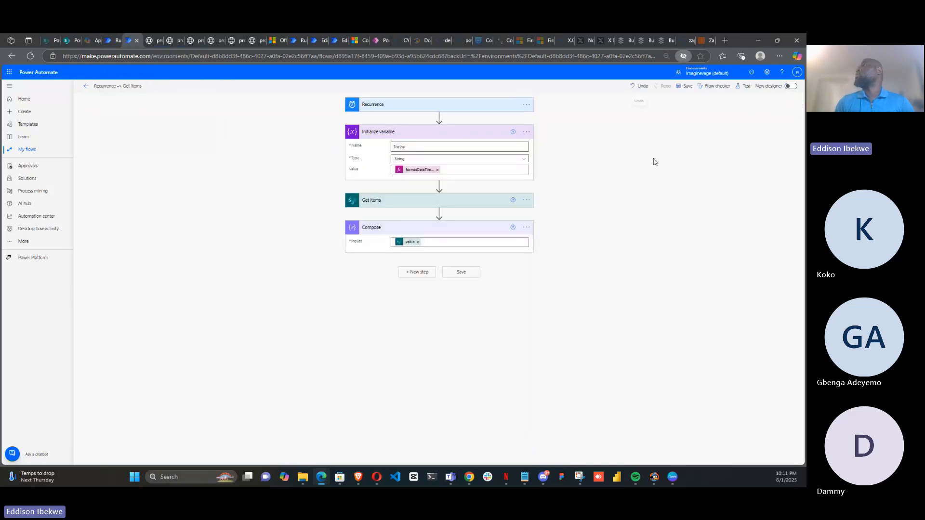
left_click(426, 171)
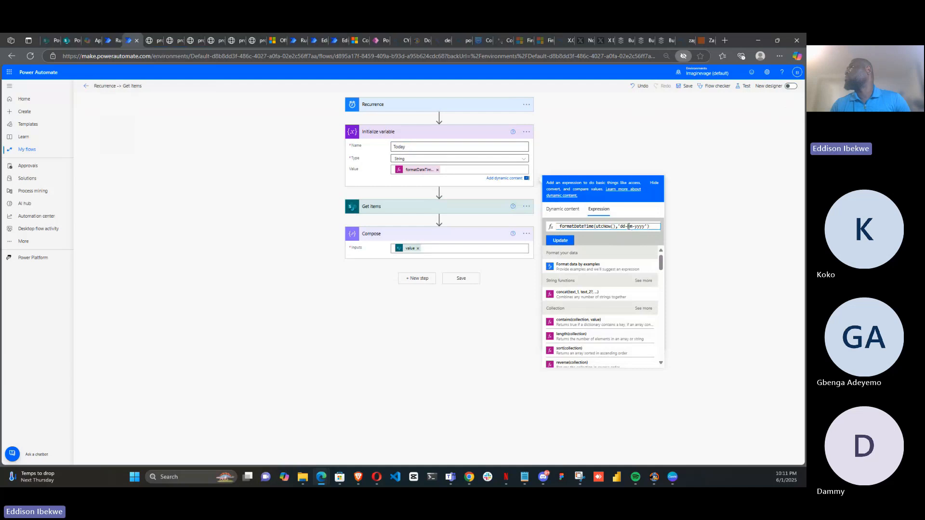
key("BackSpace")
type("/")
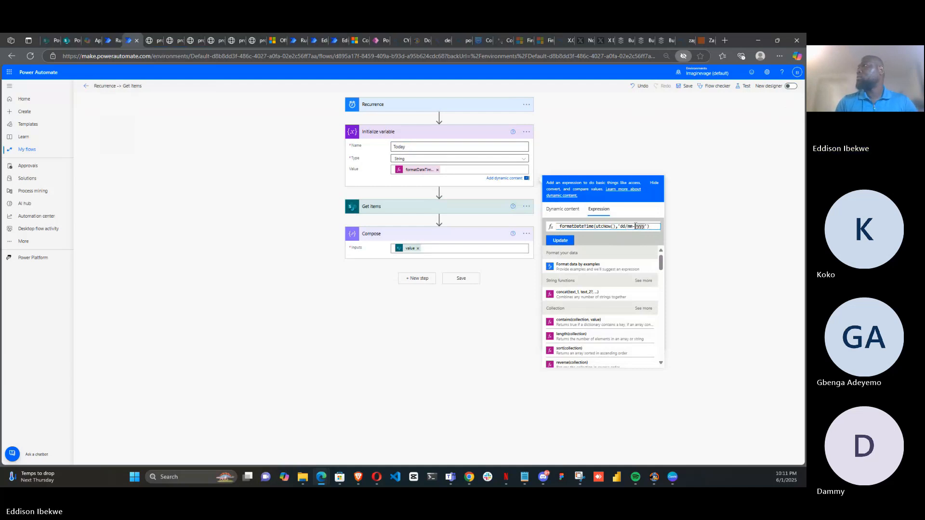
key("BackSpace")
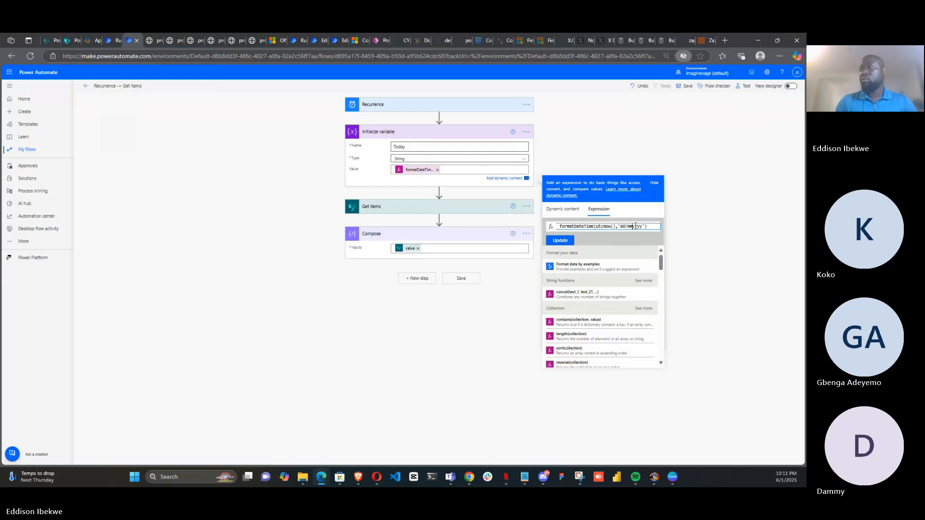
type("/yy")
left_click(561, 240)
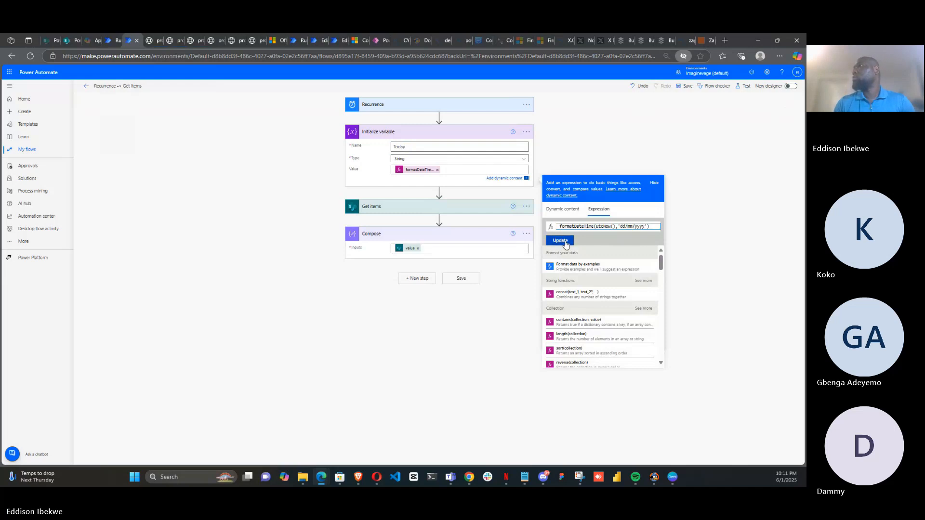
Insert a new Compose action between Initialize variable and Get items
left_click(440, 194)
left_click(441, 201)
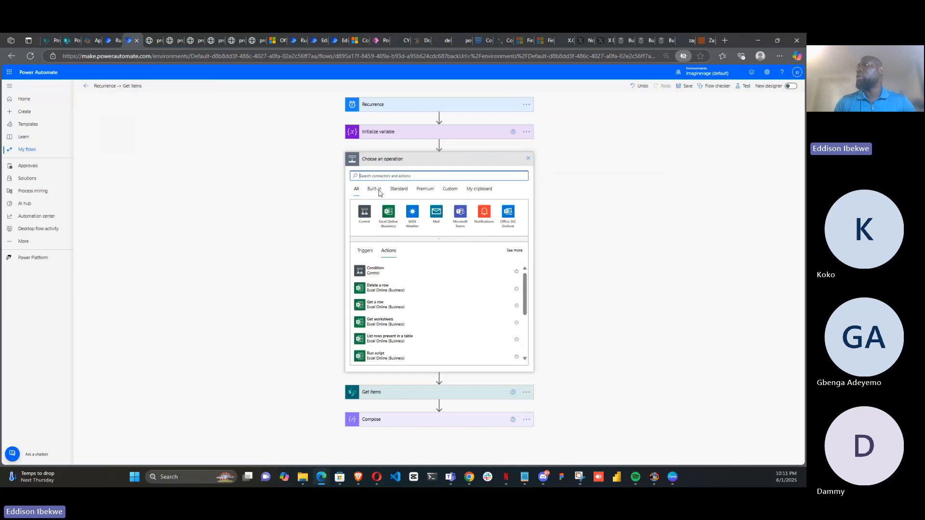
left_click(377, 176)
type("compose")
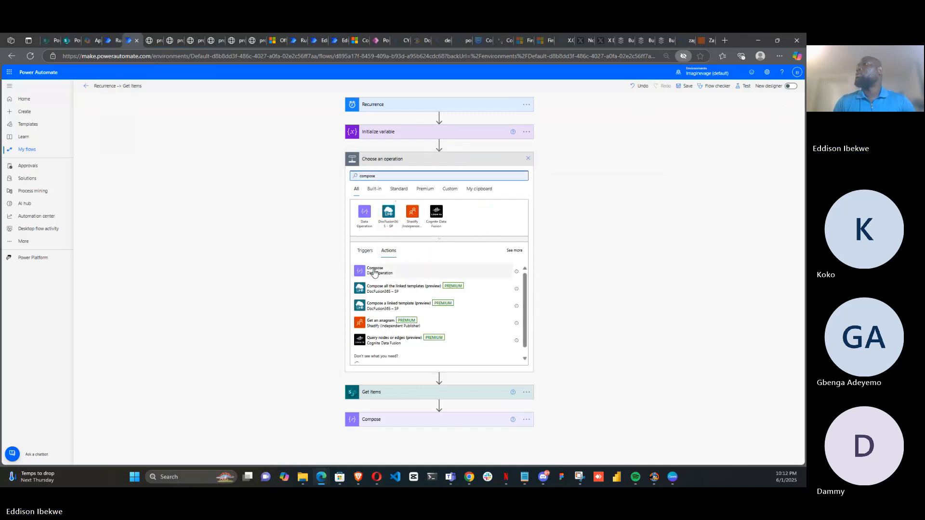
left_click(375, 271)
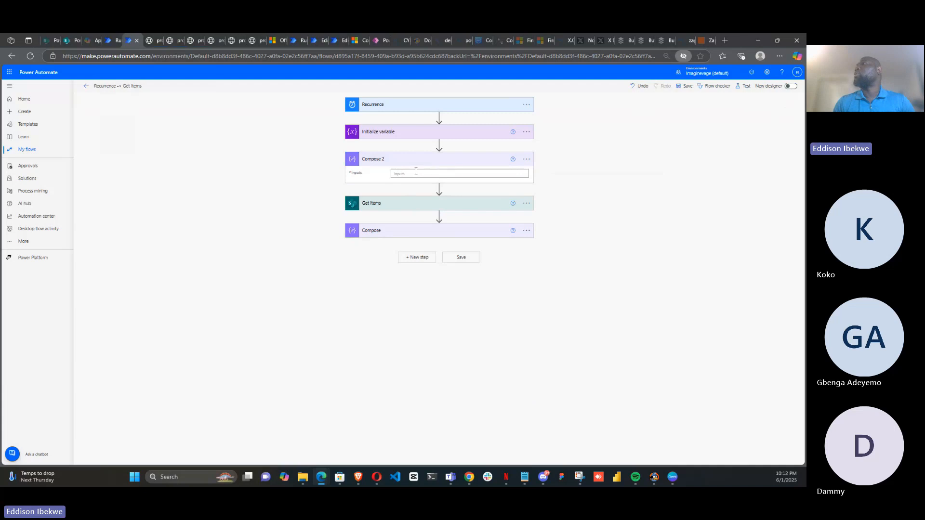
Set Compose 2's Inputs to the expression formatDateTime(utcNow(),'dd/mm/yyyy') copied from Initialize variable
left_click(427, 137)
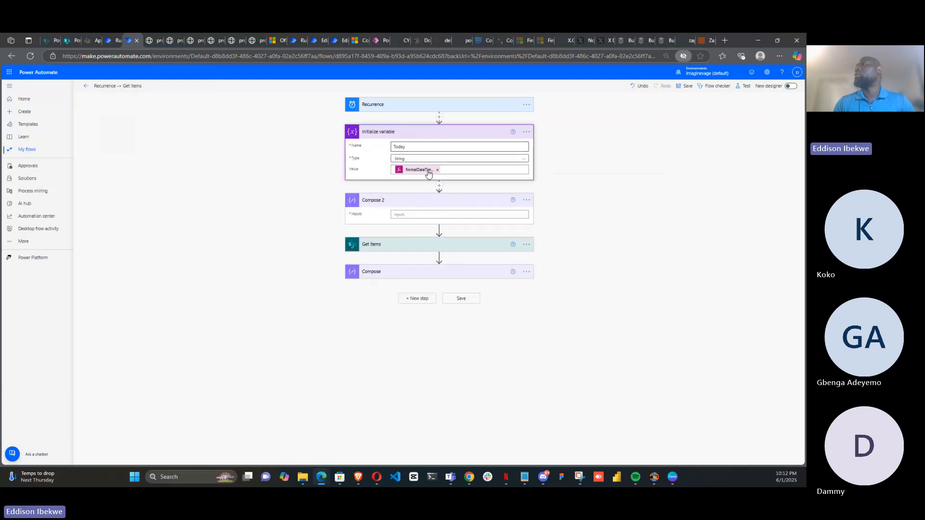
left_click(429, 172)
key("ctrl+c")
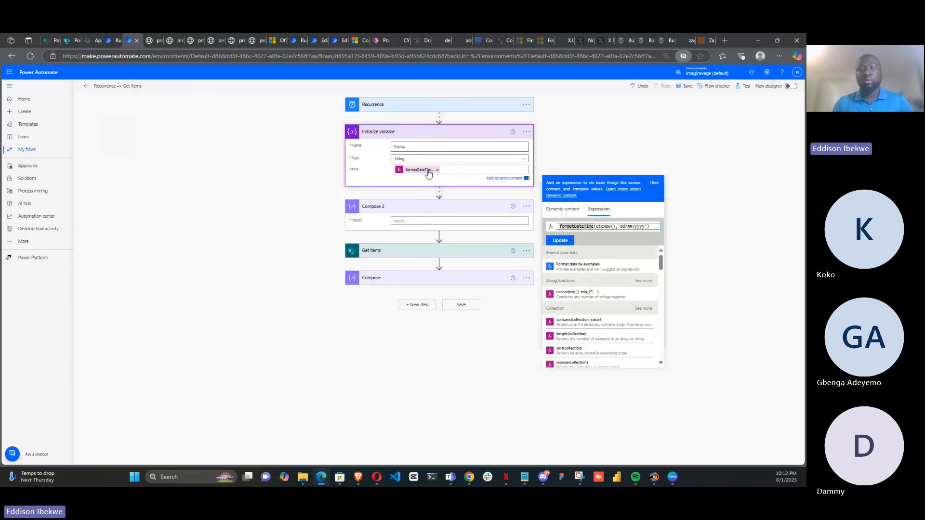
left_click(453, 221)
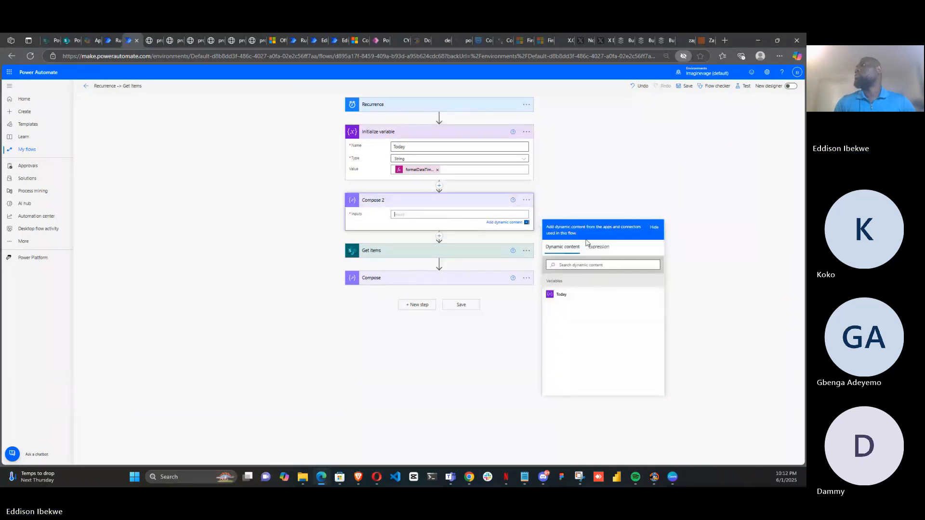
key("ctrl+v")
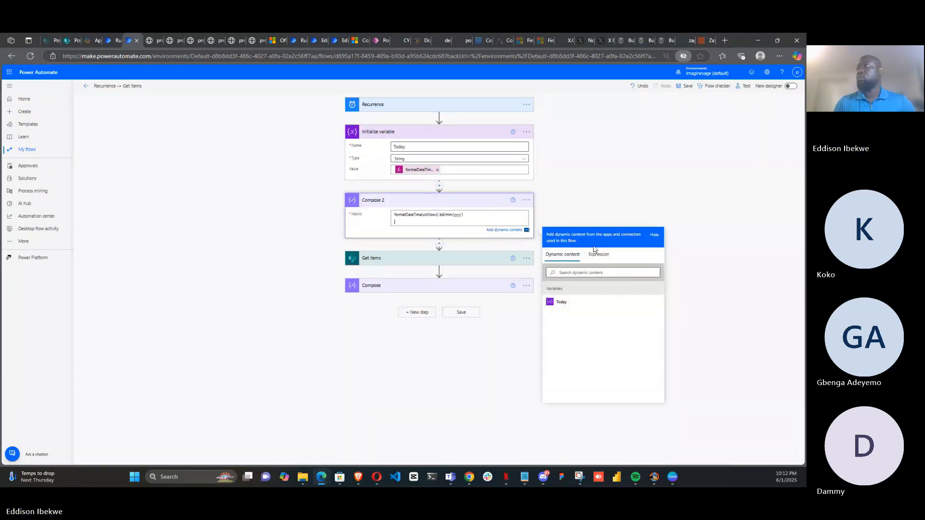
key("ctrl+a")
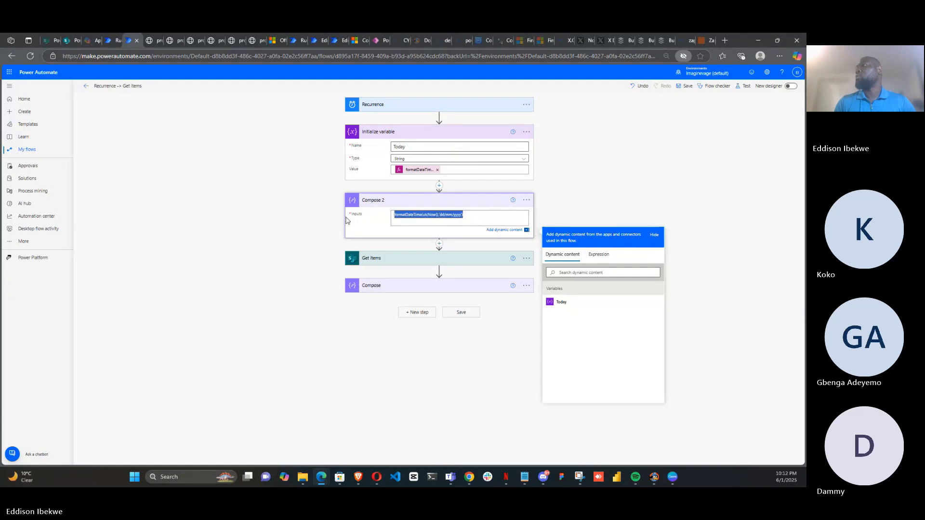
key("ctrl+x")
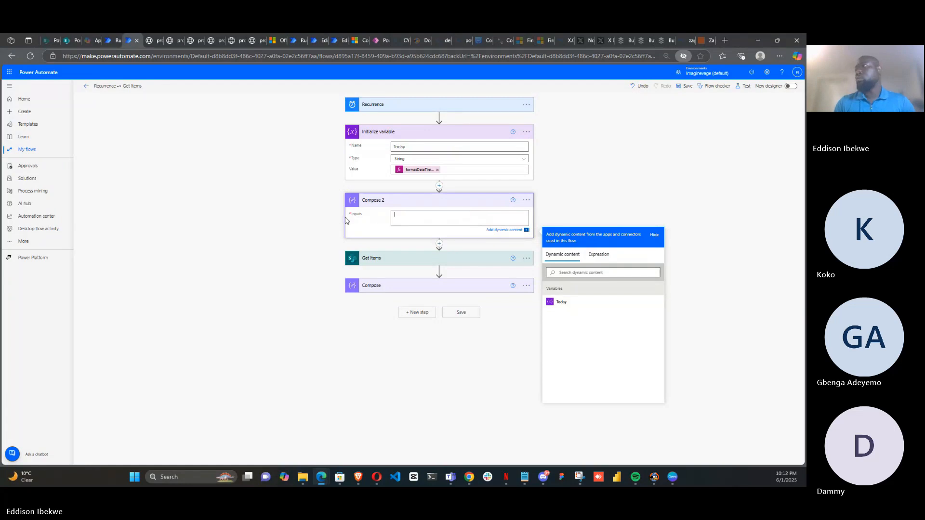
left_click(608, 254)
key("ctrl+v")
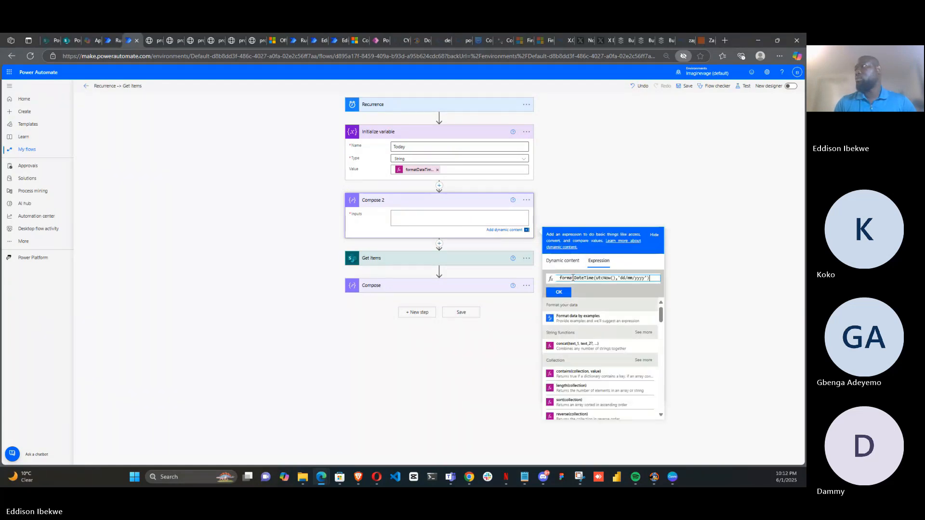
left_click(558, 292)
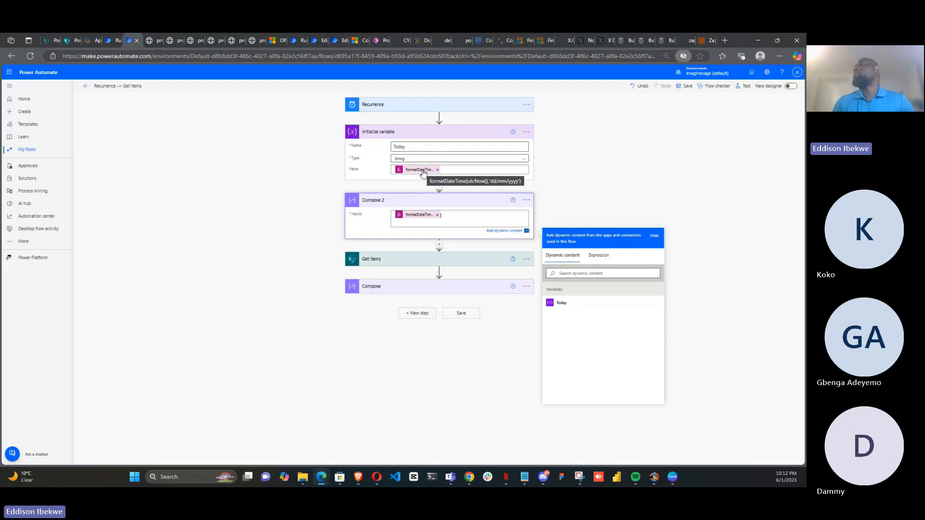
Replace Initialize variable's Value with a plain utcNow() expression
left_click(436, 169)
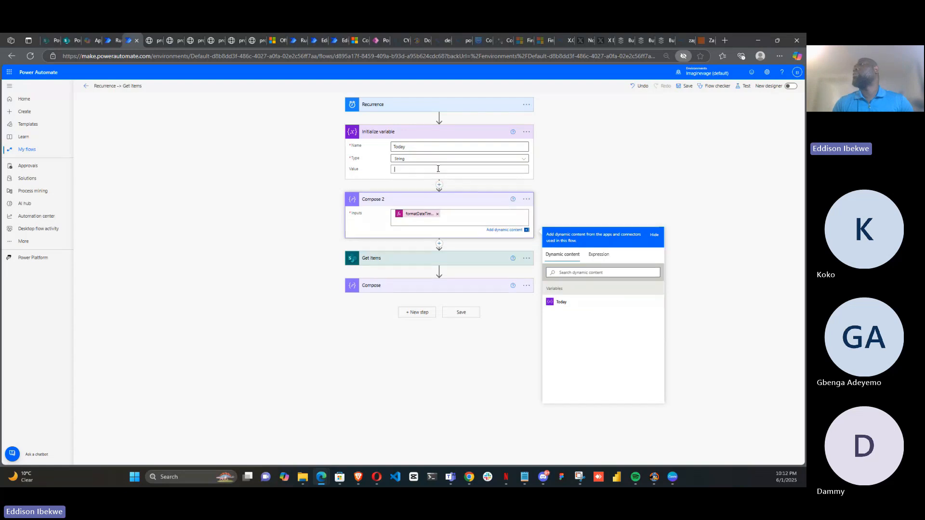
type("u")
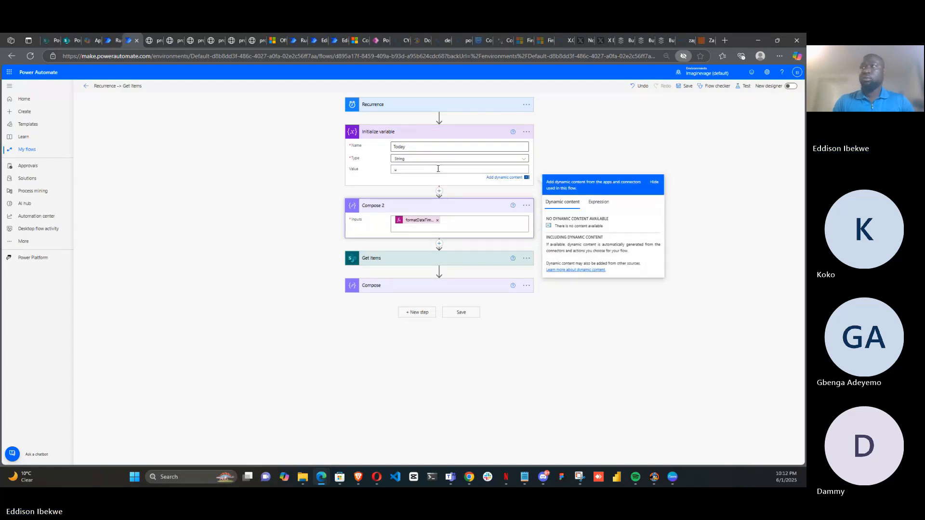
left_click(598, 202)
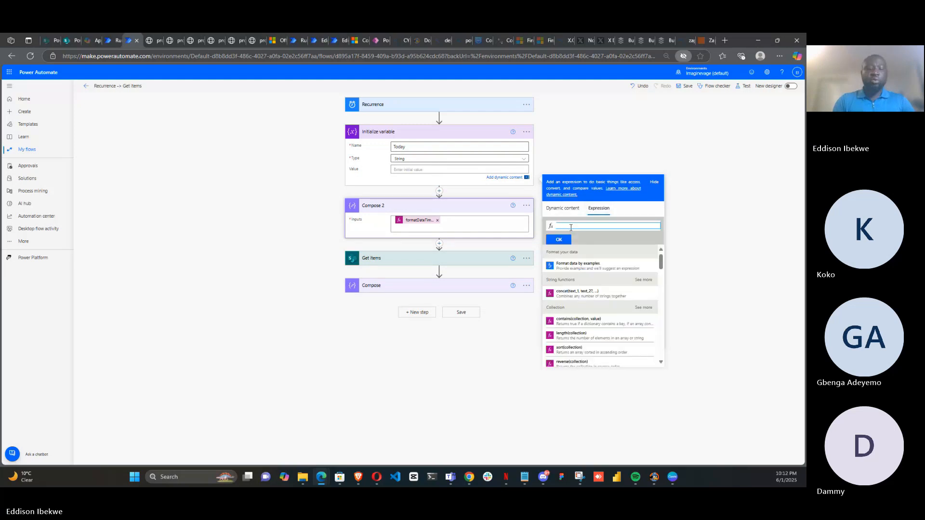
type("utc")
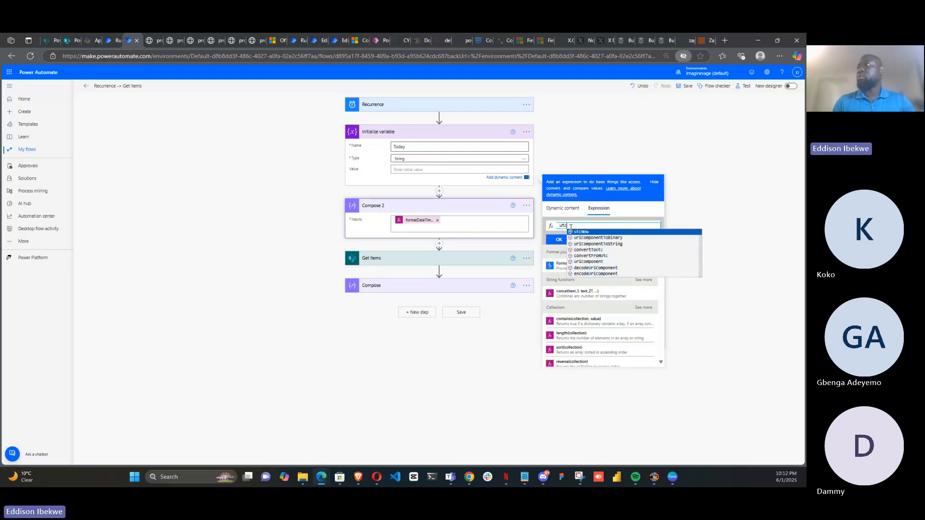
left_click(599, 233)
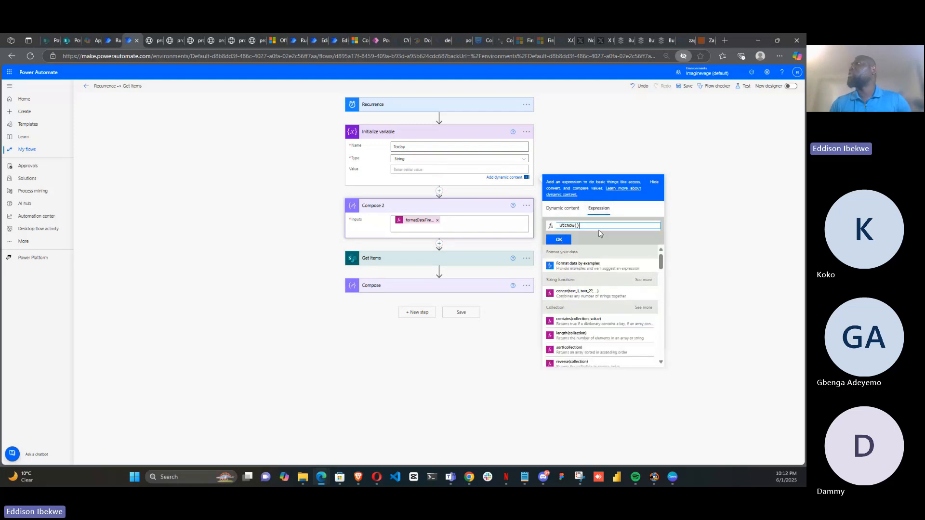
left_click(558, 239)
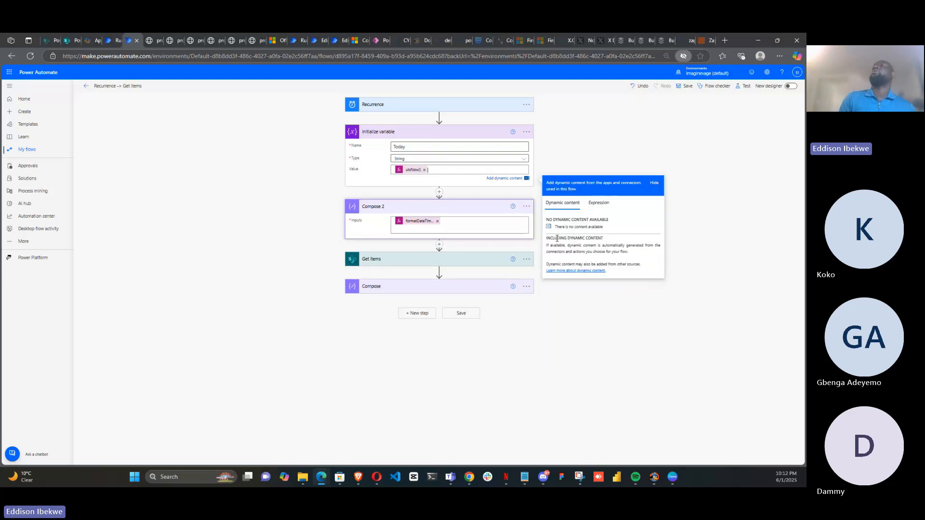
Try to replace utcNow() in Compose 2's formatDateTime expression with the Today variable and update it
left_click(412, 226)
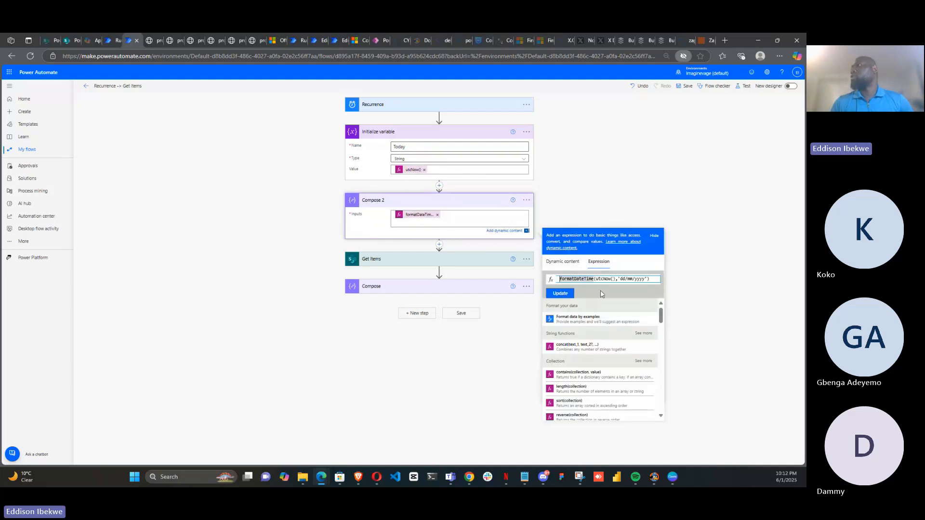
left_click_drag(595, 280, 616, 279)
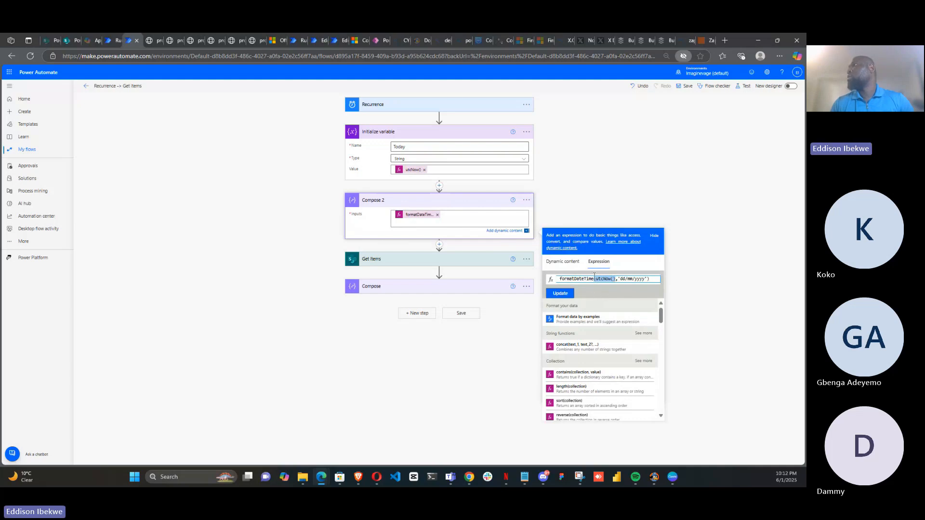
left_click(552, 266)
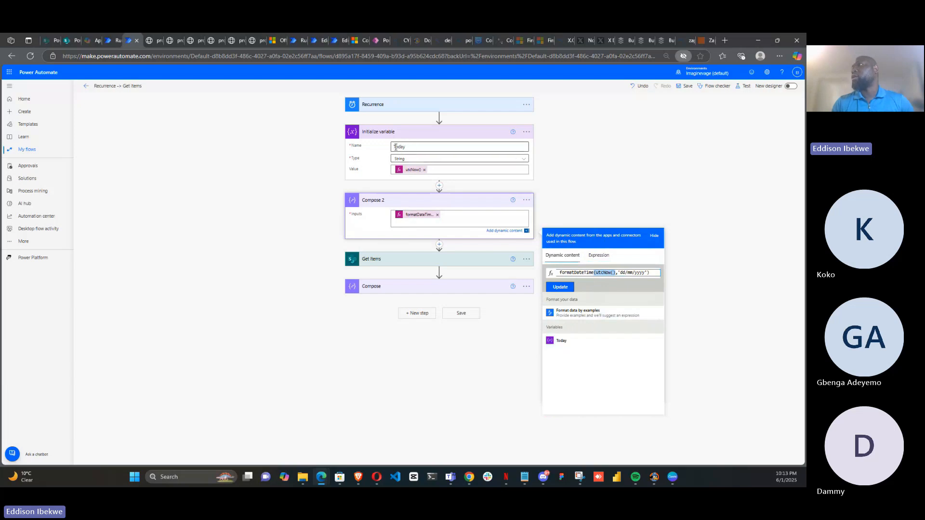
left_click(565, 347)
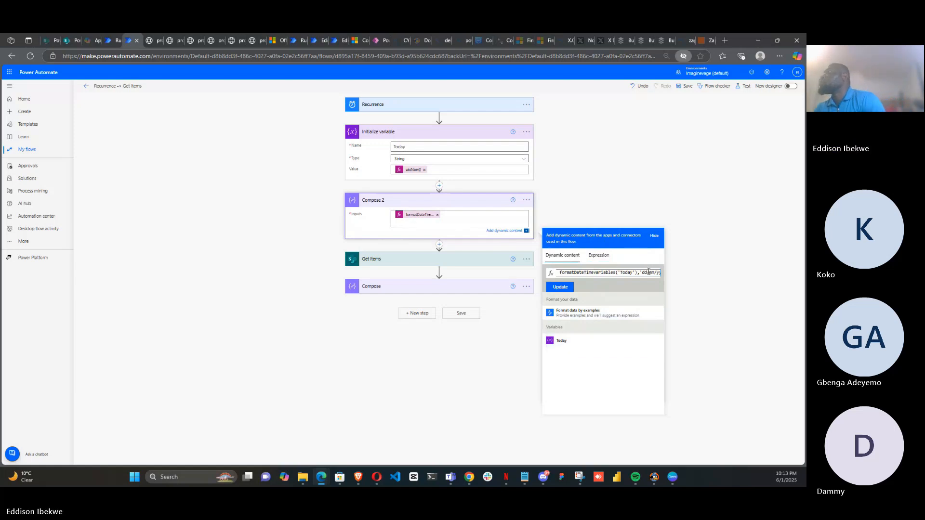
key("BackSpace")
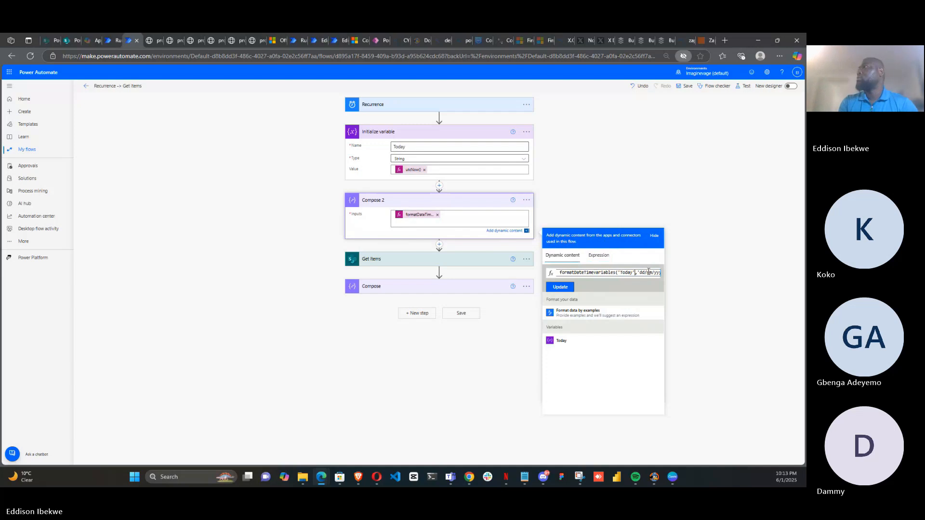
key("BackSpace")
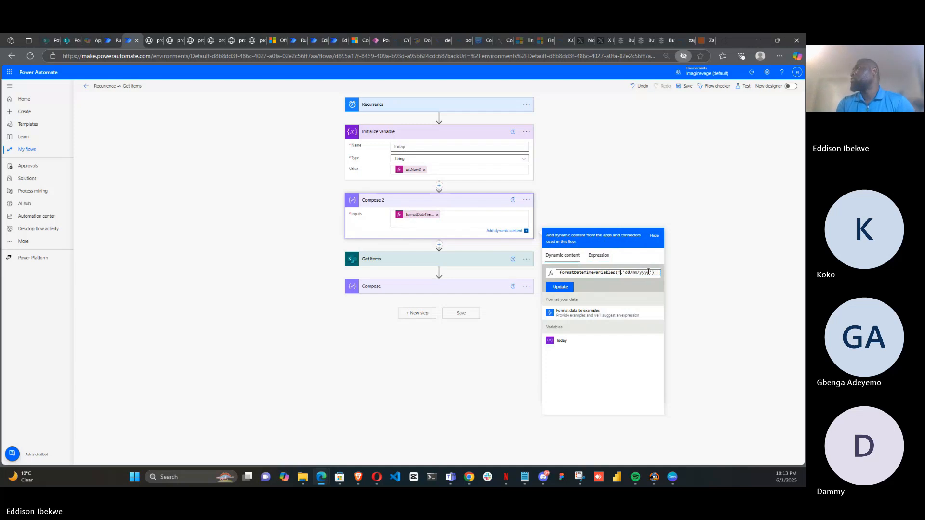
left_click(579, 348)
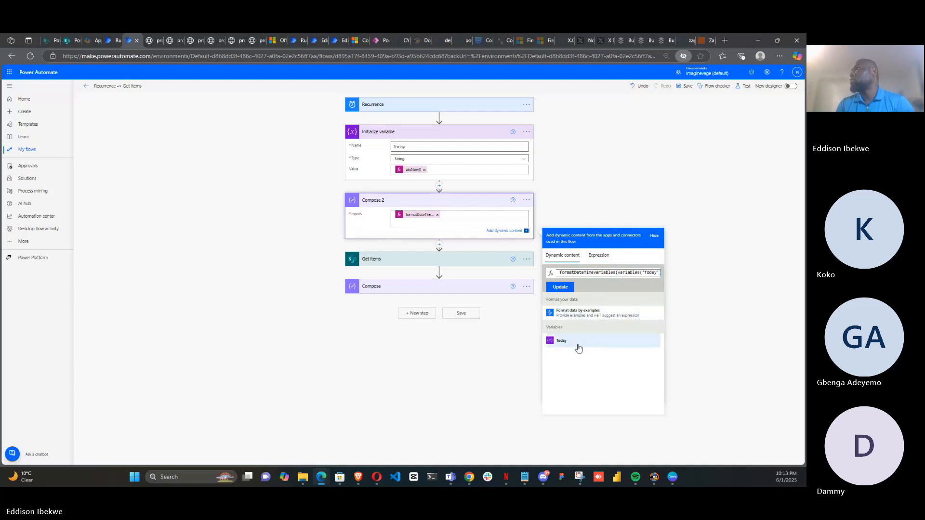
left_click(570, 287)
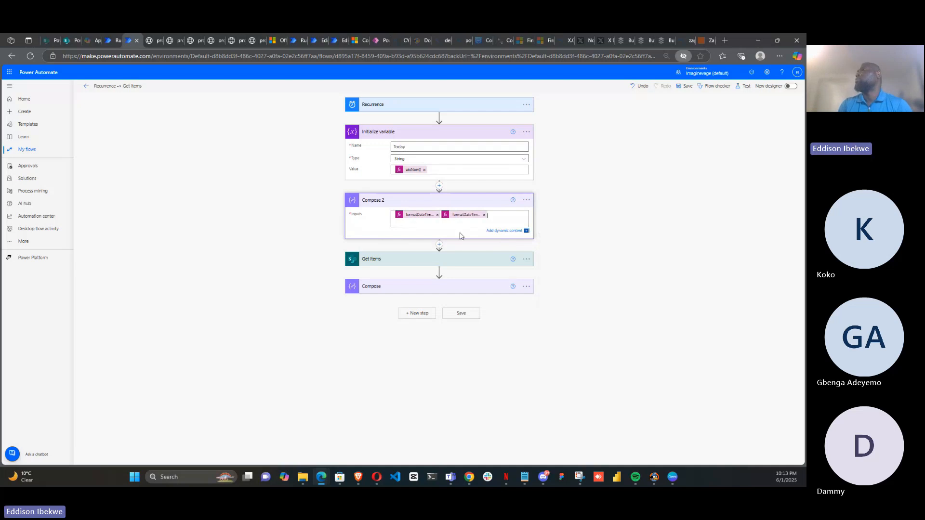
Save and test the flow with the recently used trigger, then review the run outputs of Initialize variable and Compose 2
left_click(746, 88)
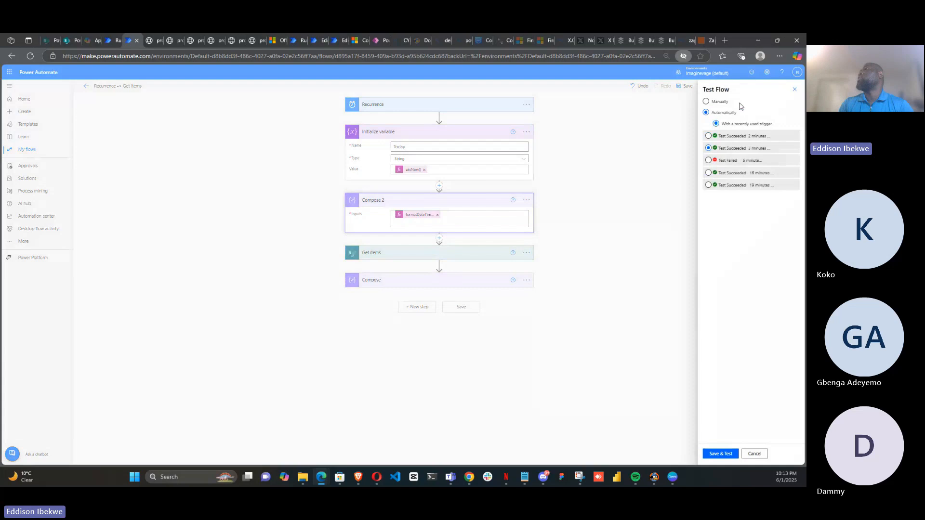
left_click(709, 136)
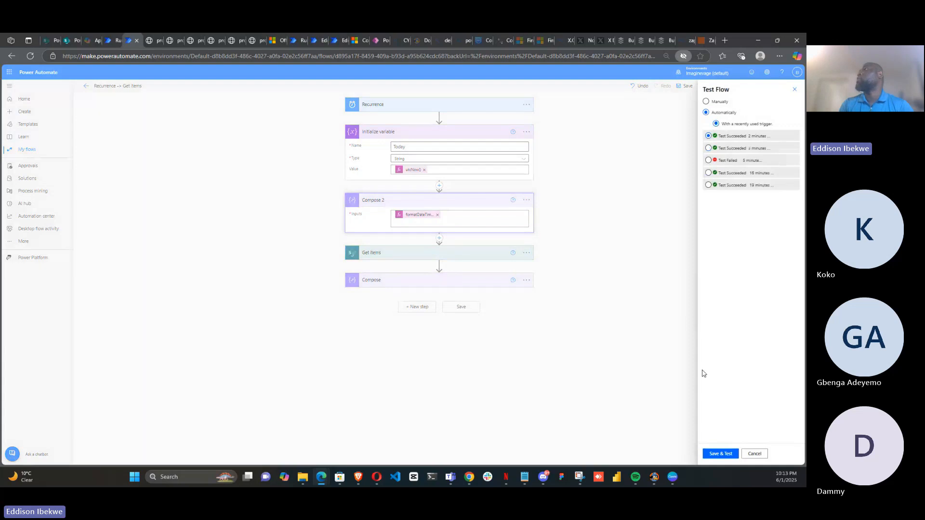
left_click(721, 454)
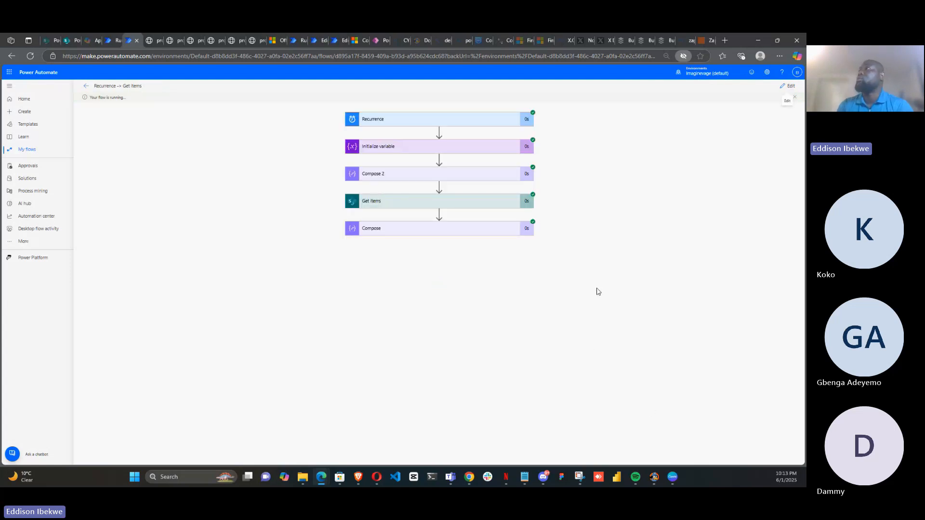
left_click(500, 153)
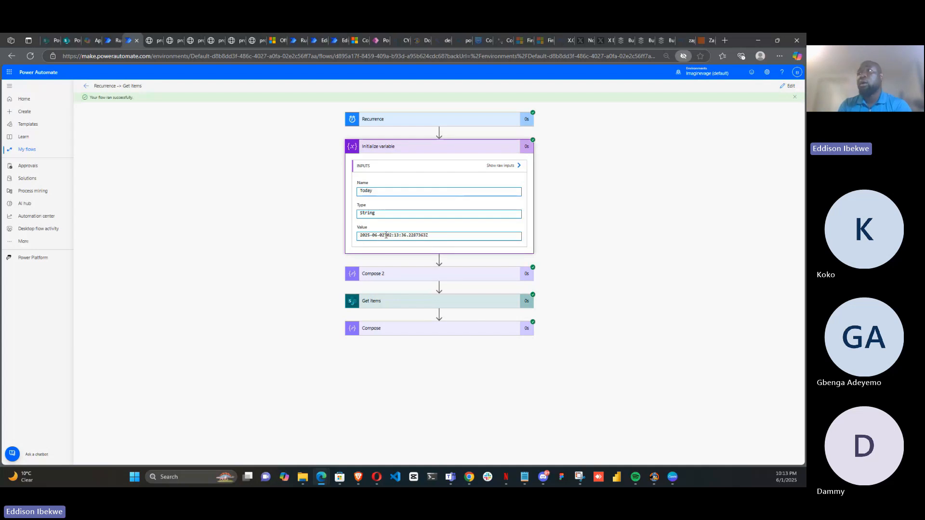
left_click(414, 276)
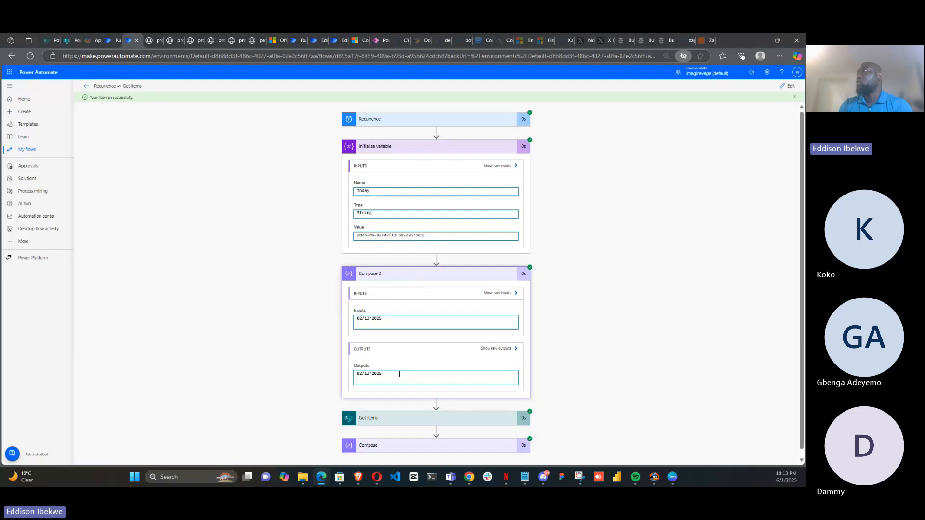
Reopen the flow for editing and select Compose 2's full formatDateTime expression to copy it
left_click(790, 92)
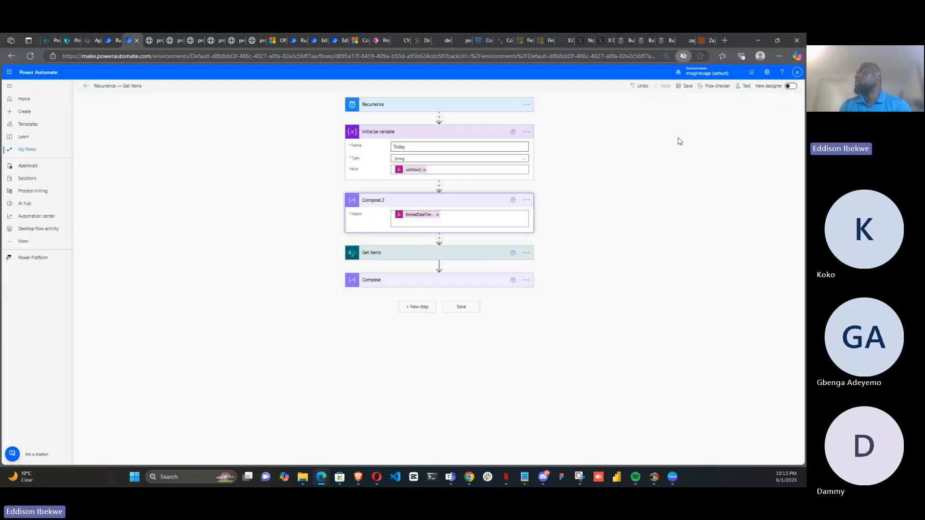
left_click(424, 217)
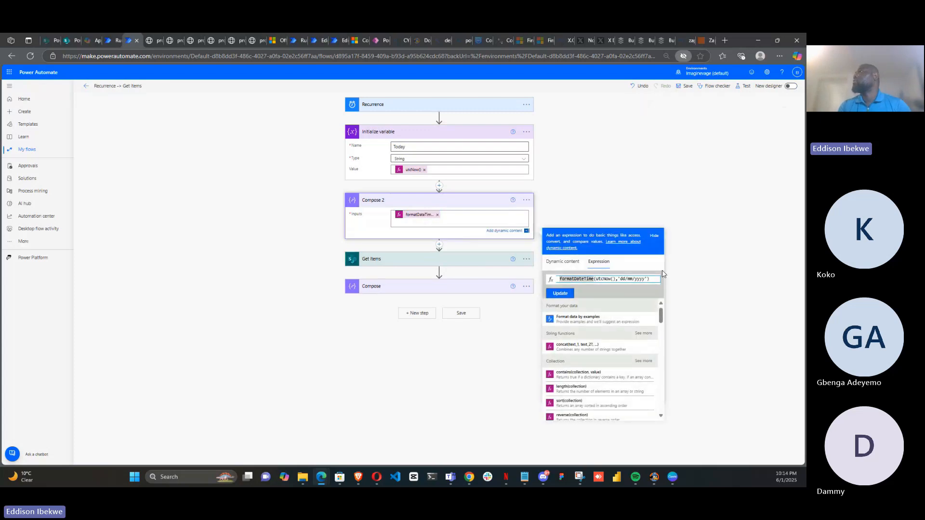
left_click(653, 280)
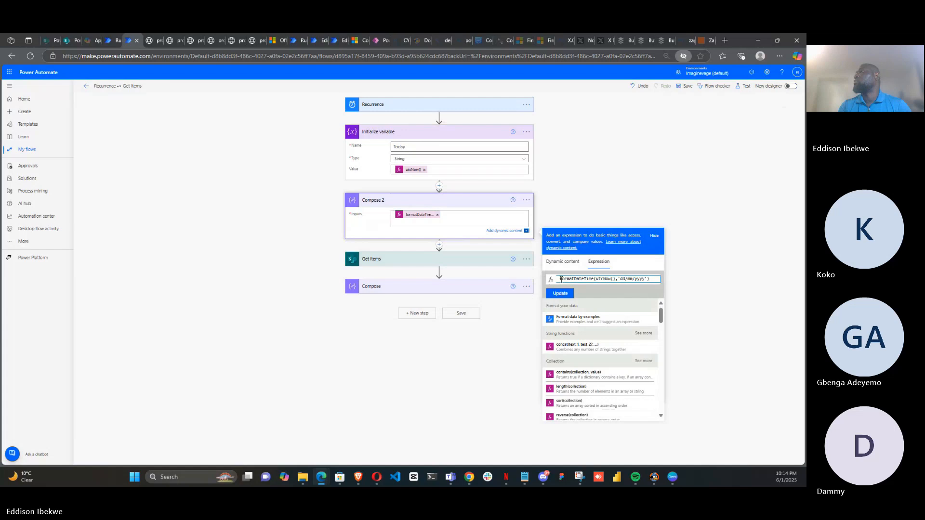
left_click_drag(560, 280, 654, 280)
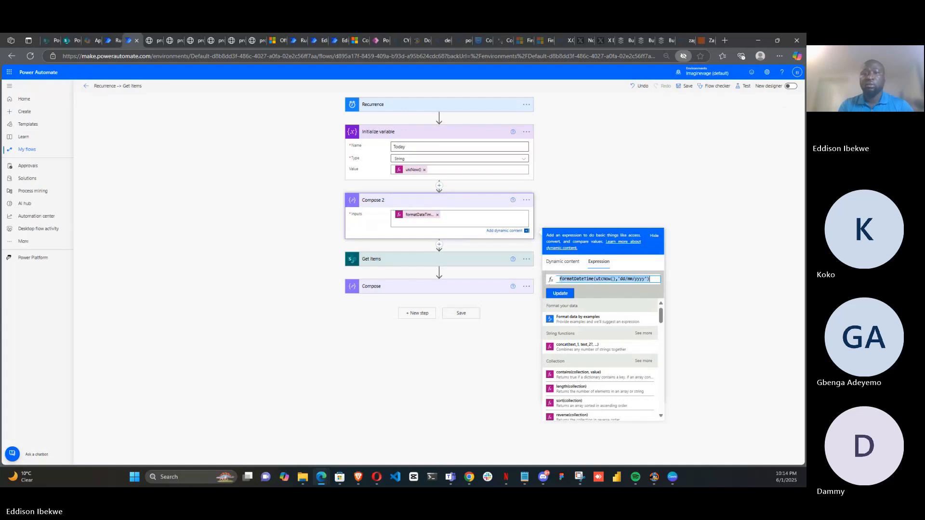
key("alt+Tab")
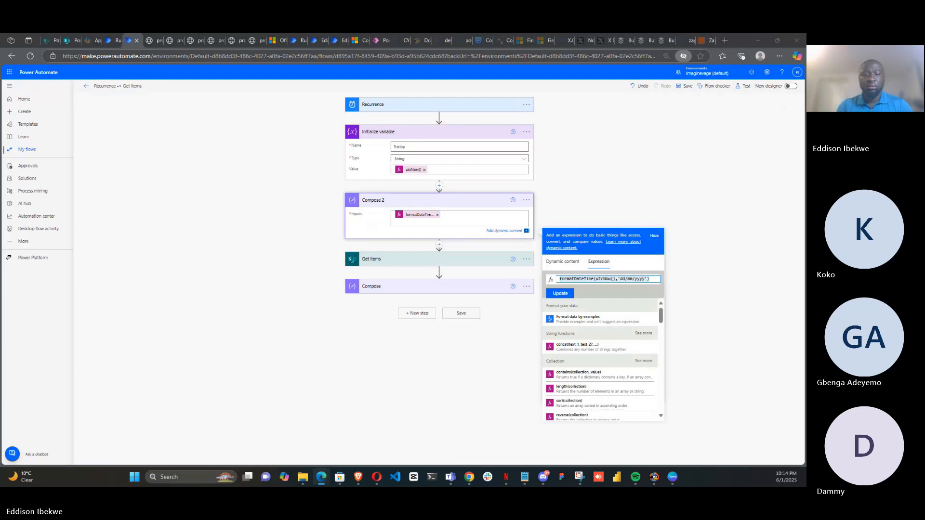
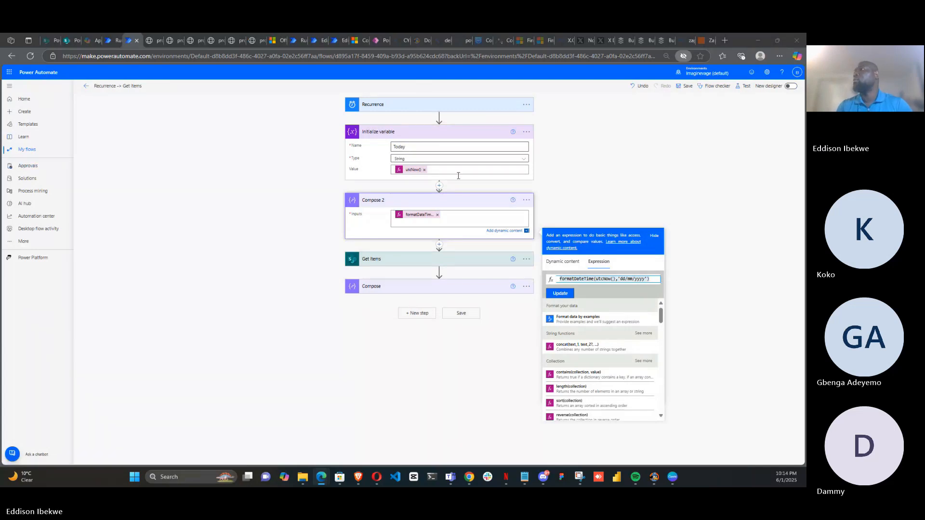
Re-enter Compose 2's input as the formatDateTime(utcNow(),'dd/MM/yyyy') expression instead of plain text
left_click(439, 216)
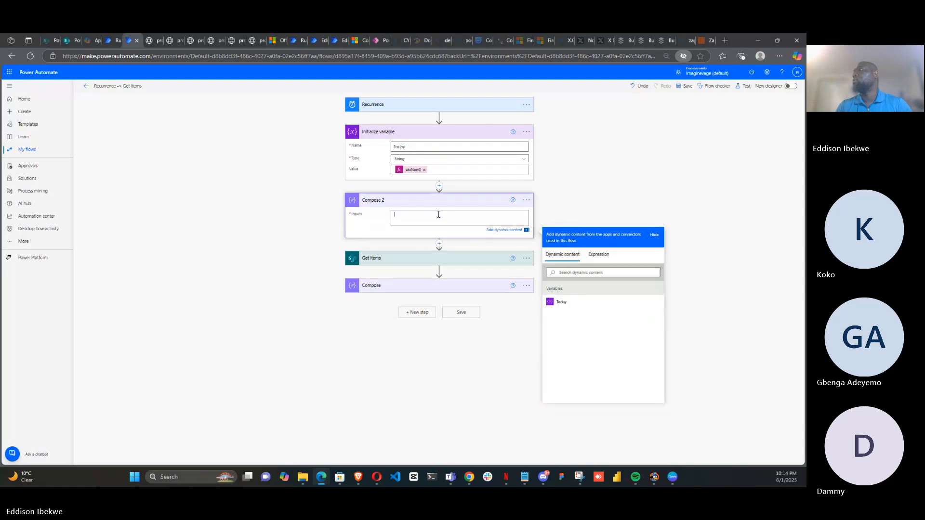
type("formatDateTime(utcNow(), 'dd/MM/yyyy')")
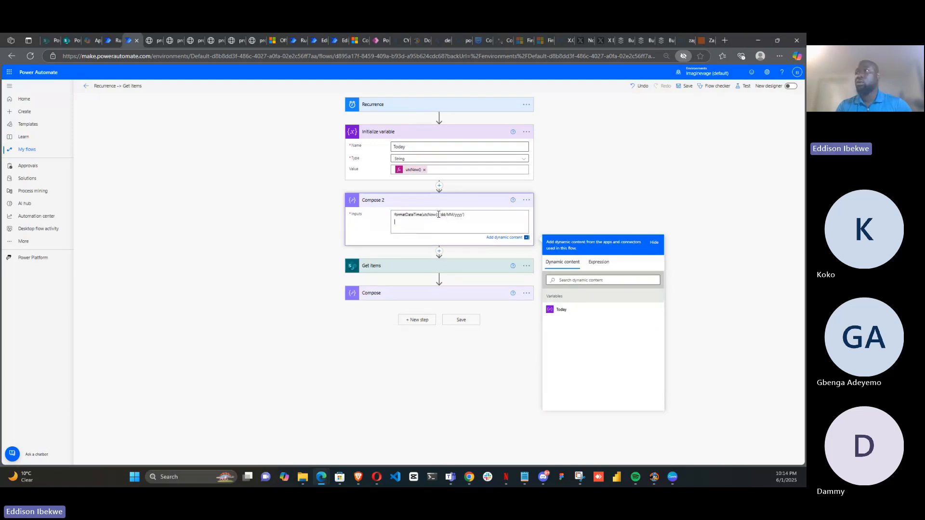
left_click_drag(466, 215, 385, 219)
key("ctrl+x")
left_click(606, 267)
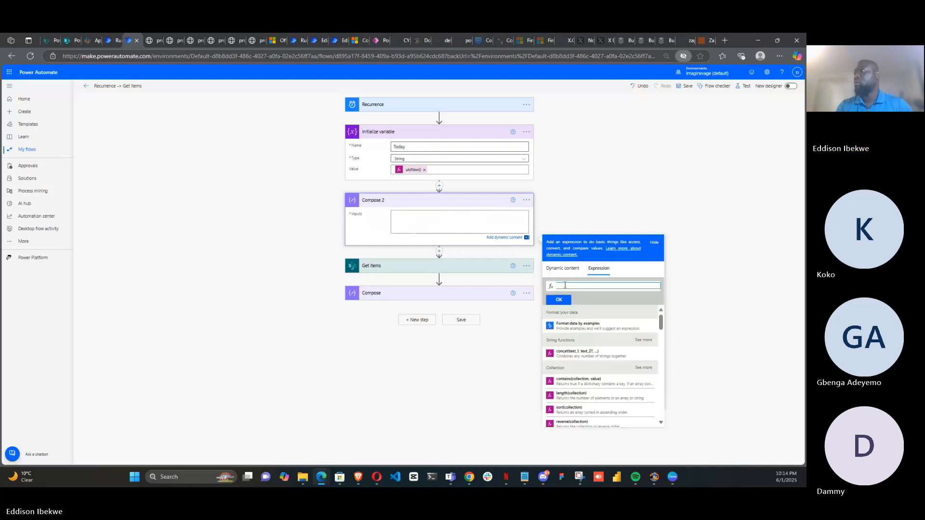
key("ctrl+v")
left_click(559, 300)
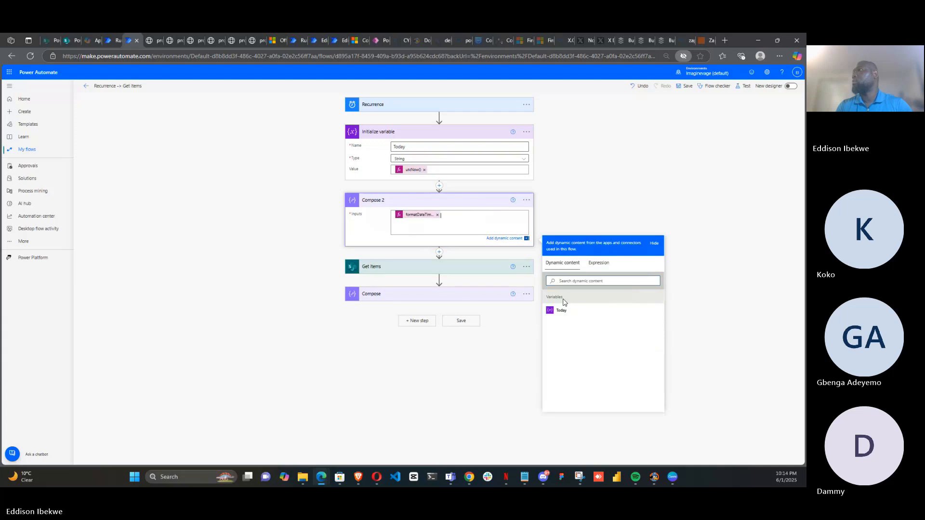
Save and test the flow with a recently used trigger, then open Compose 2's run result
left_click(745, 91)
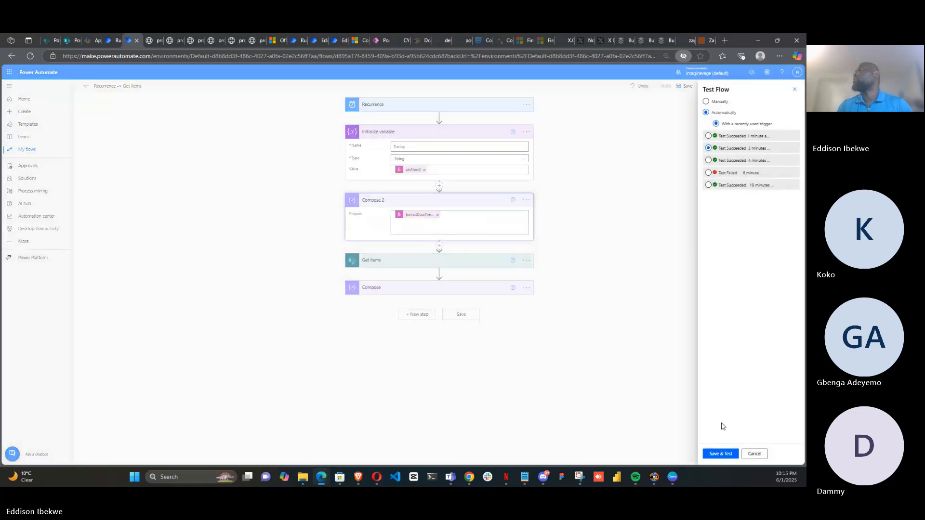
left_click(724, 454)
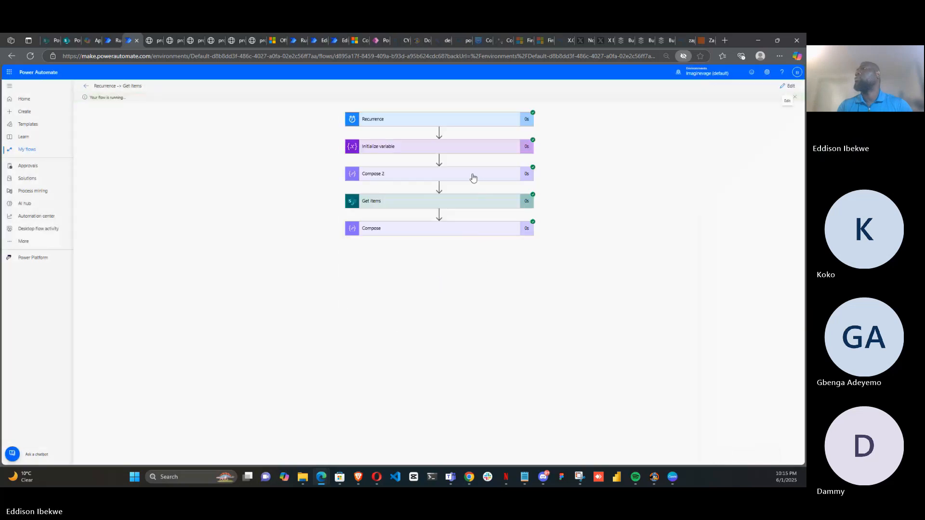
left_click(473, 178)
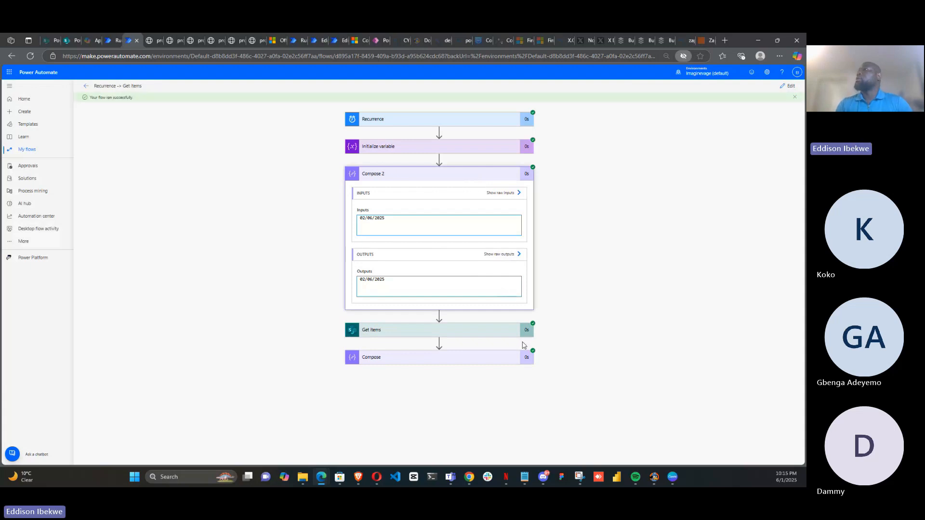
Edit the flow and replace the Today variable in Get items' filter query with Compose 2's Outputs
left_click(788, 85)
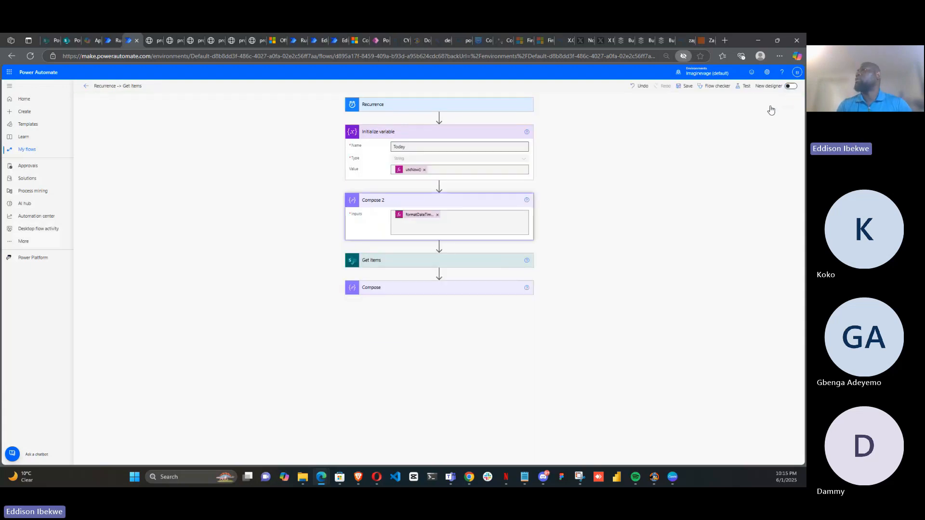
left_click(455, 266)
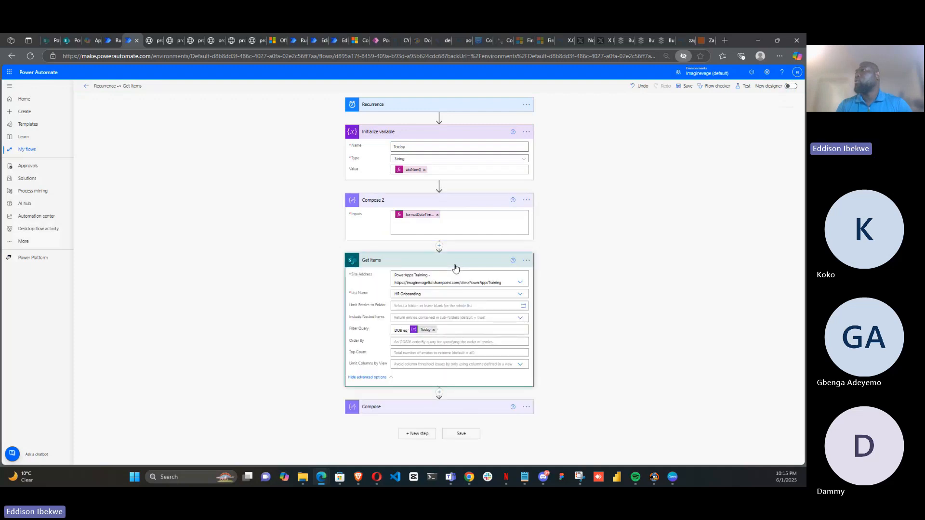
left_click(434, 331)
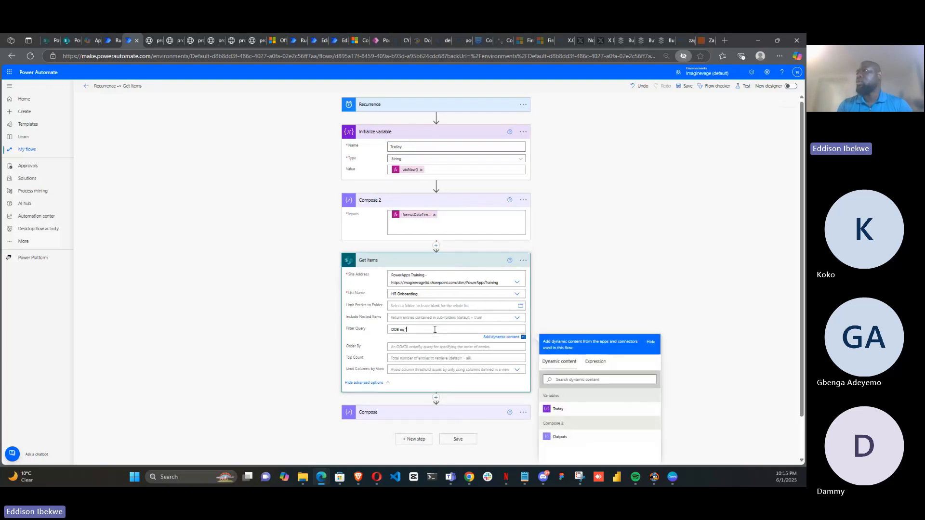
left_click(568, 437)
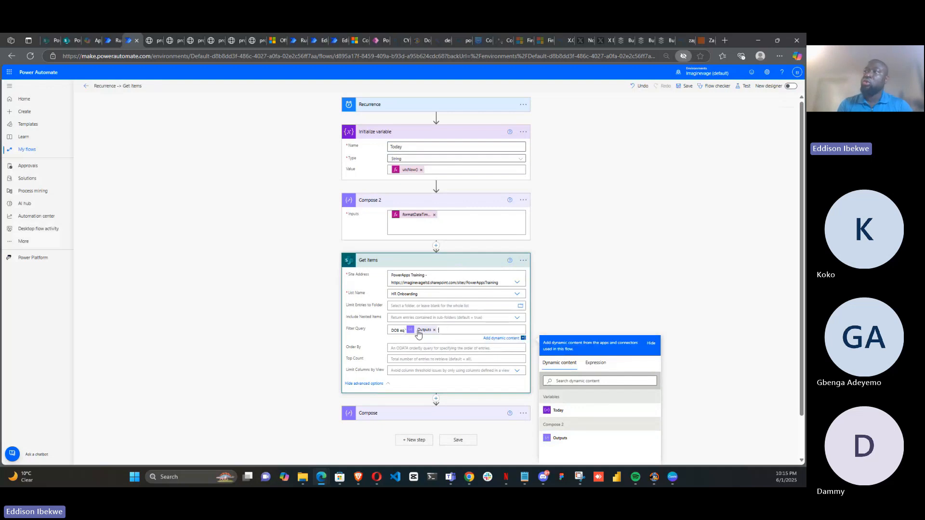
left_click(580, 306)
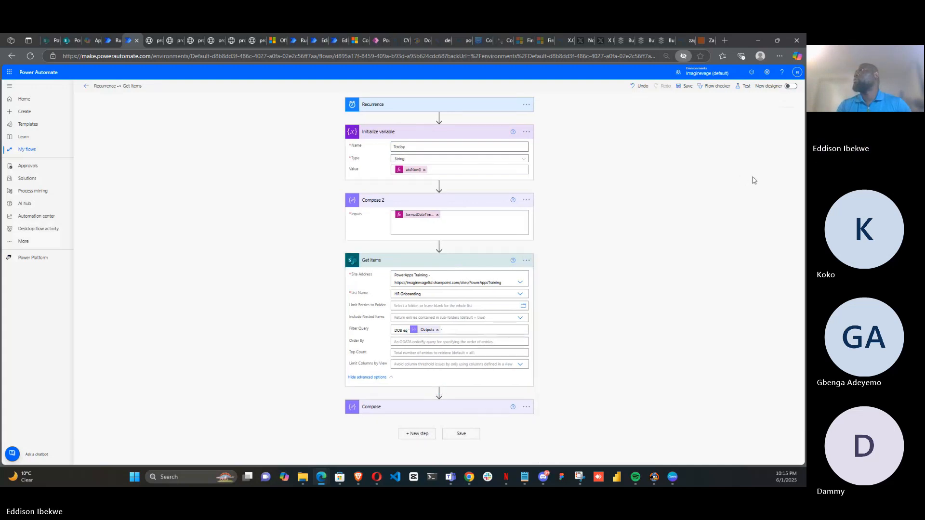
Save and test the flow using the most recent recently used trigger run
left_click(740, 87)
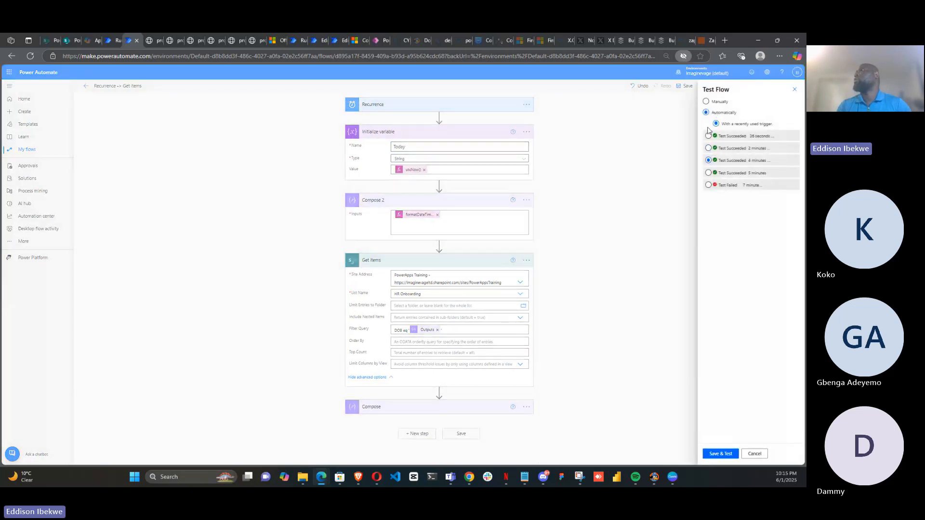
left_click(708, 136)
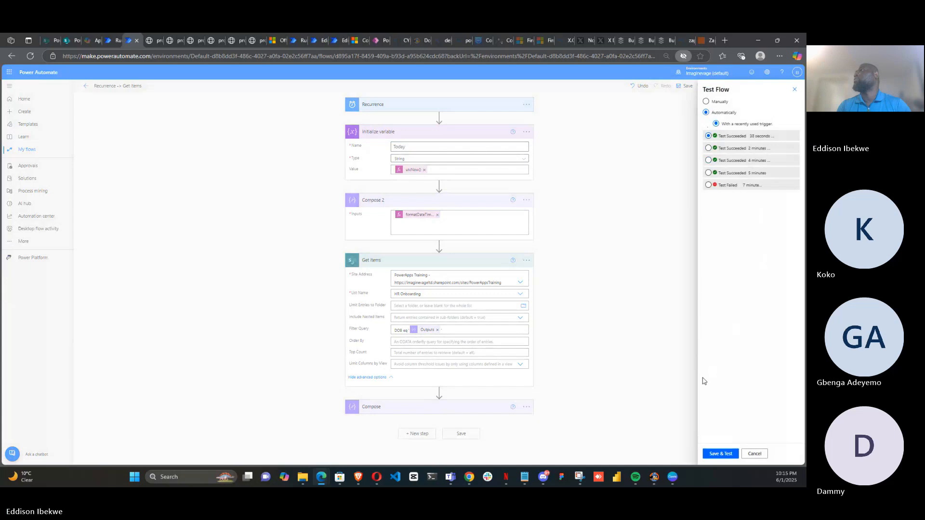
left_click(721, 455)
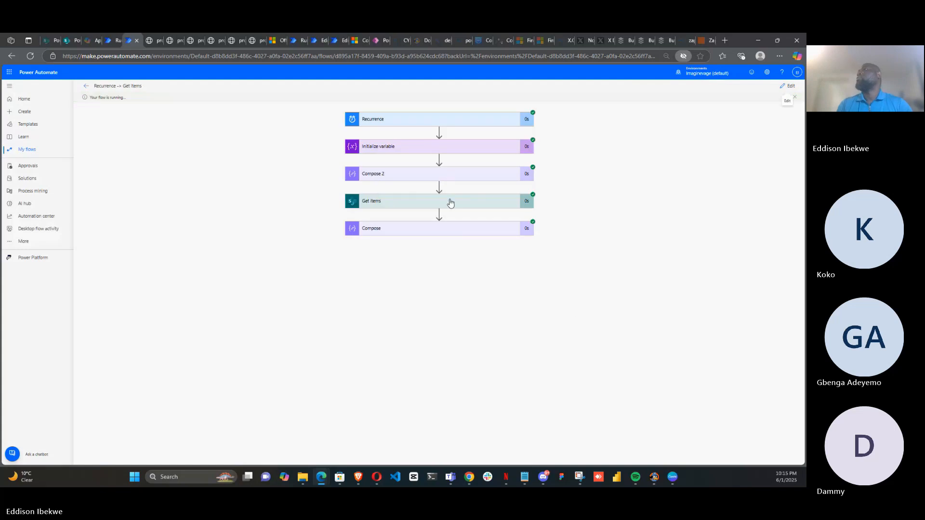
Review the downloaded outputs of the Compose and Get items actions from this run
left_click(458, 236)
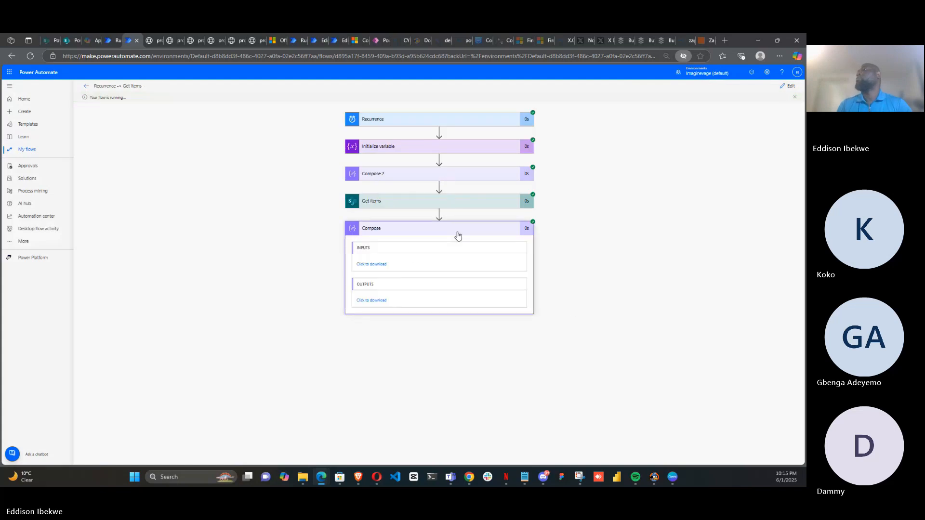
left_click(371, 301)
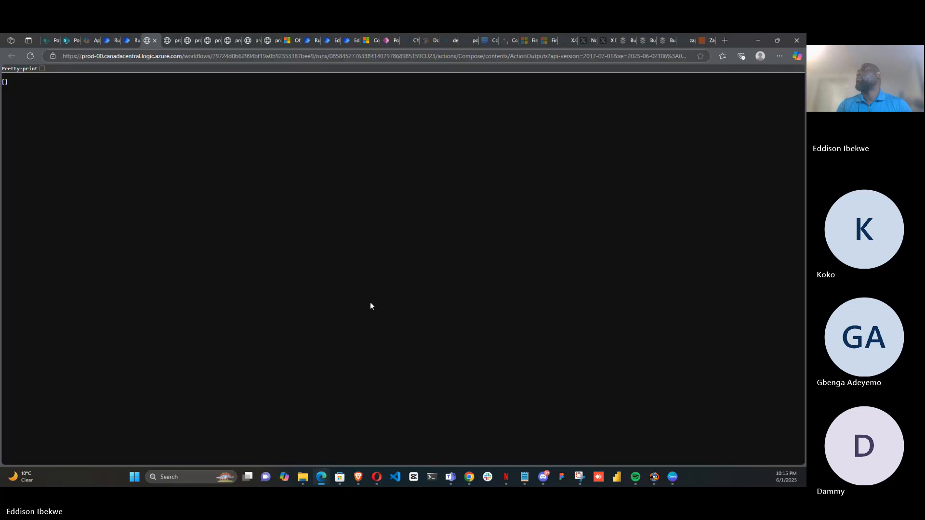
left_click(131, 40)
left_click(383, 203)
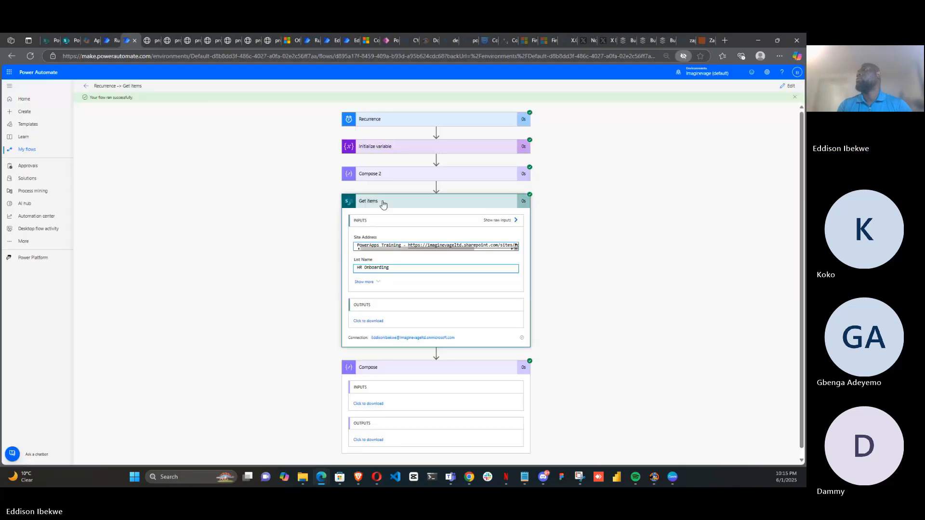
left_click(367, 321)
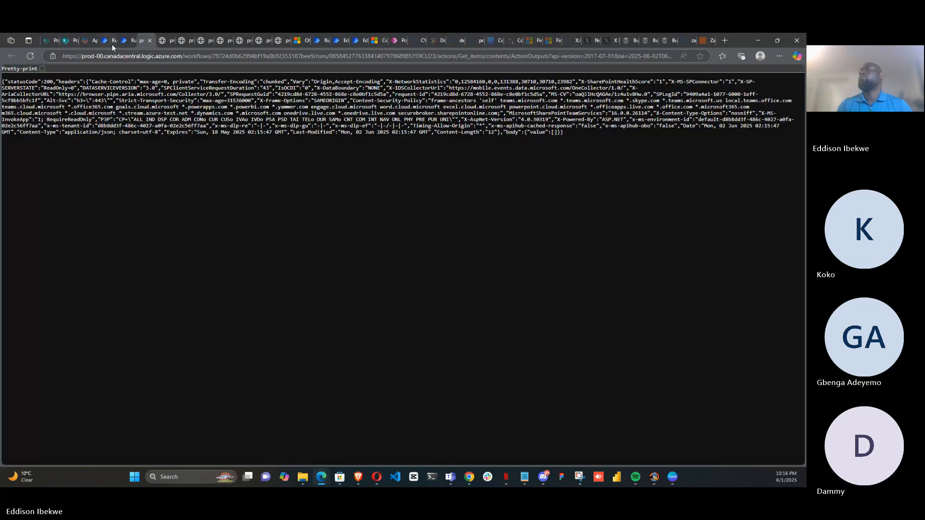
left_click(125, 42)
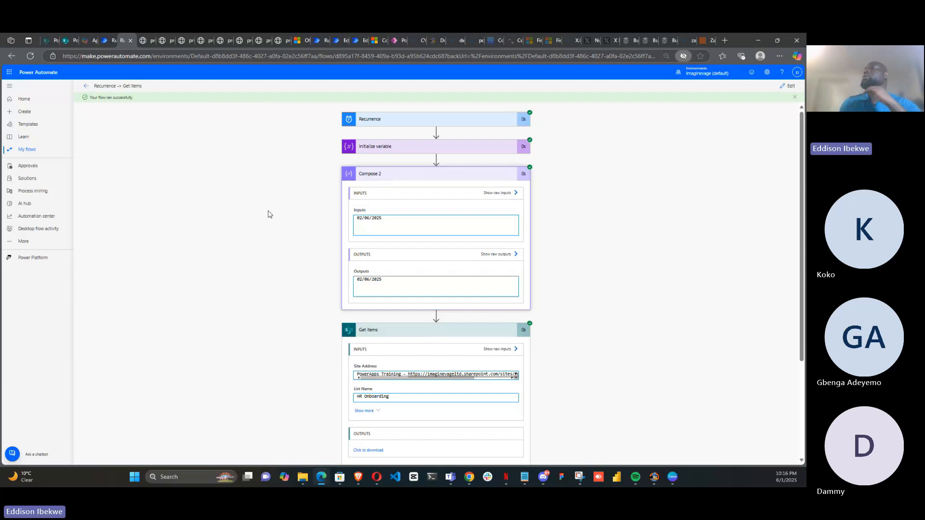
Switch to the HR Onboarding list and inspect the second item's DOB date
left_click(68, 41)
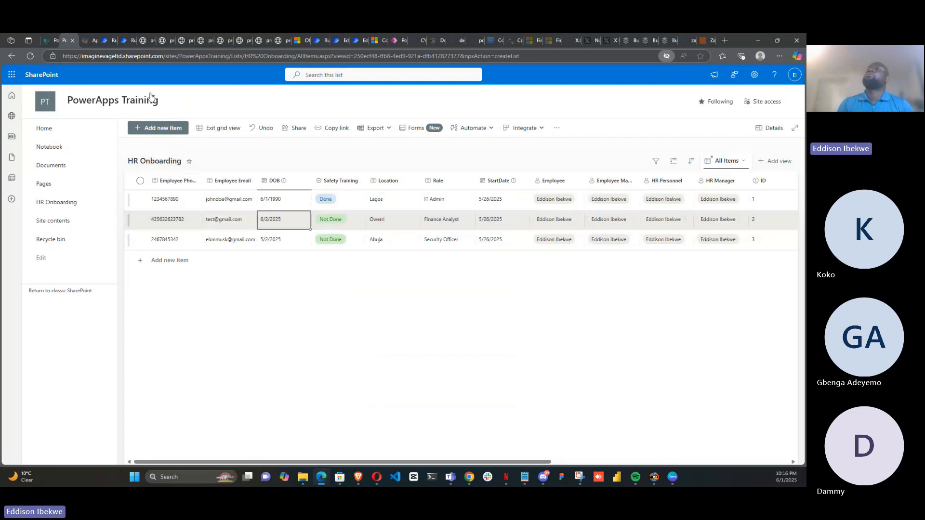
left_click(284, 220)
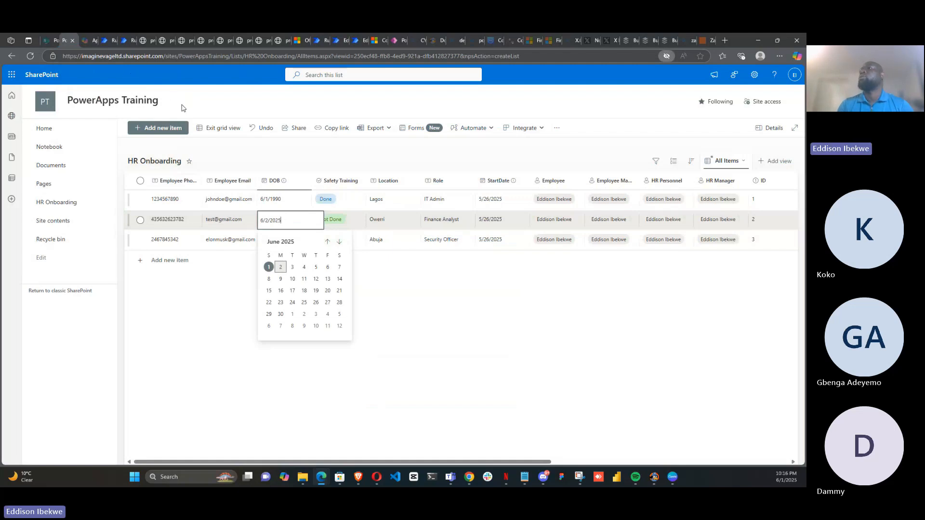
left_click(121, 41)
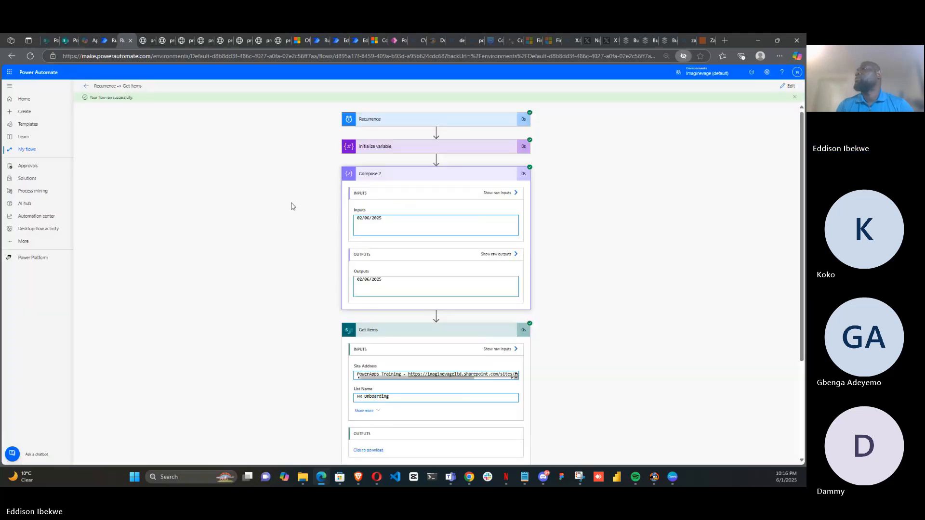
Edit Compose 2's expression to use the 'MM/dd/yyyy' date format and update it
left_click(791, 85)
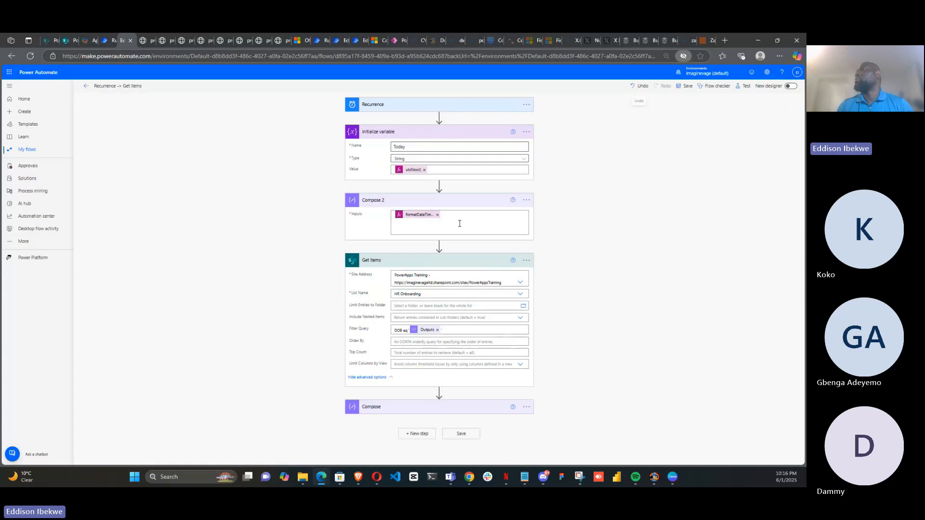
left_click(417, 214)
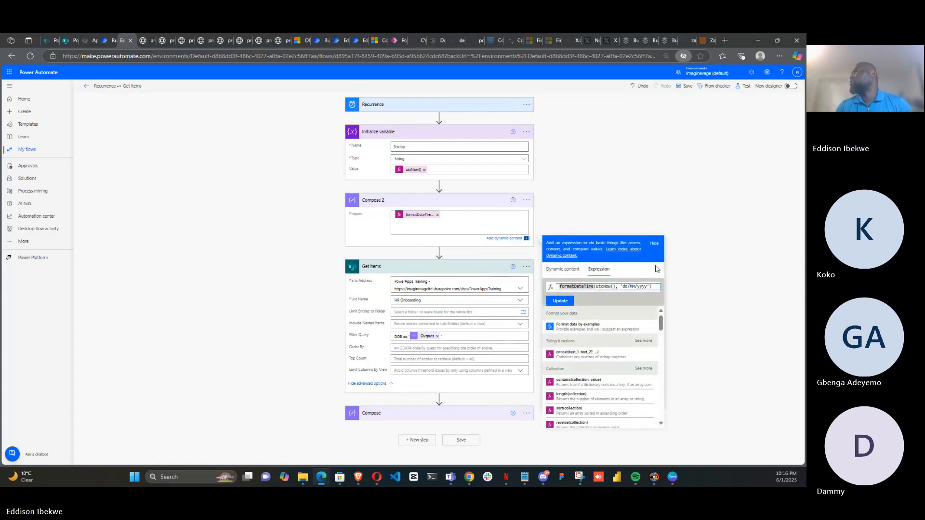
left_click(627, 286)
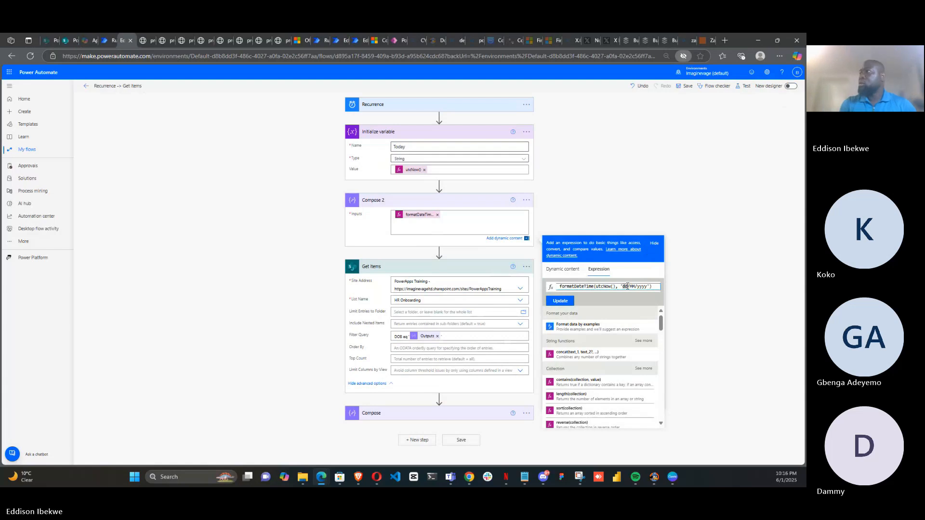
key("BackSpace")
key("BackSpace")
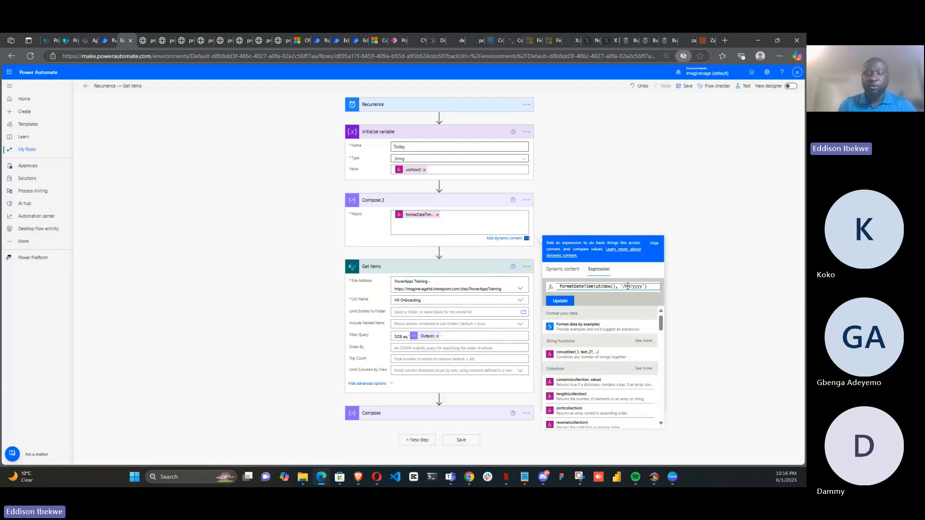
type("MM")
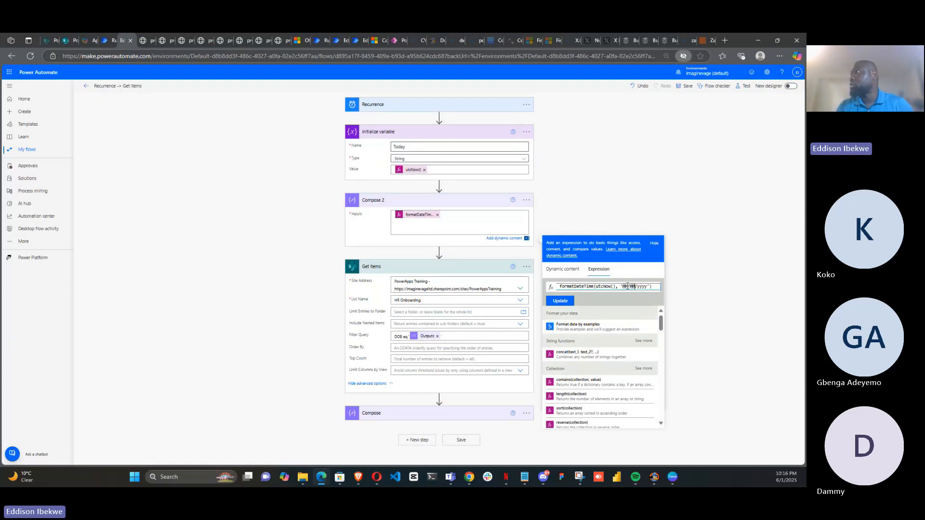
key("BackSpace")
key("BackSpace")
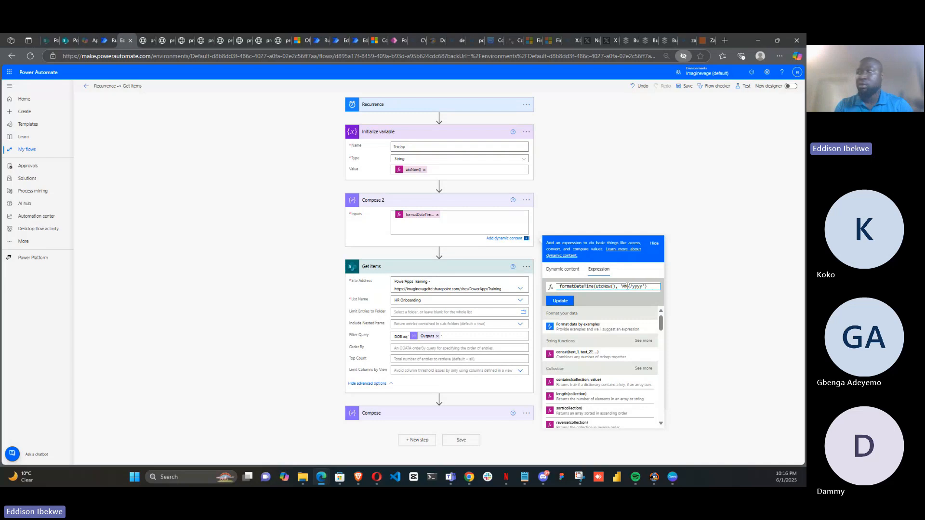
type("dd/")
left_click(553, 302)
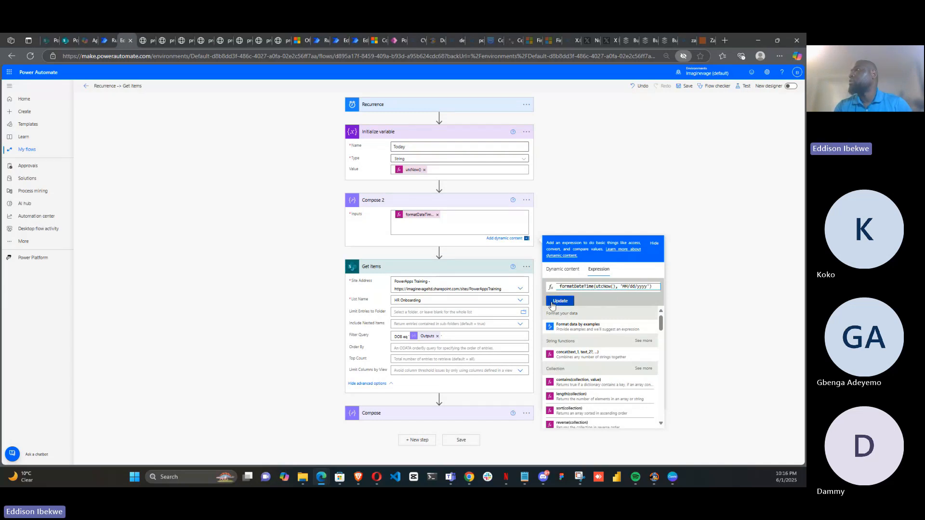
Save and test the flow again, then review the Compose action's run inputs and outputs
left_click(744, 86)
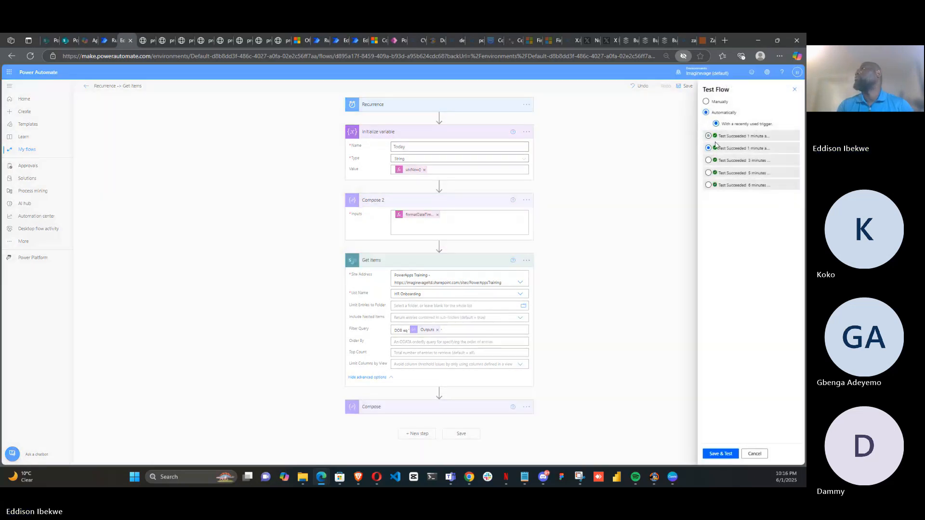
left_click(715, 455)
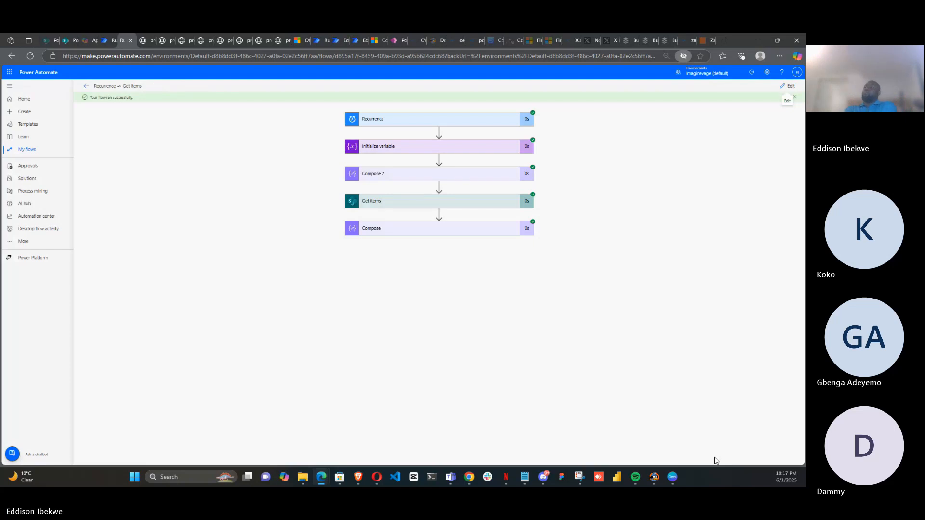
left_click(478, 233)
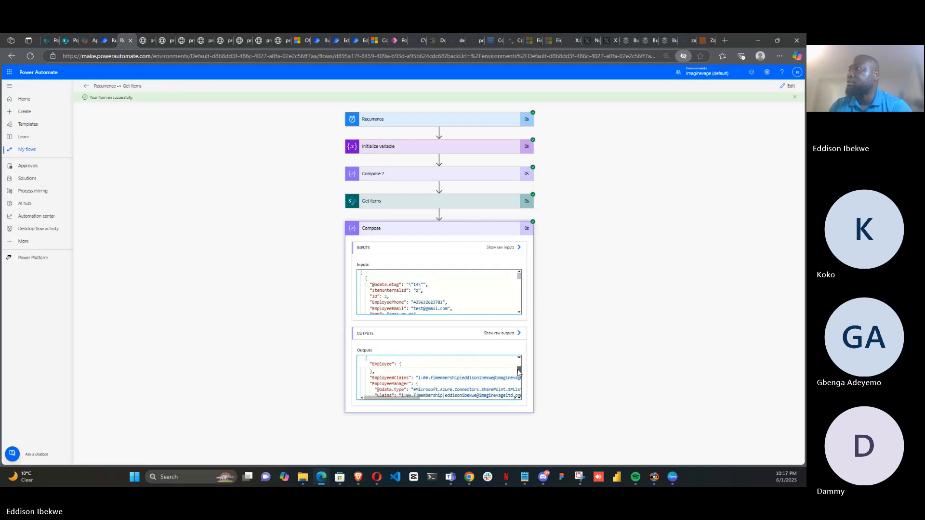
scroll(518, 373, "up", 3)
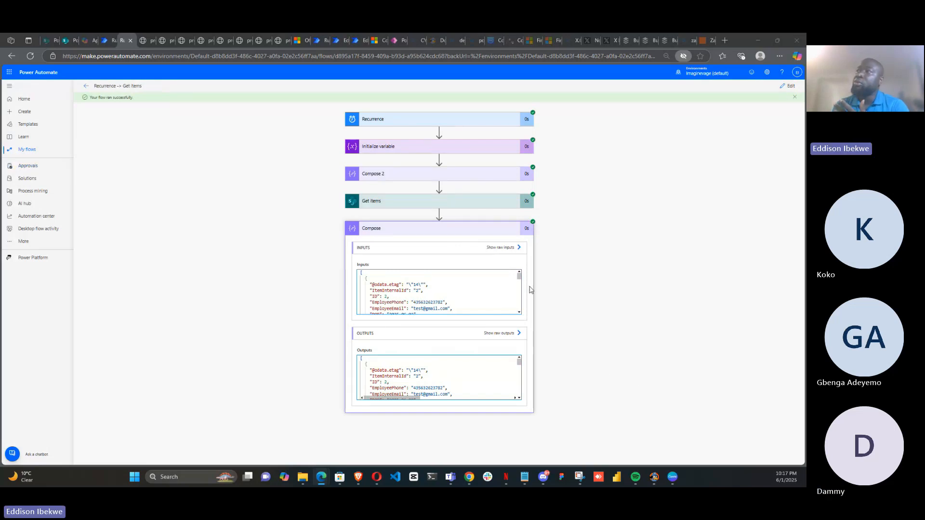
Return to the HR Onboarding list to compare the items' DOB values
left_click(66, 43)
left_click(211, 303)
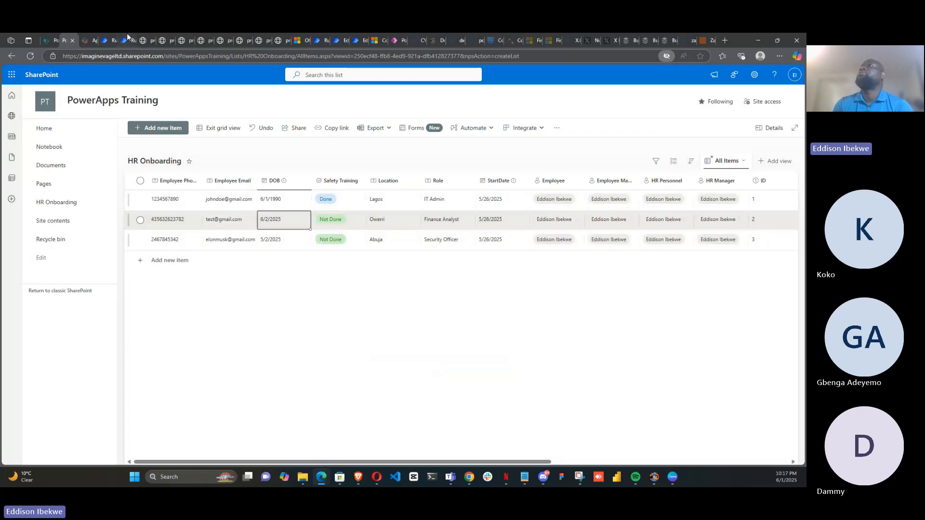
Edit the second item's Employee Email, replacing the domain with yahoo.com and adding a name before it
left_click(236, 228)
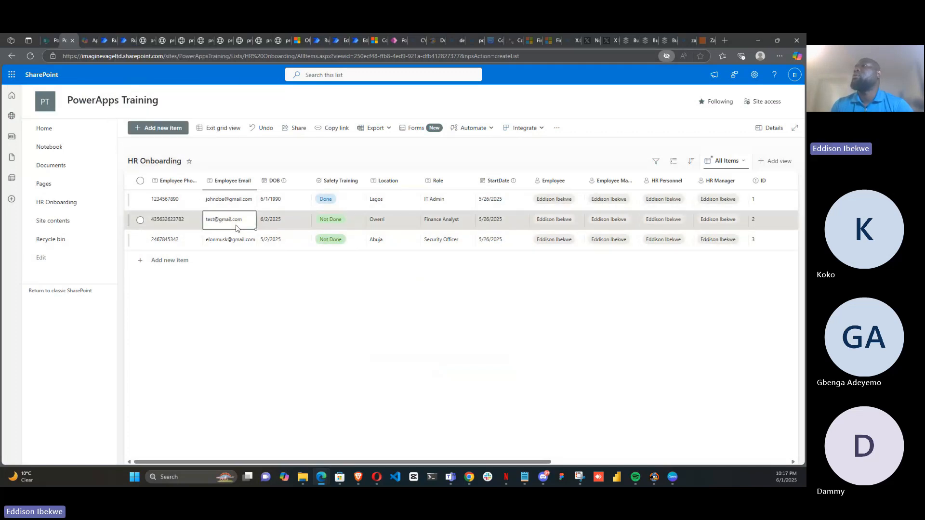
left_click(218, 222)
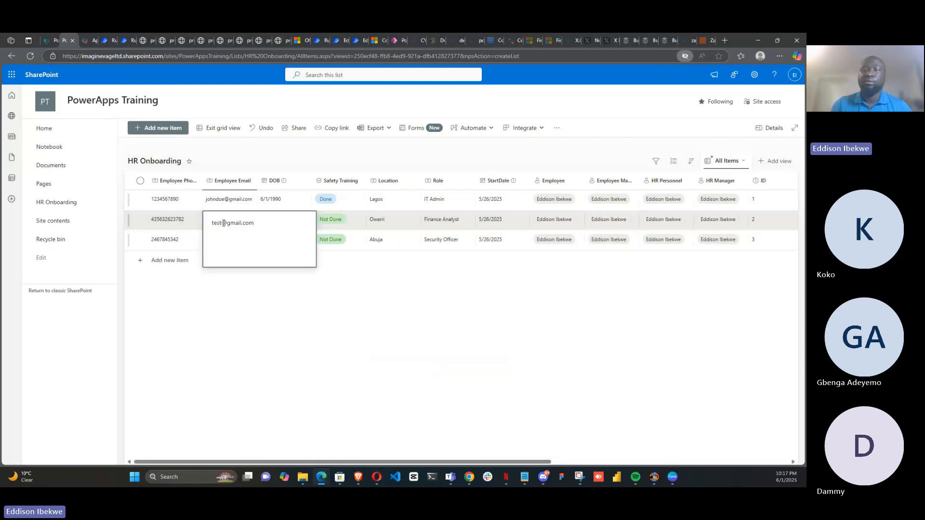
left_click(223, 223)
key("BackSpace")
key("BackSpace")
key("BackSpace")
key("BackSpace")
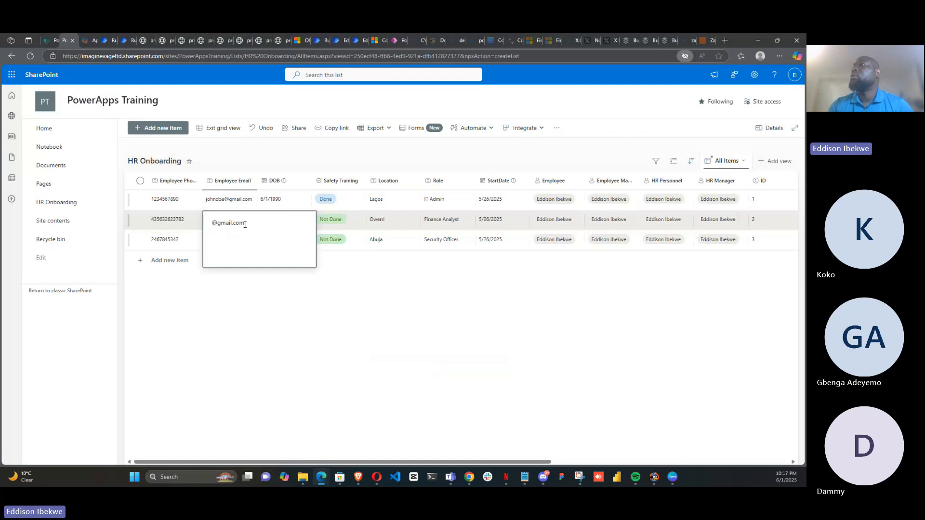
key("BackSpace")
key("BackSpace")
key("BackSpace")
key("BackSpace")
key("BackSpace")
key("BackSpace")
key("BackSpace")
key("BackSpace")
key("BackSpace")
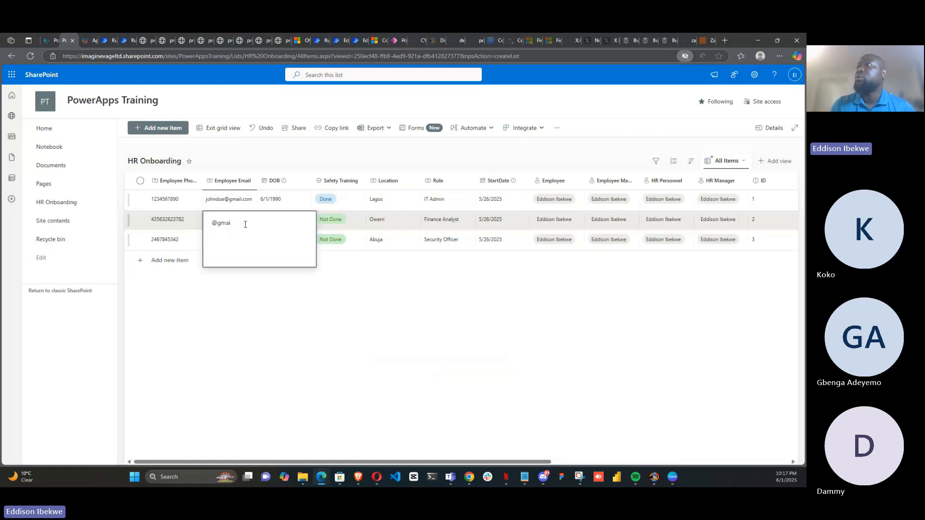
type("yah")
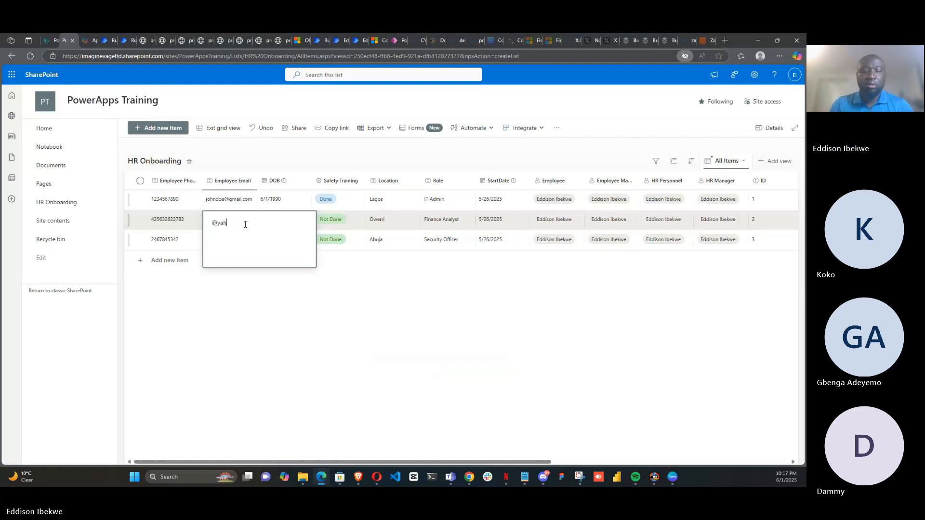
type("oo.com")
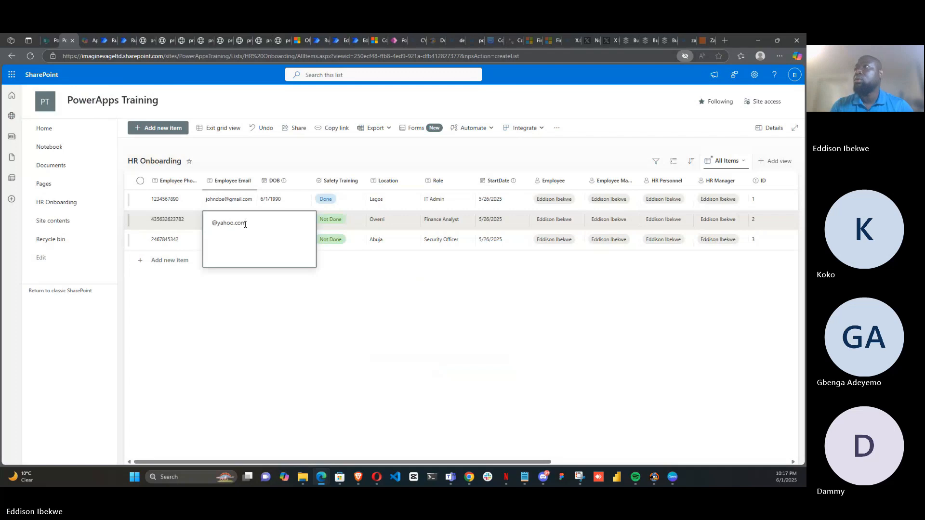
left_click(212, 222)
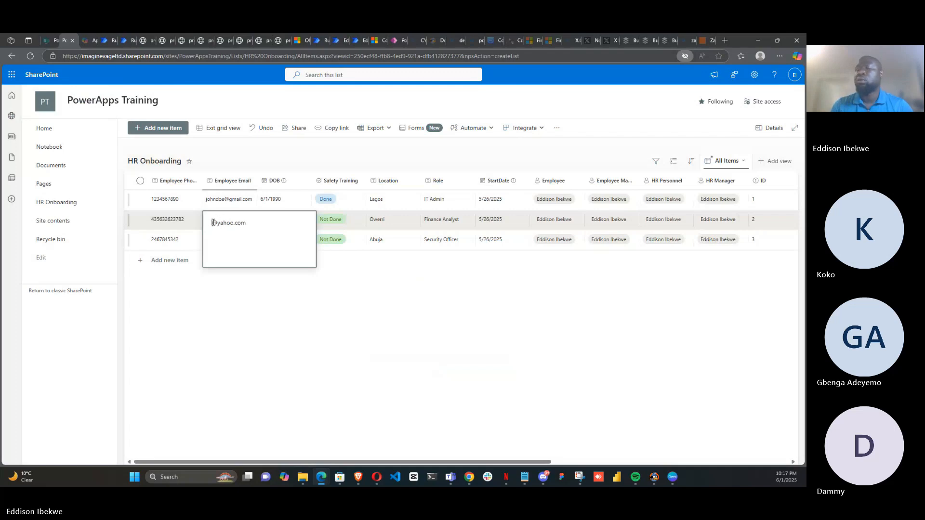
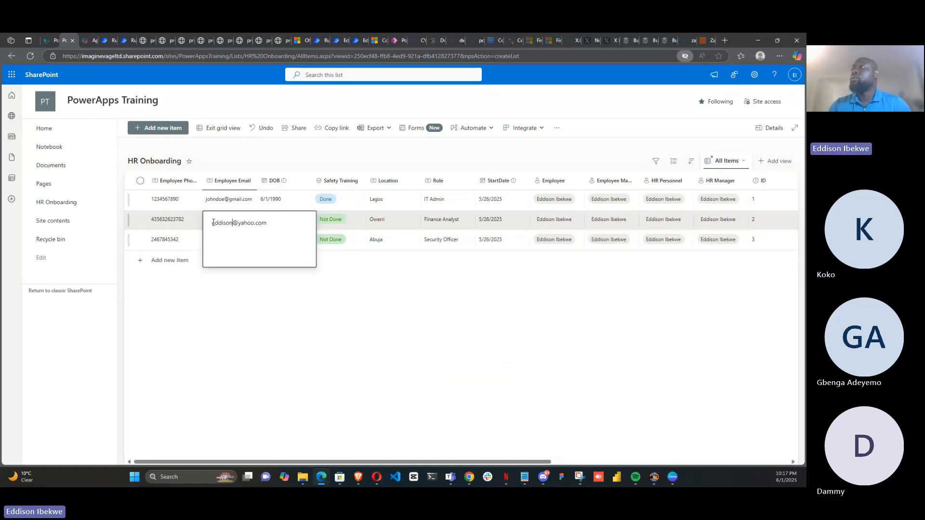
Replace the second item's Employee Email with a pasted address, commit the cell, and refresh the list
left_click_drag(273, 223, 195, 219)
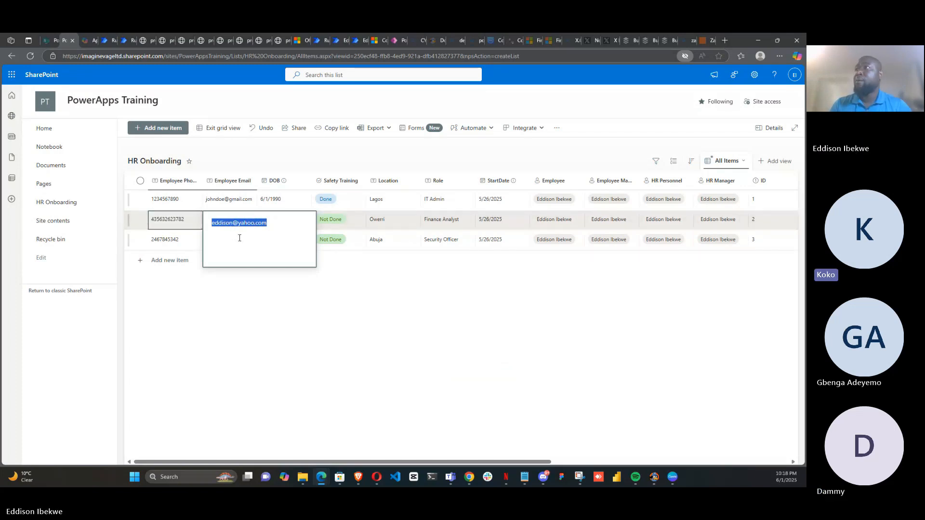
left_click(233, 224)
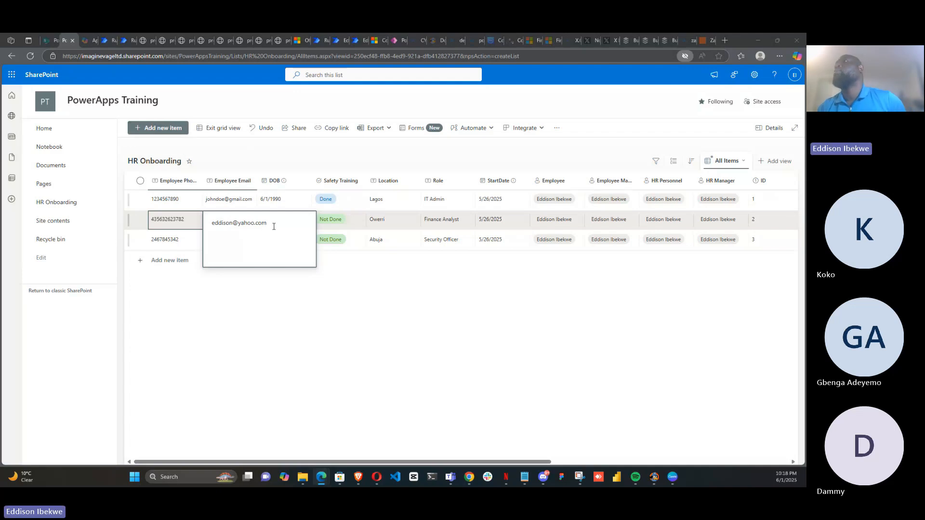
left_click_drag(276, 227, 213, 227)
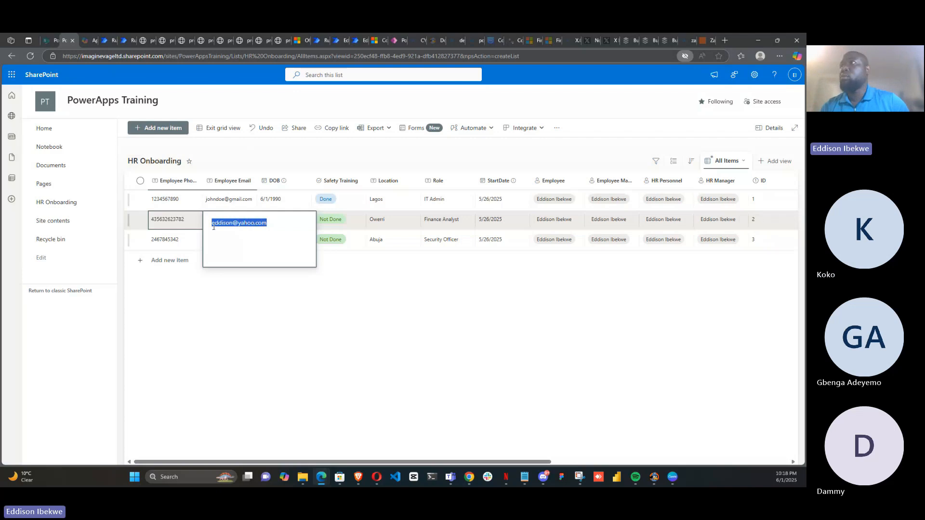
key("ctrl+v")
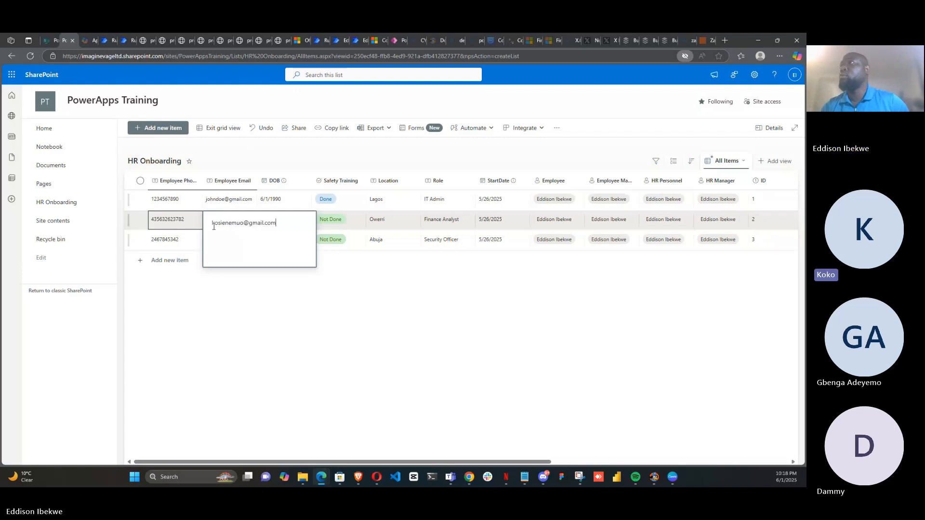
left_click(273, 309)
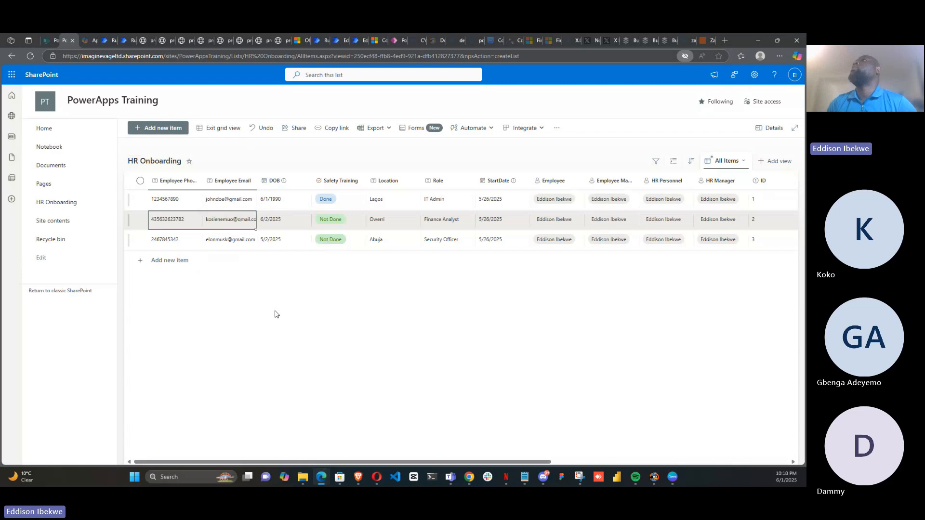
left_click(31, 57)
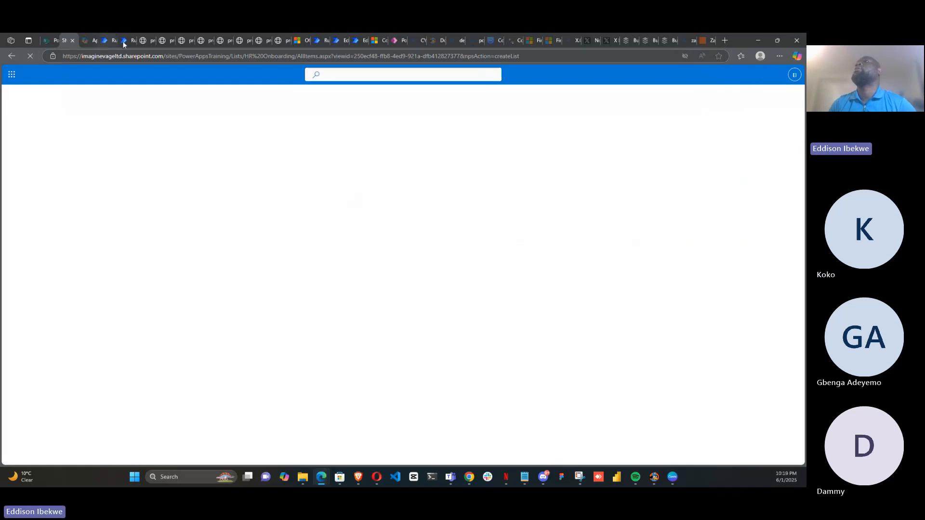
Switch back to the flow, open it for editing, and add a Send an email (V2) action after Compose
left_click(123, 41)
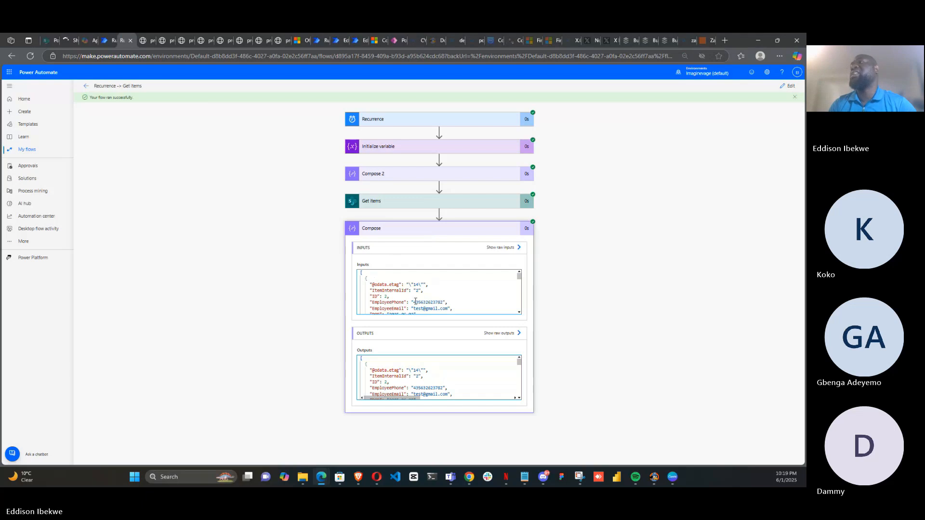
left_click(789, 89)
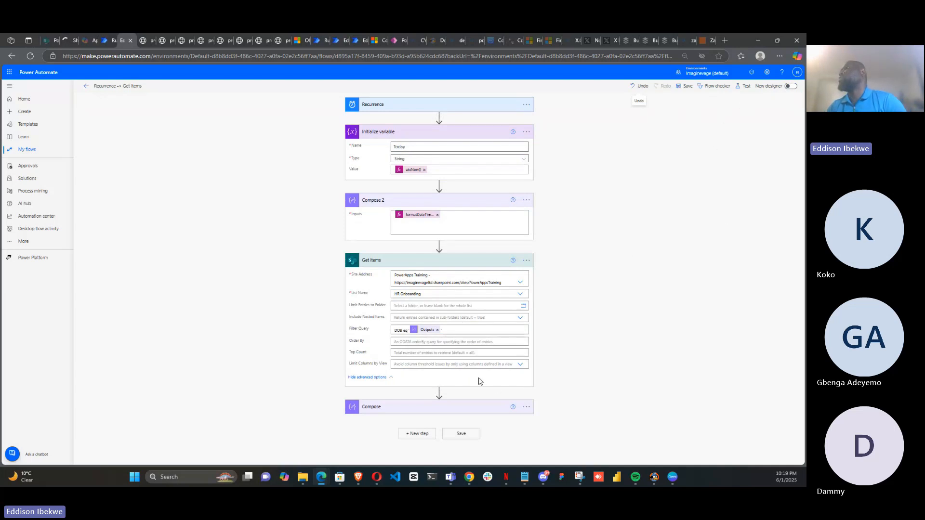
left_click(424, 436)
left_click(382, 259)
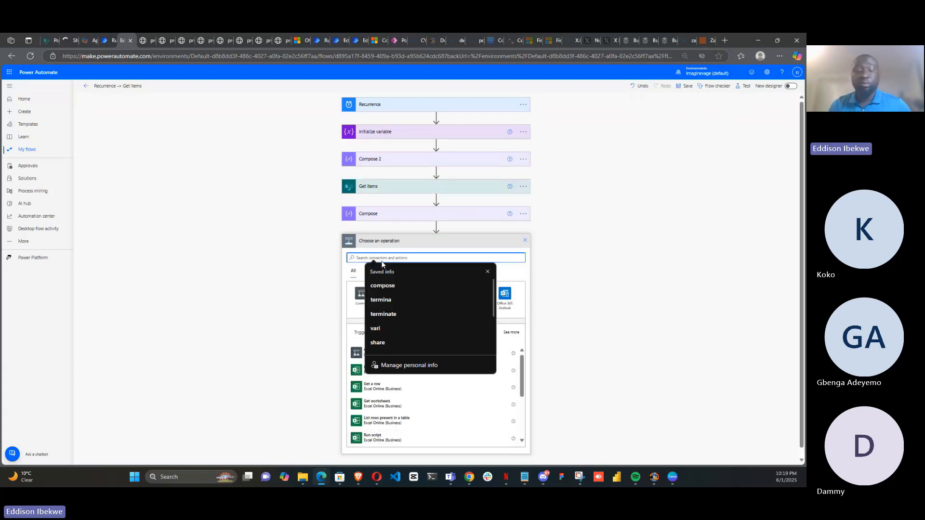
type("send")
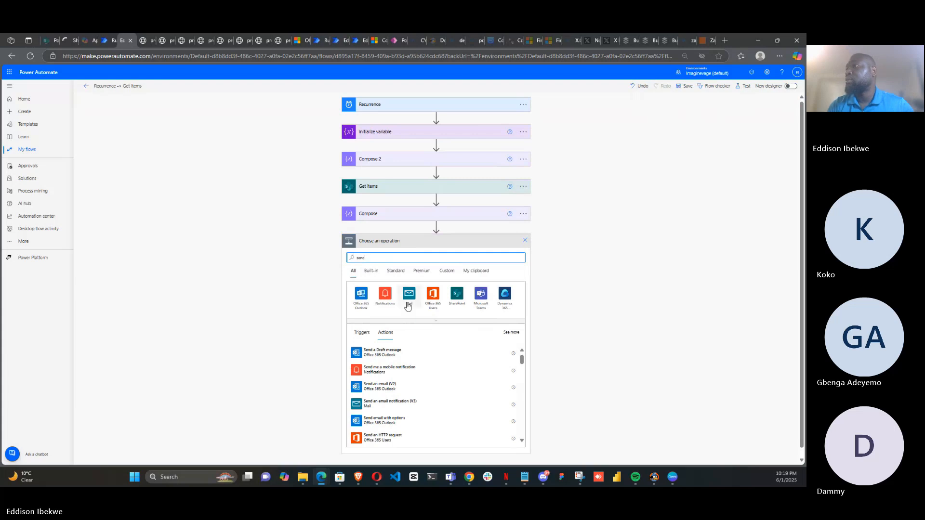
left_click(395, 386)
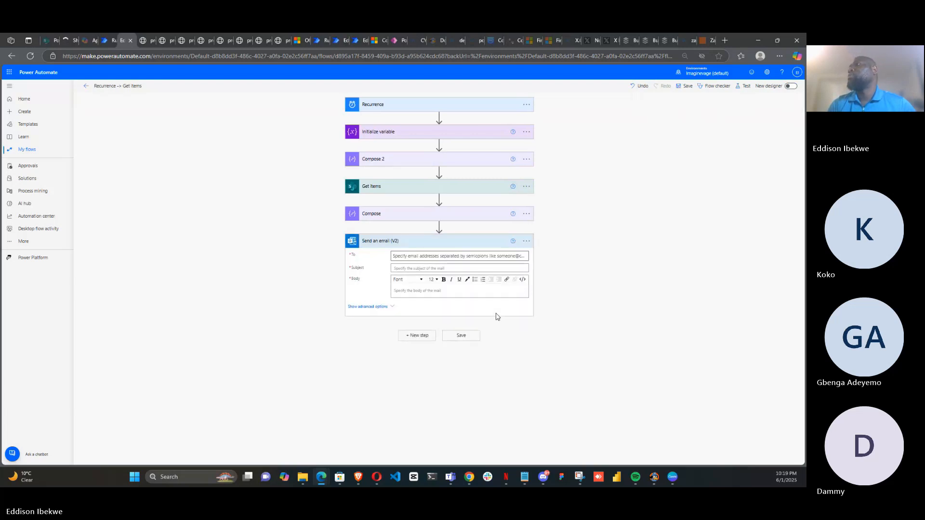
Set the email action's Subject and Body both to Happy Birthday
left_click(527, 241)
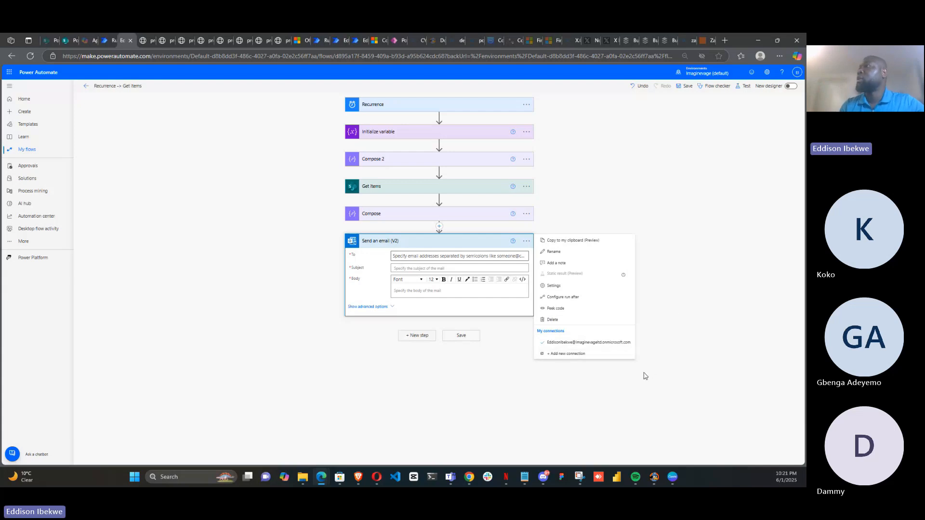
left_click(536, 385)
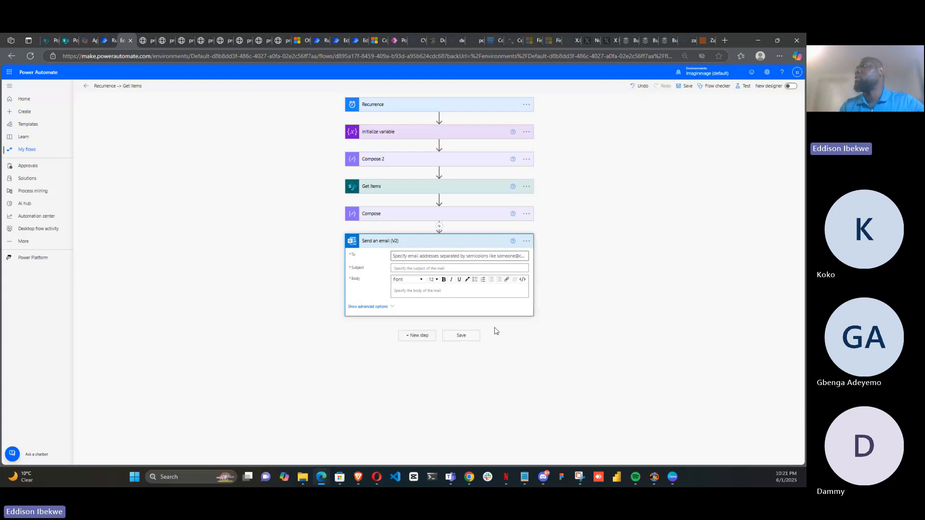
left_click(439, 270)
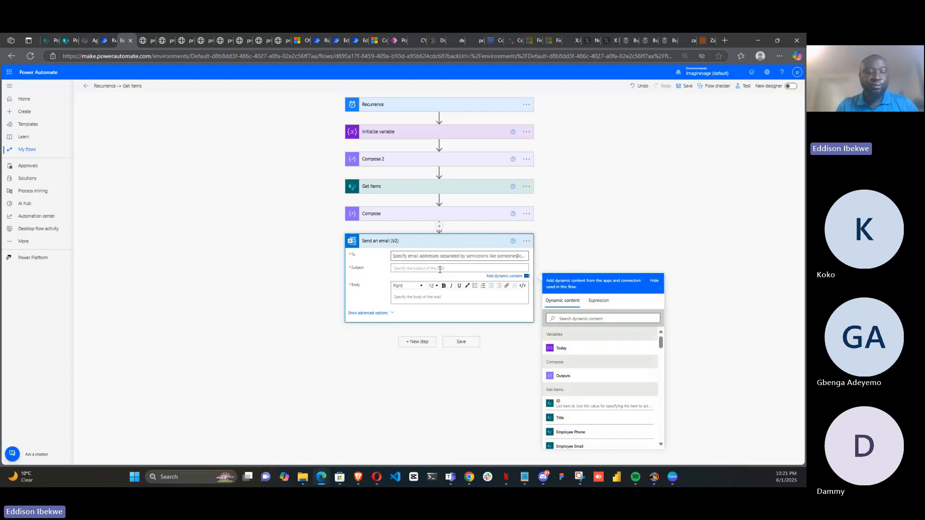
type("Happy")
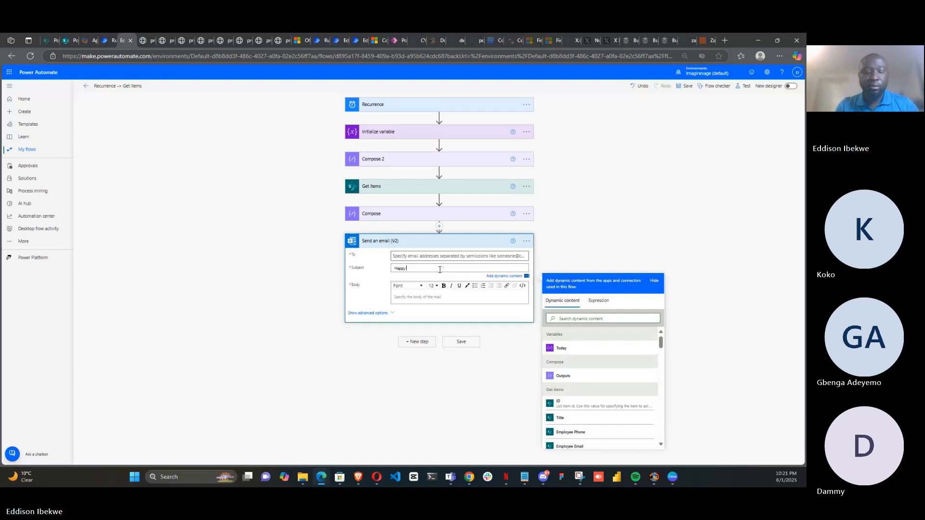
type(" Birth")
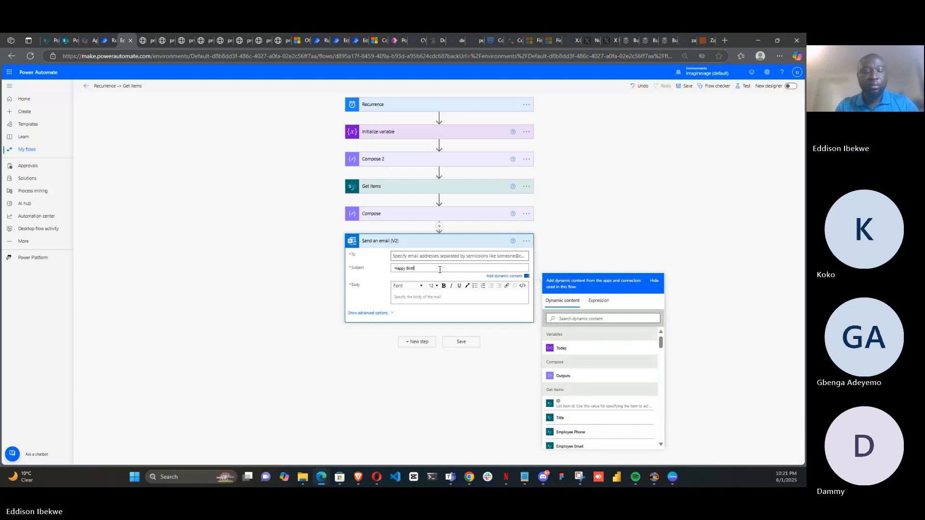
type("day")
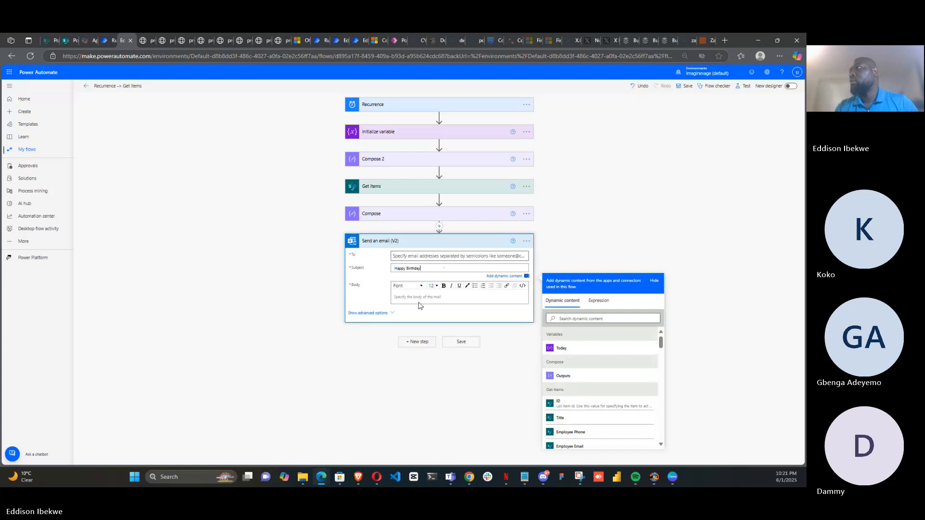
left_click(412, 300)
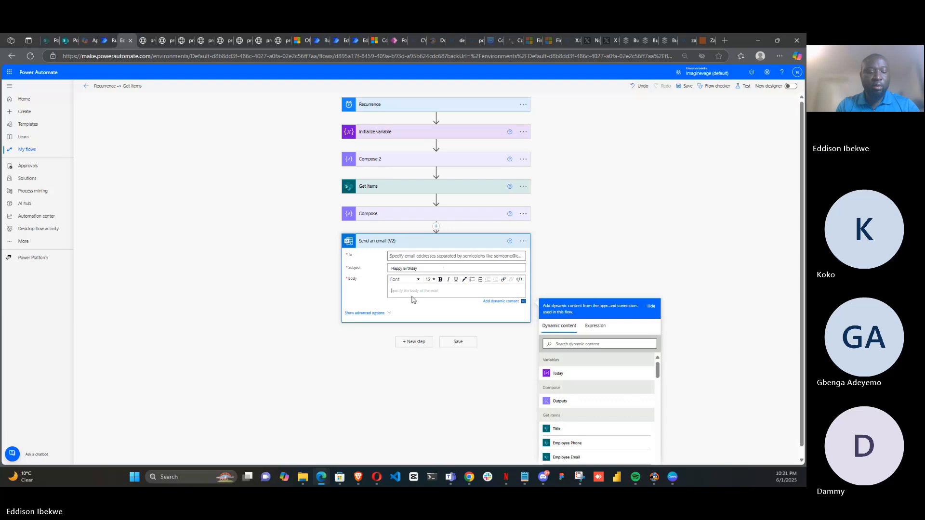
type("Happ")
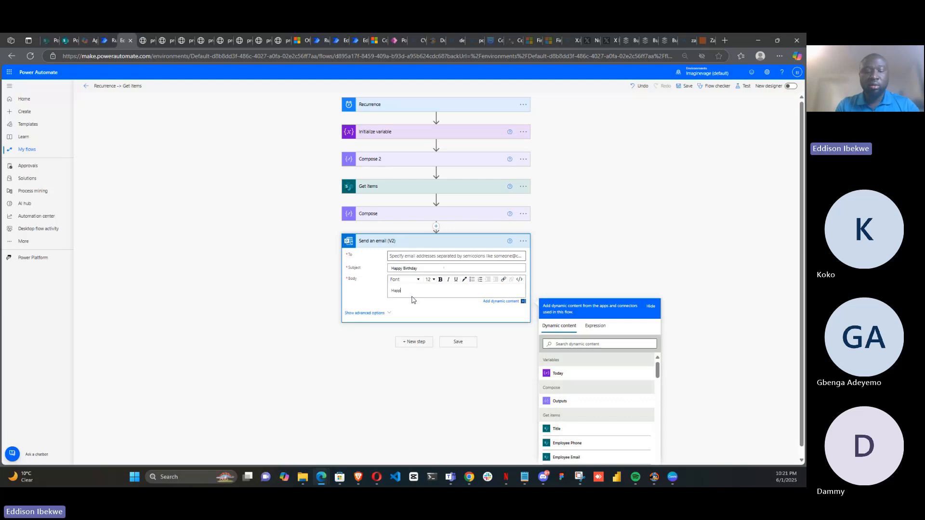
type("y Birth")
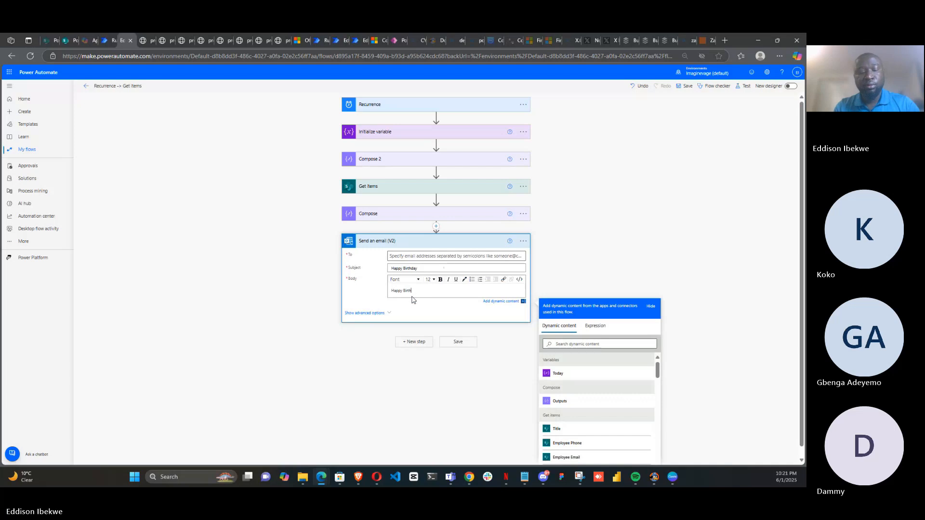
type("day")
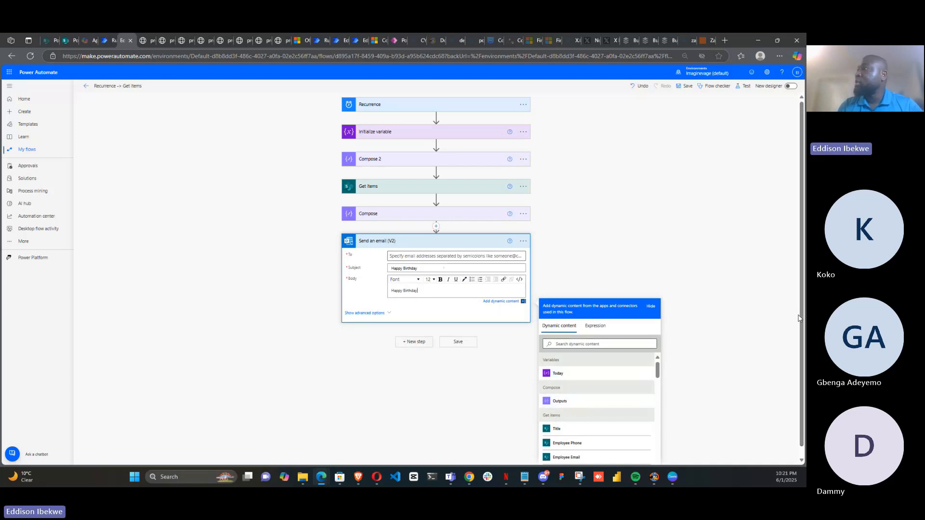
Insert the Employee DisplayName dynamic value into the email body
scroll(802, 322, "down", 1)
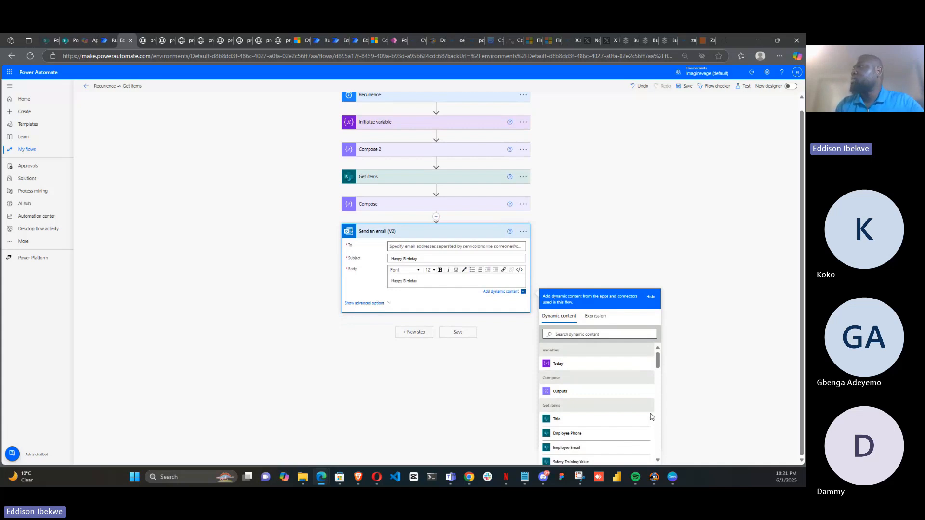
left_click_drag(659, 365, 659, 397)
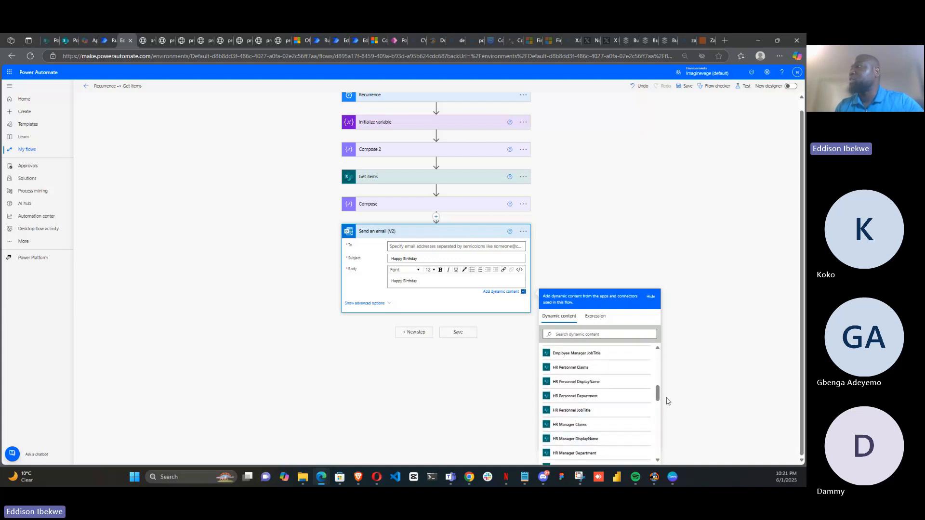
mouse_move(658, 393)
left_mouse_down()
mouse_move(653, 447)
mouse_move(652, 386)
left_mouse_up()
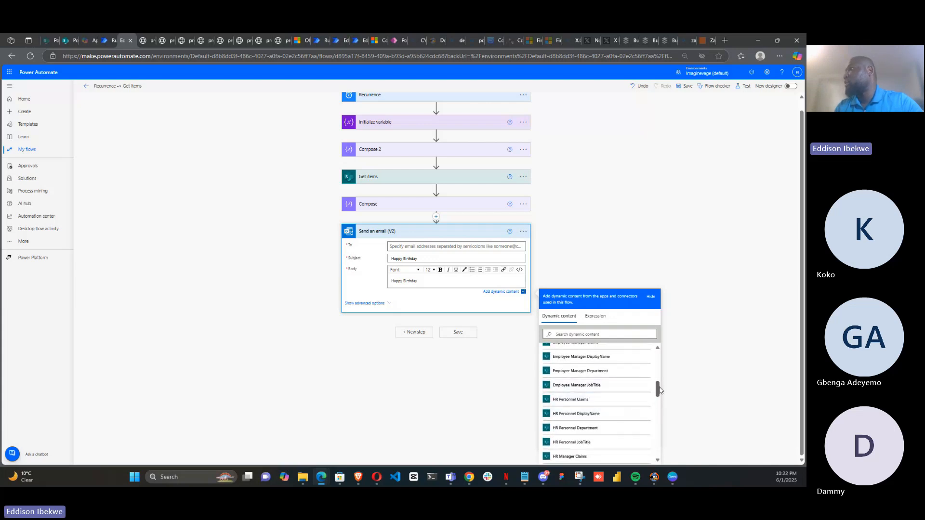
left_click_drag(658, 393, 658, 384)
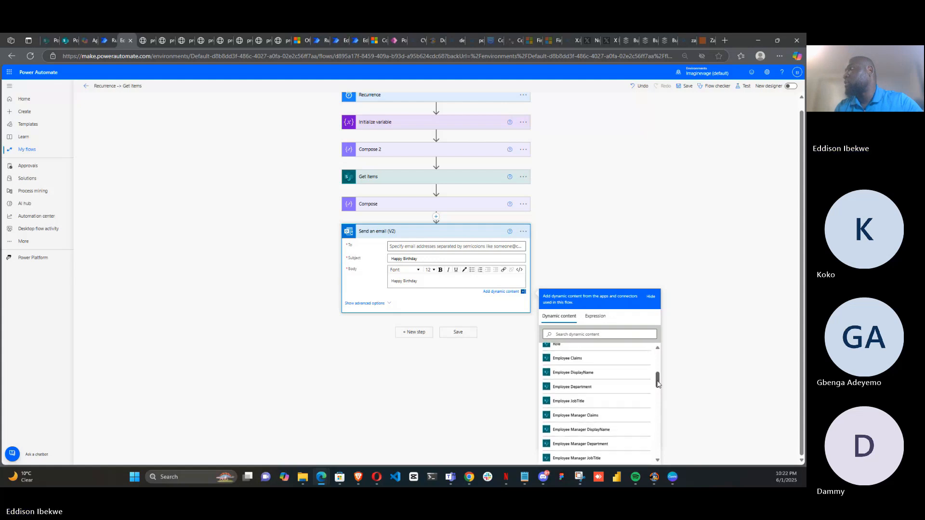
left_click(594, 374)
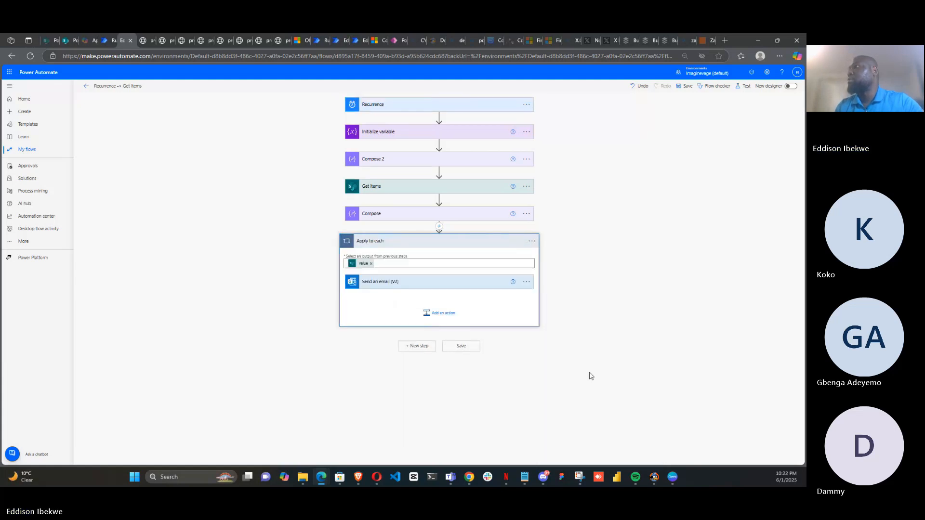
Set the Send an email (V2) To field to the Employee Email dynamic value, checking the HR Onboarding list columns first
left_click(441, 284)
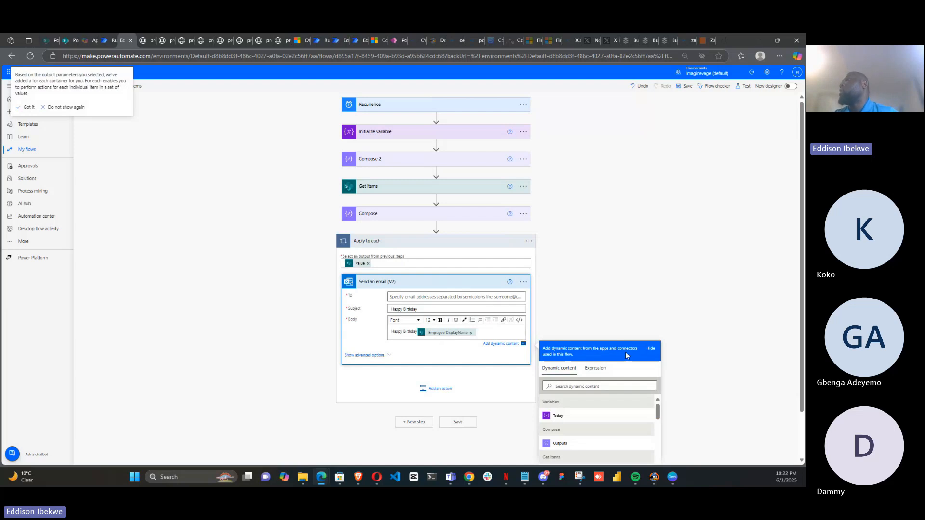
left_click(405, 298)
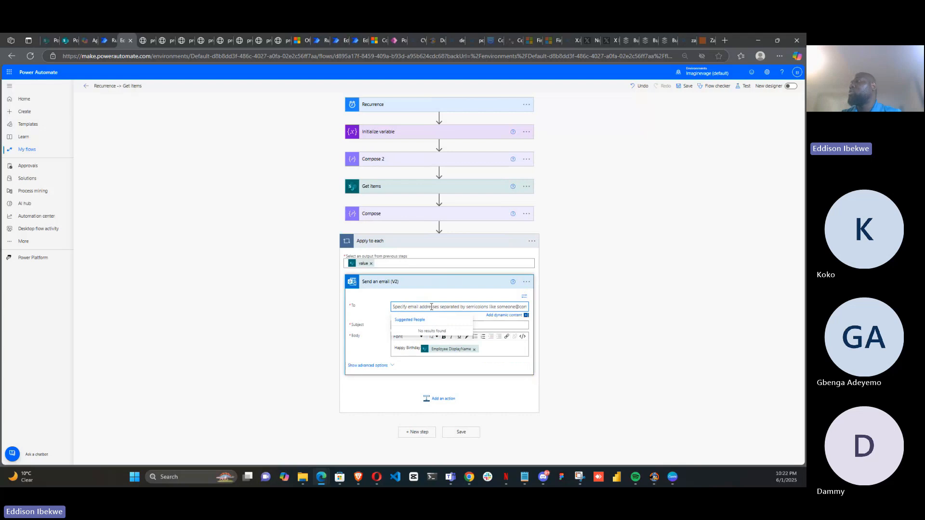
left_click(501, 316)
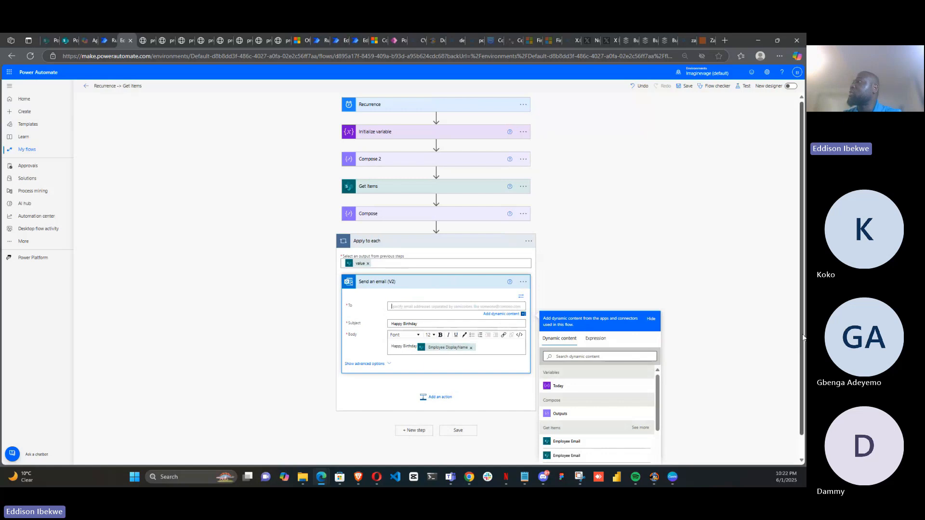
left_click_drag(802, 334, 802, 368)
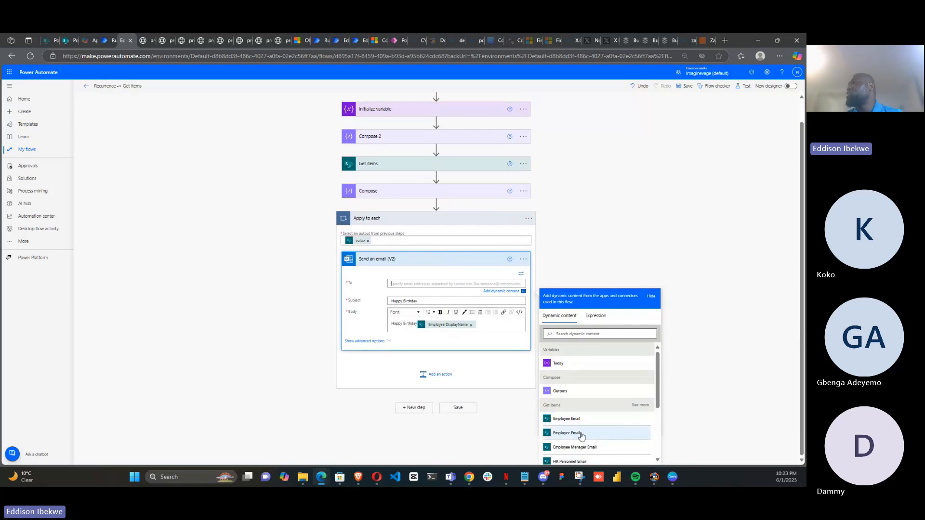
left_click(68, 45)
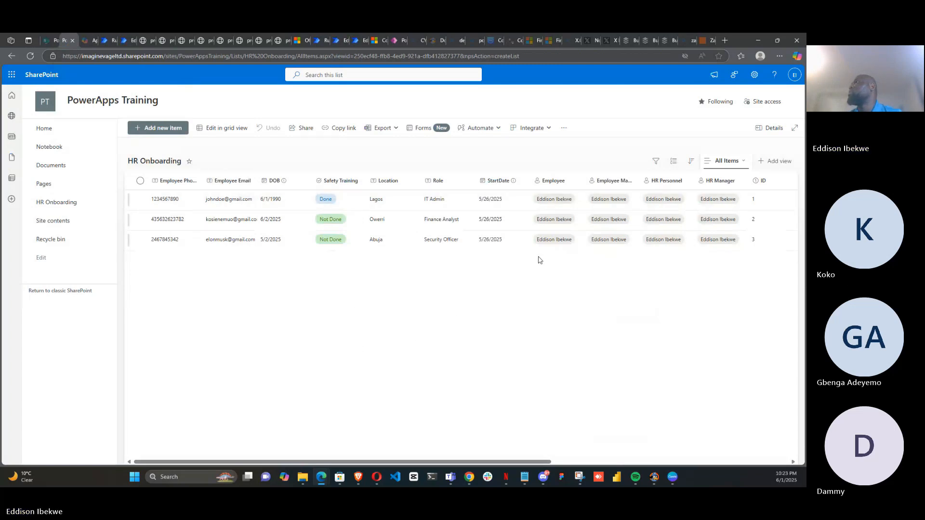
left_click_drag(637, 179, 658, 179)
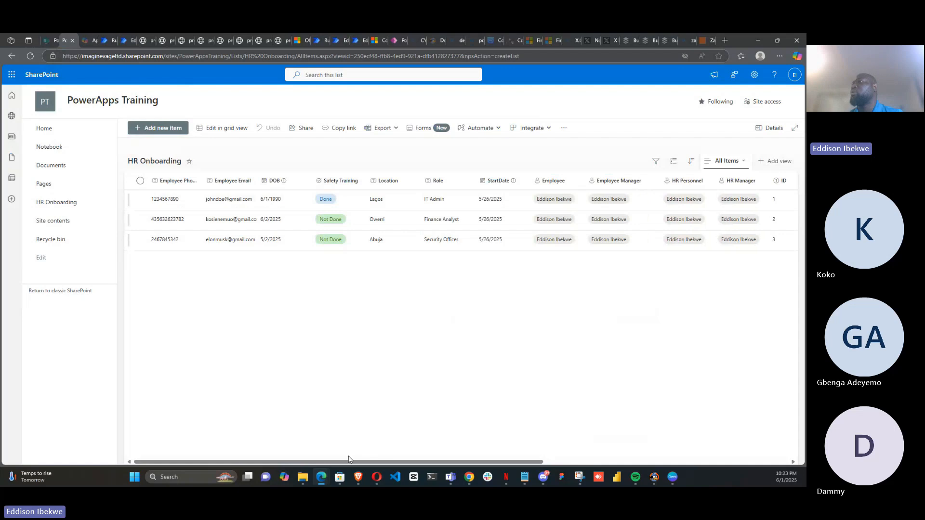
scroll(479, 448, "right", 5)
scroll(479, 448, "right", 5)
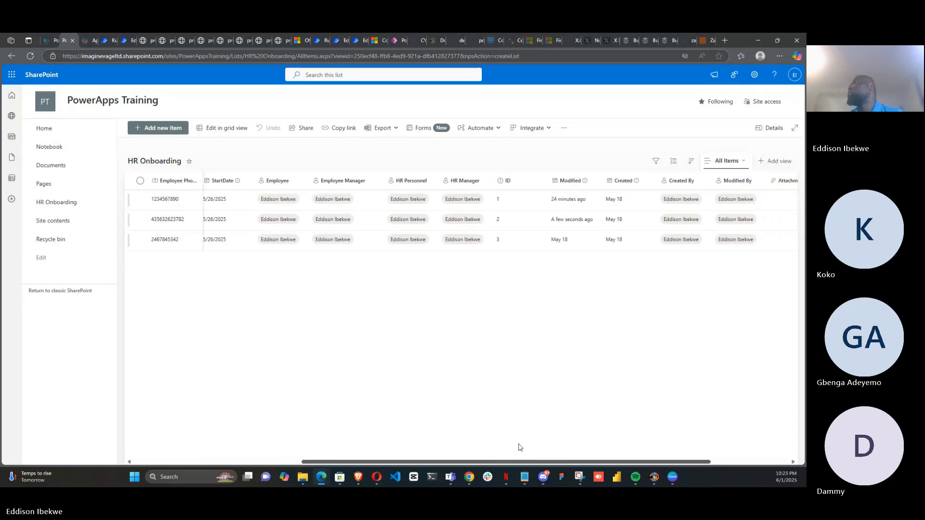
left_click_drag(564, 462, 318, 461)
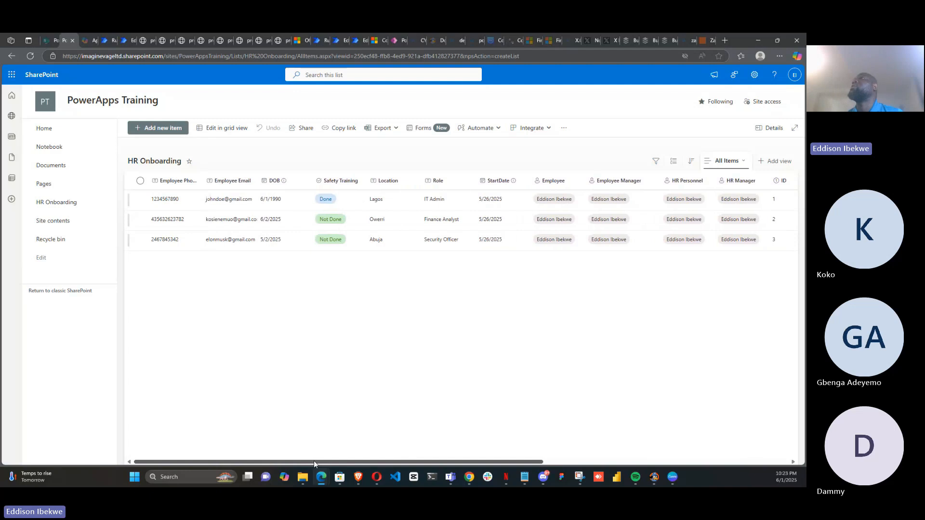
left_click(123, 42)
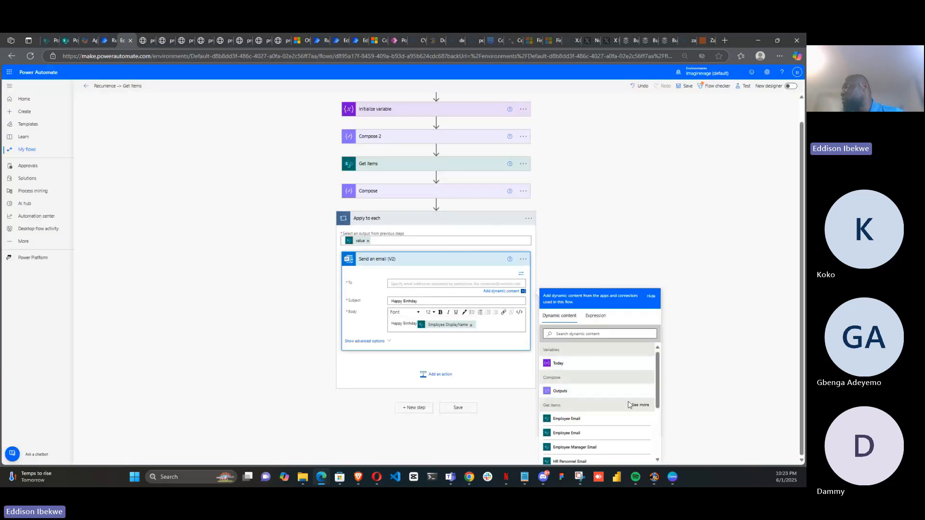
left_click(604, 423)
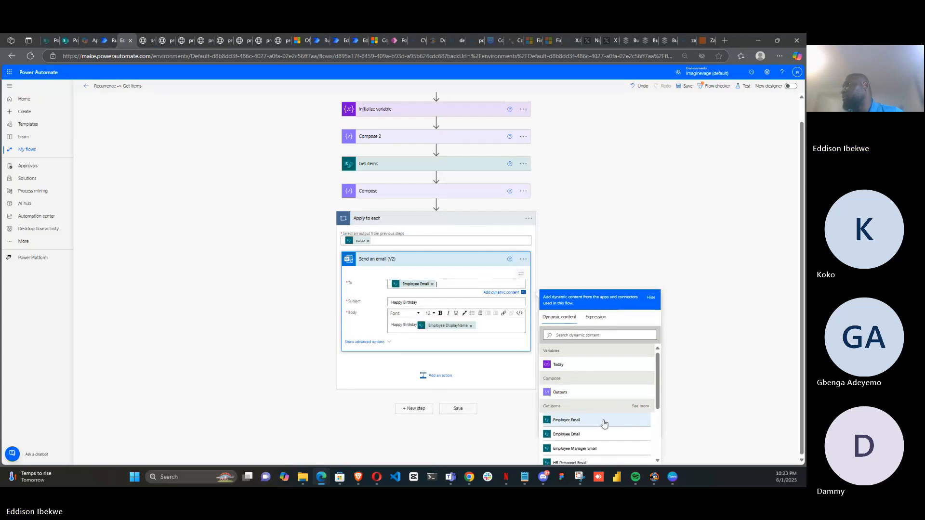
left_click(285, 360)
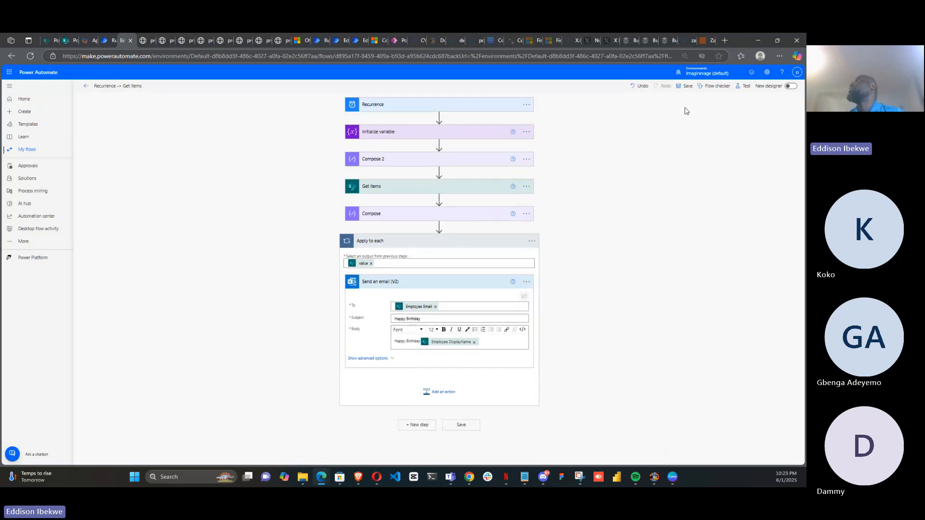
Save and test the flow automatically with a recently used trigger, then open the email action's run details
left_click(744, 86)
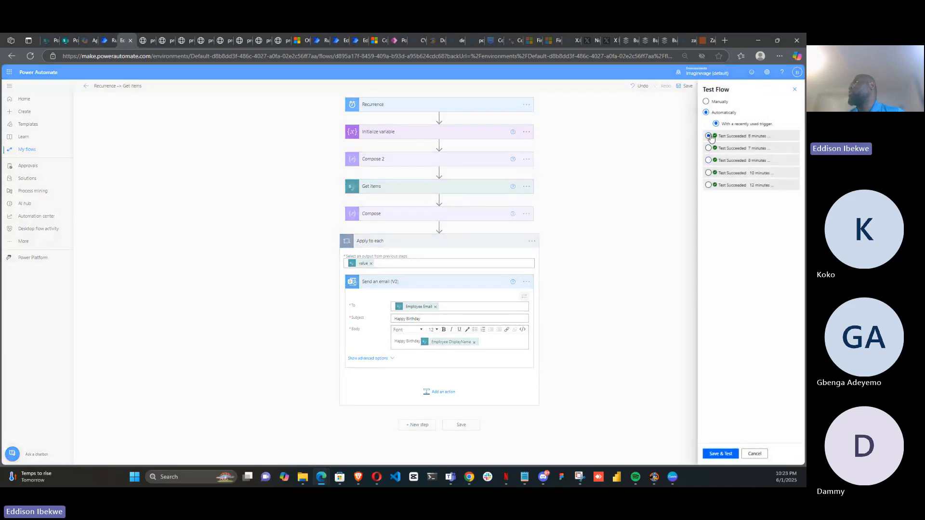
left_click(718, 454)
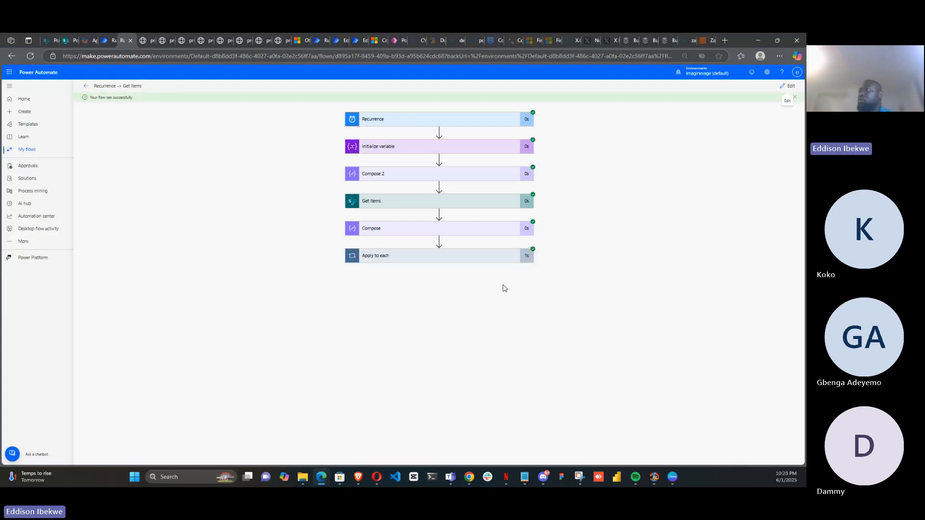
left_click(474, 264)
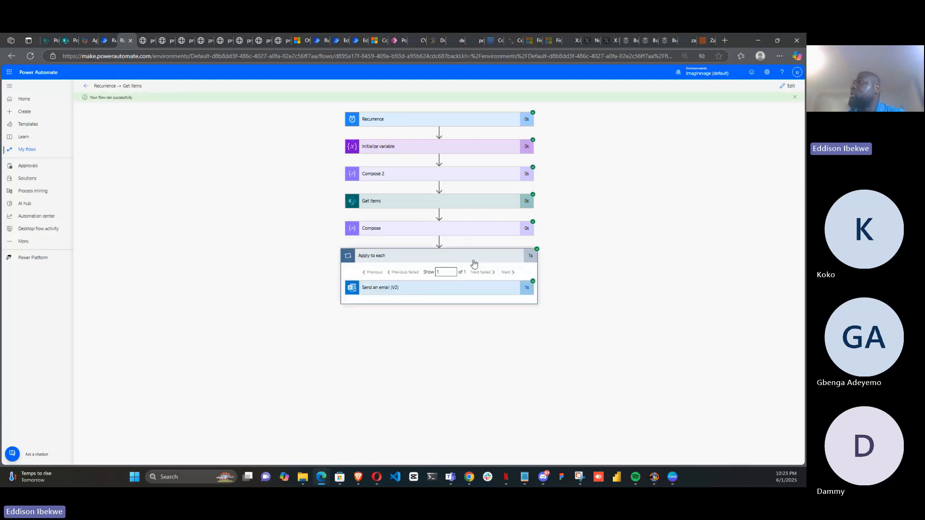
left_click(461, 291)
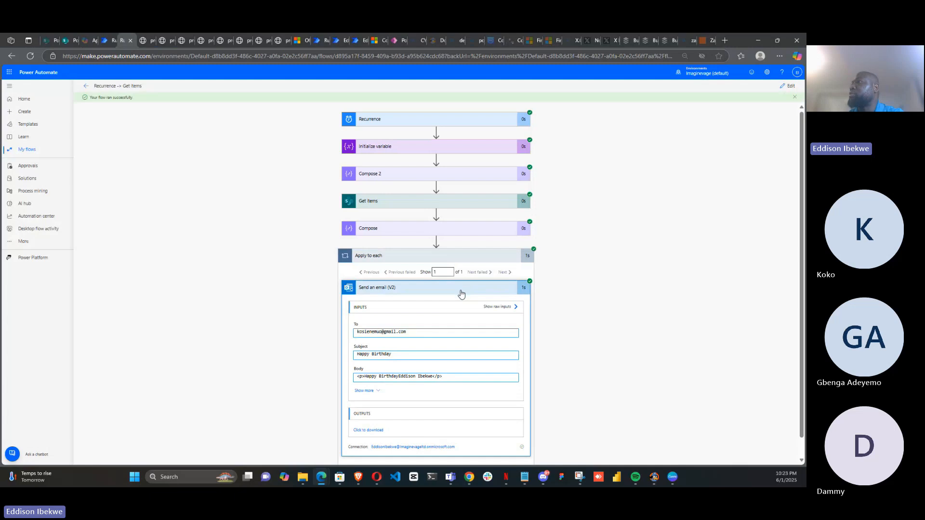
Compare the run's email recipient address with the Employee Email entries in the HR Onboarding list
double_click(411, 332)
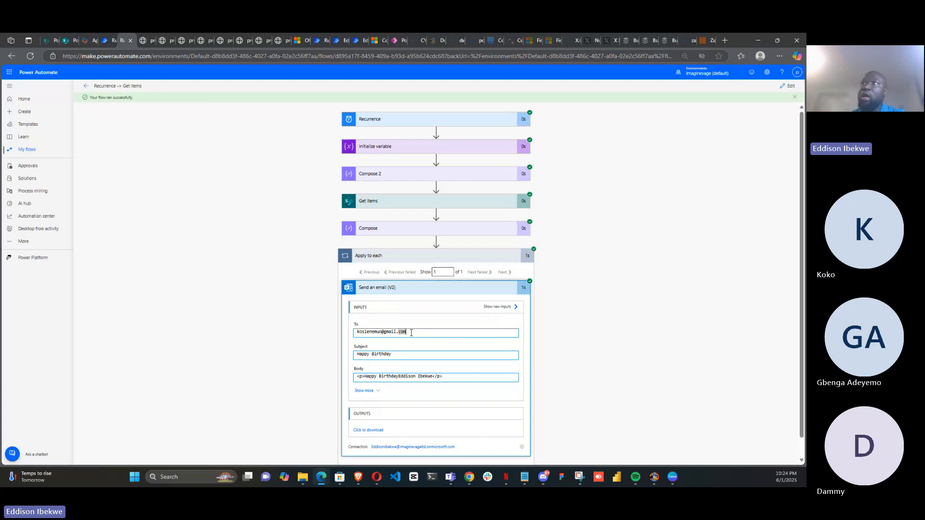
left_click(62, 43)
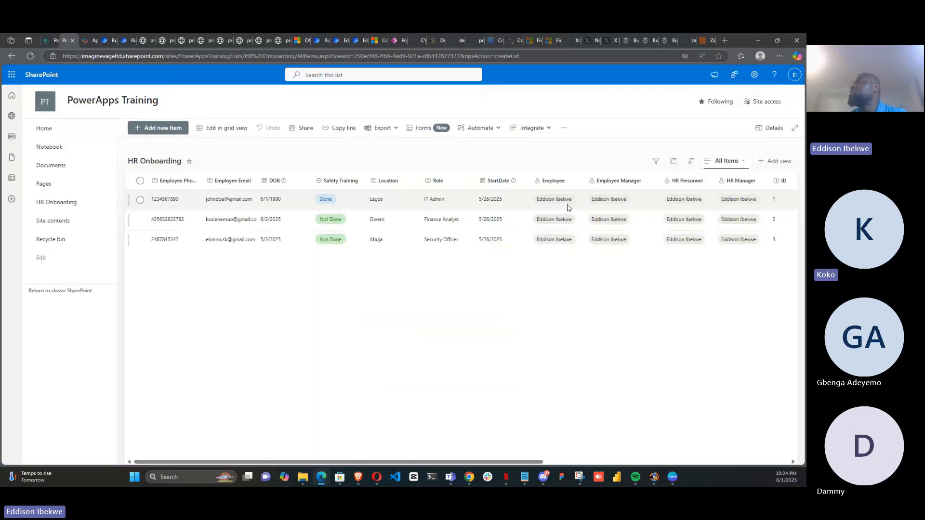
left_click(594, 202)
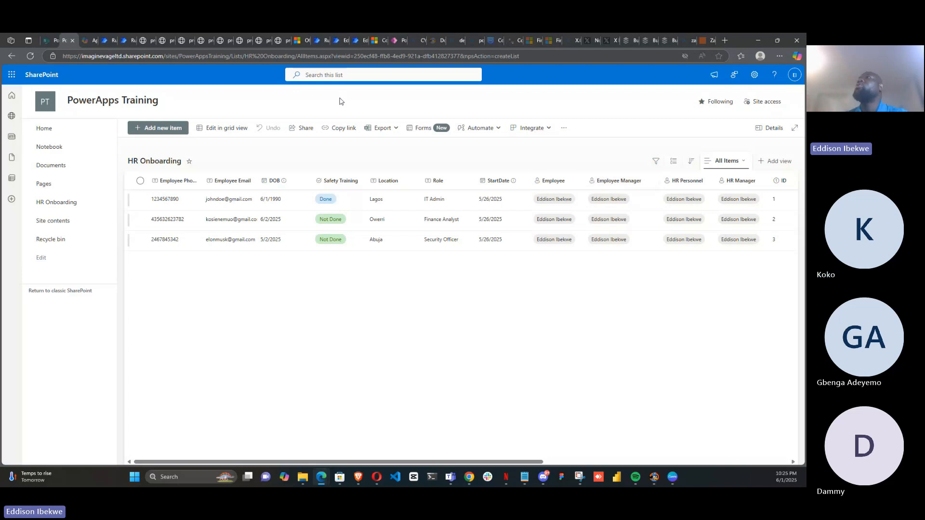
left_click(123, 41)
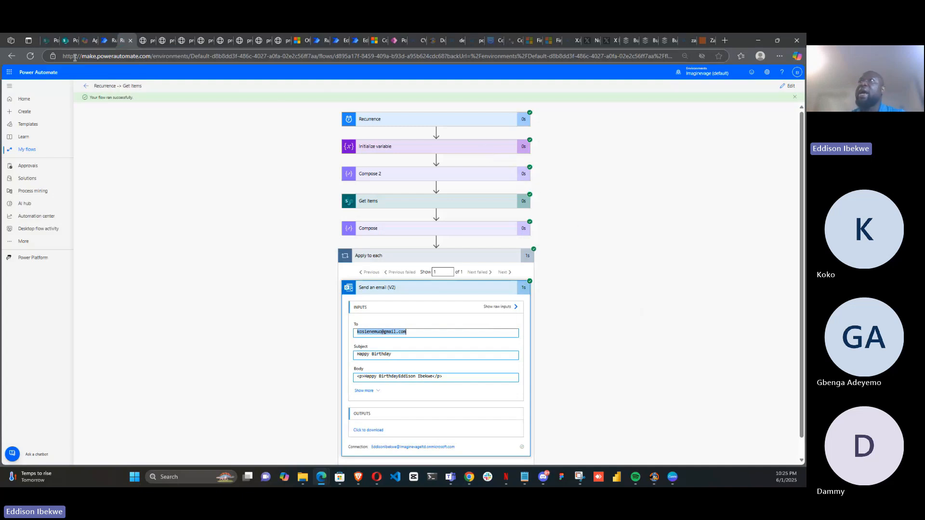
left_click(69, 44)
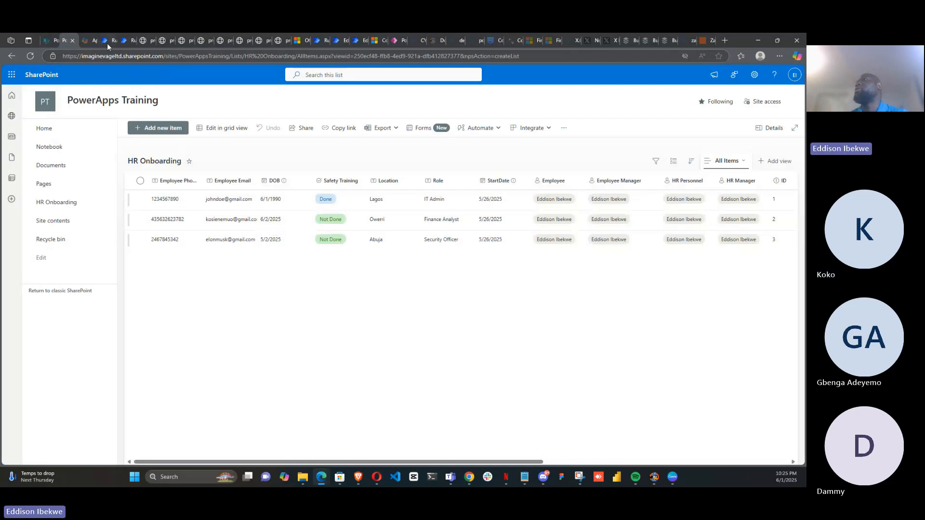
left_click(123, 42)
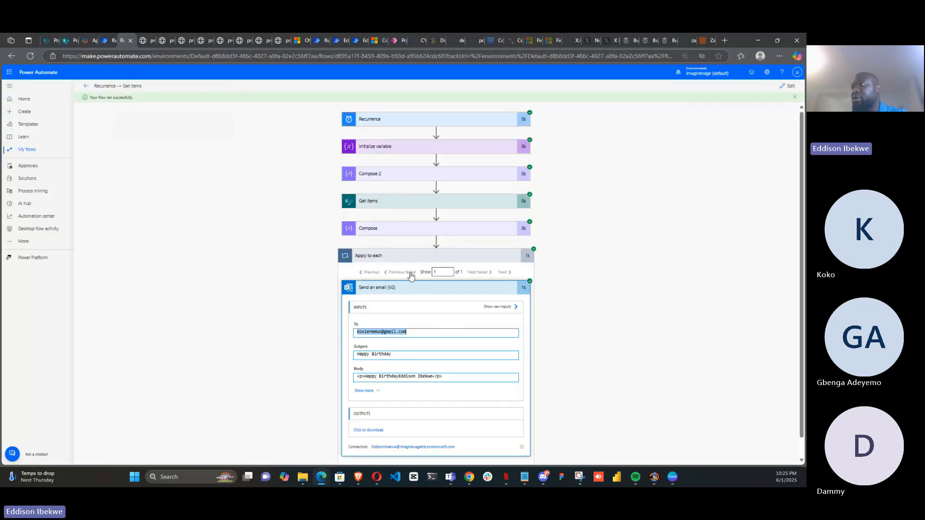